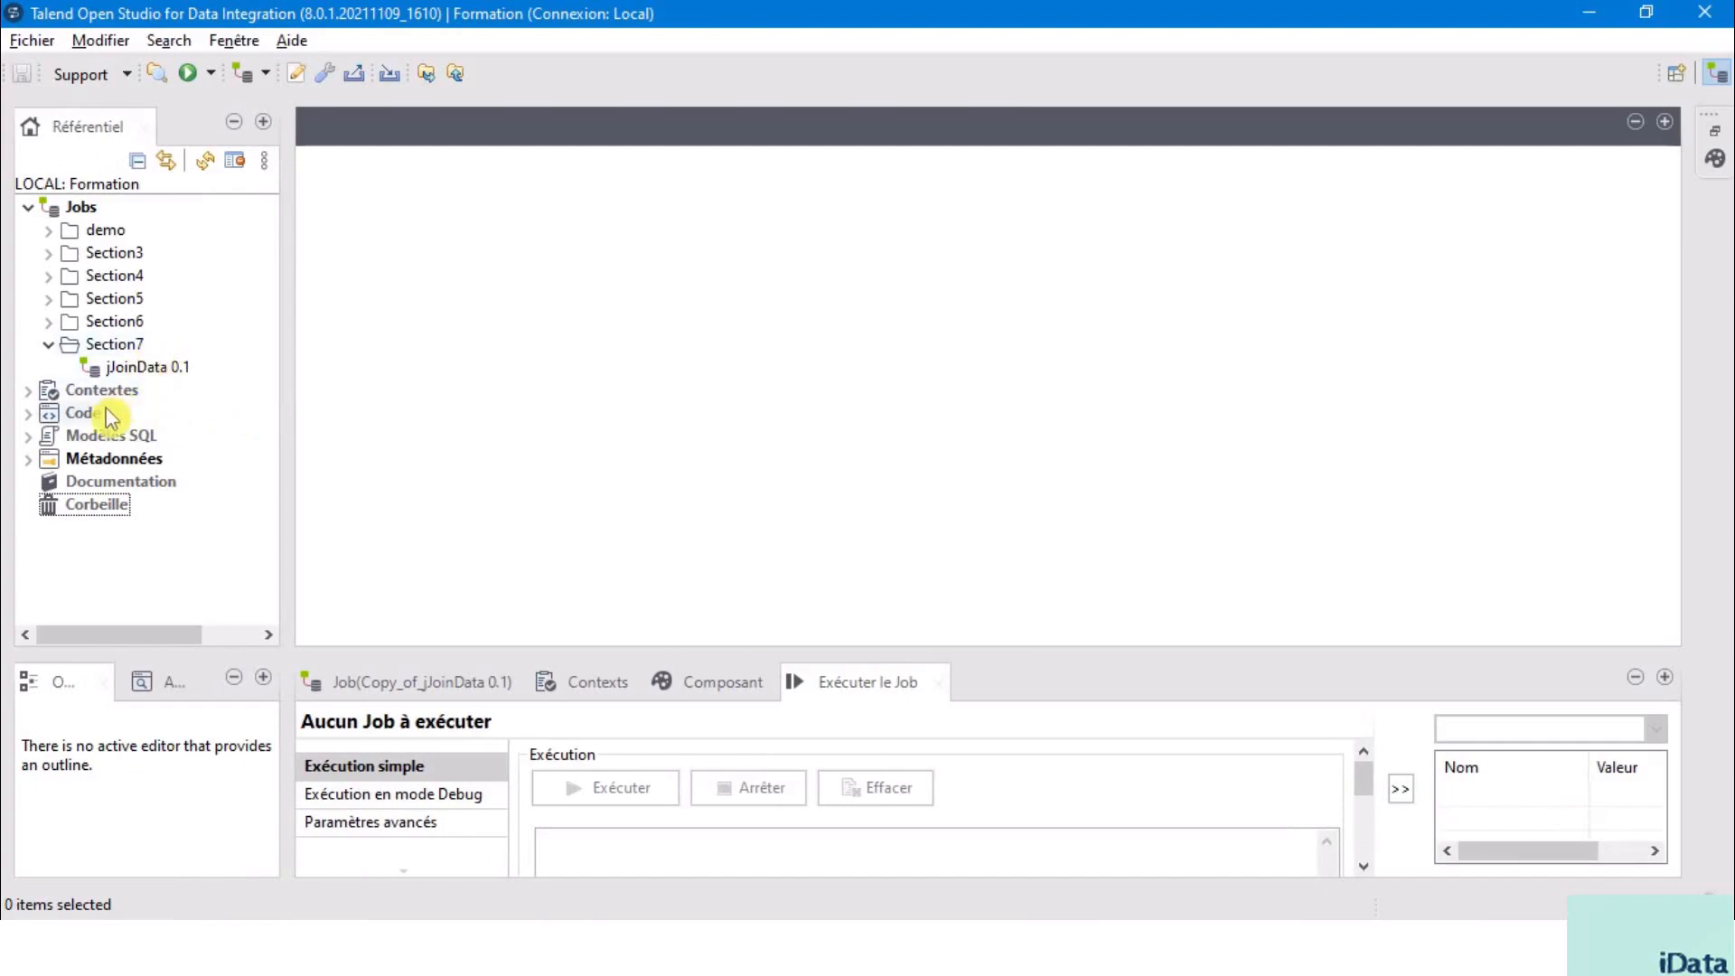
# Duplicate the jJoinData job in Section7 under the name jAggregateData and open the copy.
pyautogui.click(146, 369)
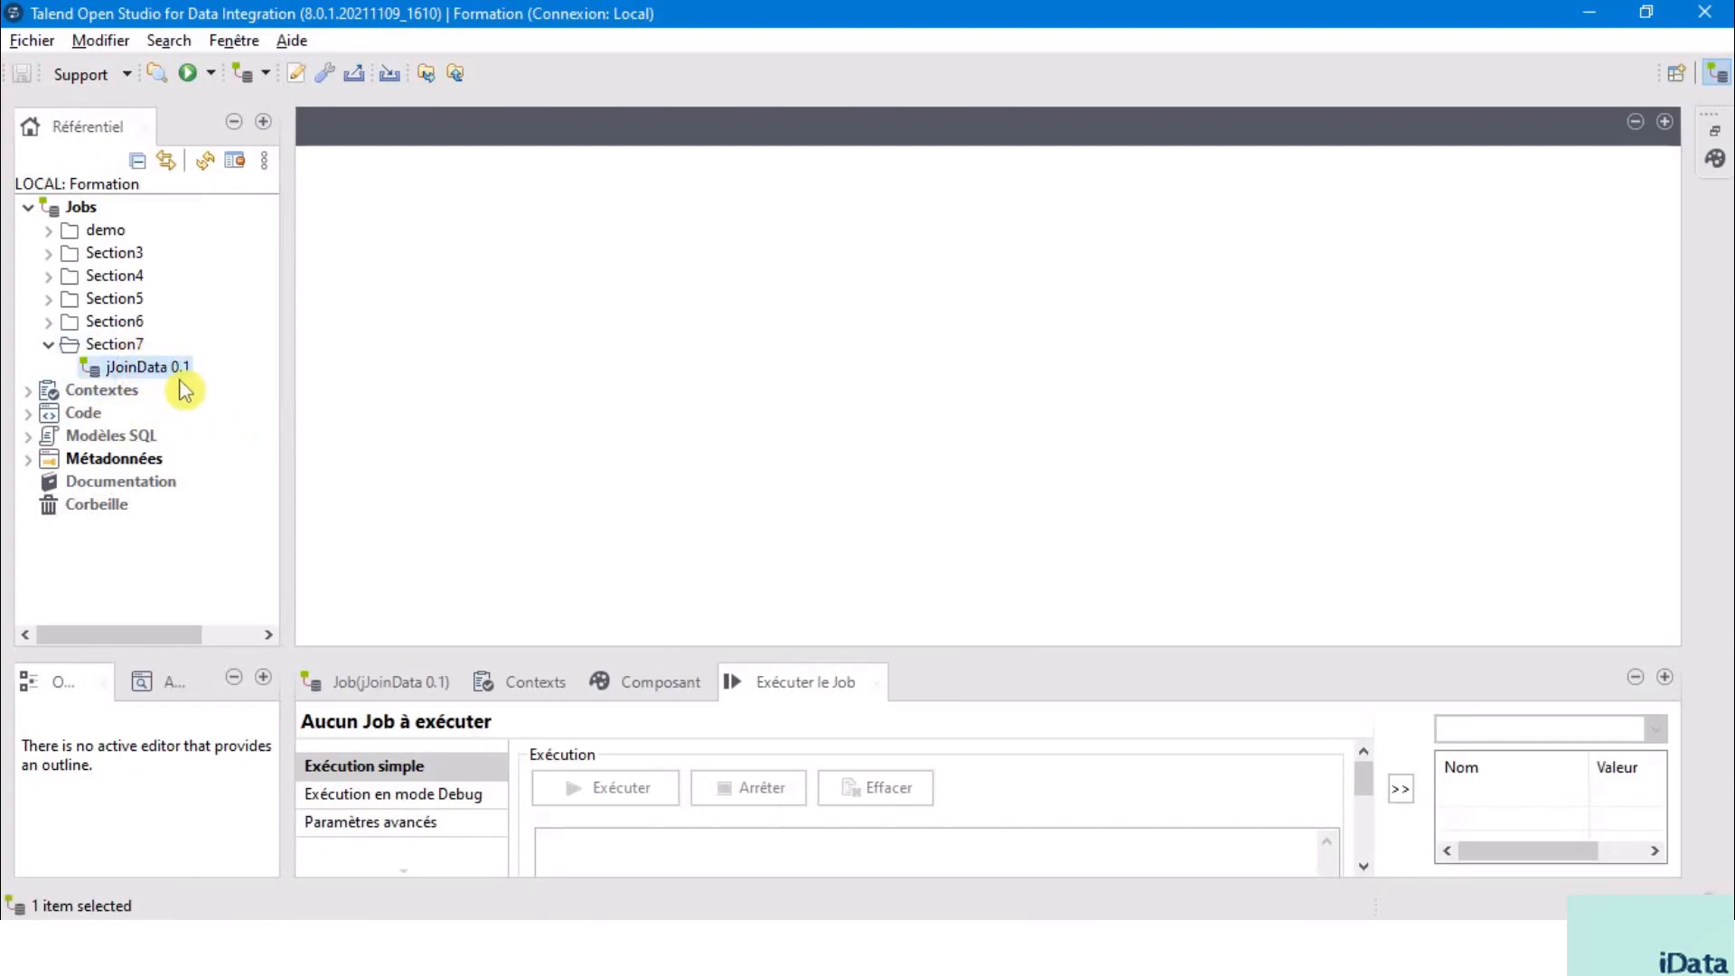
pyautogui.rightClick(163, 376)
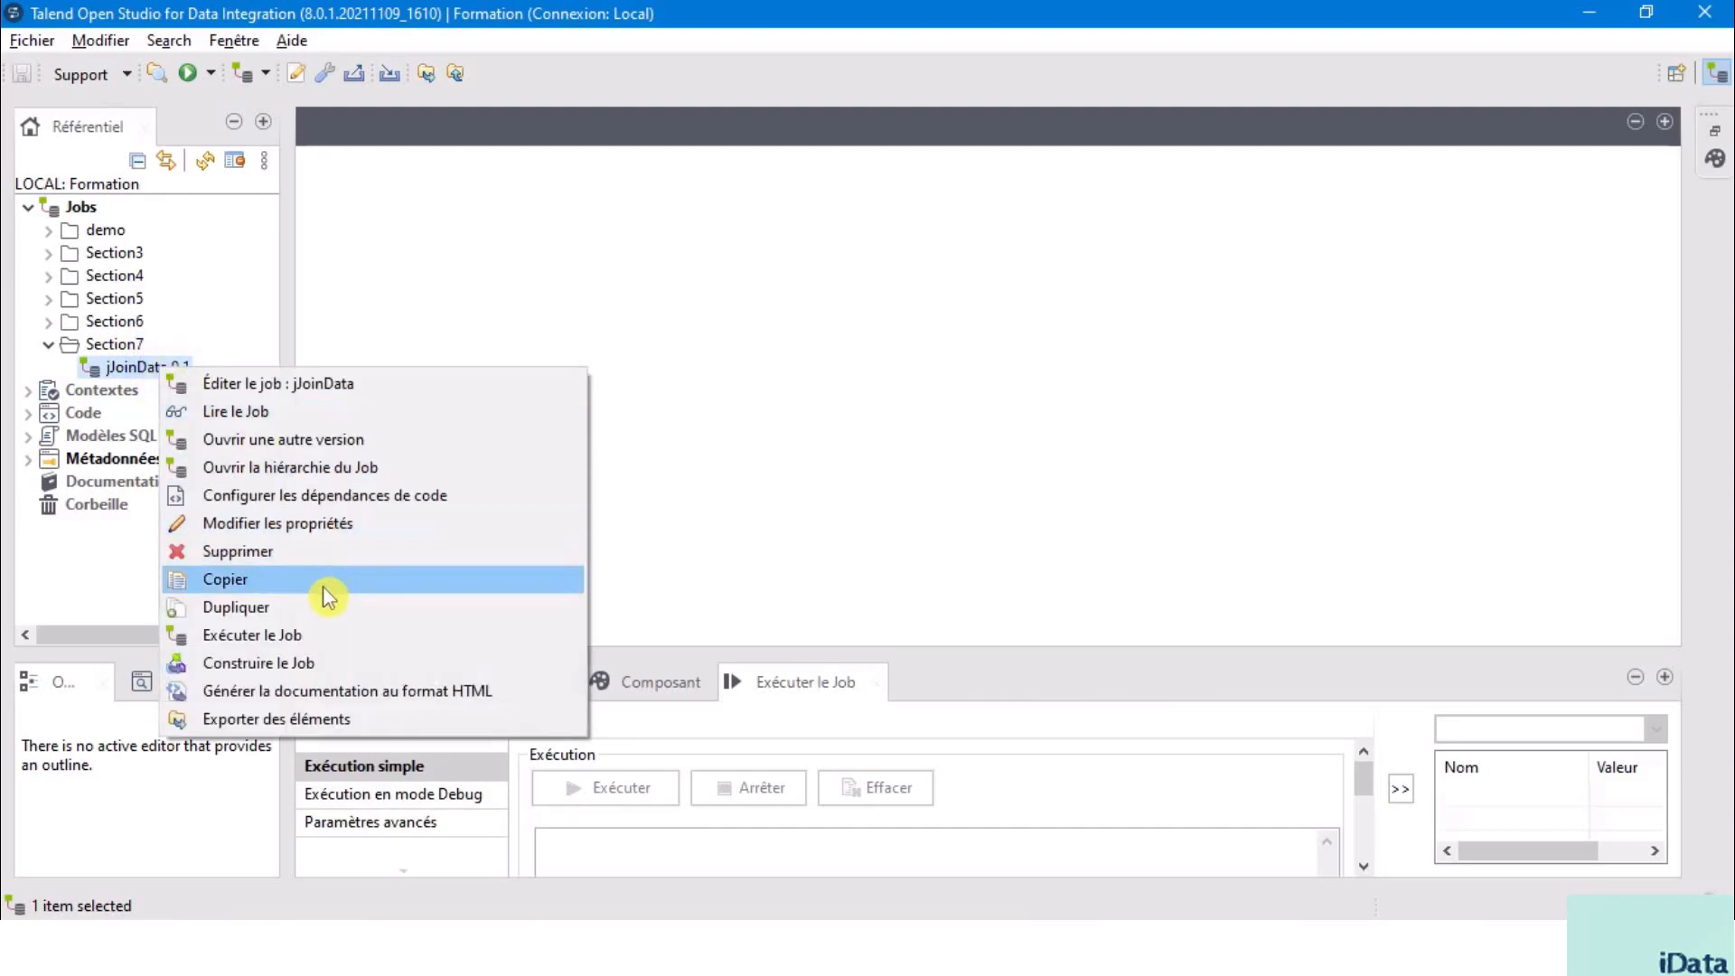
pyautogui.click(323, 608)
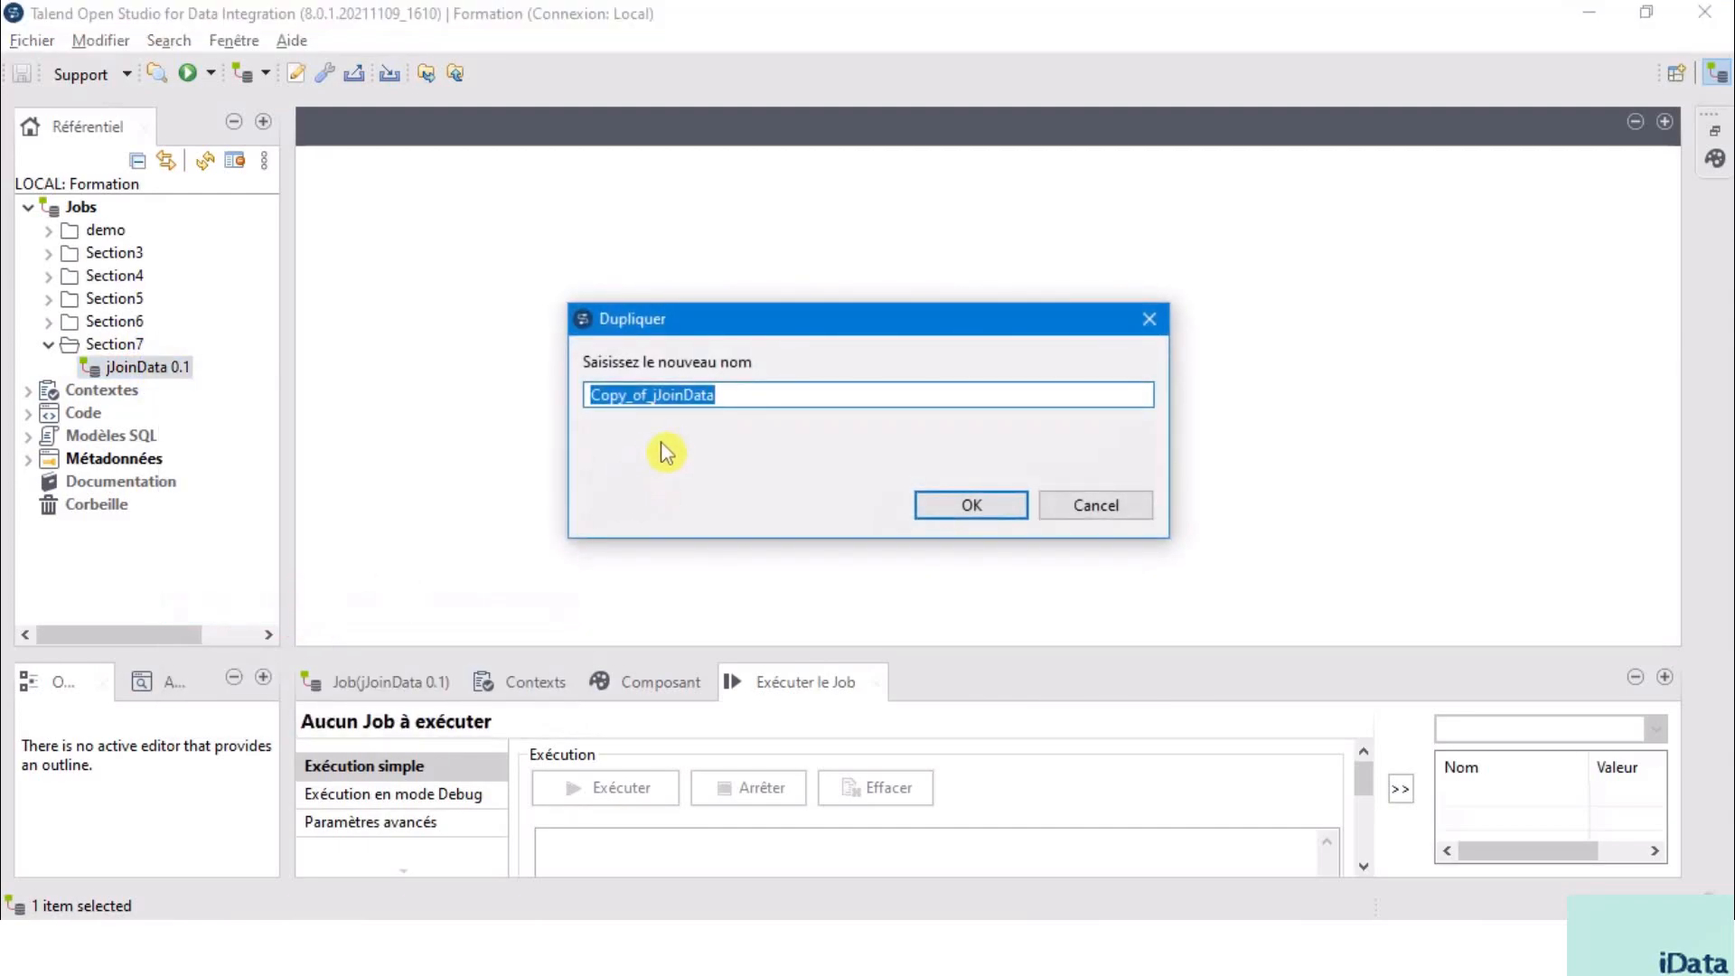
pyautogui.click(655, 399)
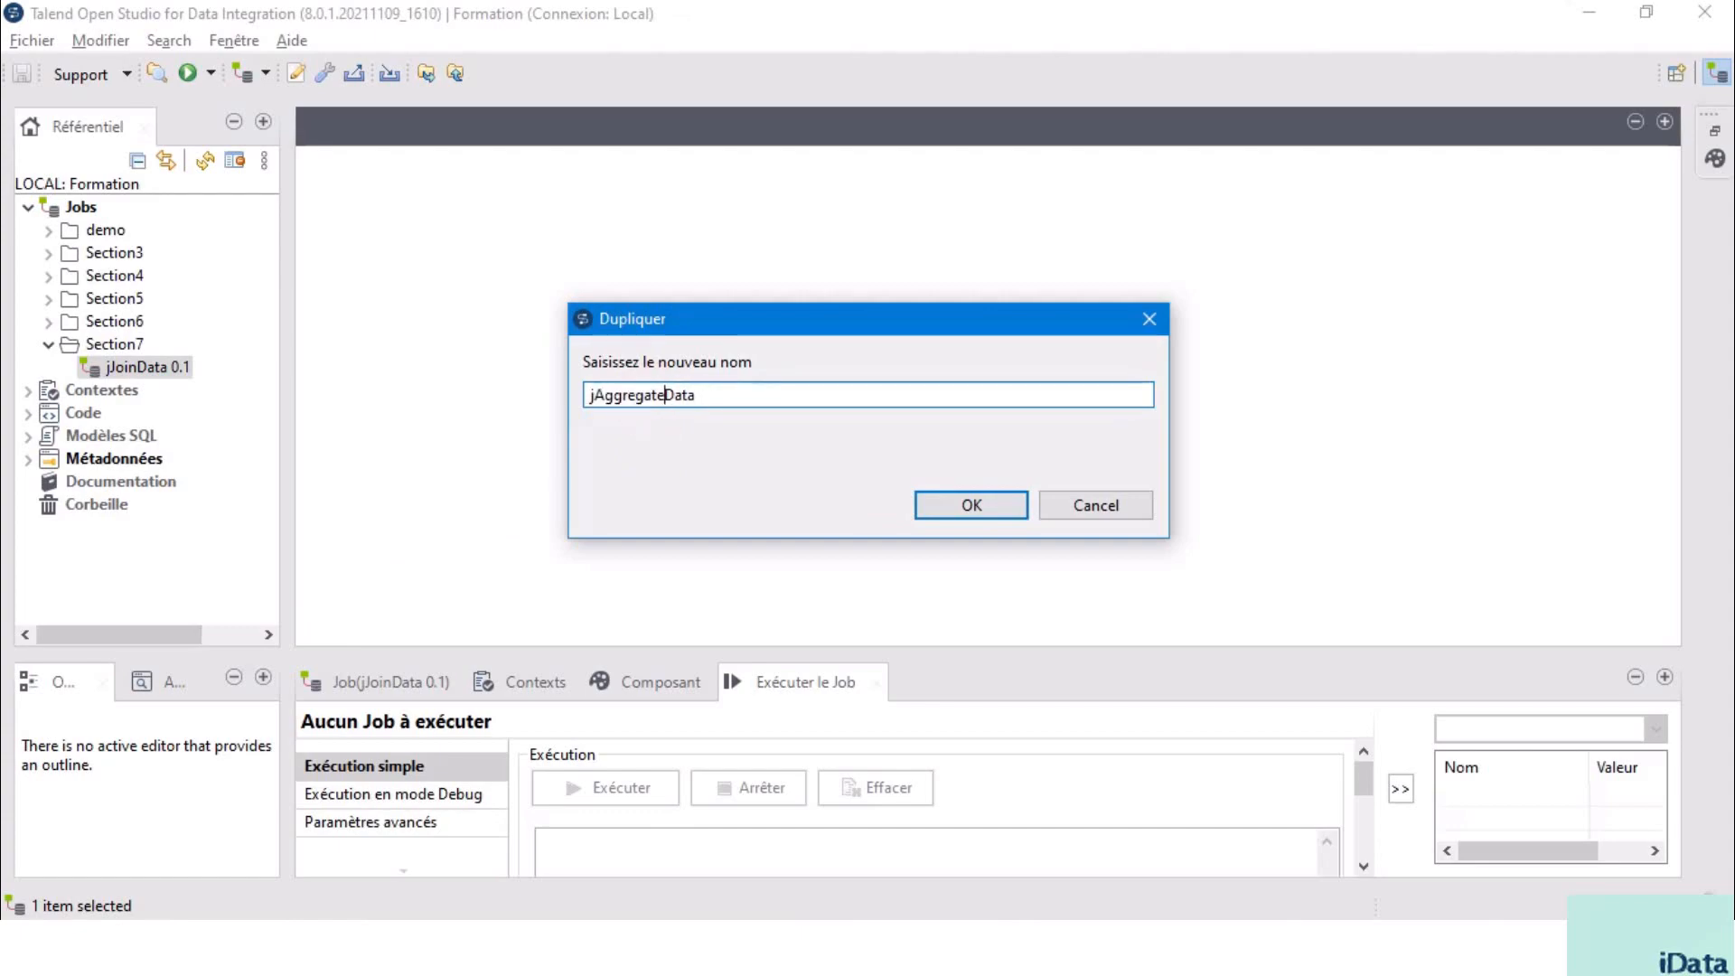
pyautogui.click(966, 513)
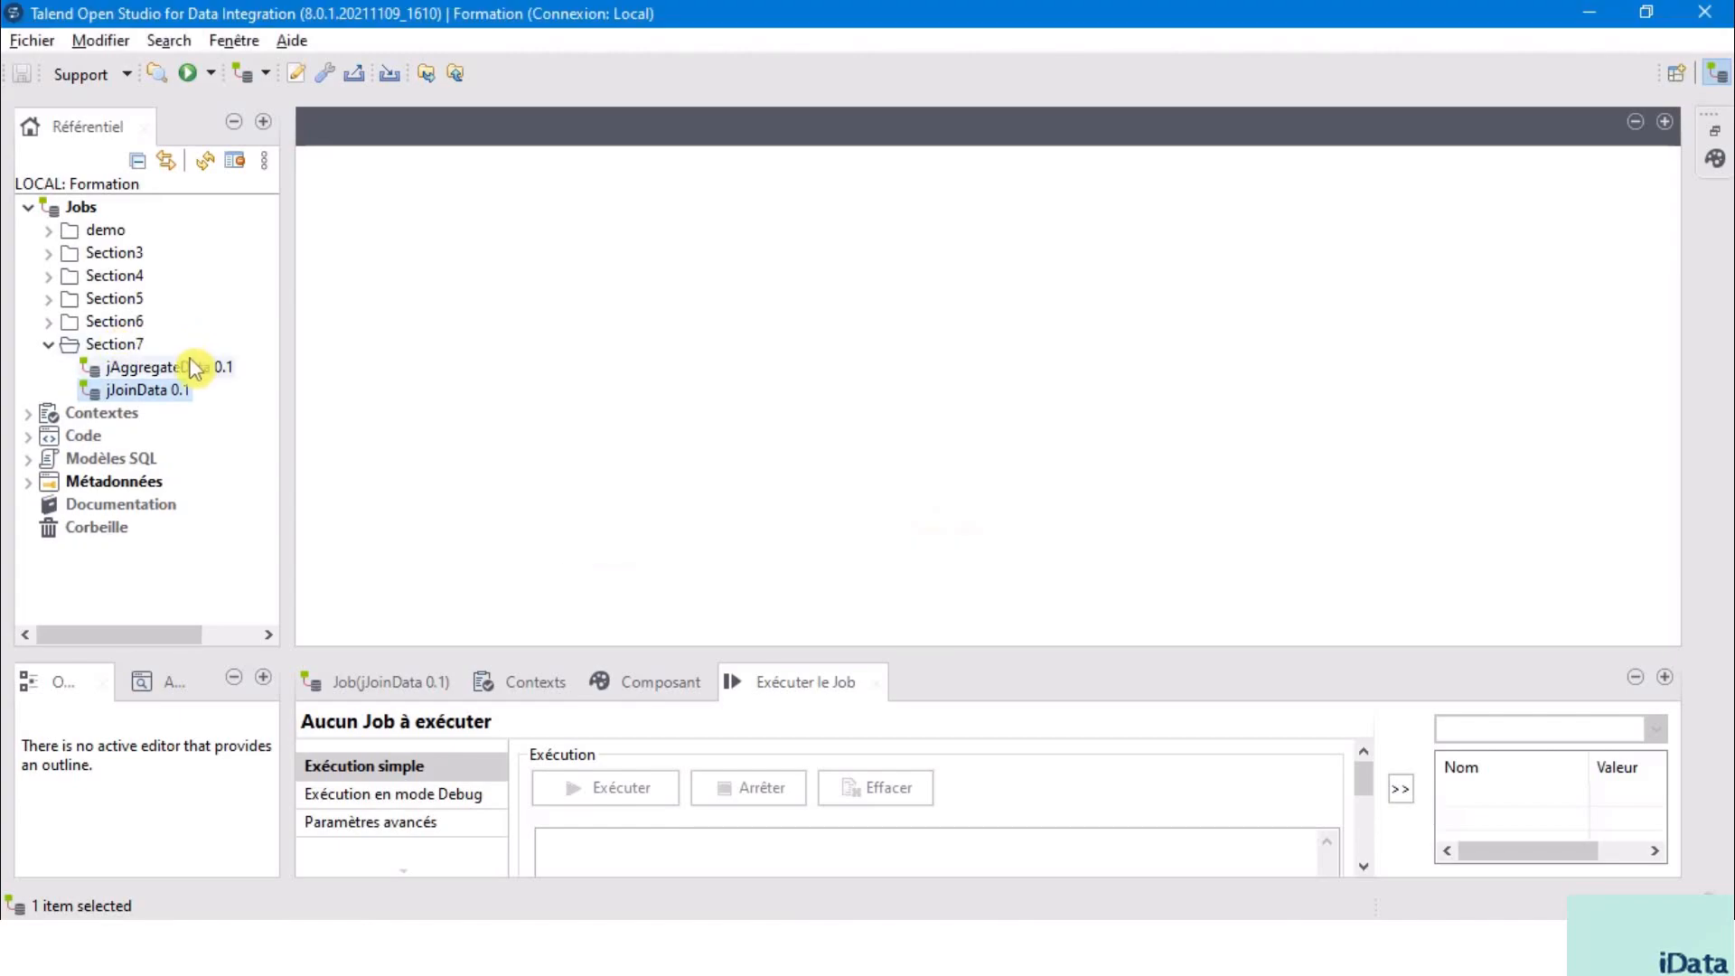
pyautogui.doubleClick(188, 367)
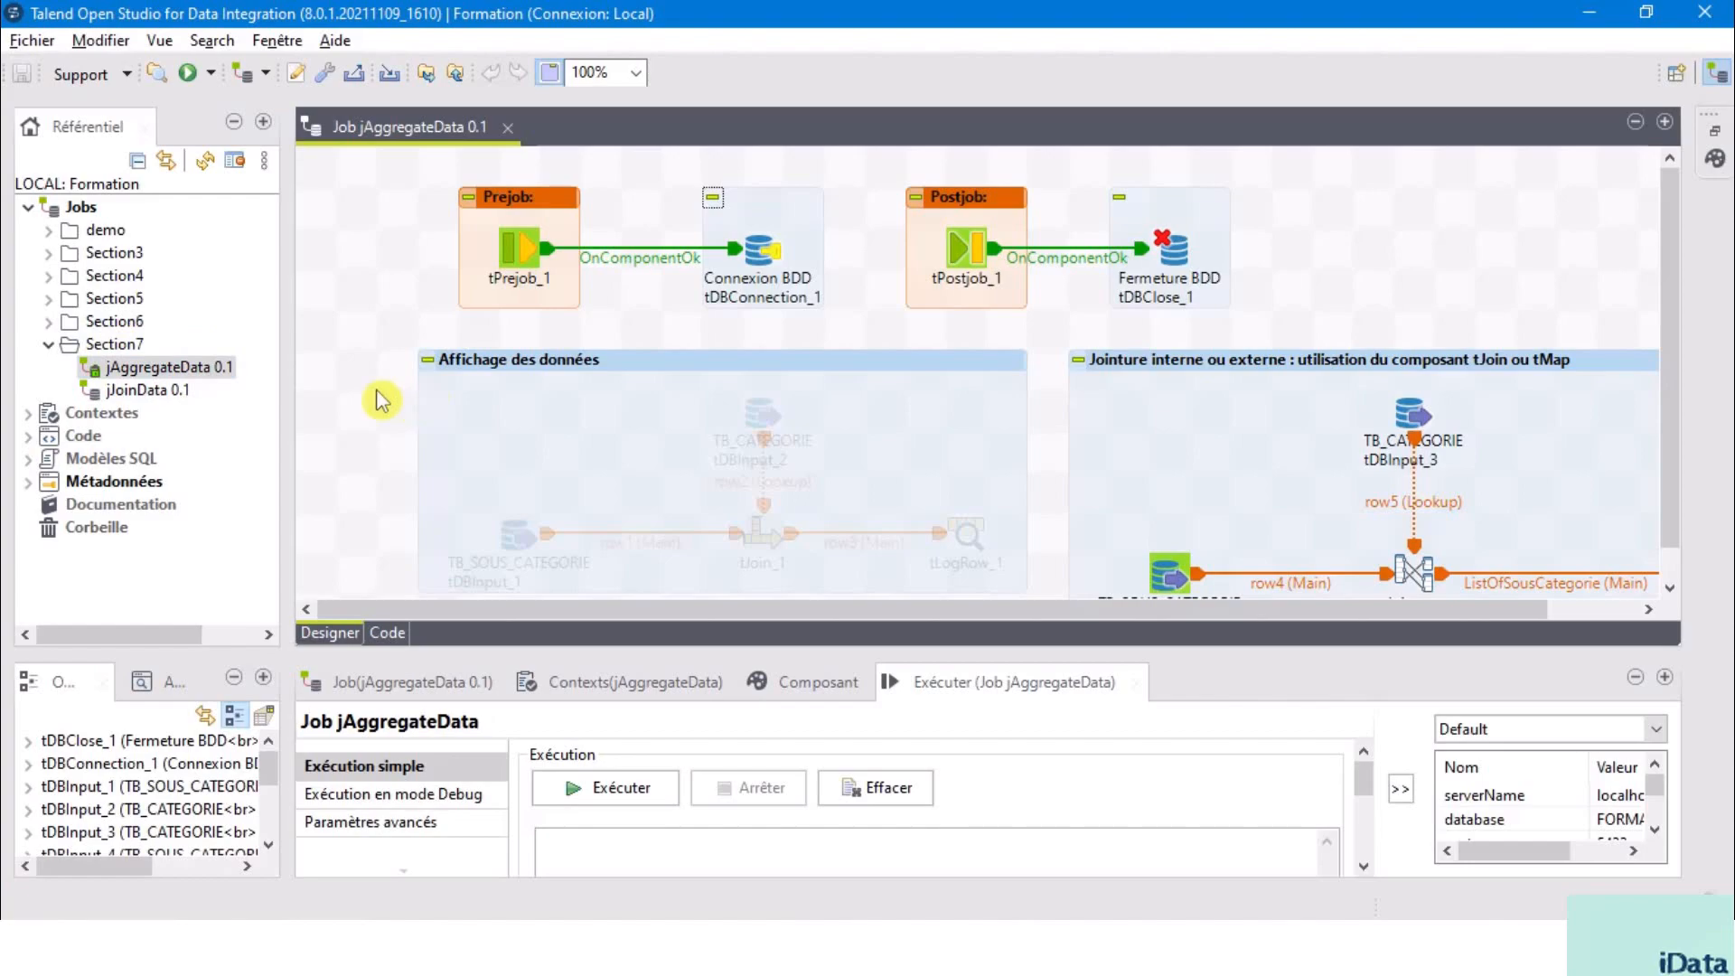
# Delete the "Affichage des données" subjob and move the "Jointure interne ou externe" subjob into its place below the Prejob.
pyautogui.scroll(-1, 629, 472)
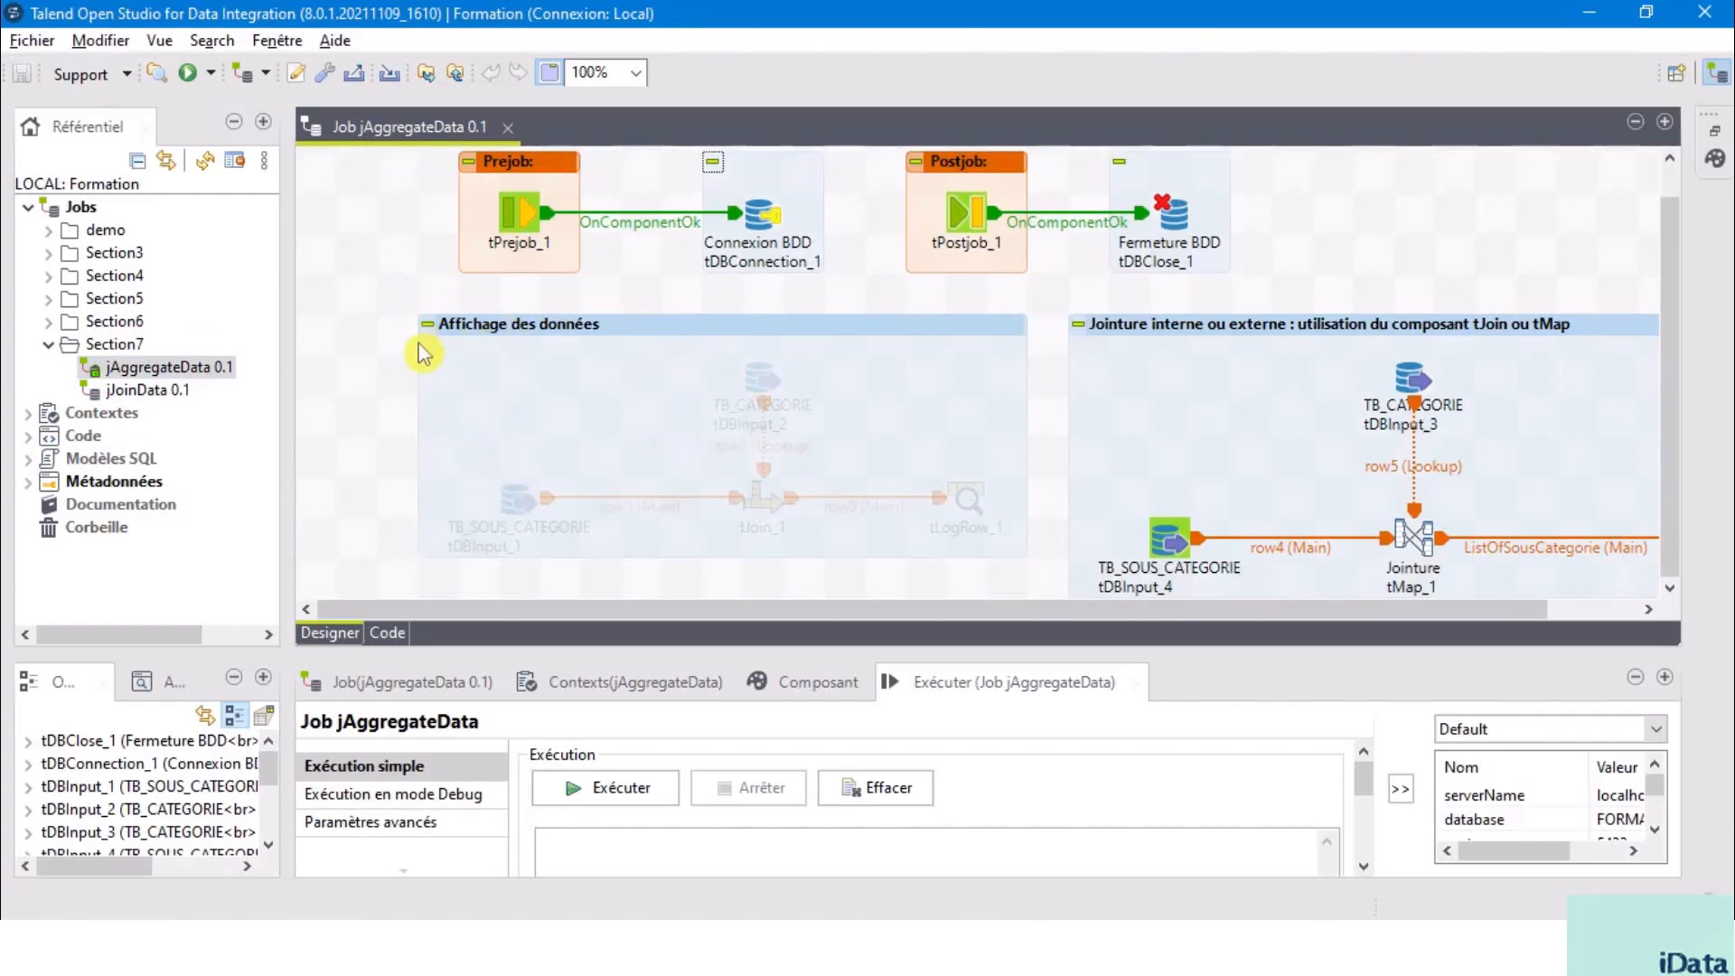
pyautogui.moveTo(376, 290); pyautogui.dragTo(933, 496)
pyautogui.click(954, 387)
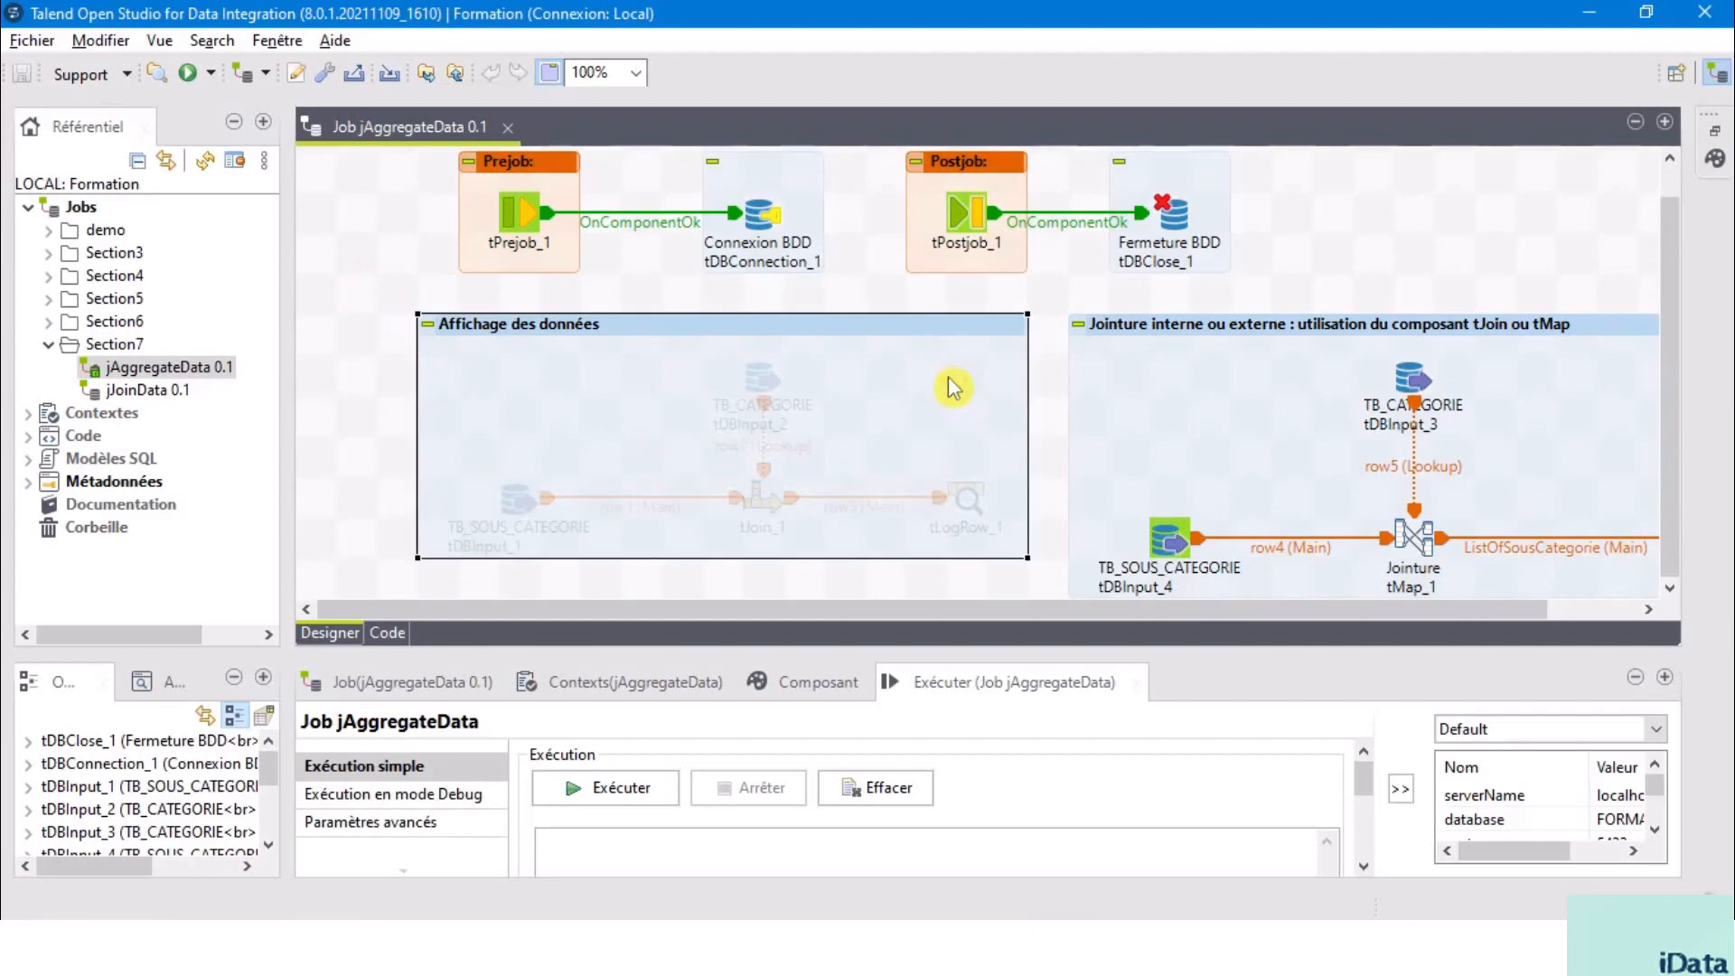
pyautogui.press('Delete')
pyautogui.moveTo(1340, 369); pyautogui.dragTo(741, 361)
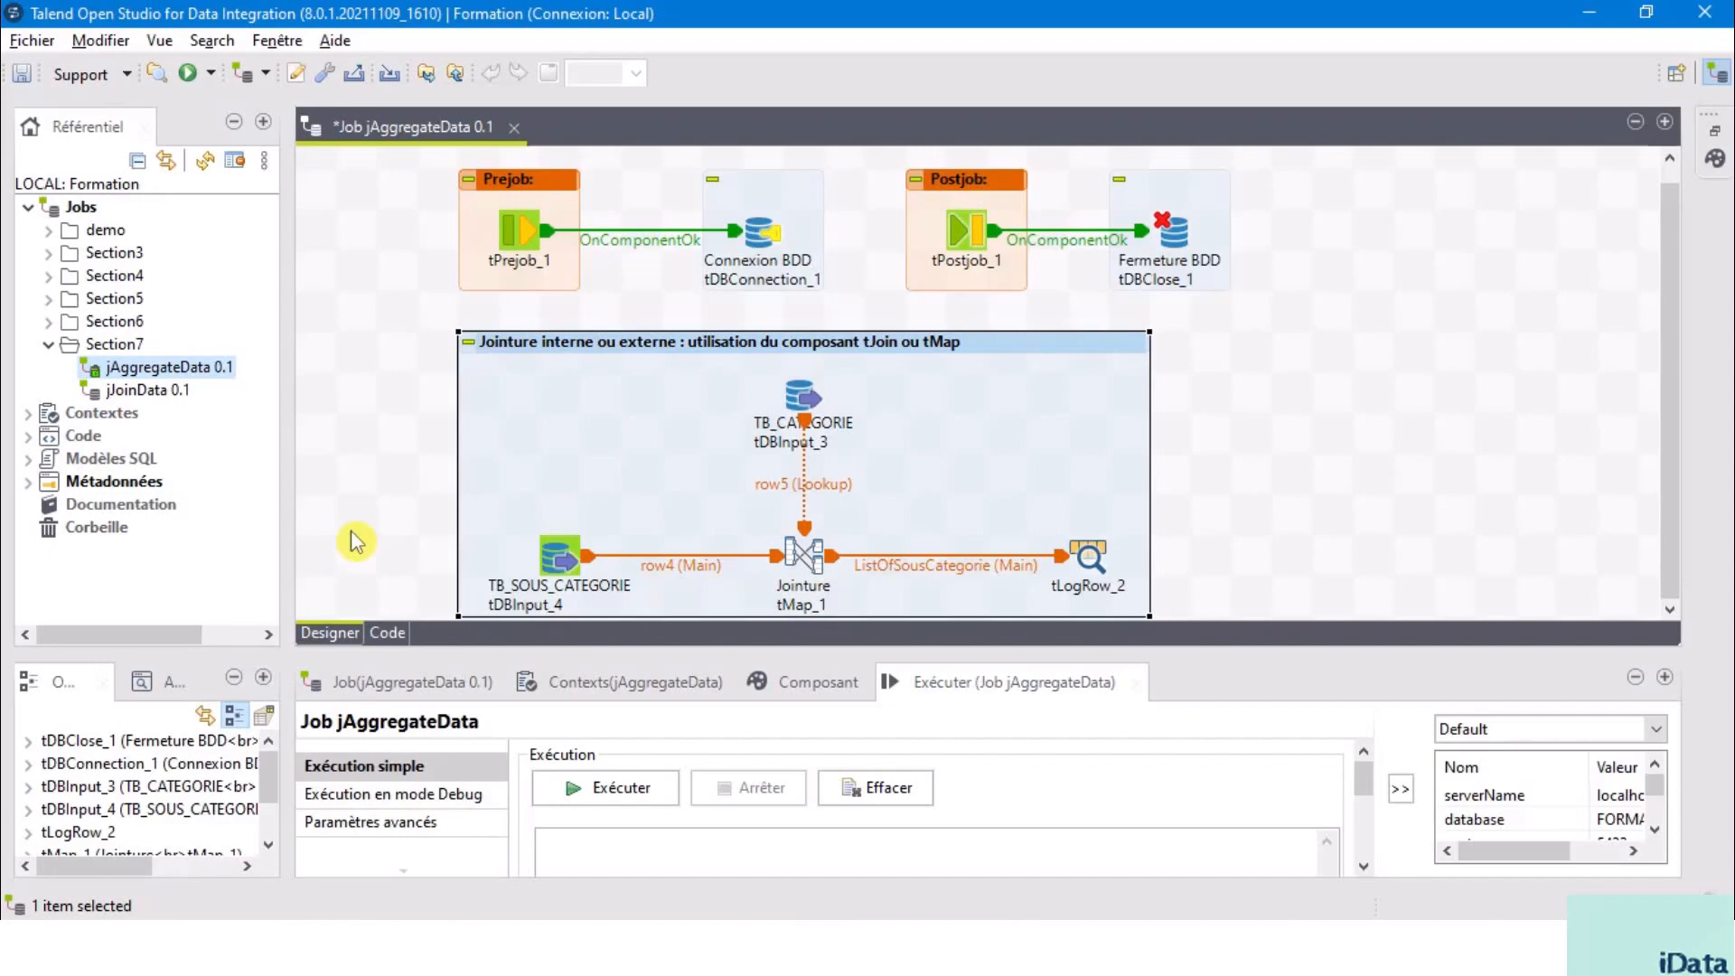
# Examine the columns of the TB_DETAIL_VENTE table in the FORMATION_TALEND connection metadata, collapsing TB_CATEGORIE and TB_SOUS_CATEGORIE.
pyautogui.click(35, 484)
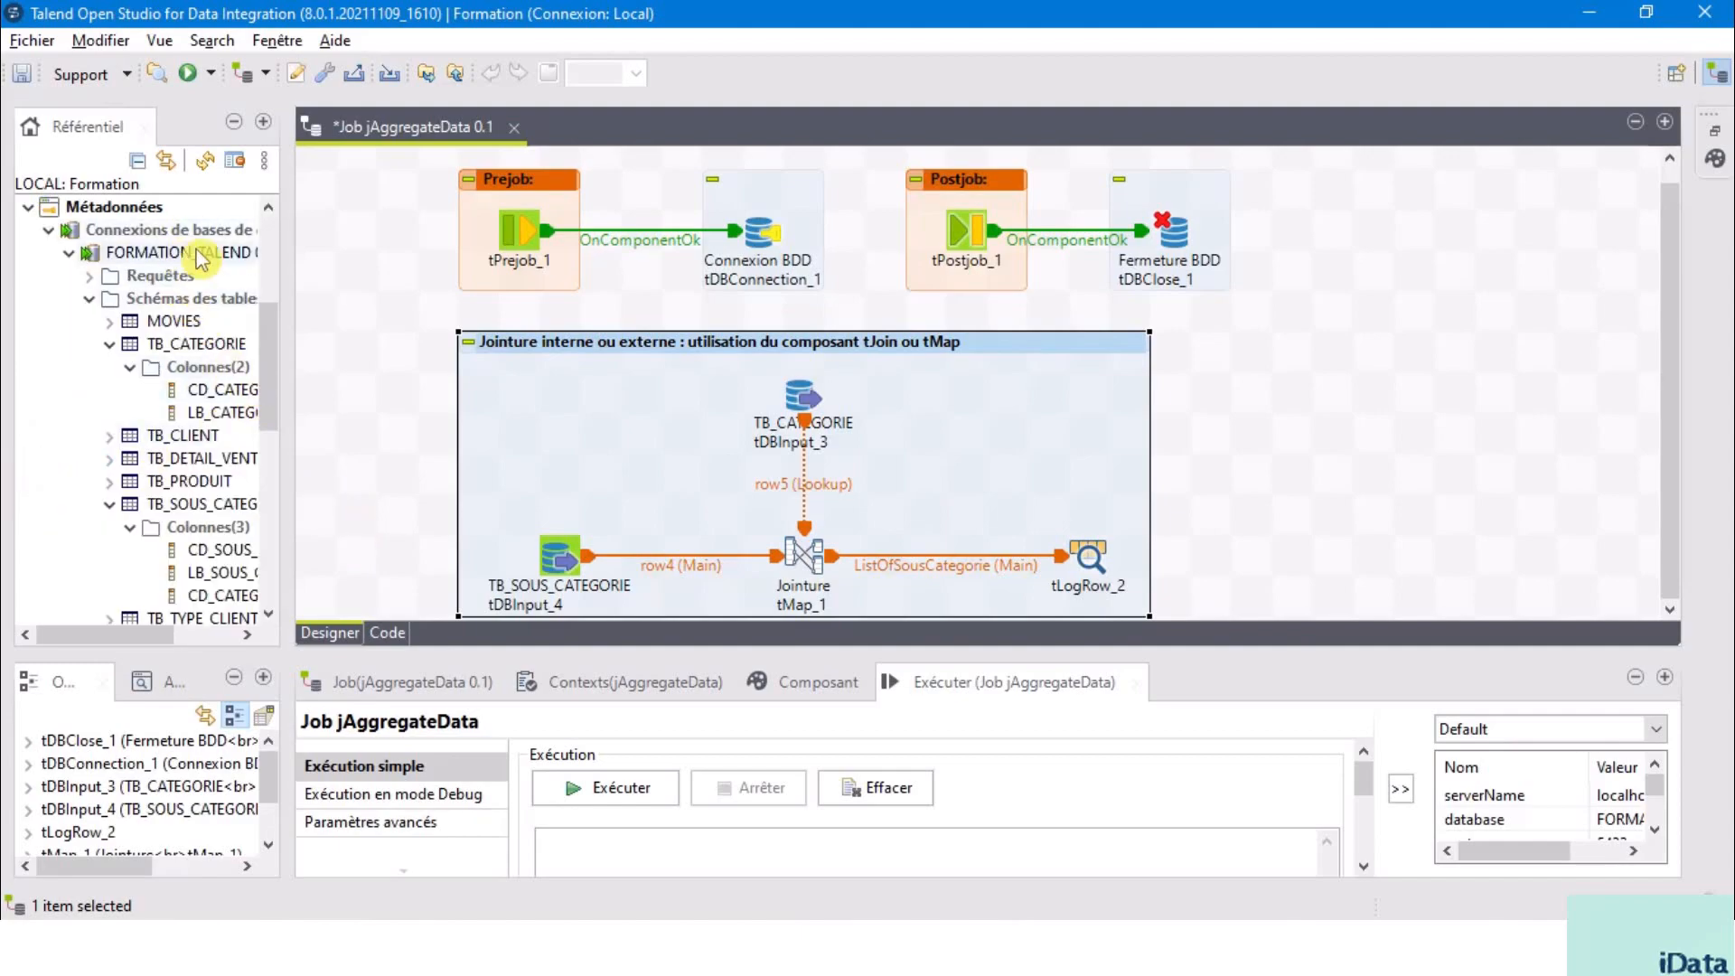
pyautogui.moveTo(284, 330); pyautogui.dragTo(312, 330)
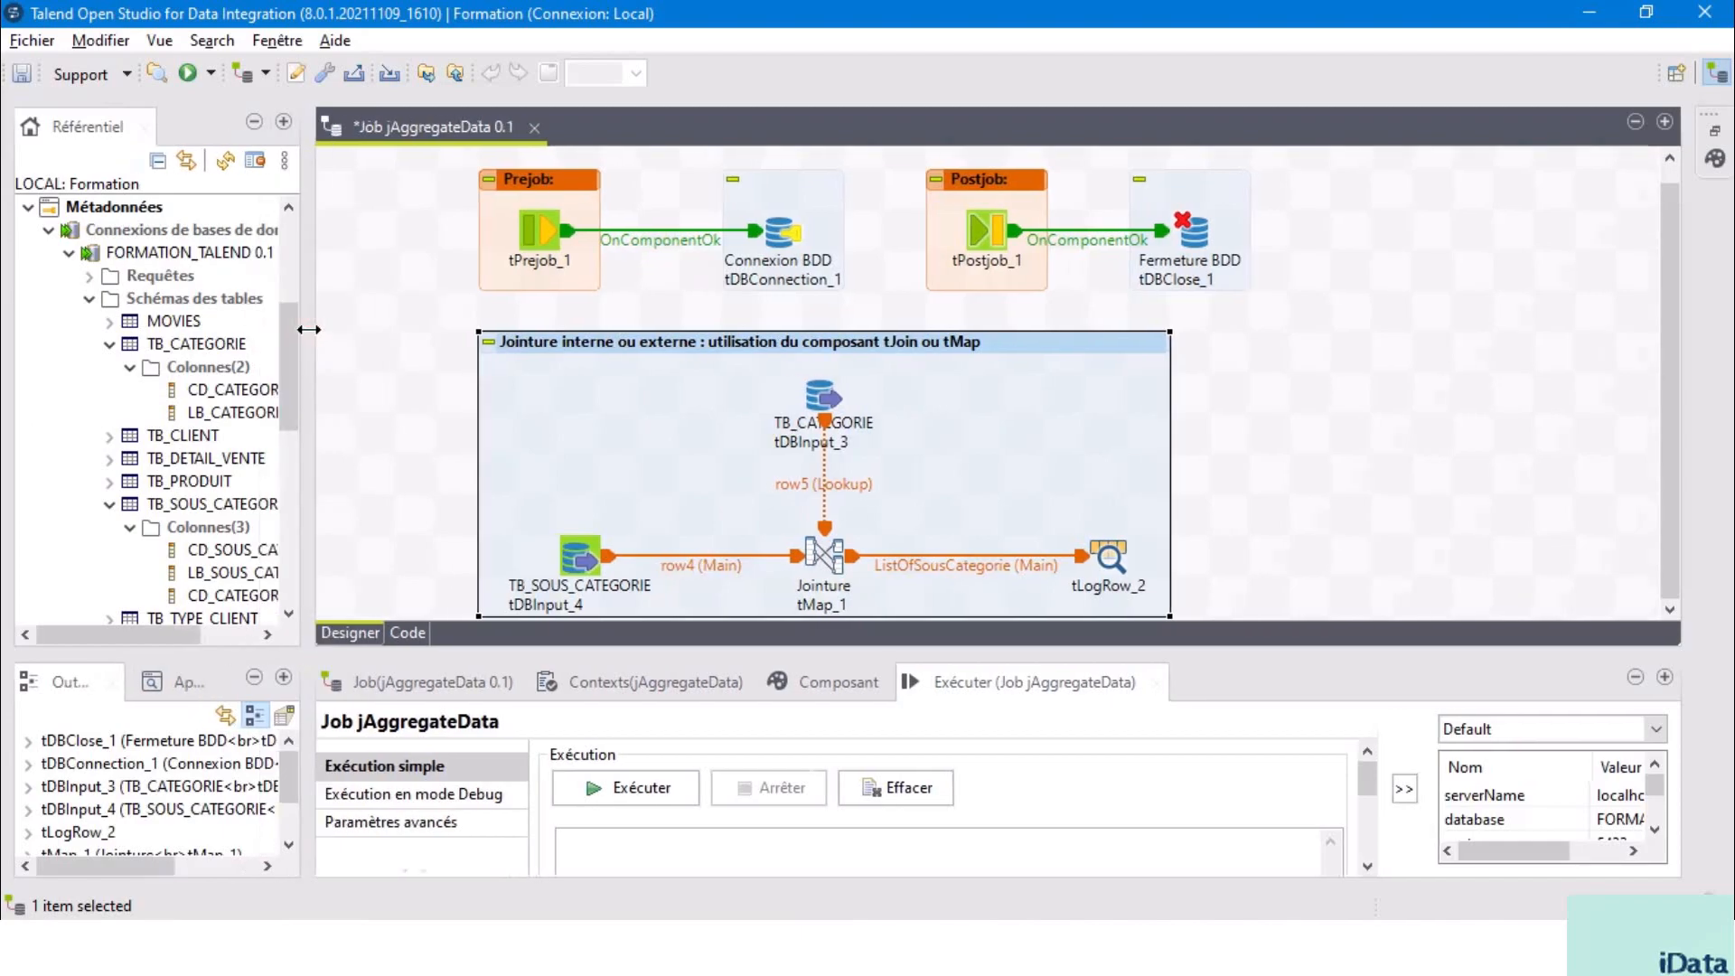
pyautogui.click(110, 344)
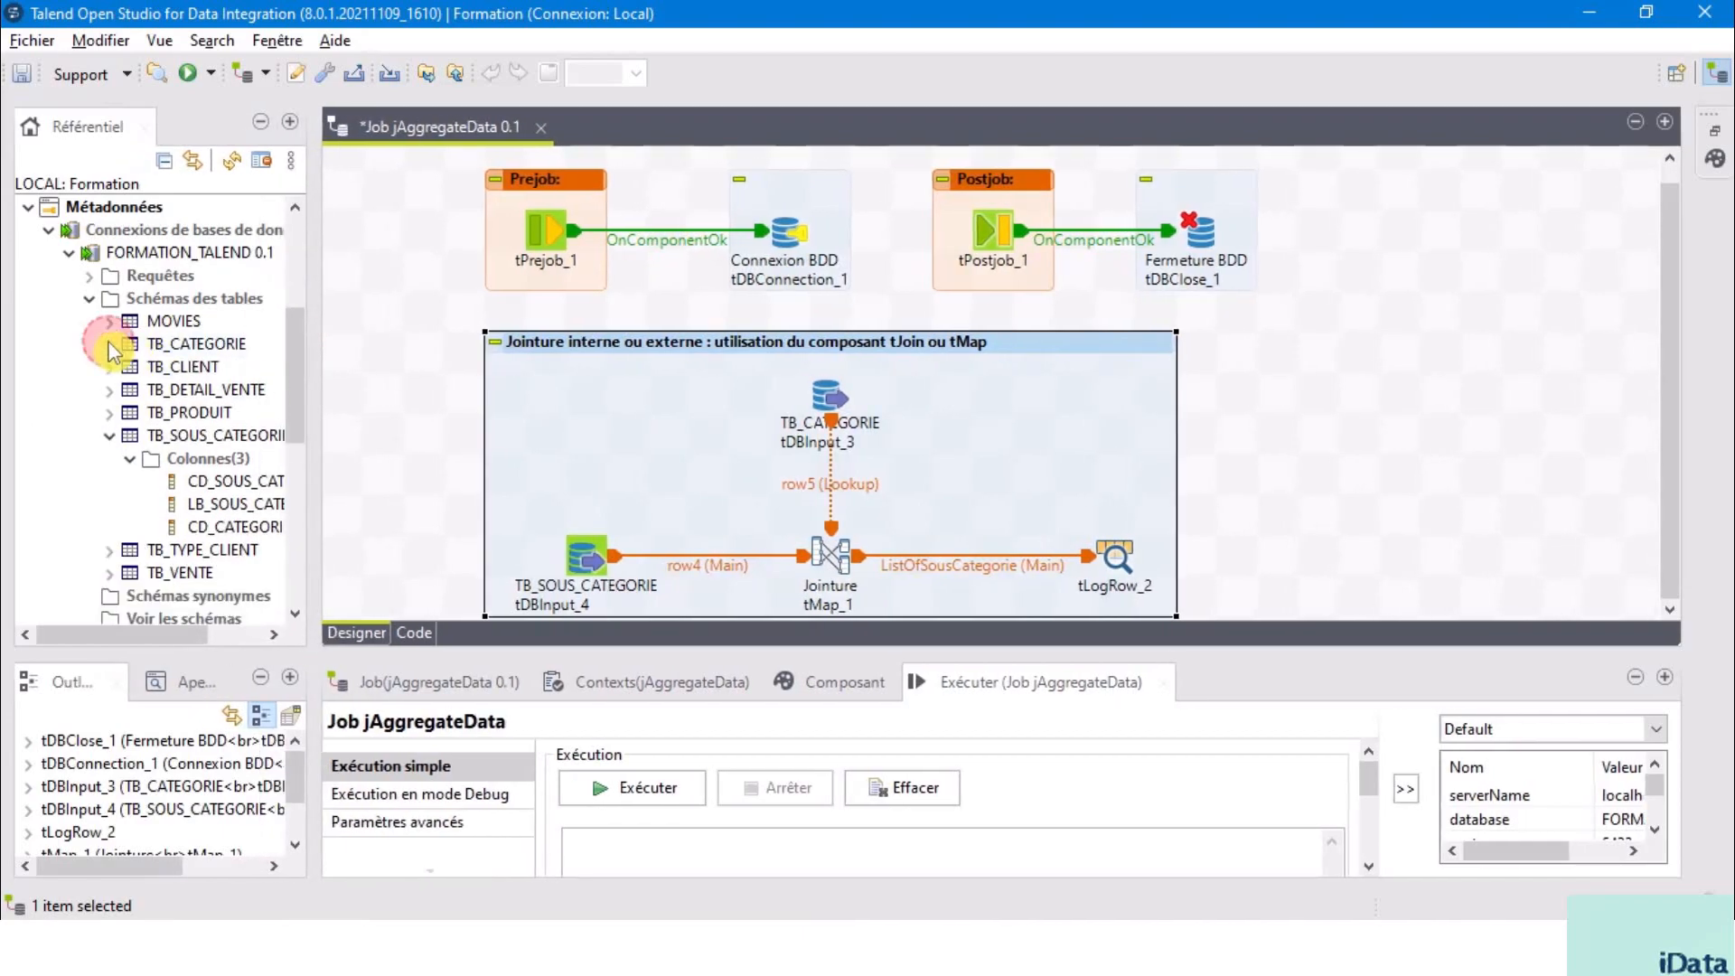
pyautogui.click(110, 436)
pyautogui.click(213, 414)
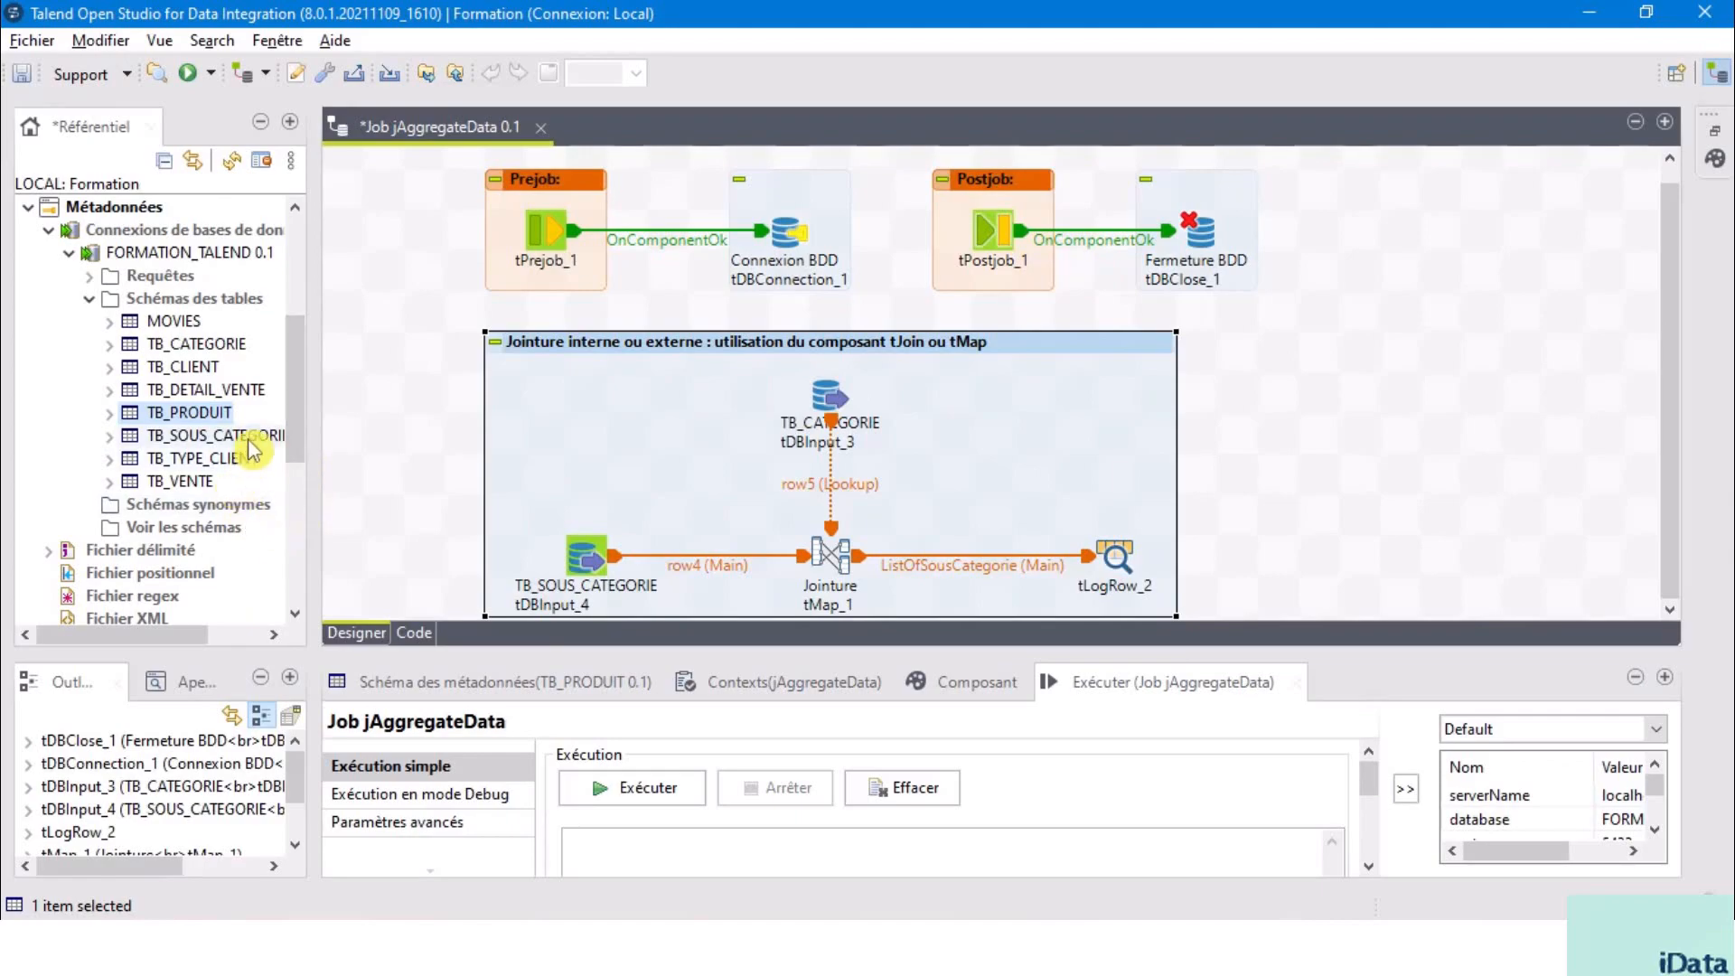
pyautogui.click(230, 389)
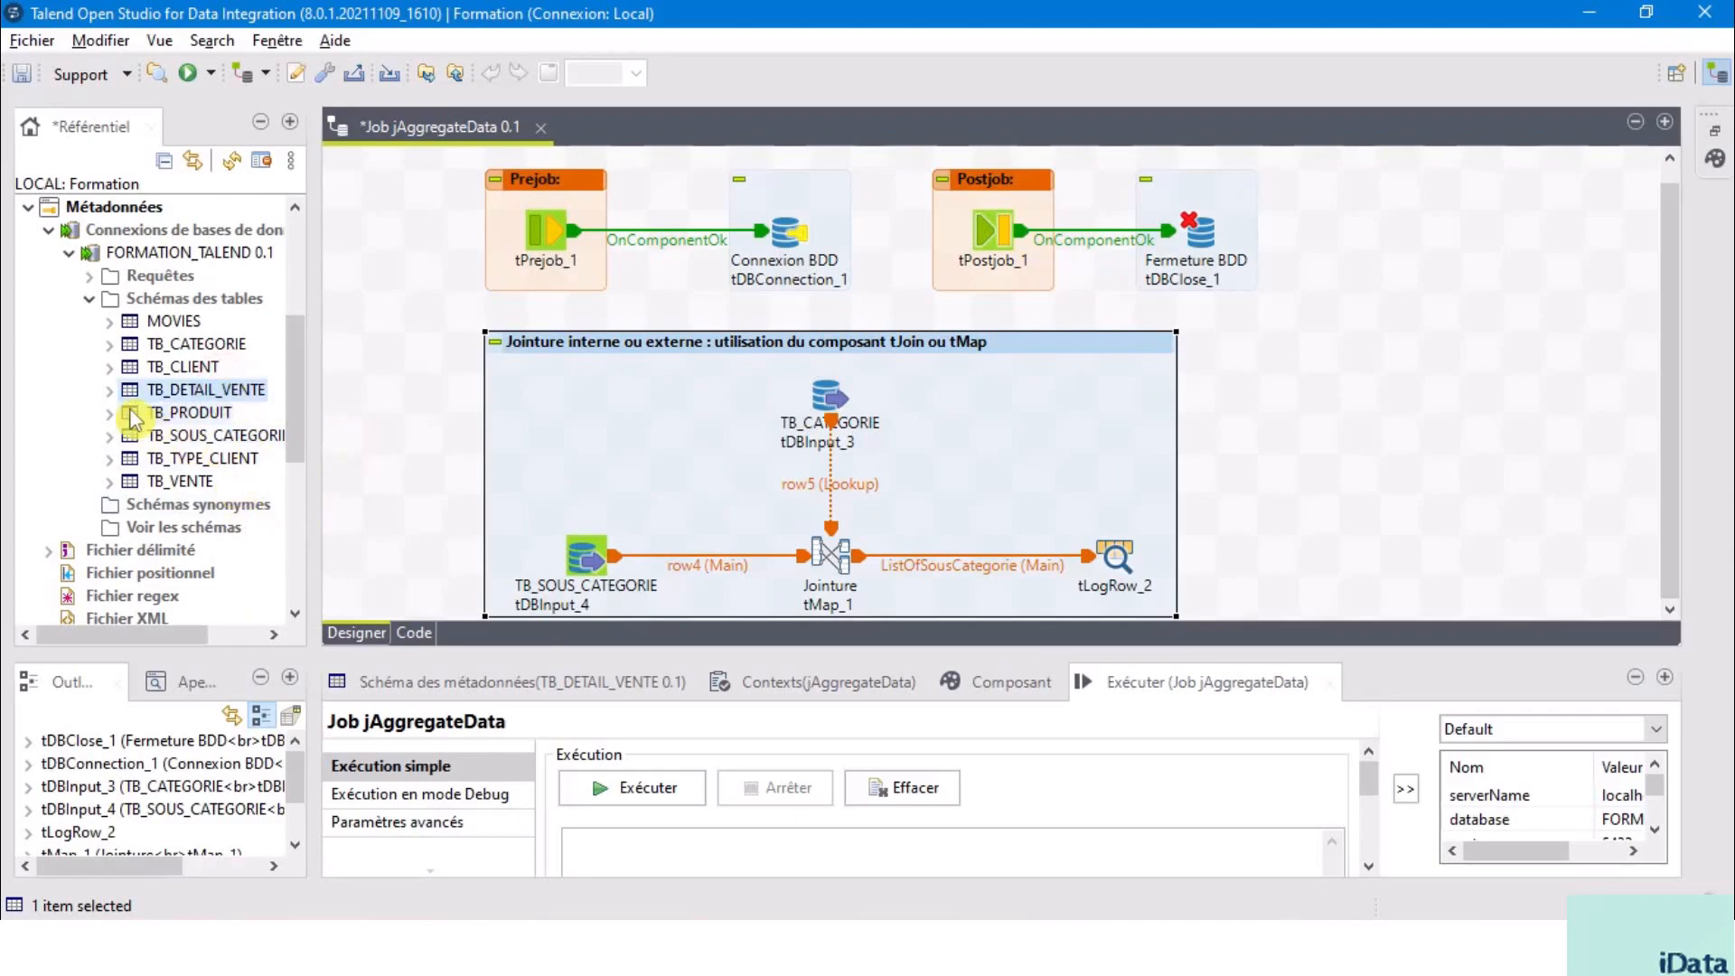
pyautogui.click(109, 389)
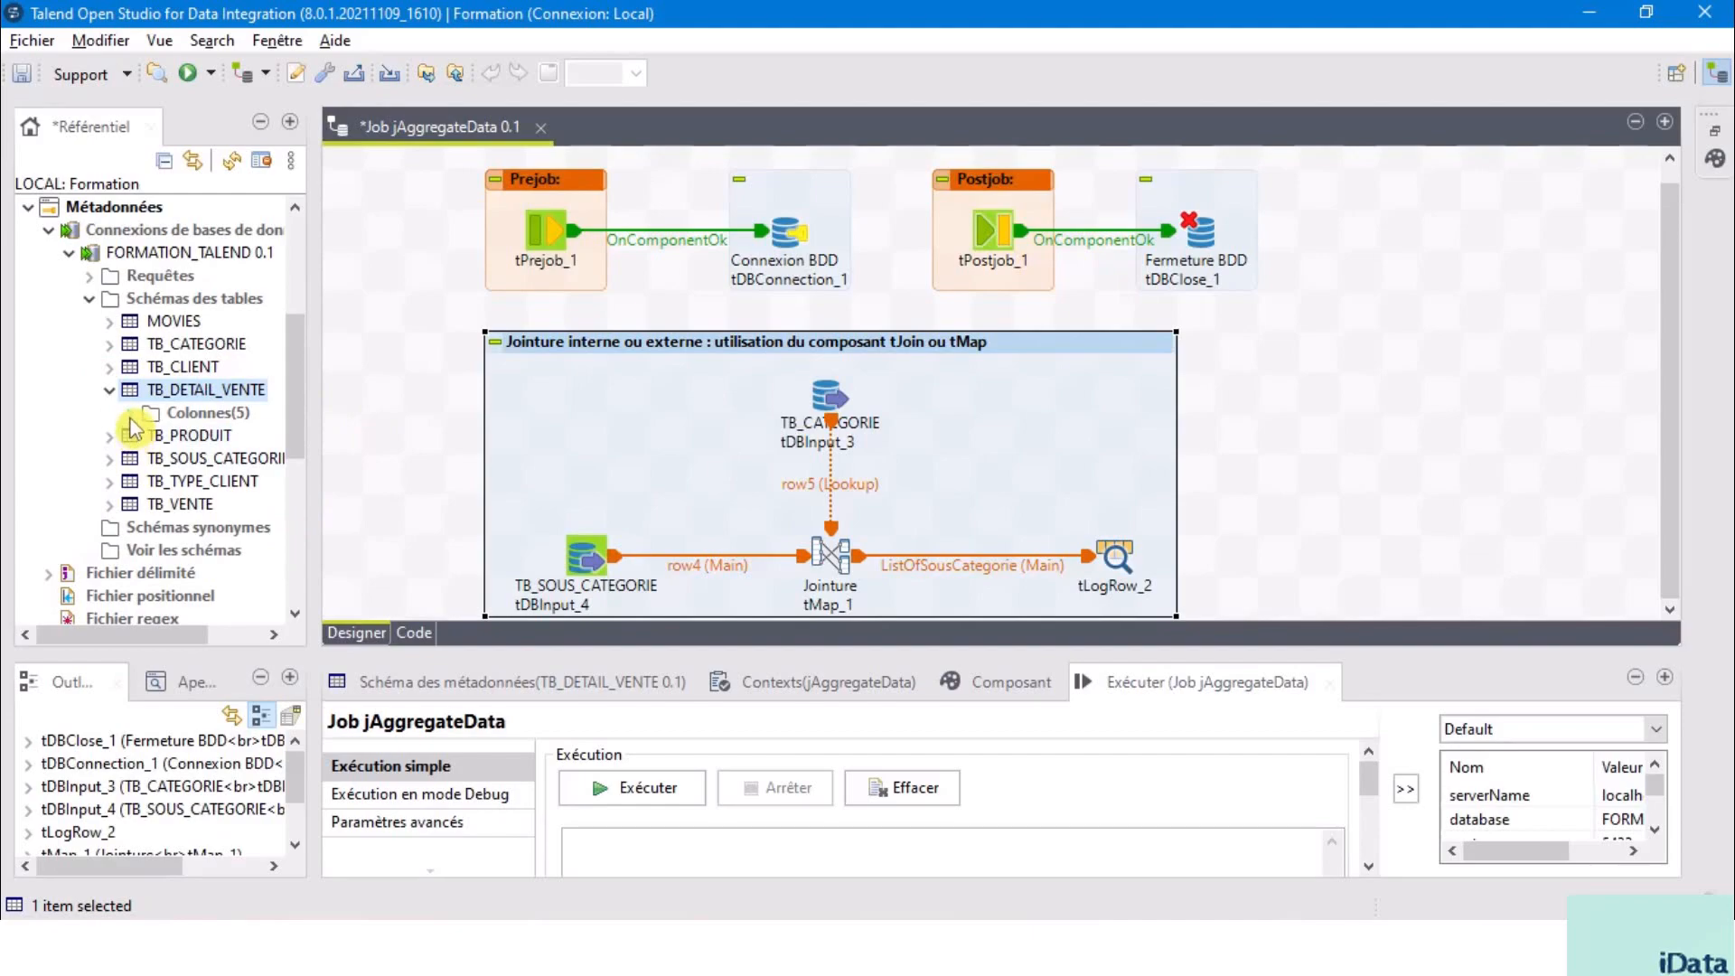
pyautogui.click(130, 413)
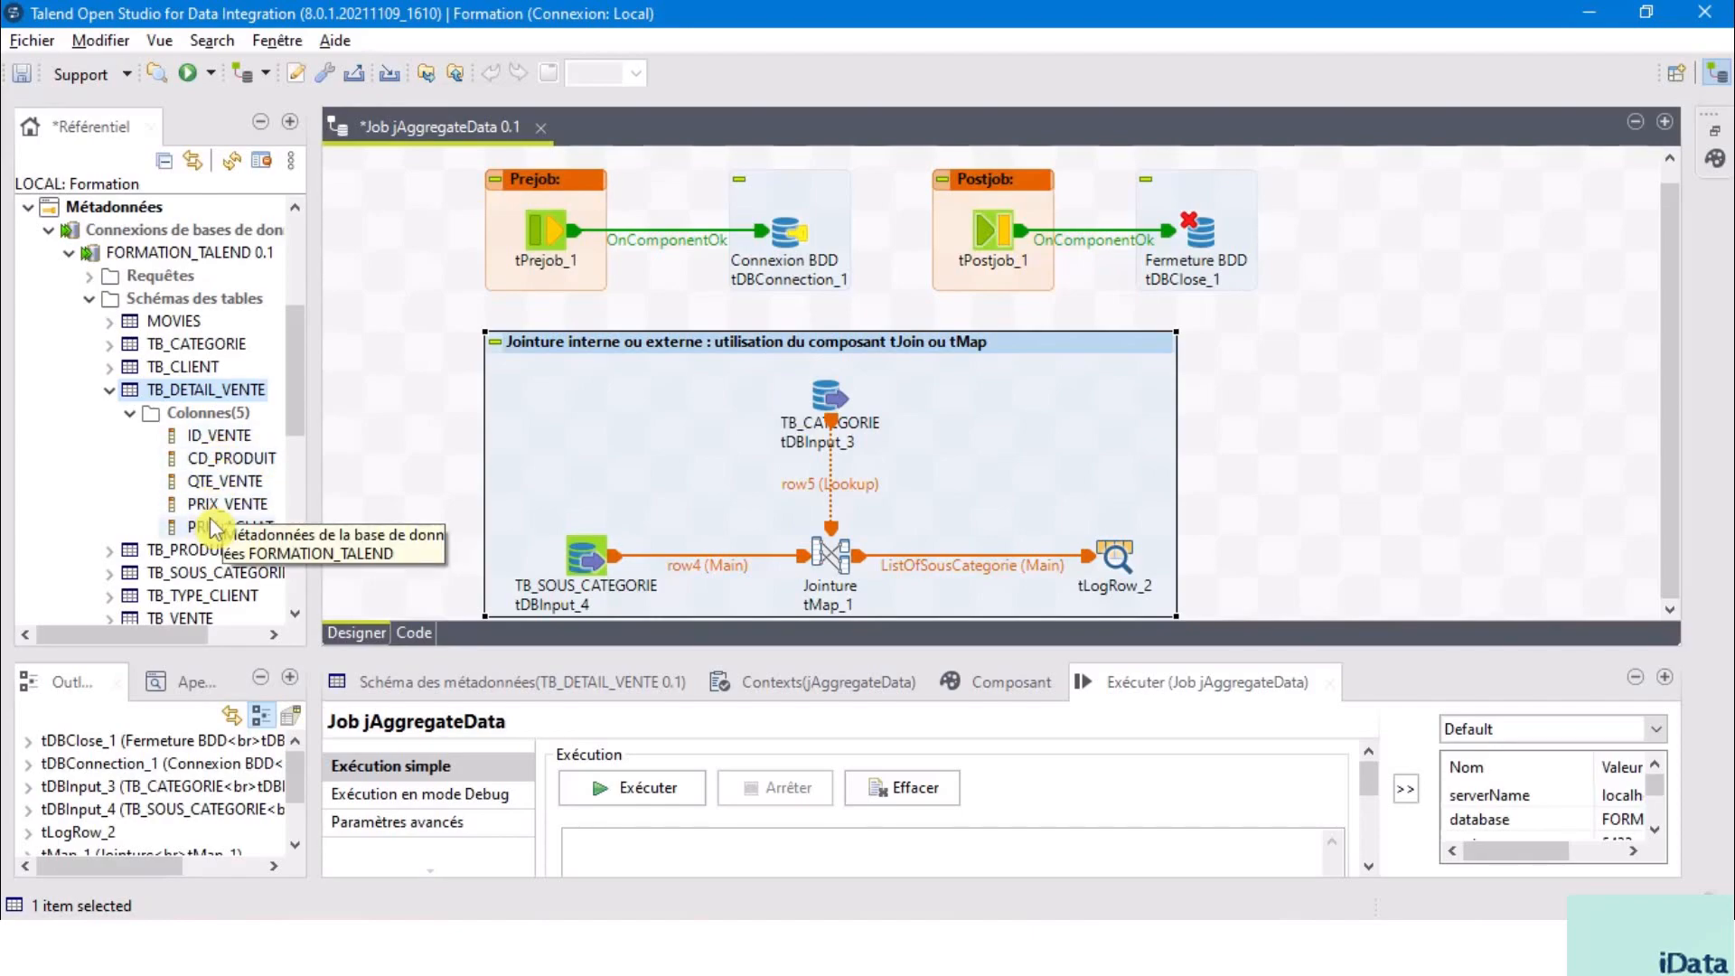
# Examine the columns of the TB_PRODUIT table and compare them with those of TB_DETAIL_VENTE.
pyautogui.click(109, 550)
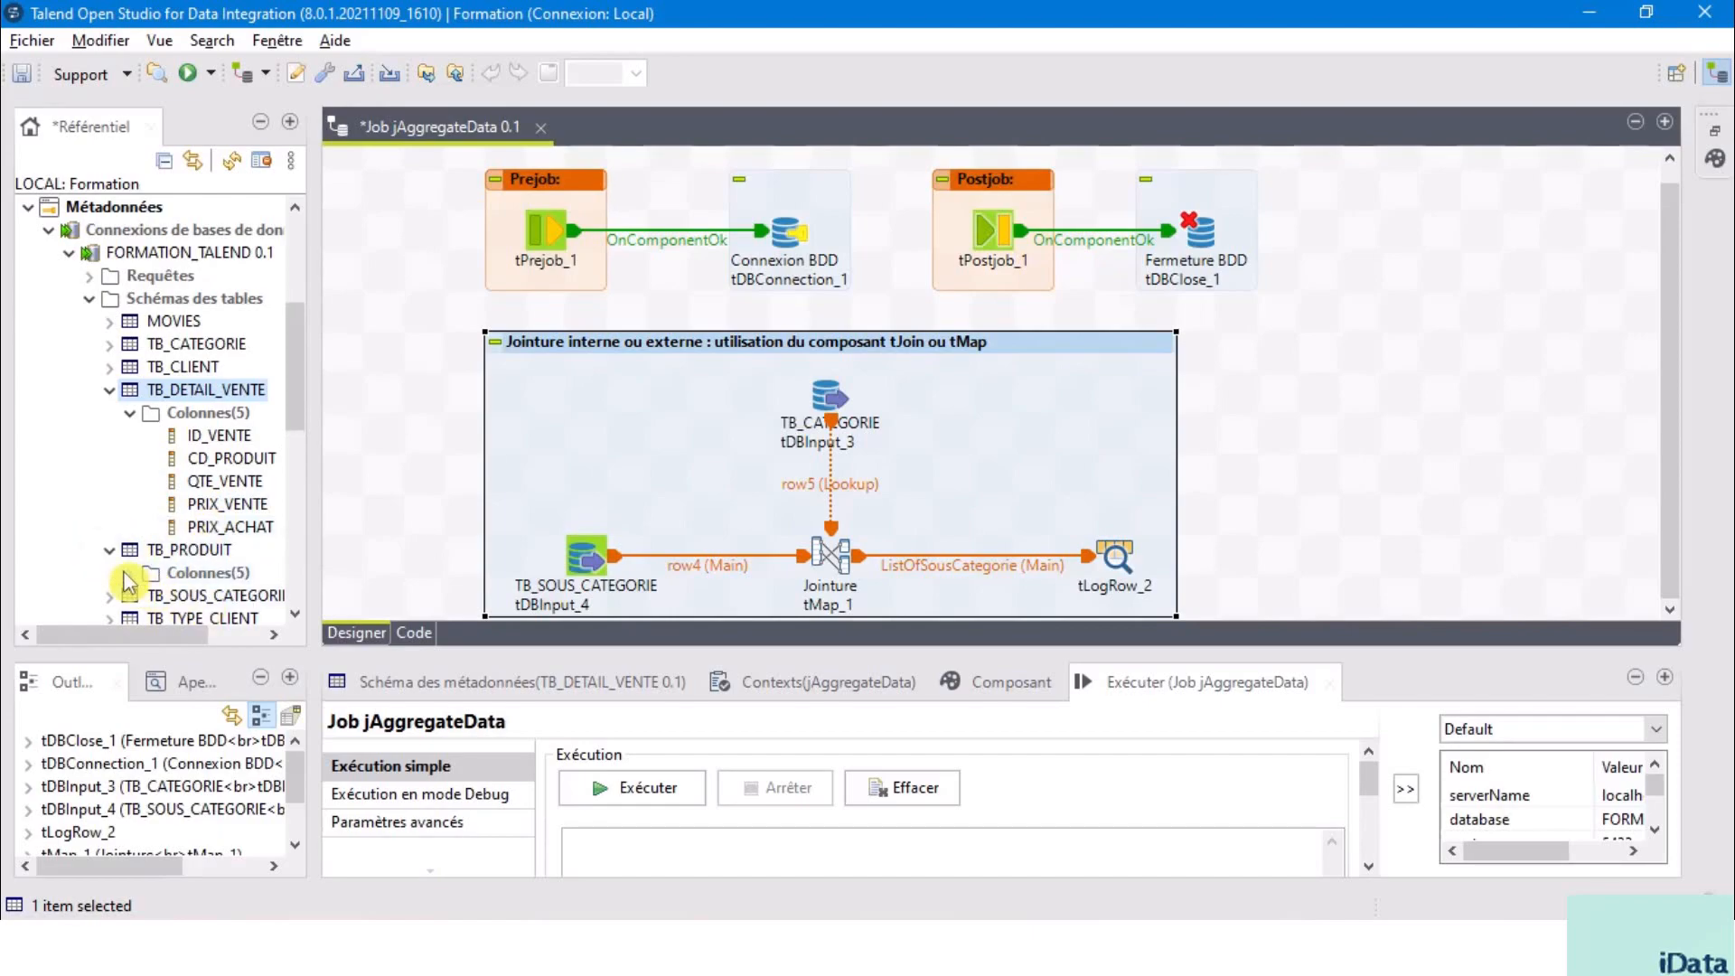
pyautogui.click(128, 573)
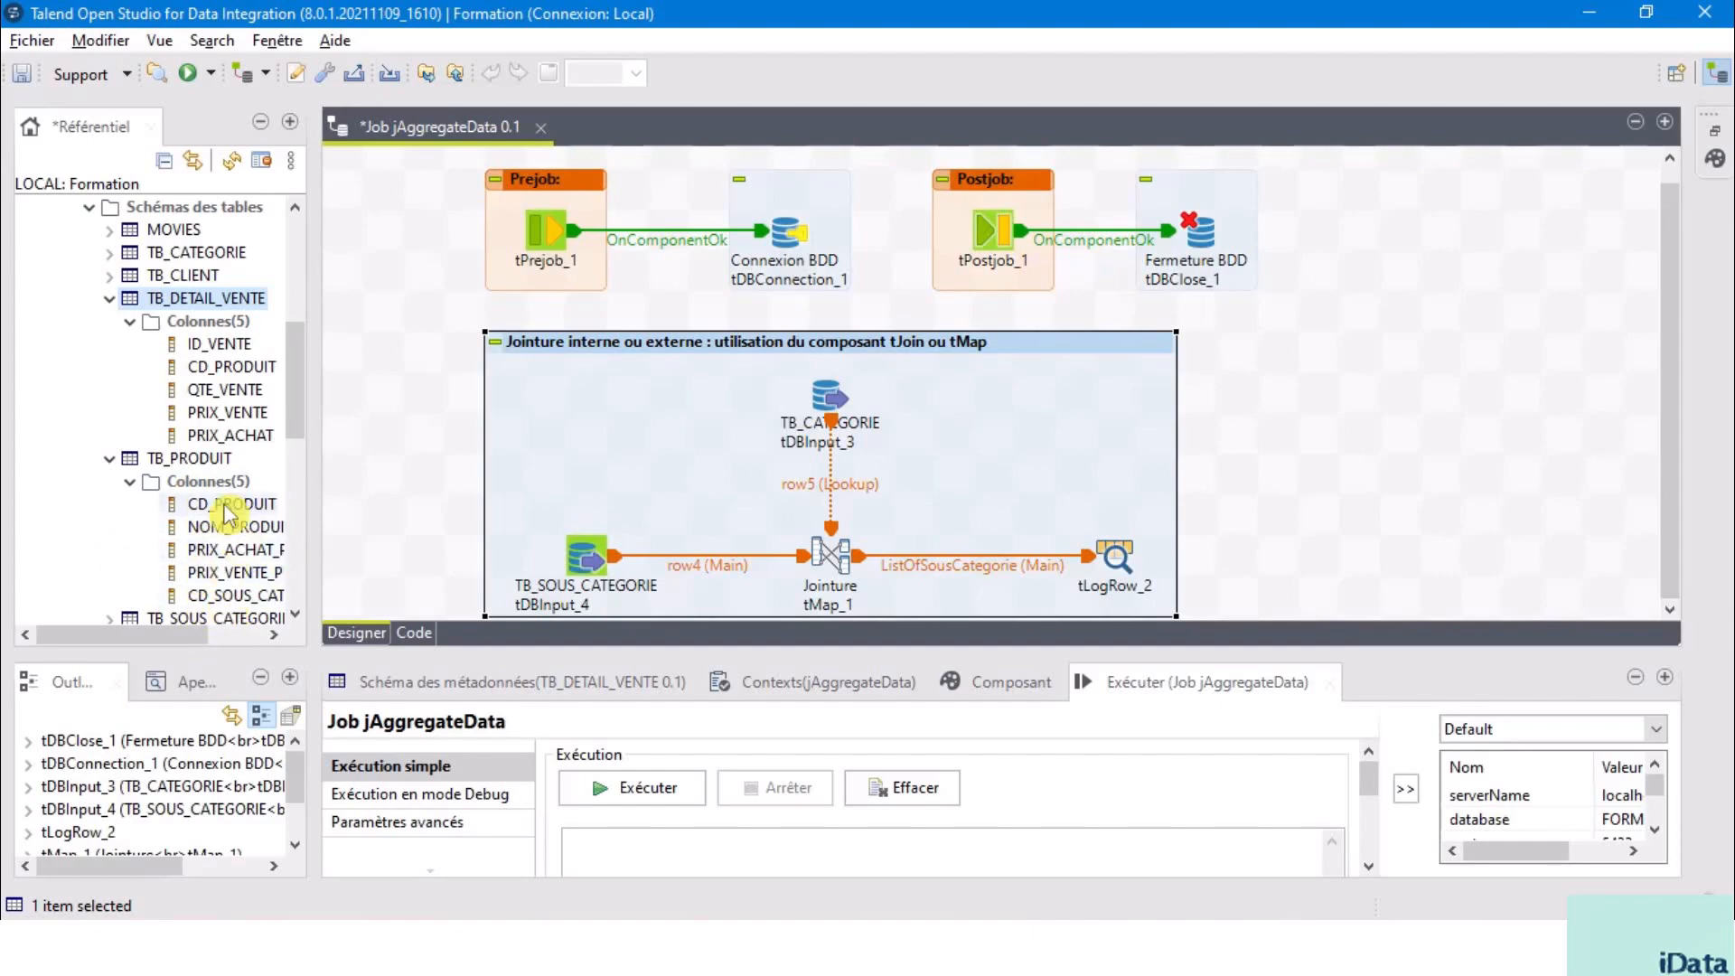
pyautogui.click(186, 460)
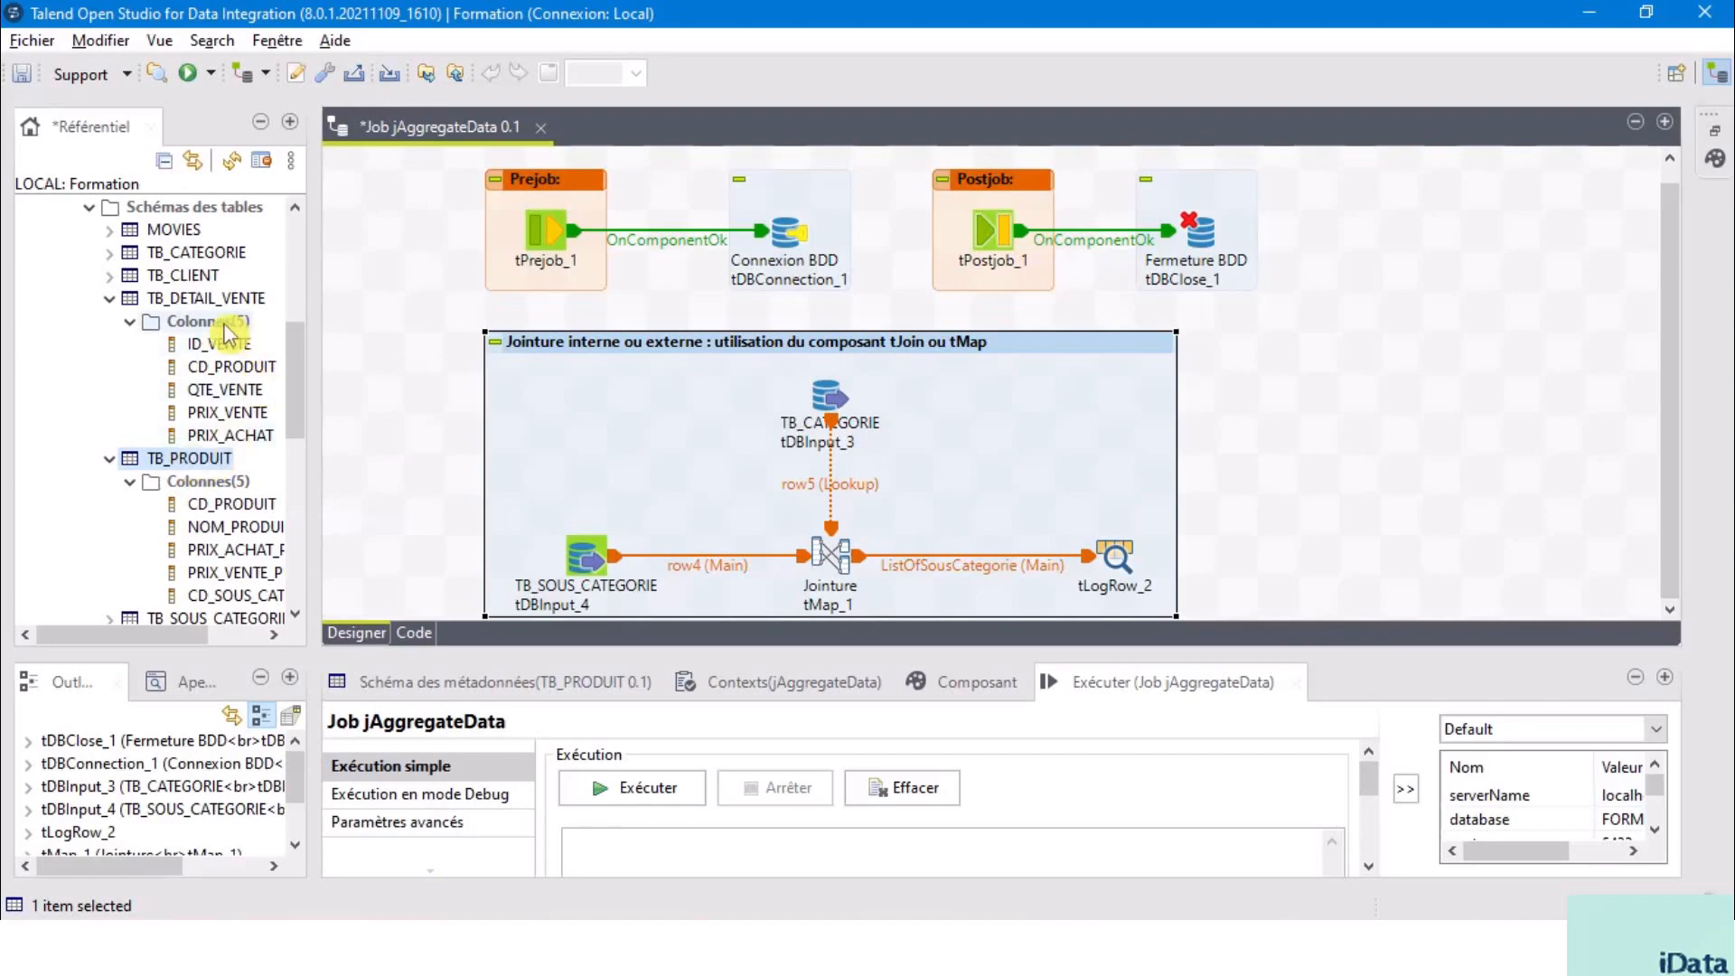
pyautogui.click(210, 298)
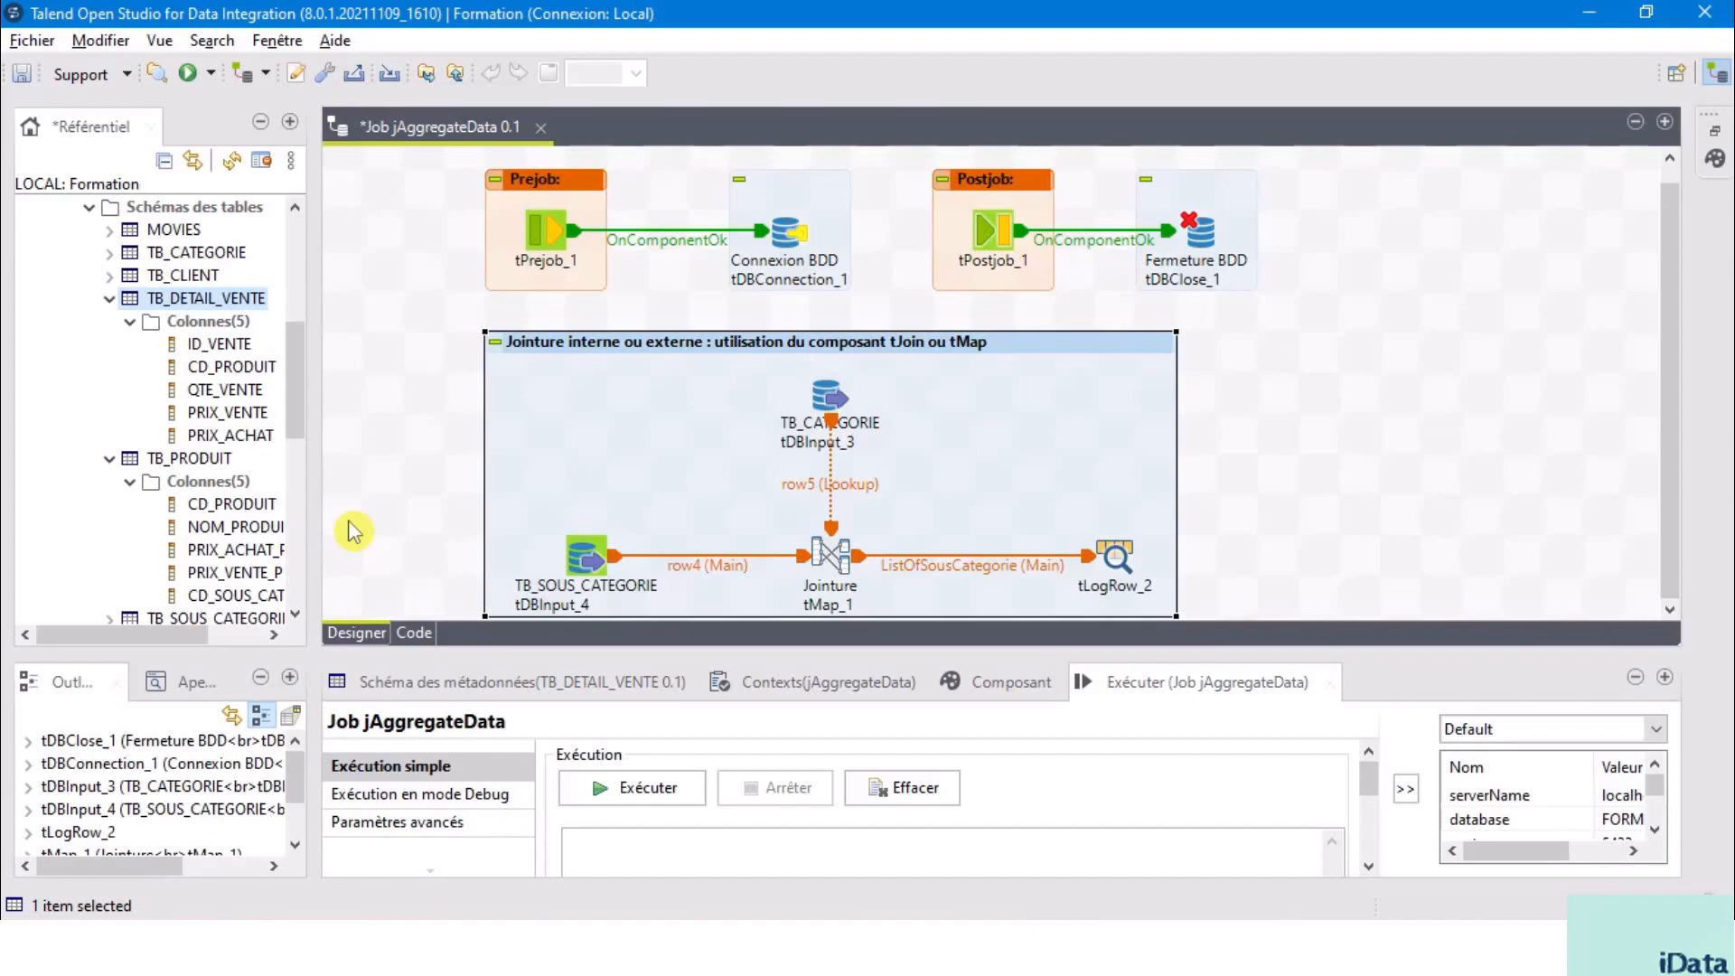
# Change the query of the TB_SOUS_CATEGORIE input (tDBInput_4) to select from TB_DETAIL_VENTE.
pyautogui.click(585, 557)
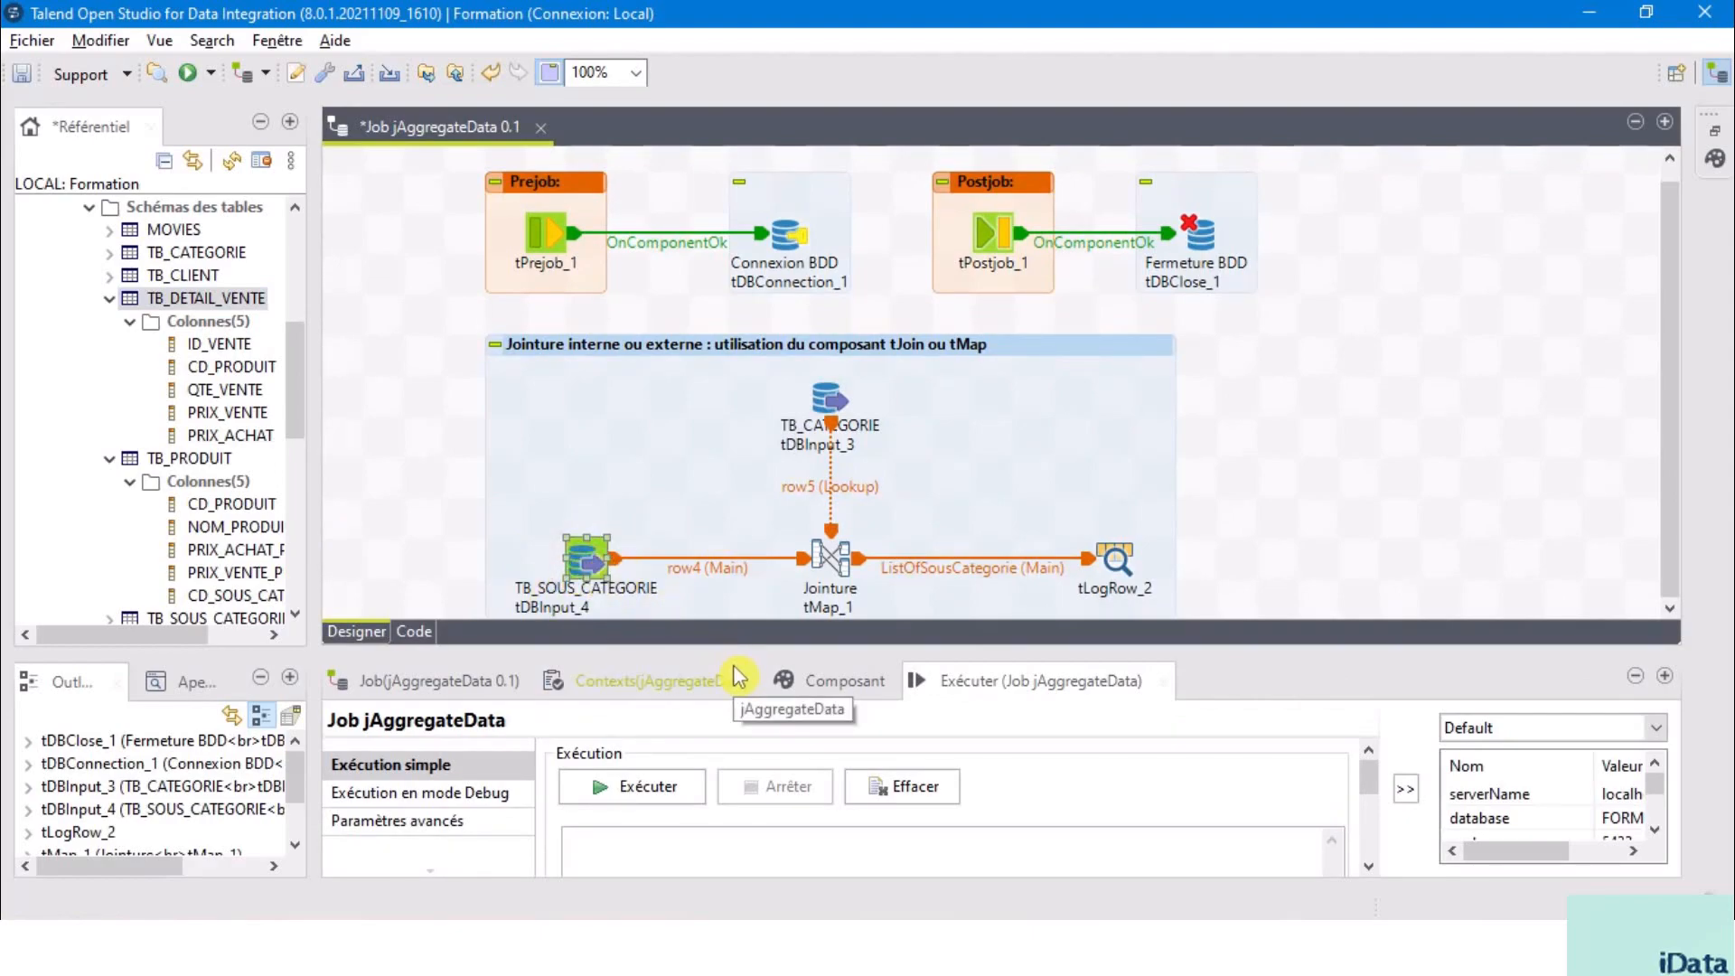
pyautogui.moveTo(737, 643); pyautogui.dragTo(737, 366)
pyautogui.click(836, 403)
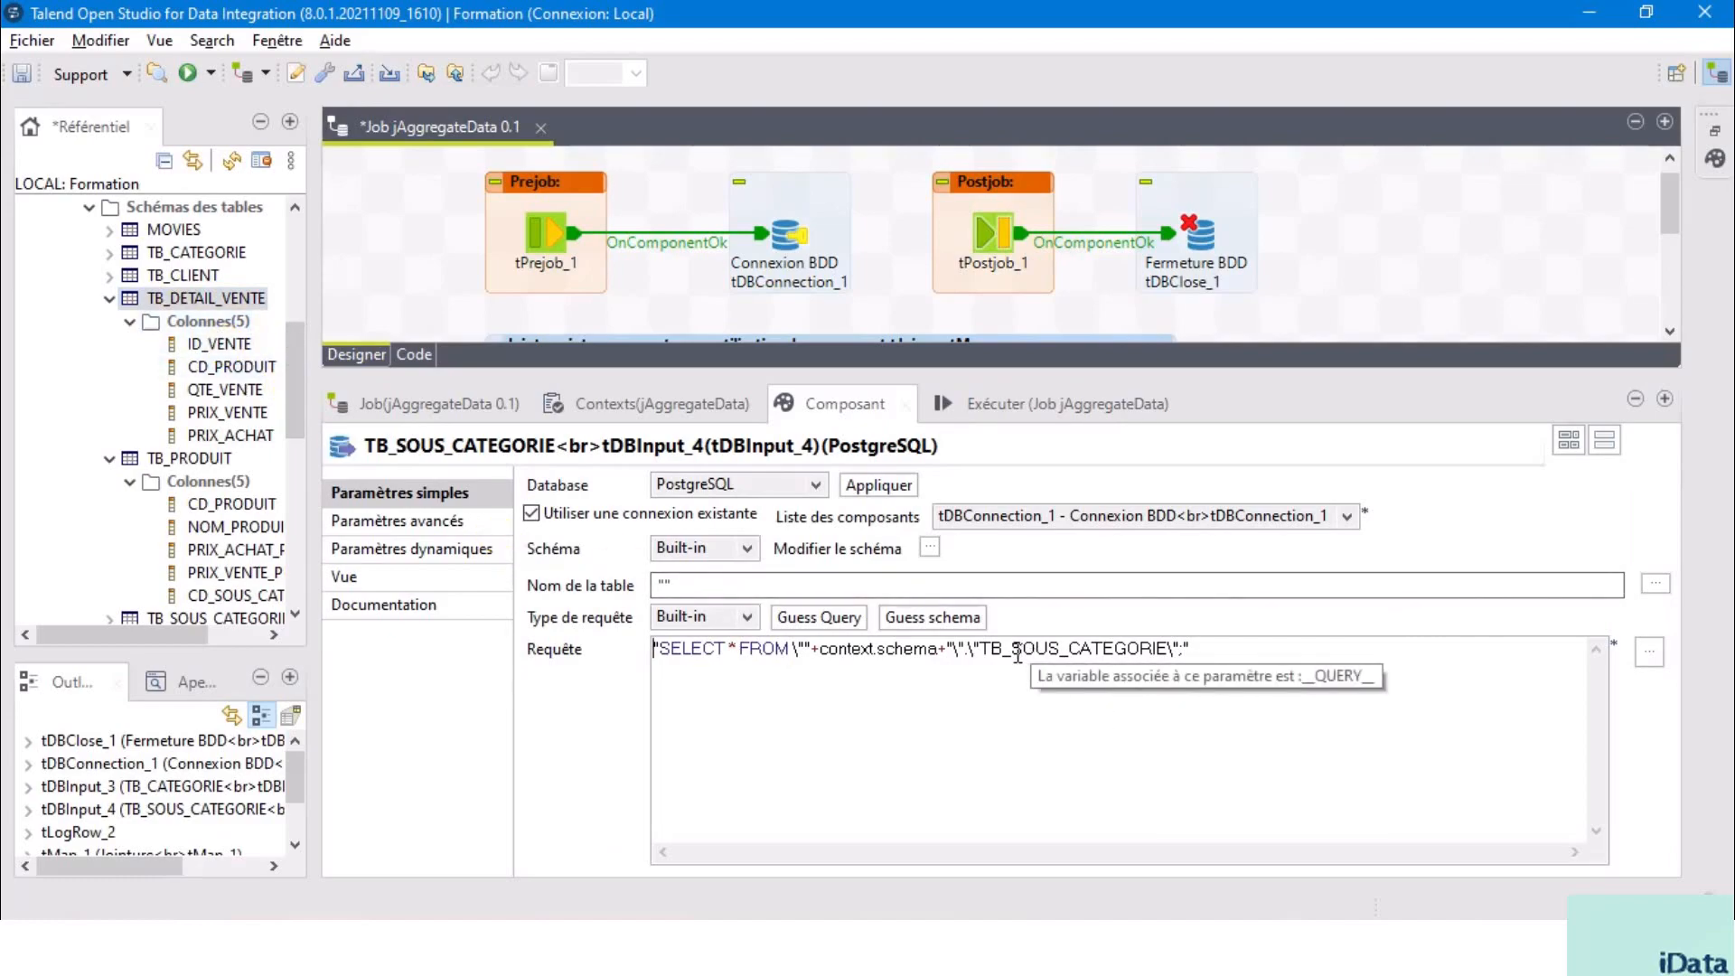
pyautogui.moveTo(1011, 649); pyautogui.dragTo(1167, 651)
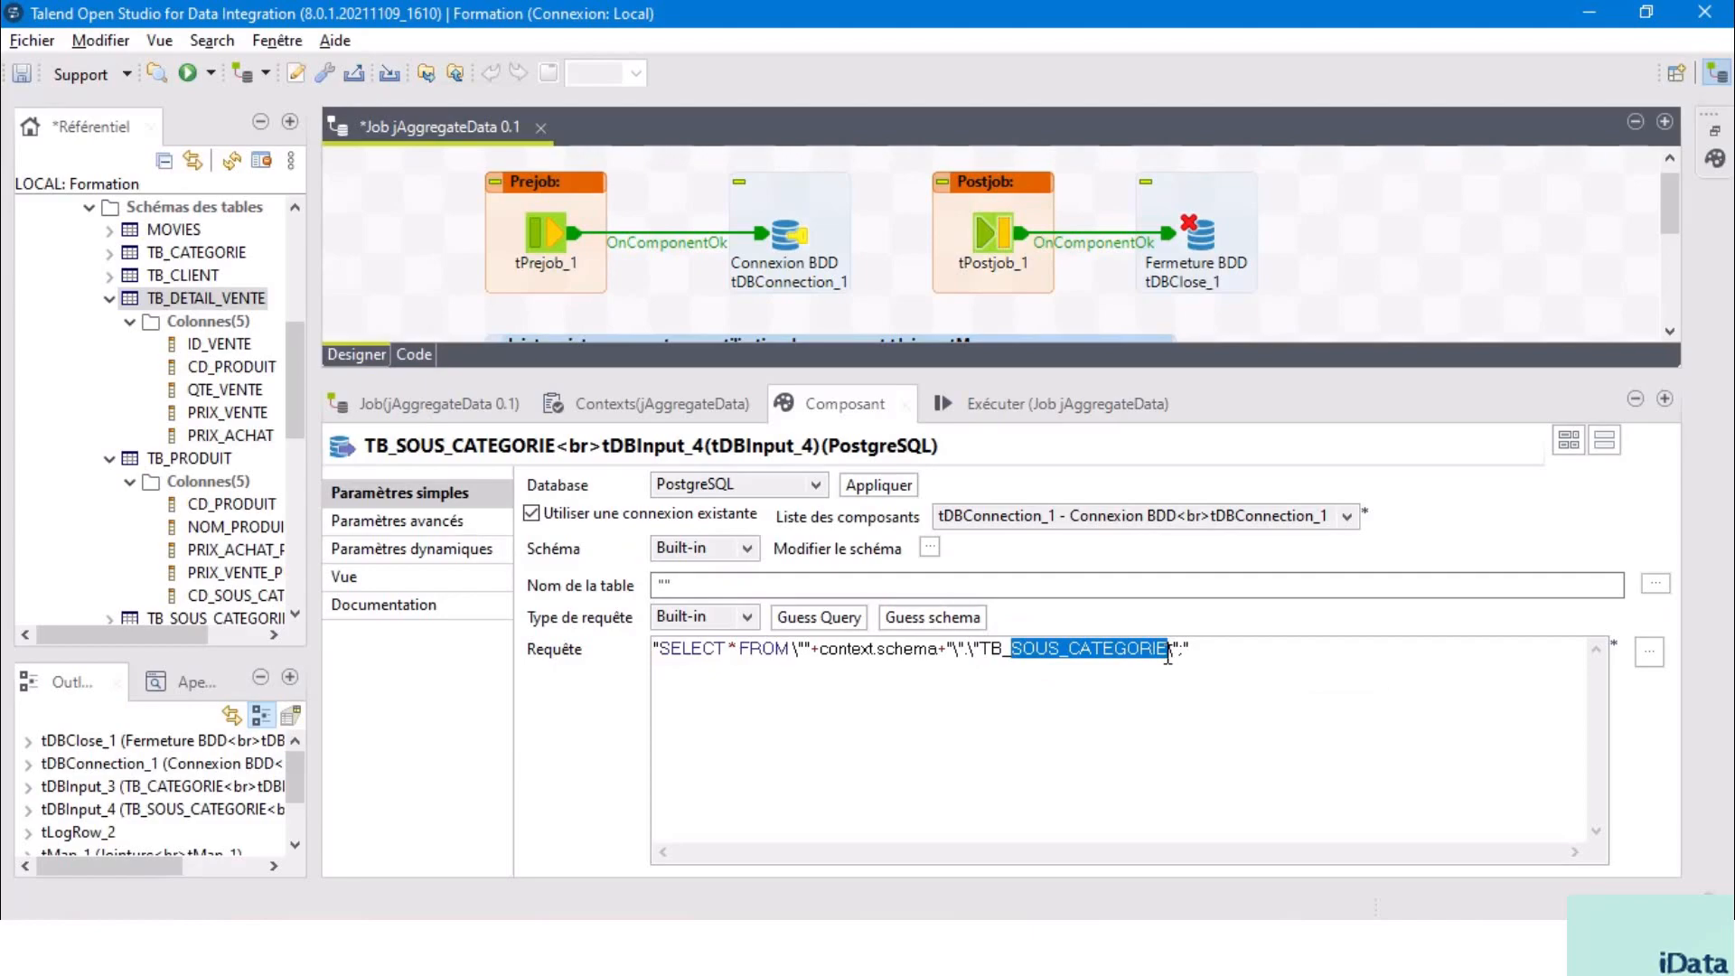
pyautogui.write('DETAIL_VENTE')
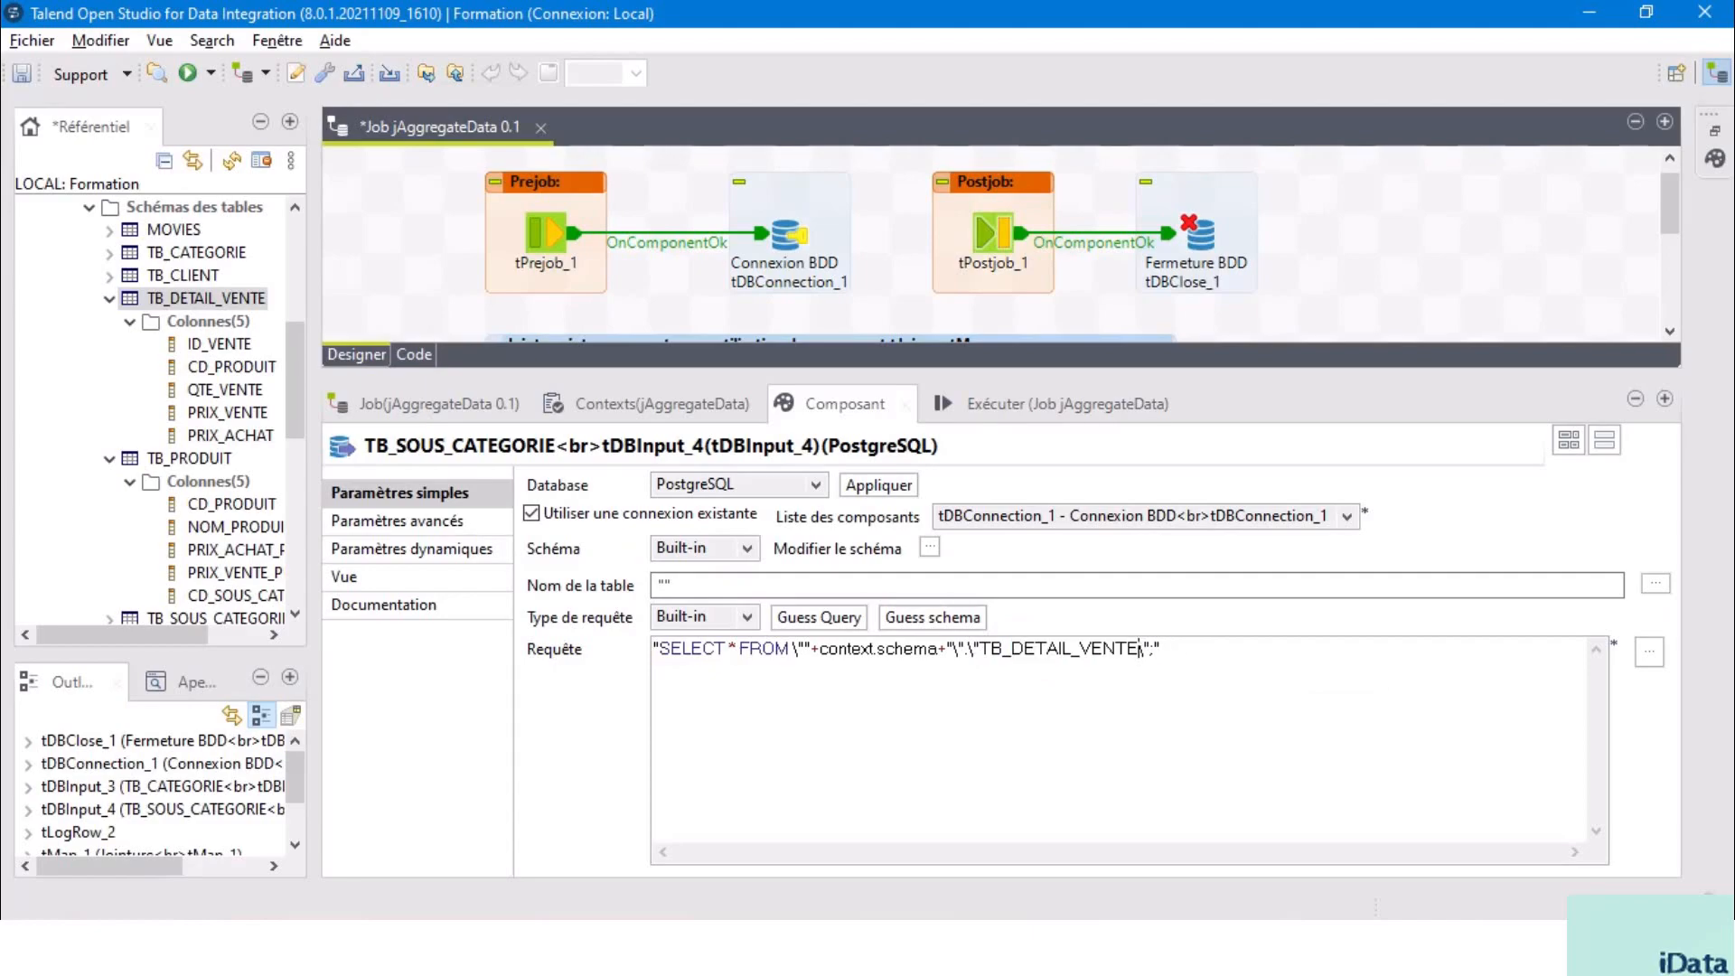
# Guess the schema of tDBInput_4 from its query with the Default context, accept the columns and propagate the changes.
pyautogui.click(931, 624)
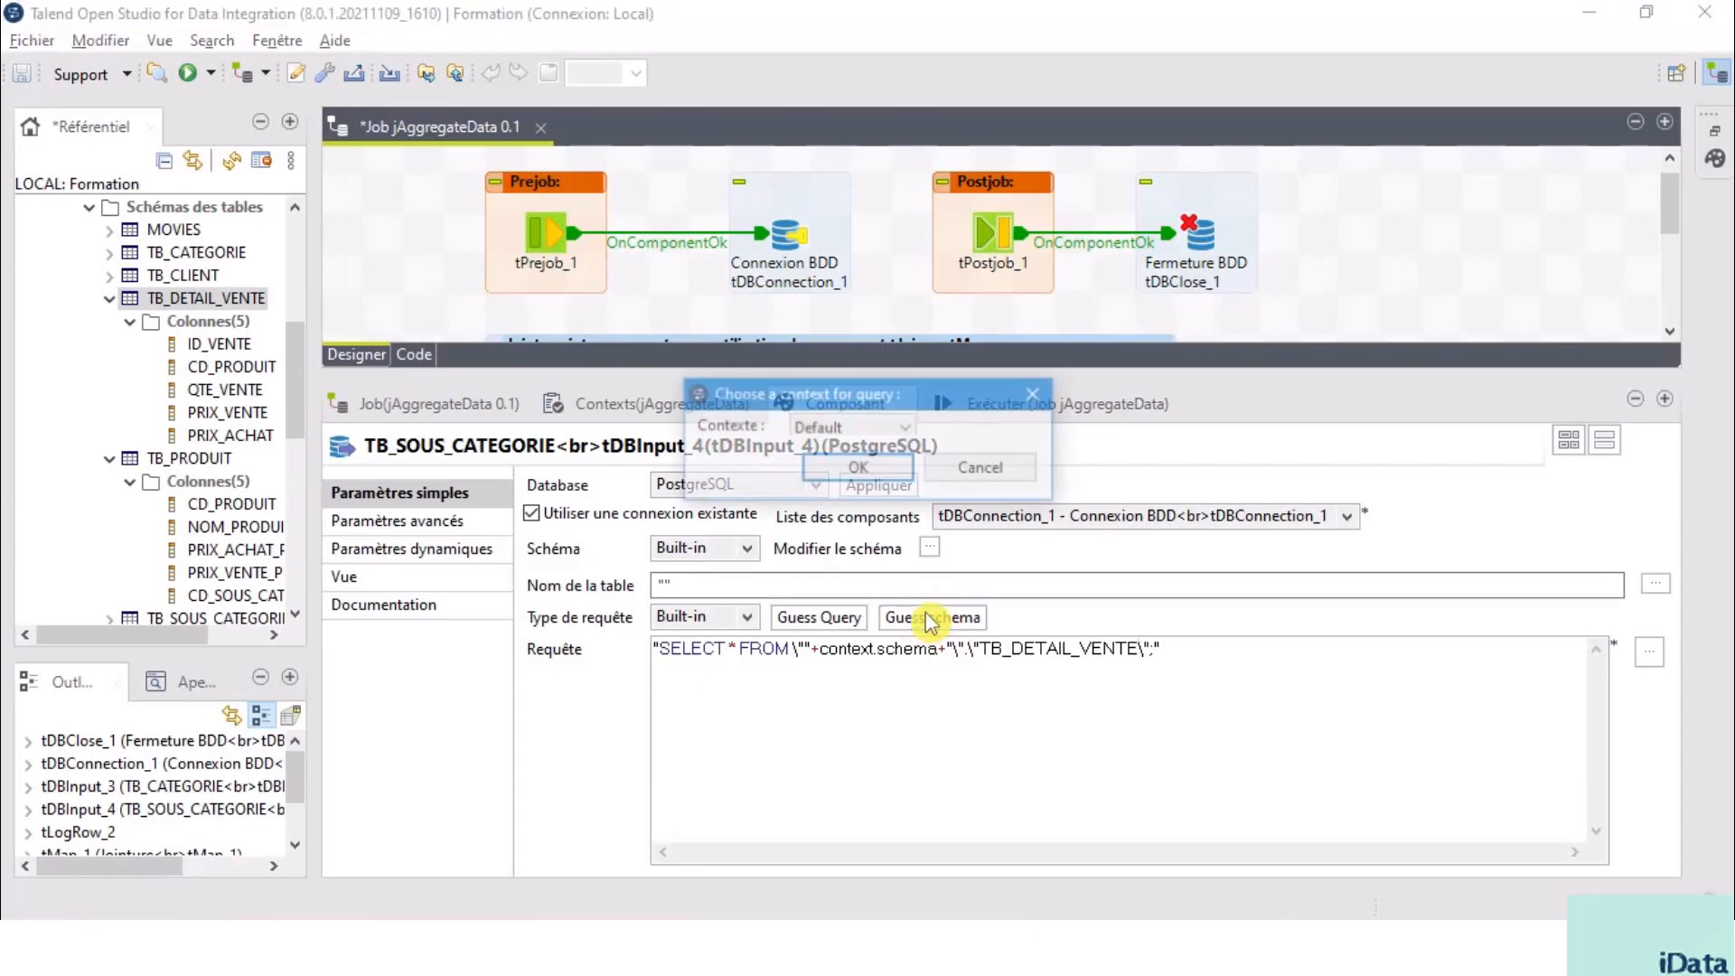
pyautogui.click(860, 470)
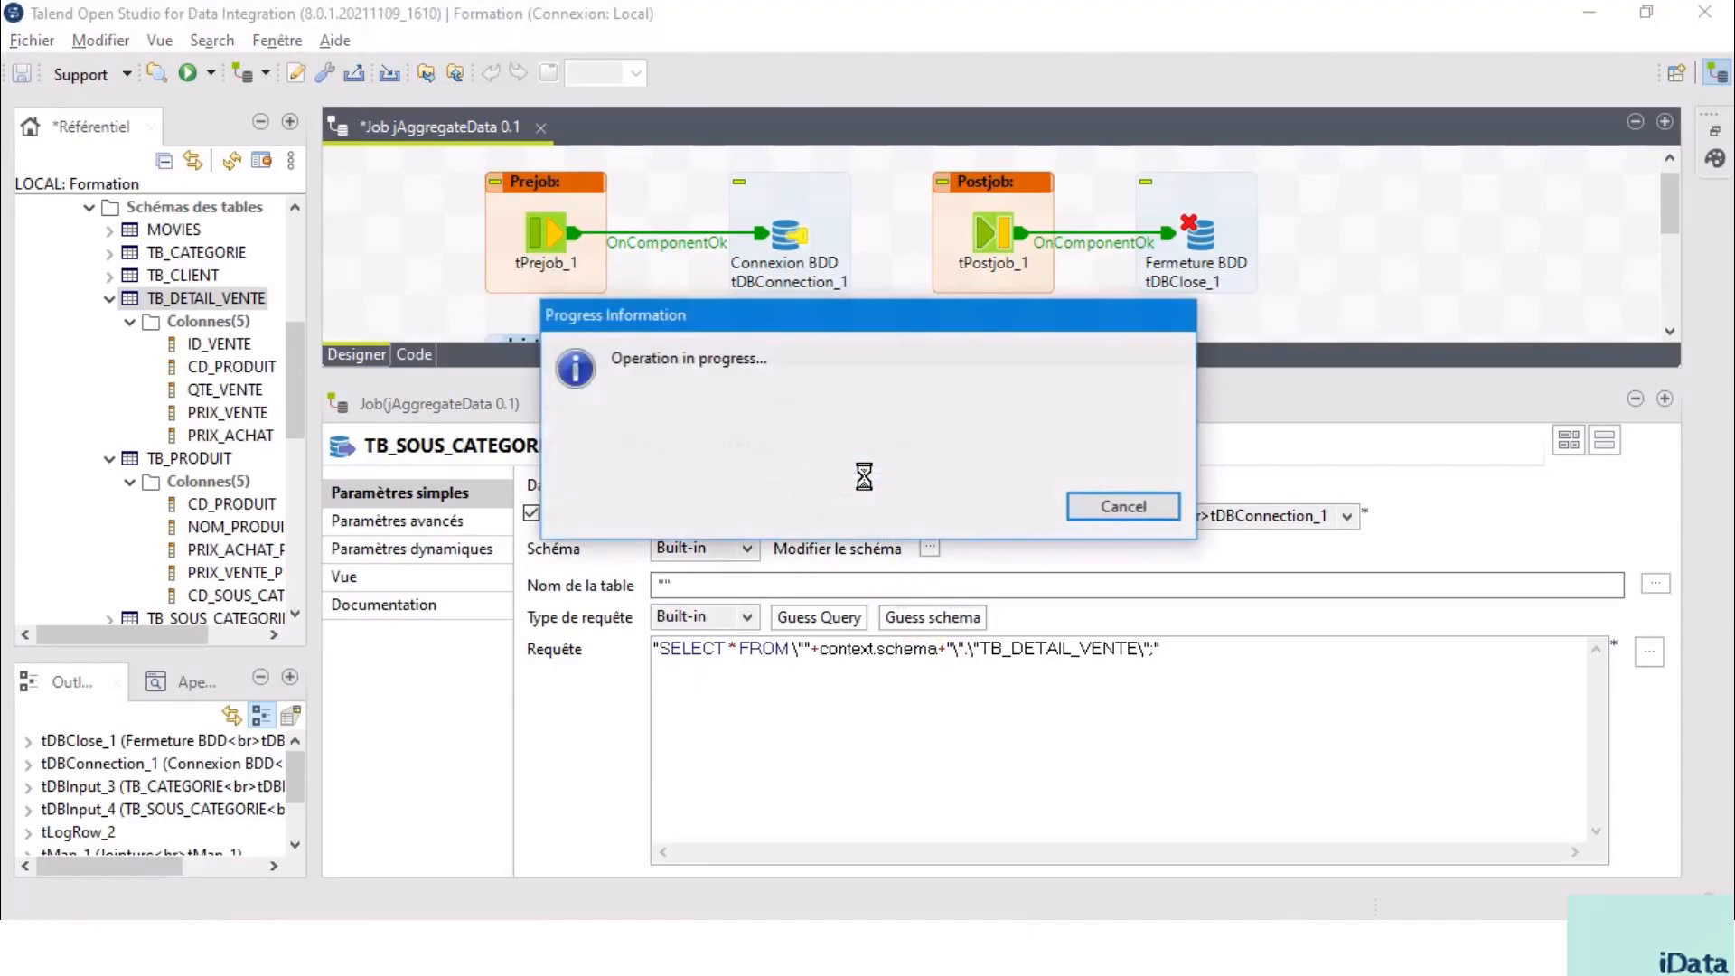
pyautogui.moveTo(345, 286); pyautogui.dragTo(421, 287)
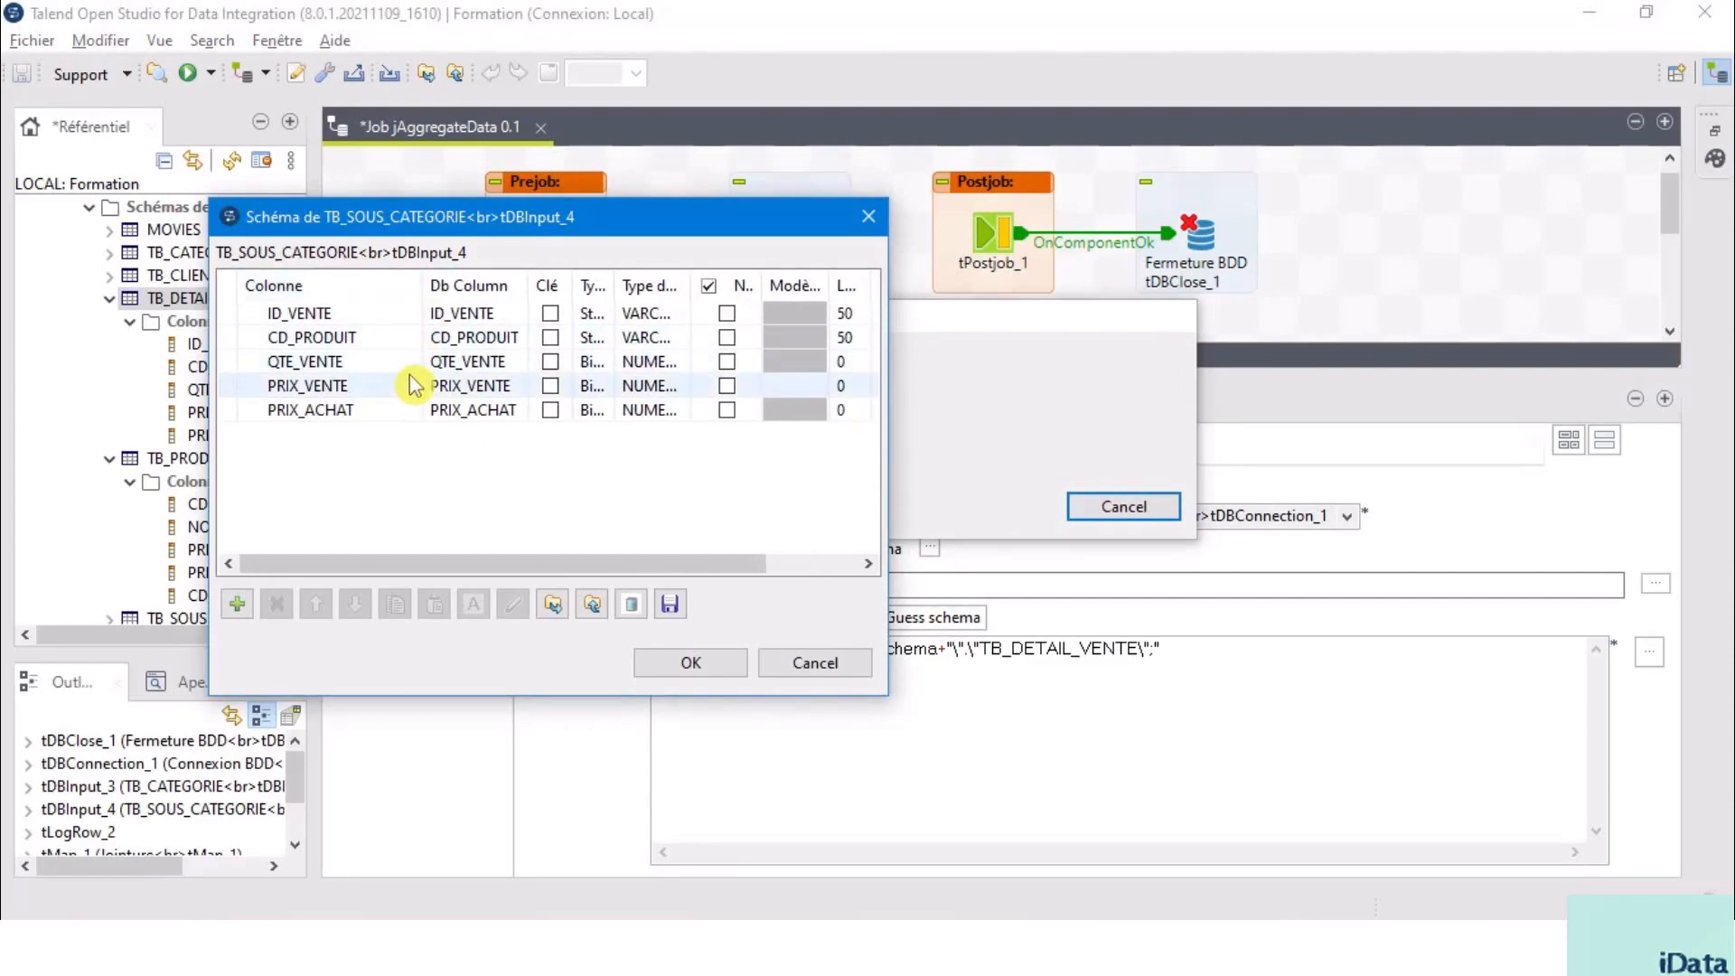
pyautogui.click(692, 663)
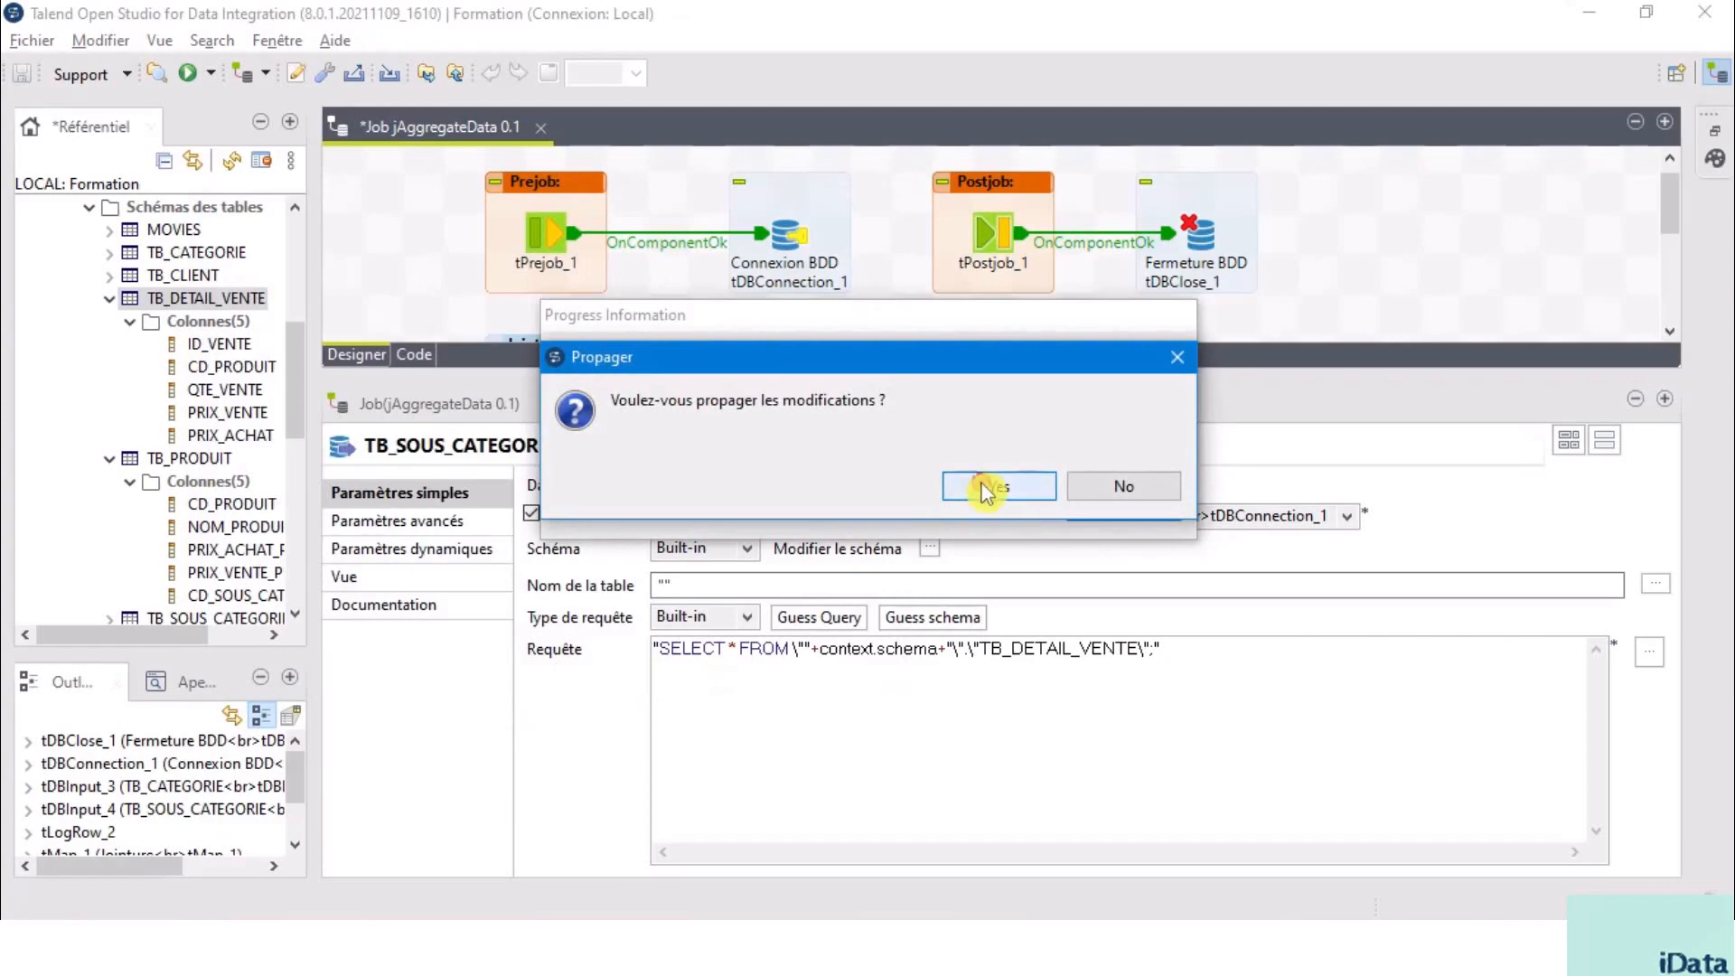
pyautogui.click(985, 492)
pyautogui.click(985, 492)
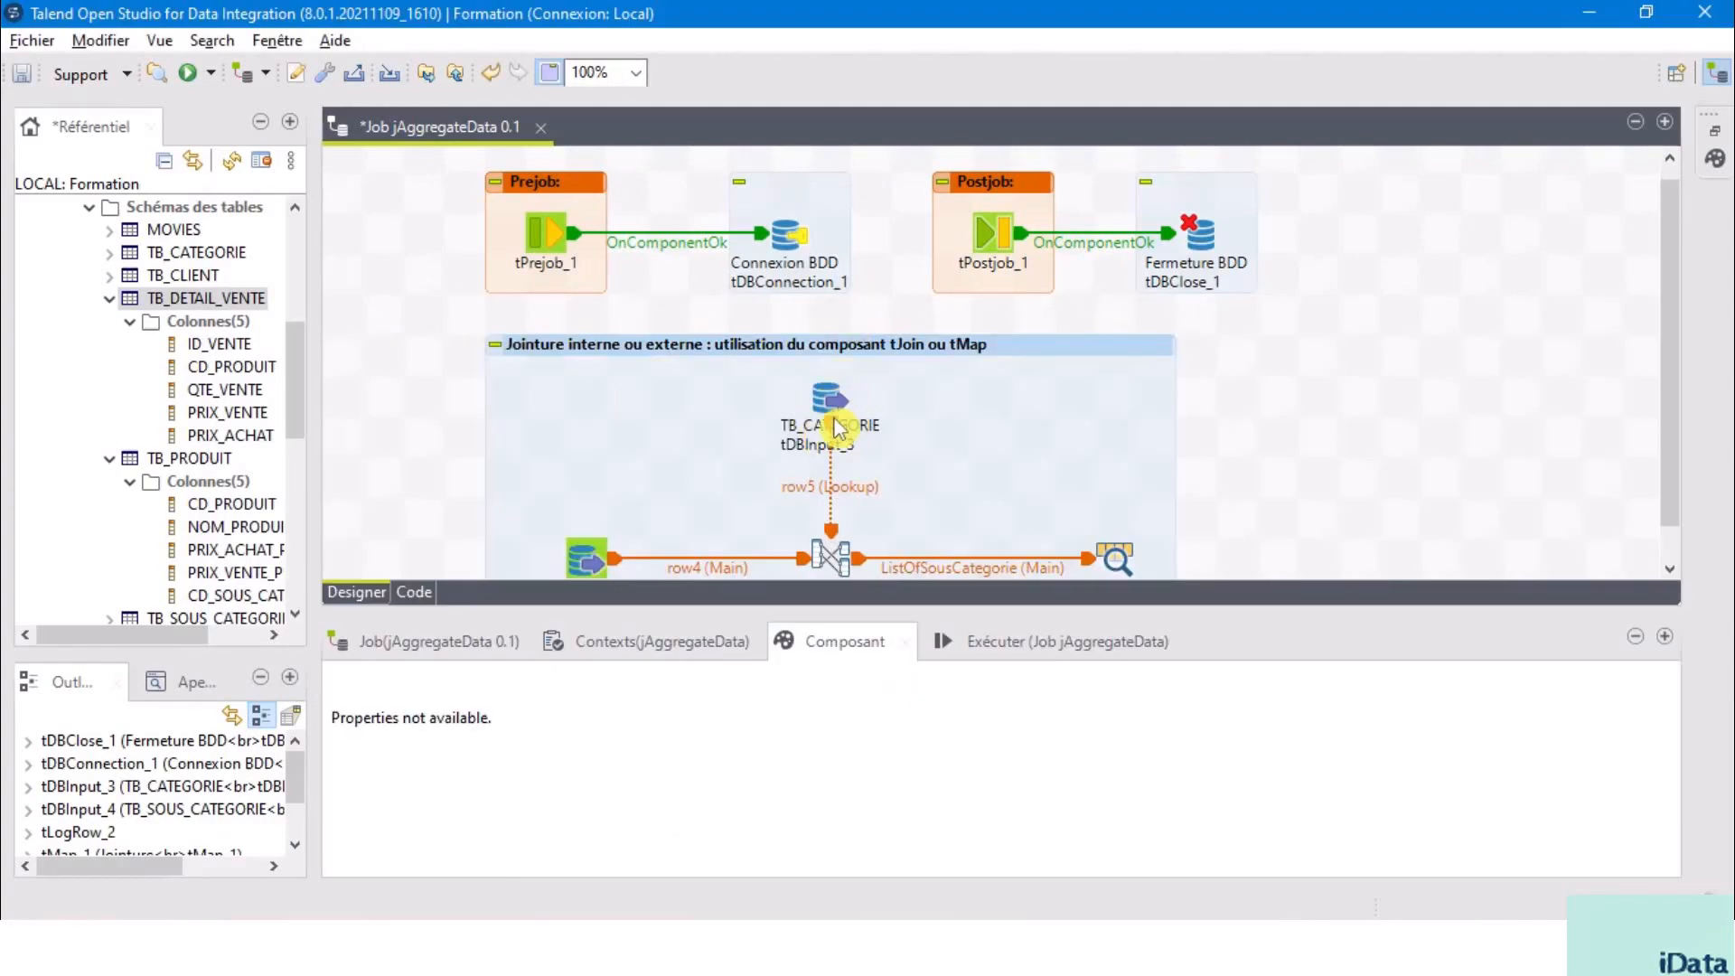
# Change the query of the TB_CATEGORIE input (tDBInput_3) to select from TB_PRODUIT.
pyautogui.click(837, 402)
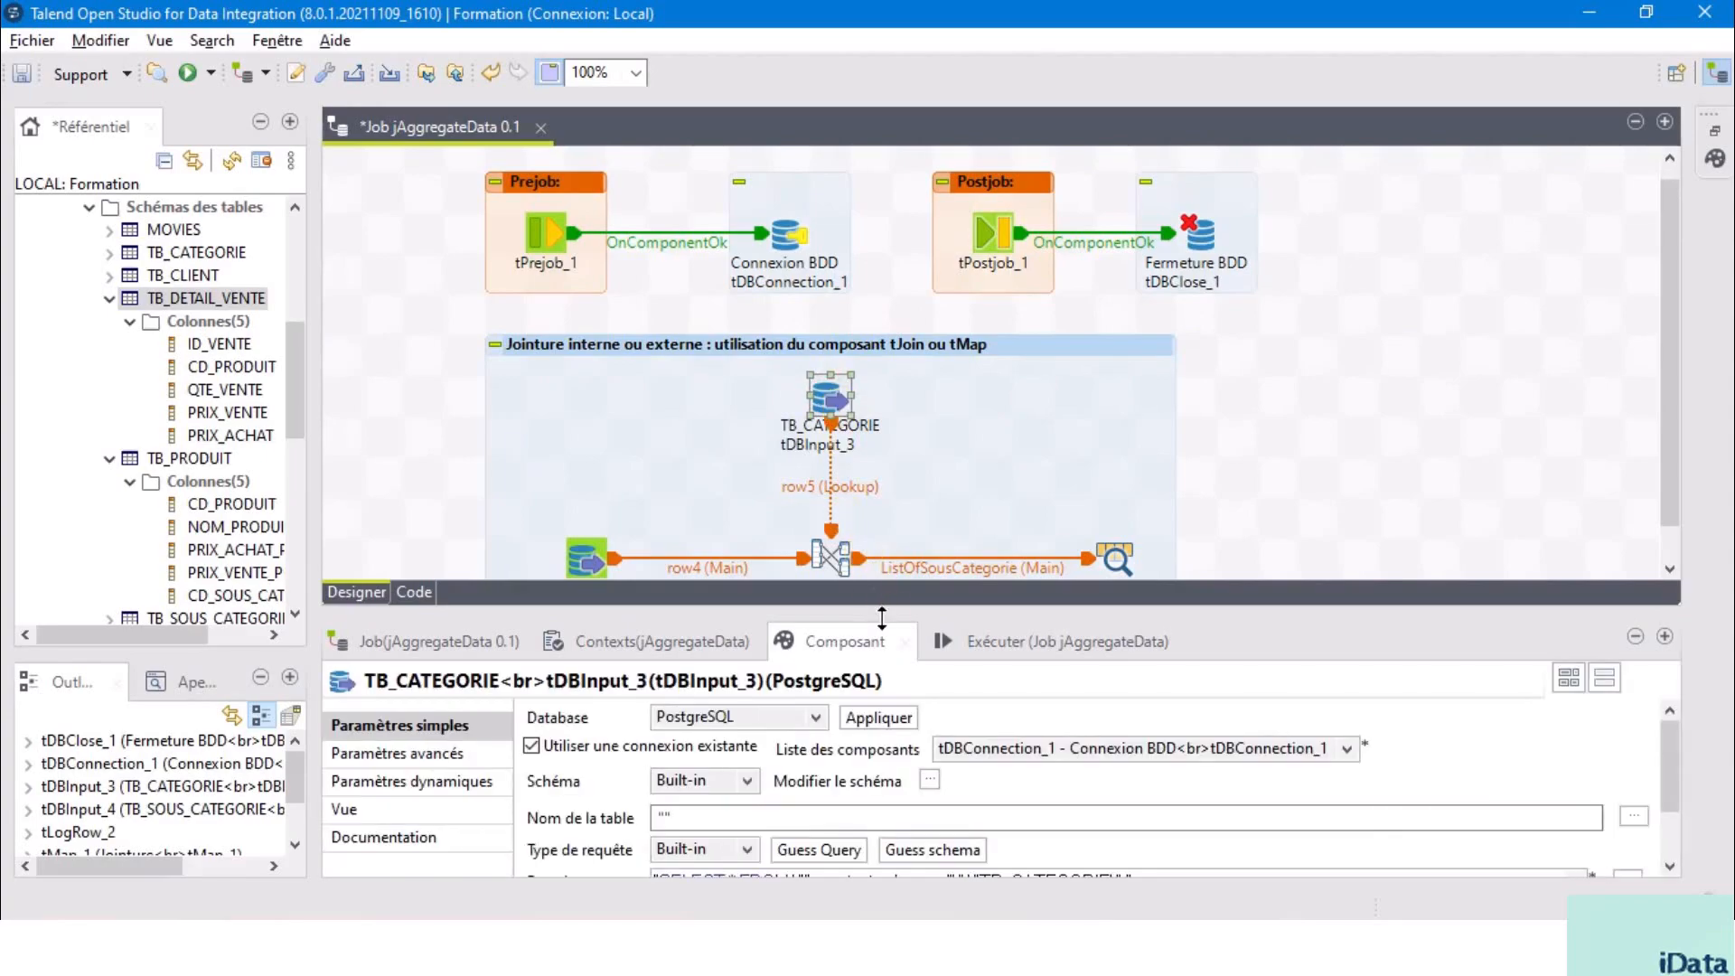
pyautogui.moveTo(882, 619); pyautogui.dragTo(882, 358)
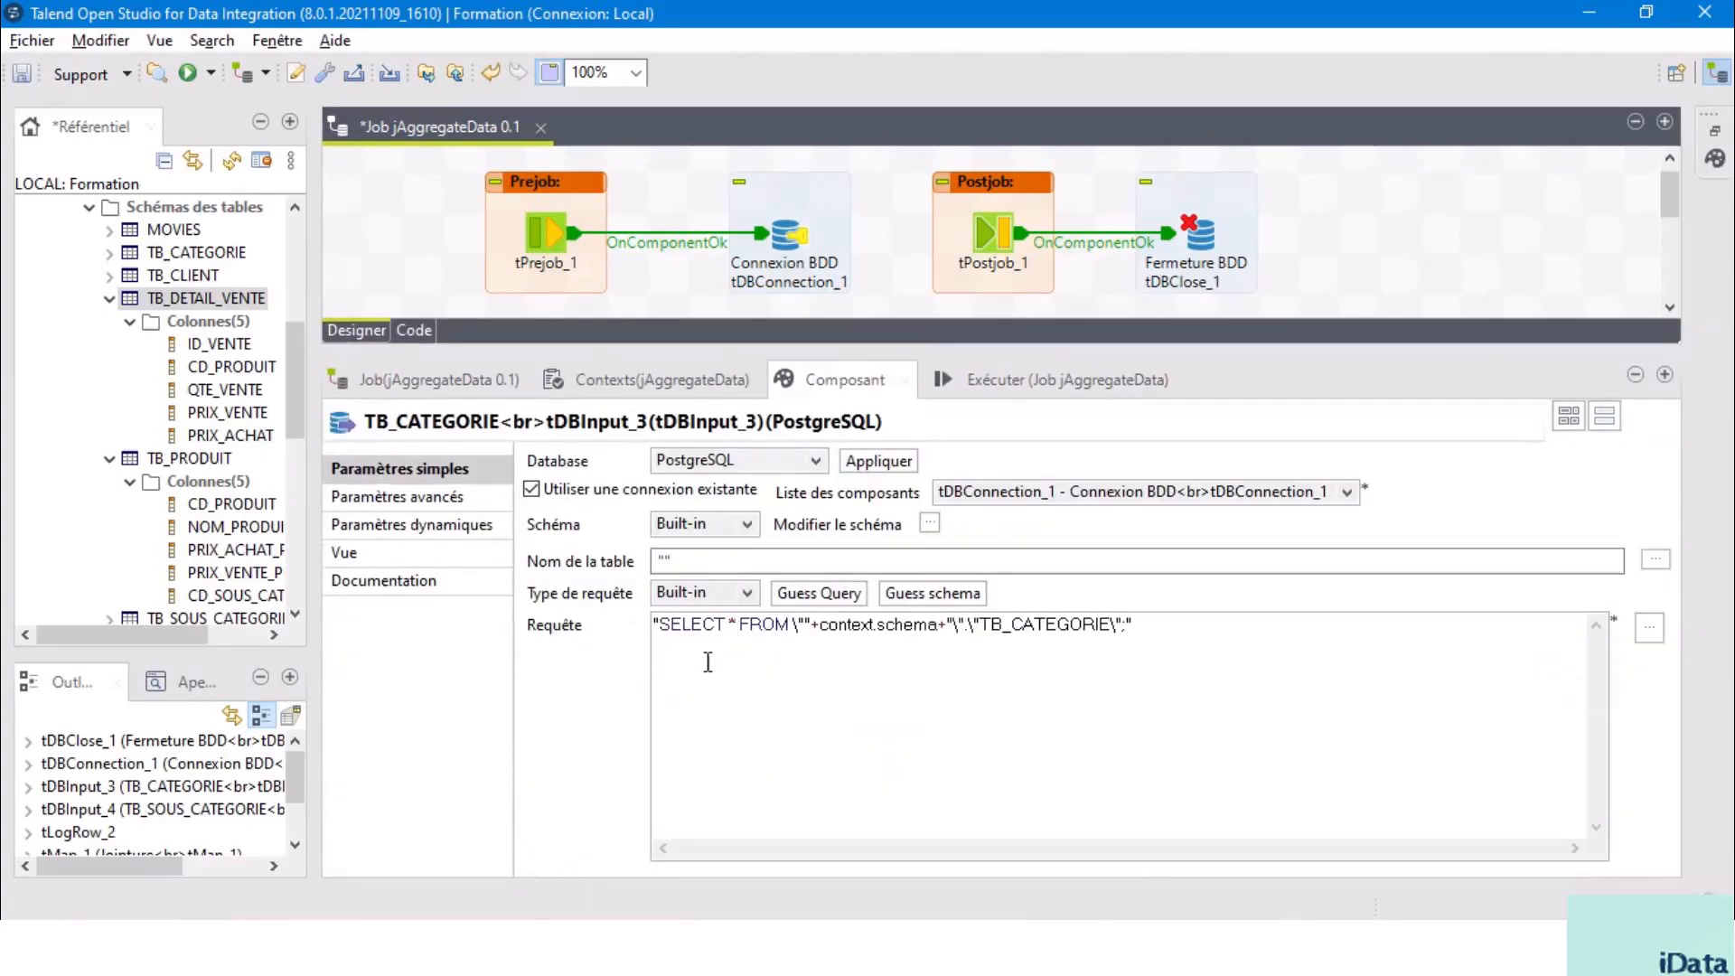
pyautogui.moveTo(1012, 625); pyautogui.dragTo(1154, 623)
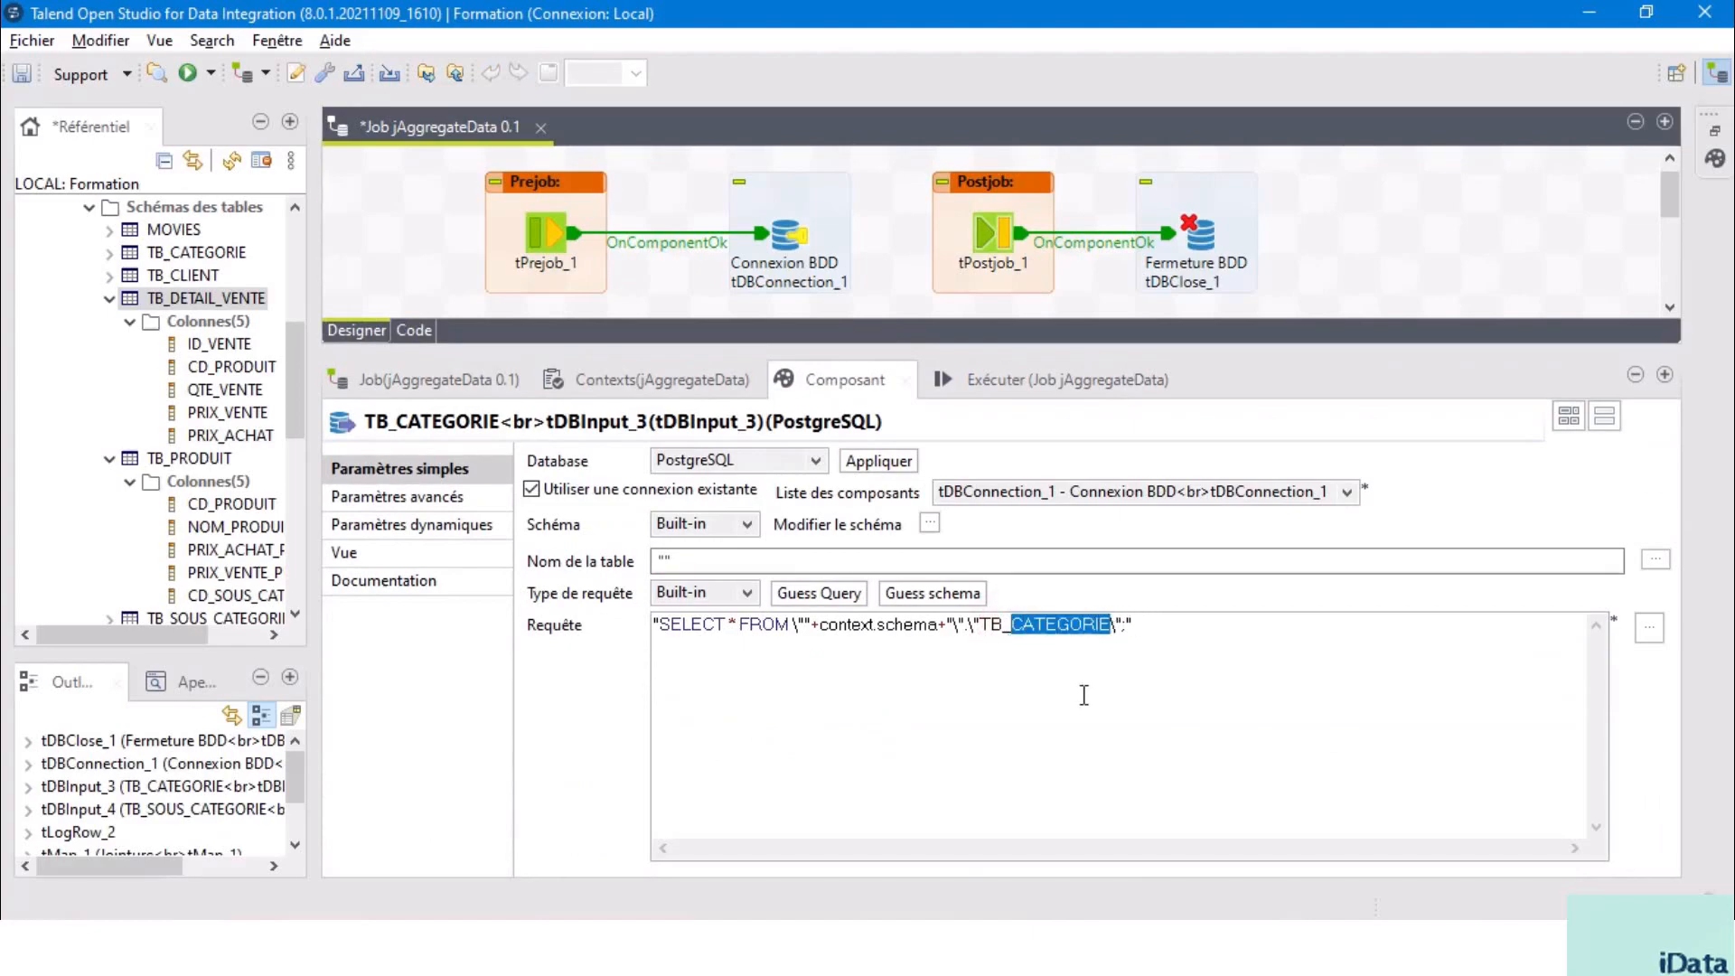
pyautogui.write('p')
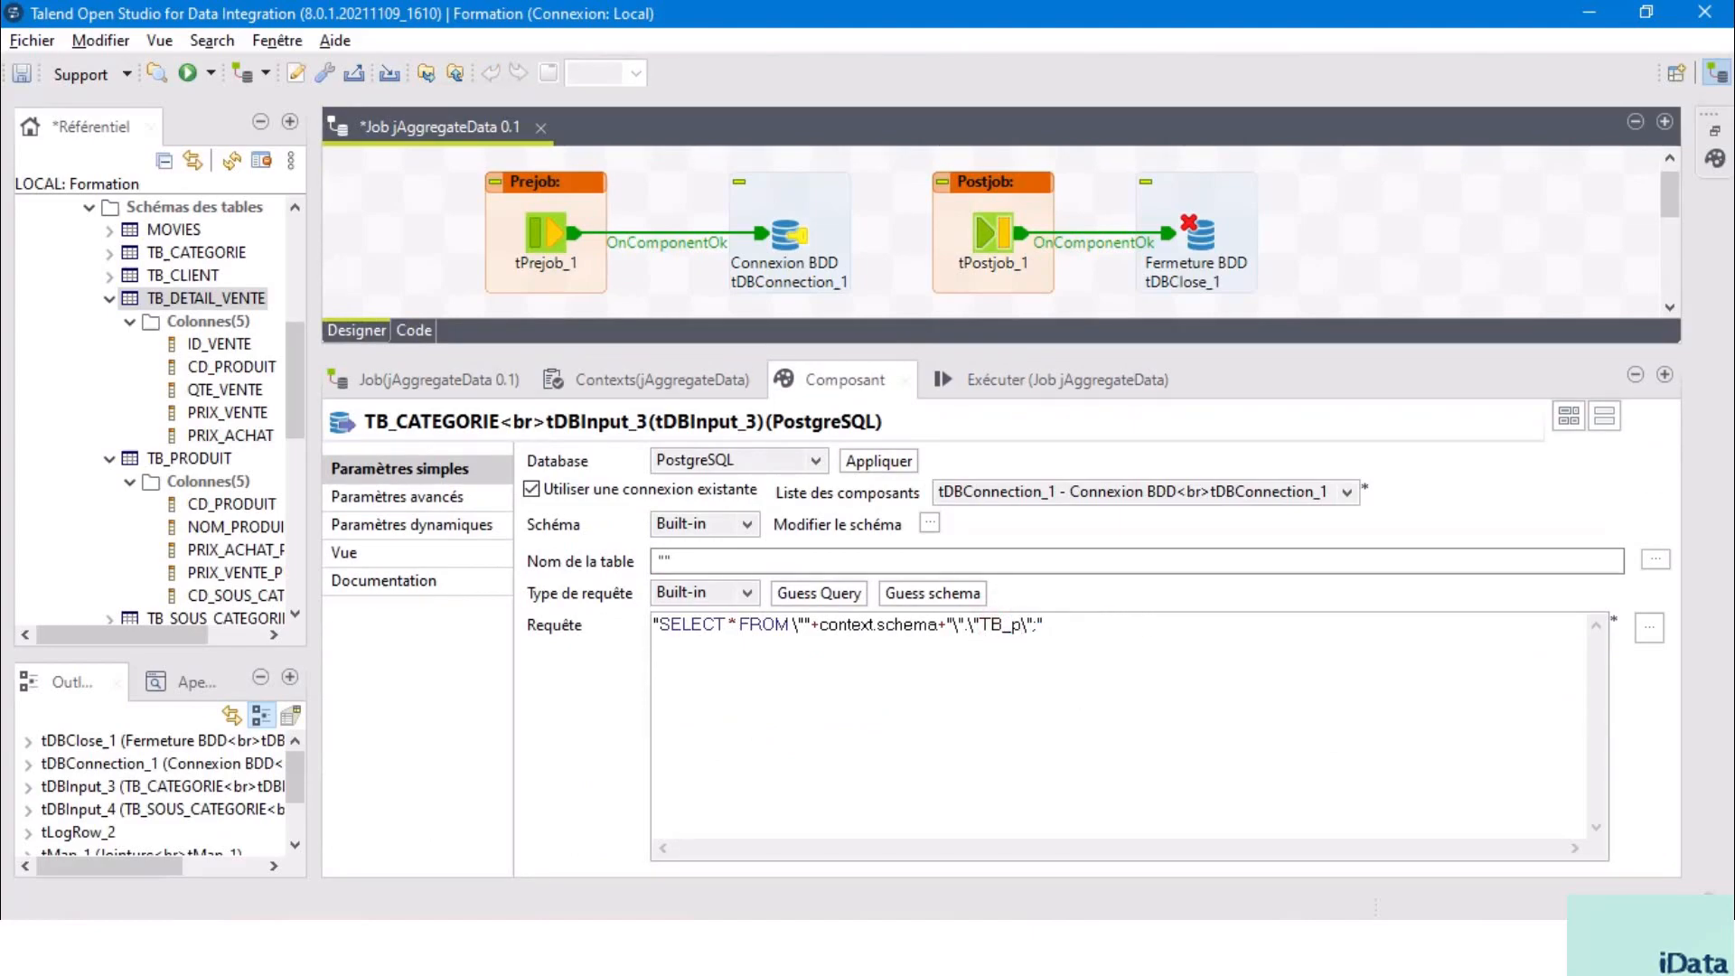
pyautogui.write('RODUIT')
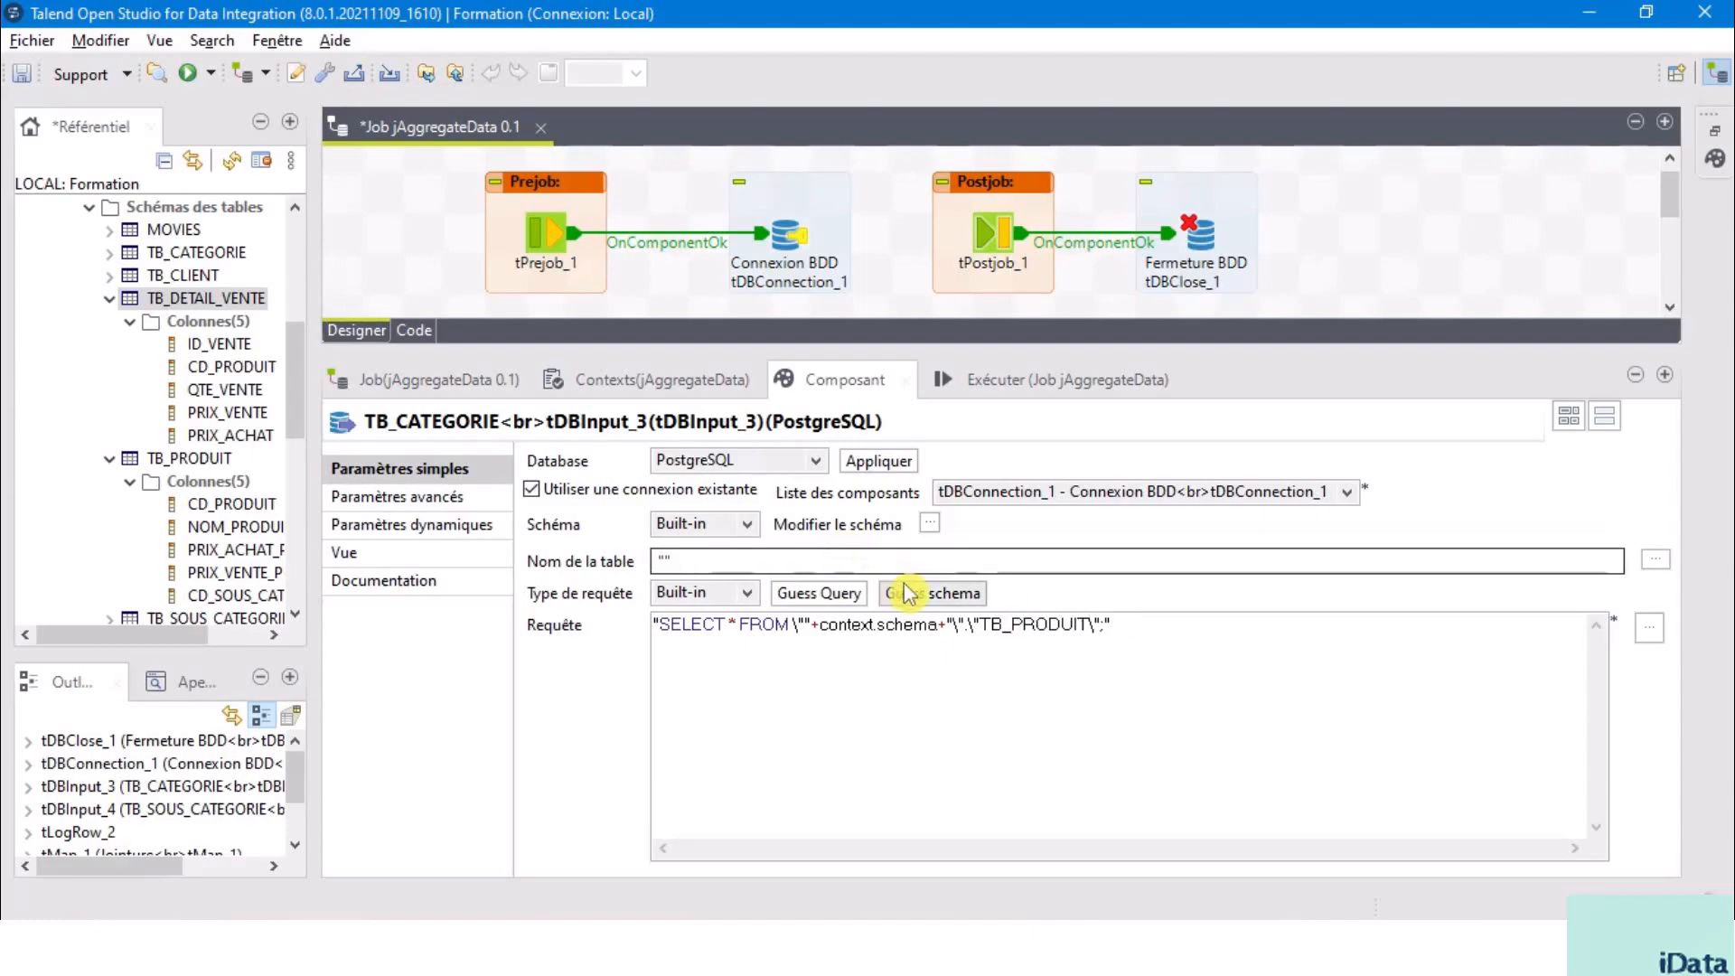
# Guess the schema of the TB_CATEGORIE input (tDBInput_3) from its TB_PRODUIT query and accept the retrieved columns.
pyautogui.click(940, 595)
pyautogui.click(863, 468)
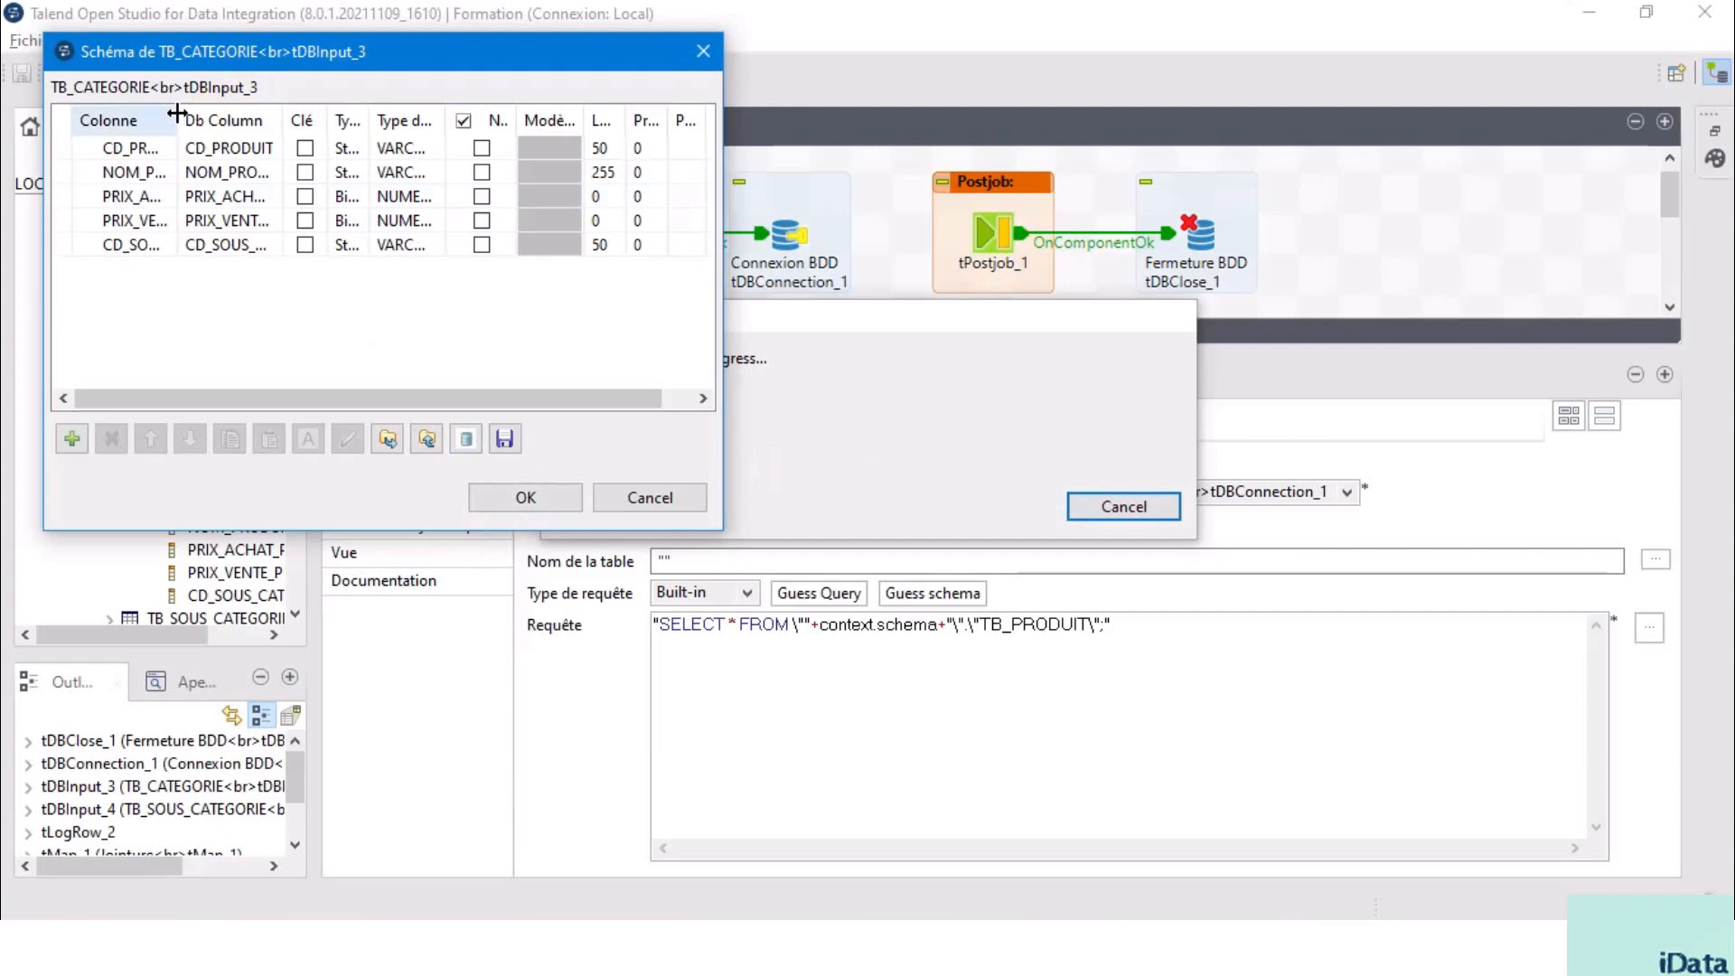
pyautogui.moveTo(177, 120); pyautogui.dragTo(277, 129)
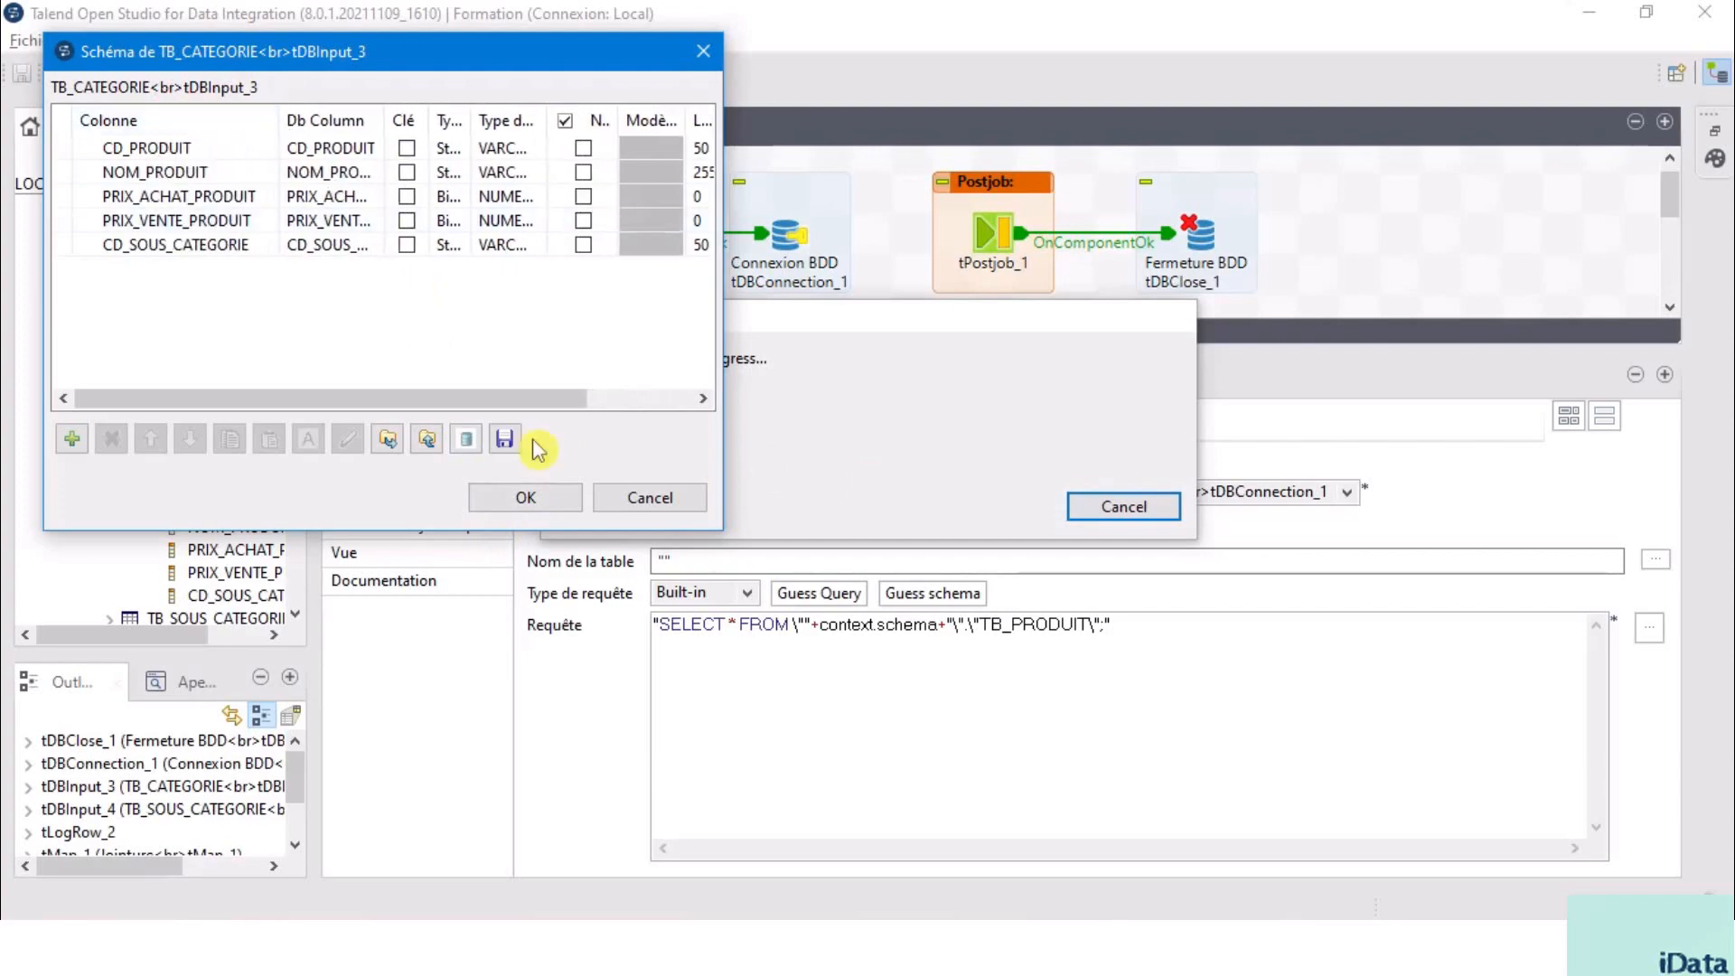
pyautogui.click(526, 498)
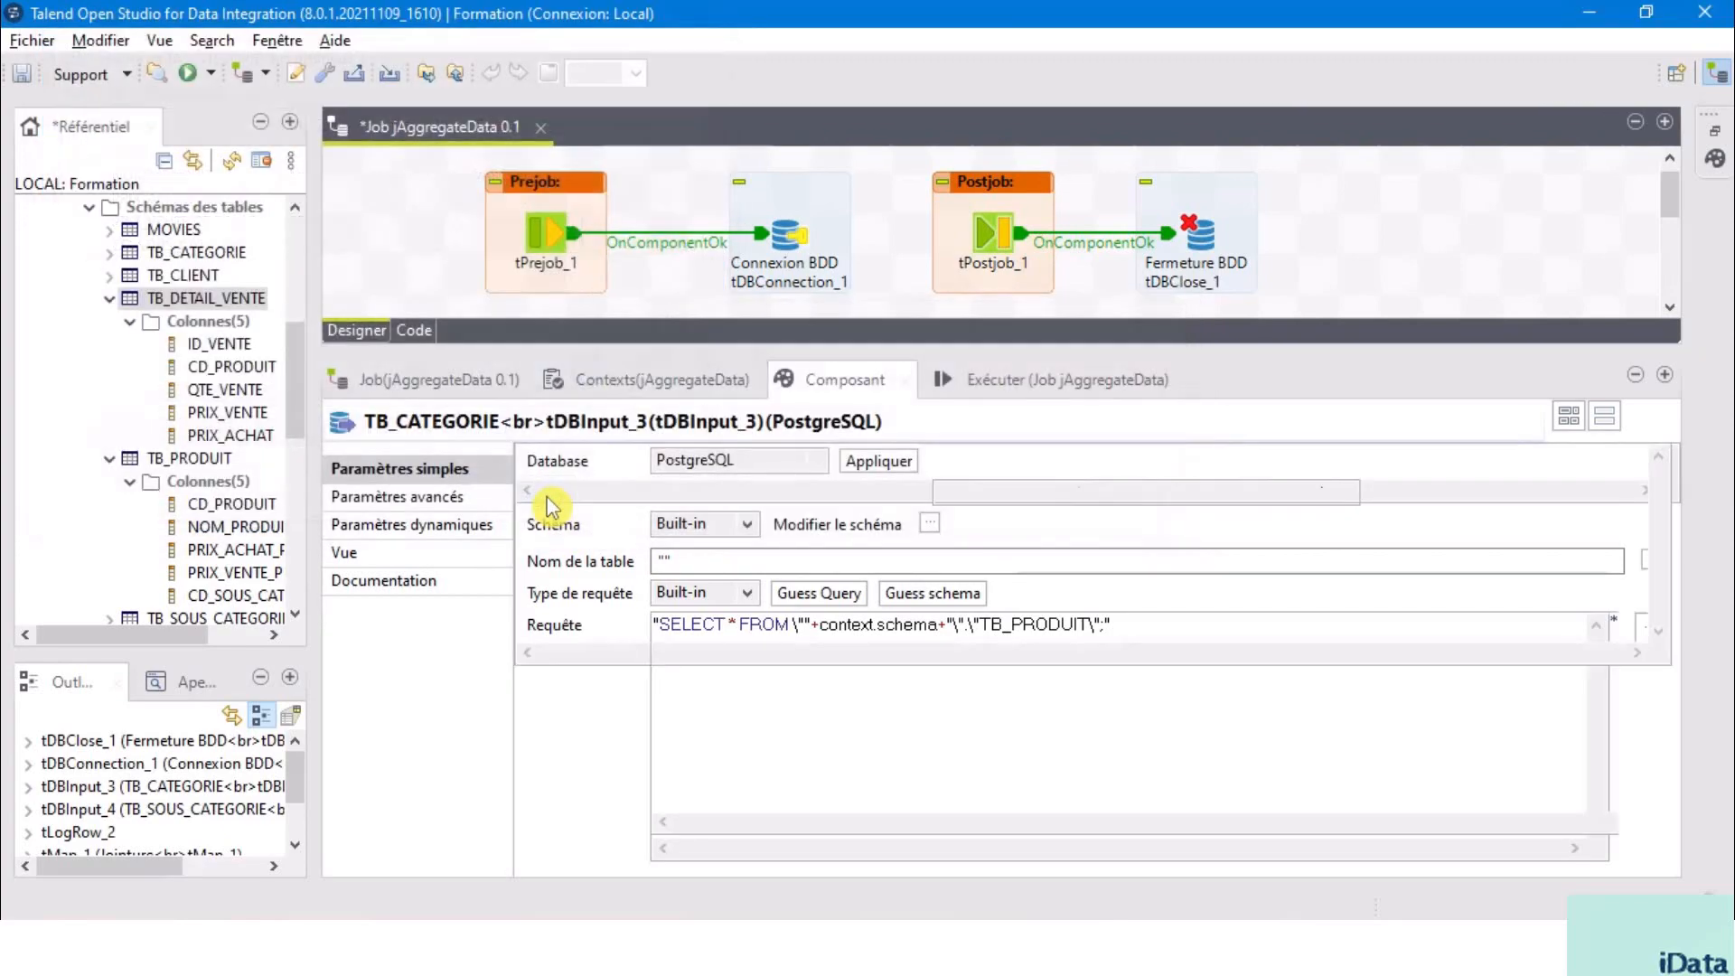
# Replace TB_SOUS_CATEGORIE with TB_DETAIL_VENTE in the label format of tDBInput_4, keeping the unique name part.
pyautogui.moveTo(864, 347); pyautogui.dragTo(864, 724)
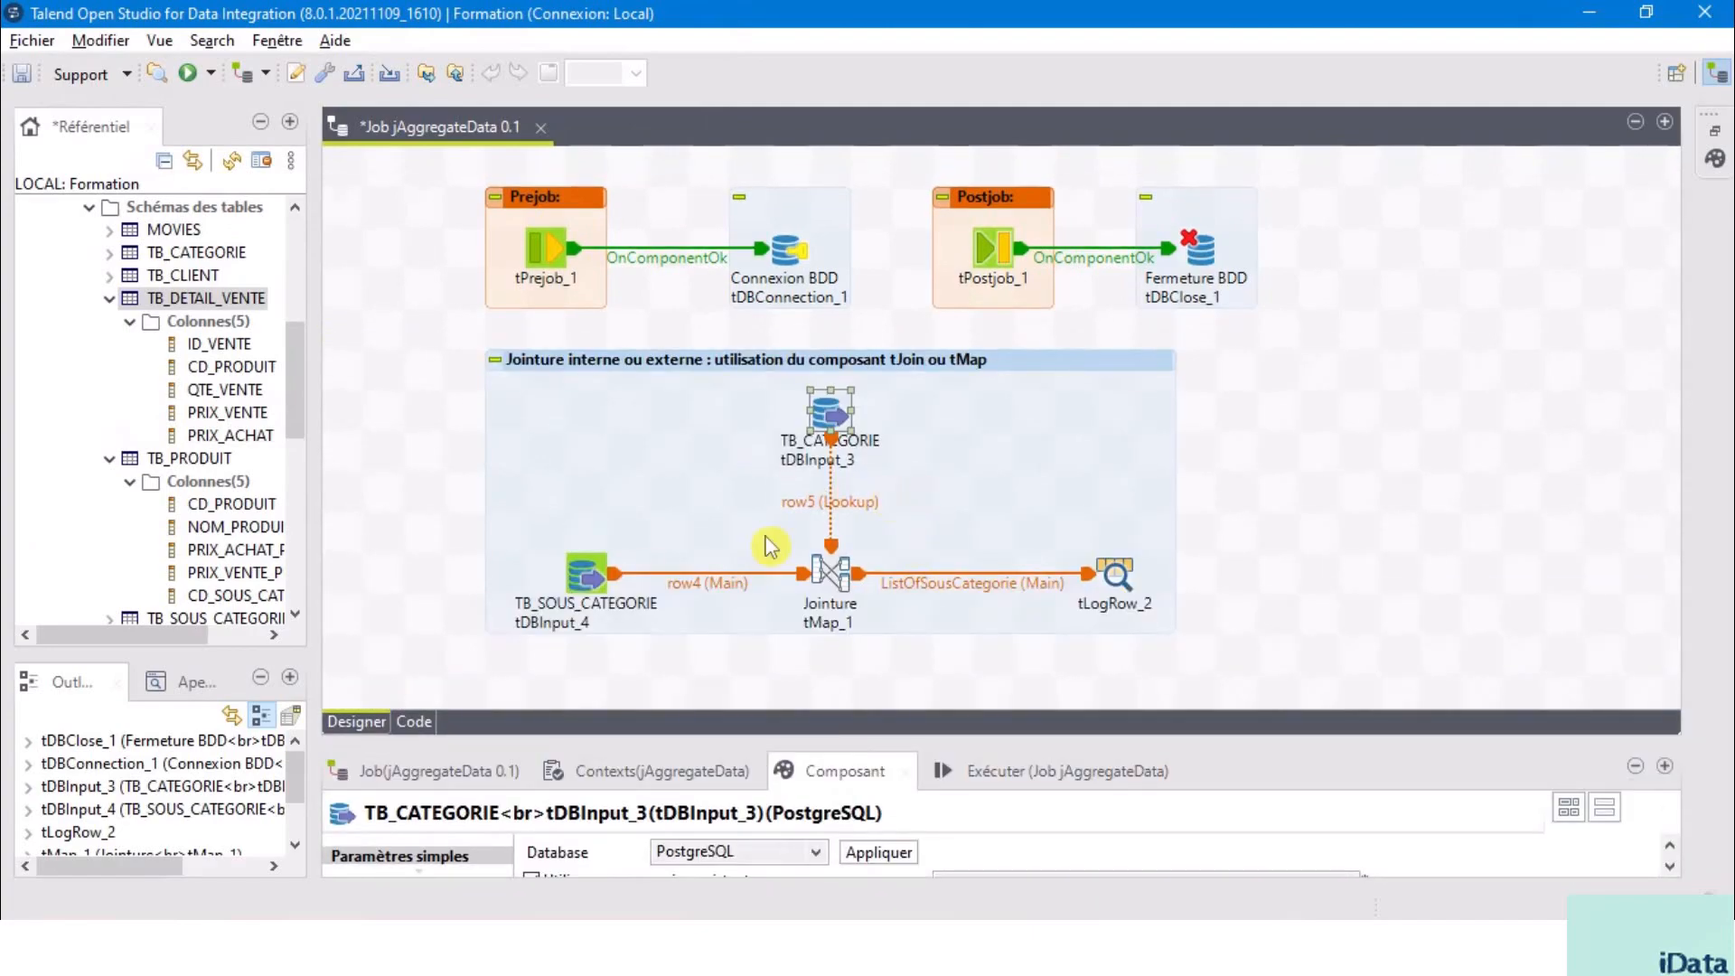
pyautogui.click(583, 583)
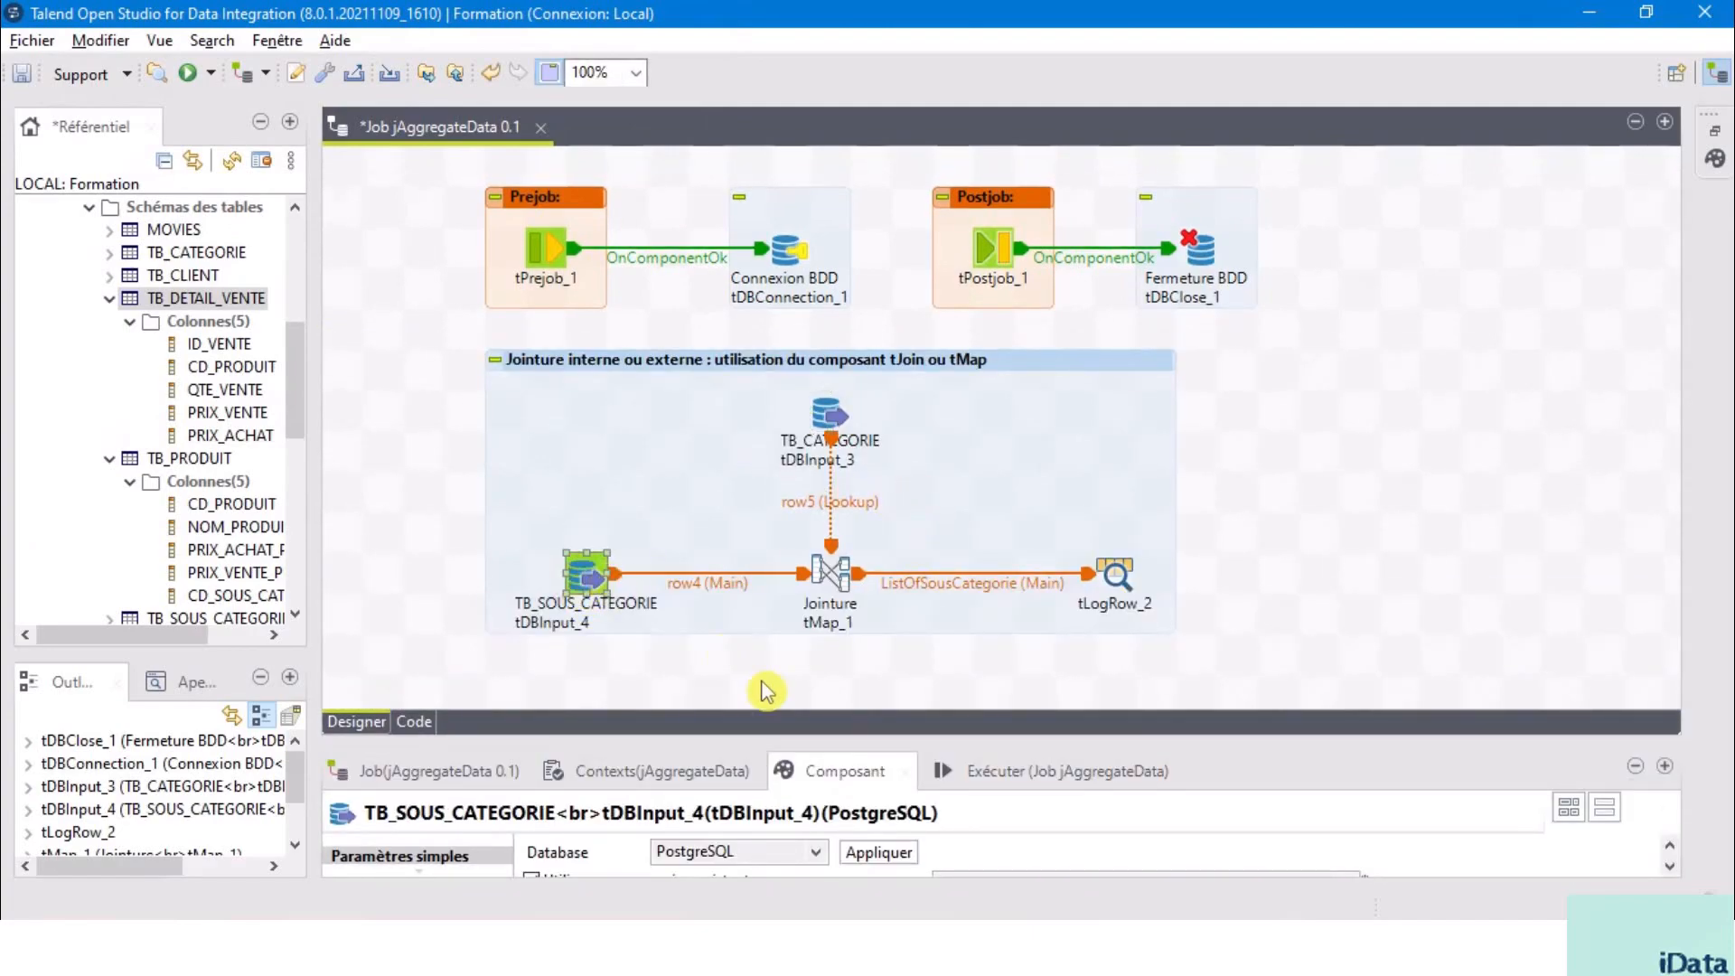
pyautogui.moveTo(764, 743); pyautogui.dragTo(764, 416)
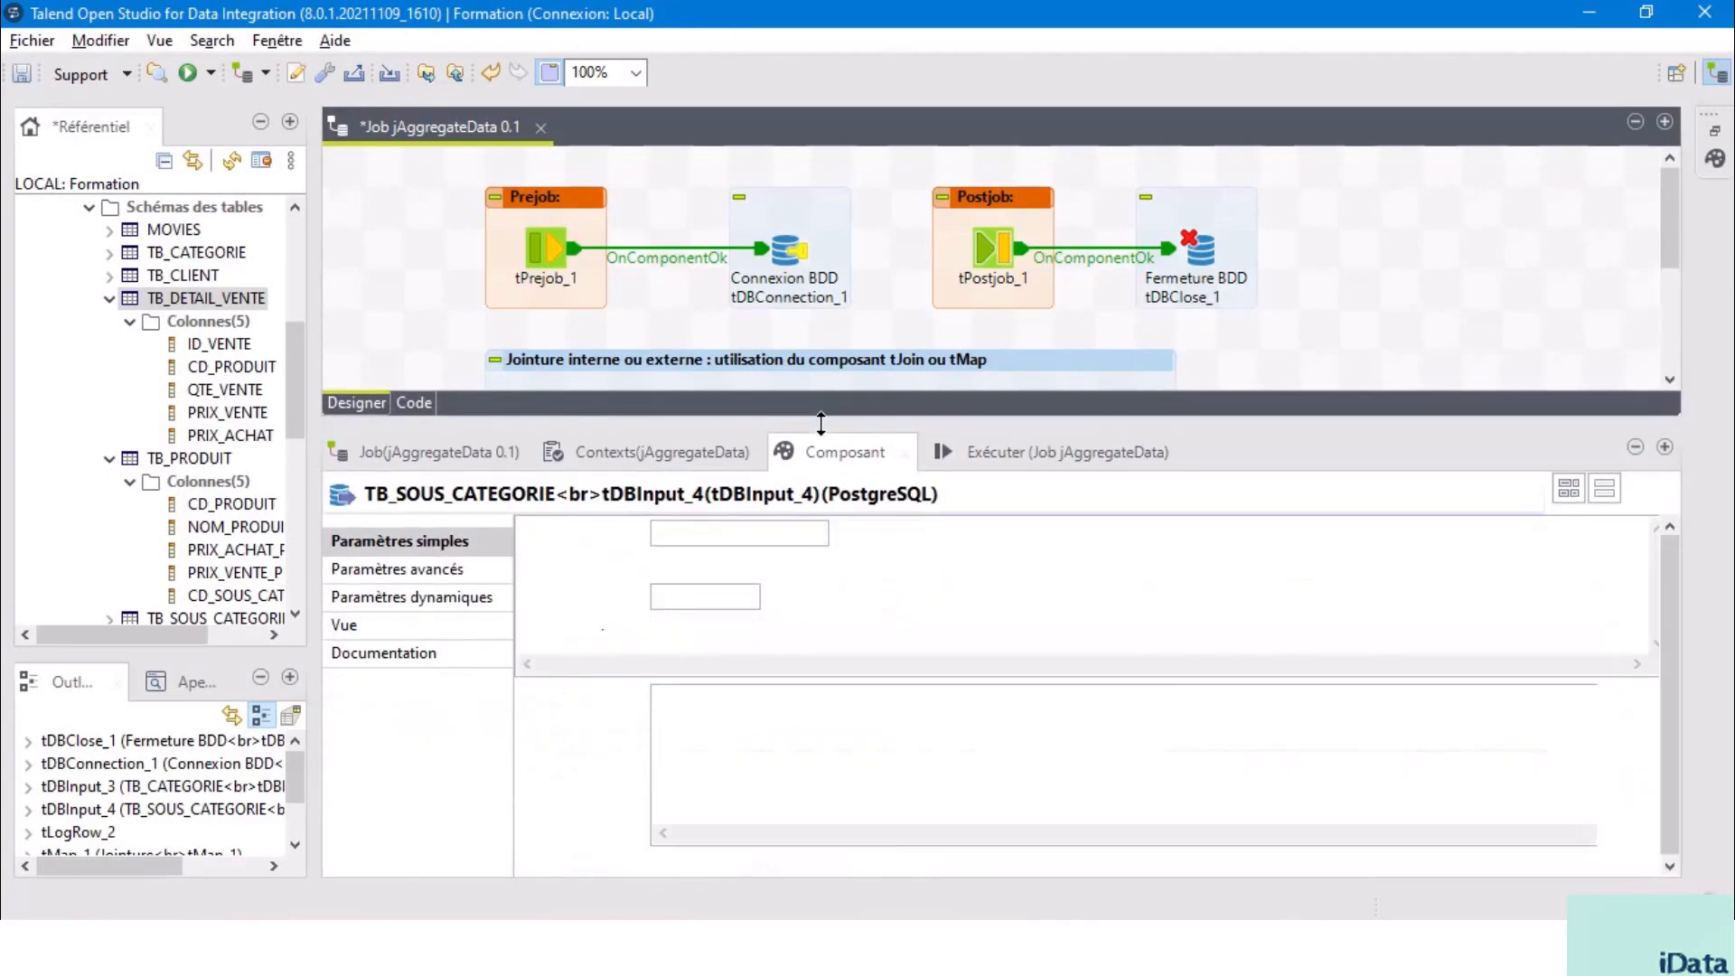
pyautogui.moveTo(983, 700); pyautogui.dragTo(1099, 711)
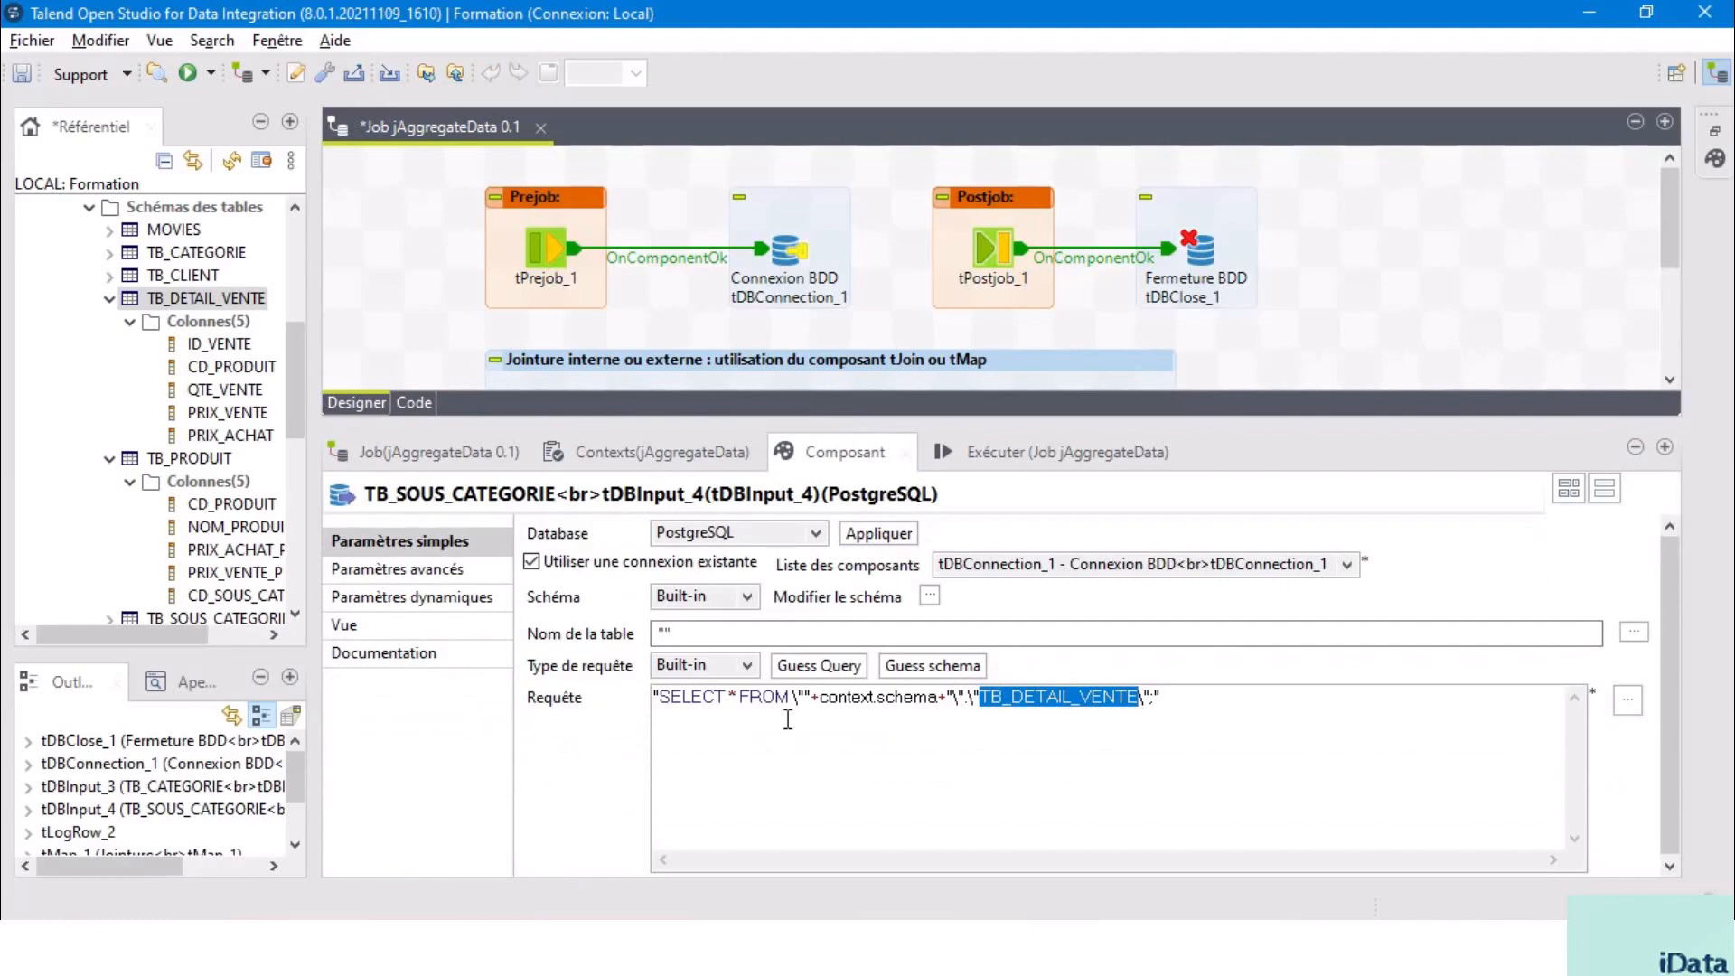
pyautogui.click(394, 626)
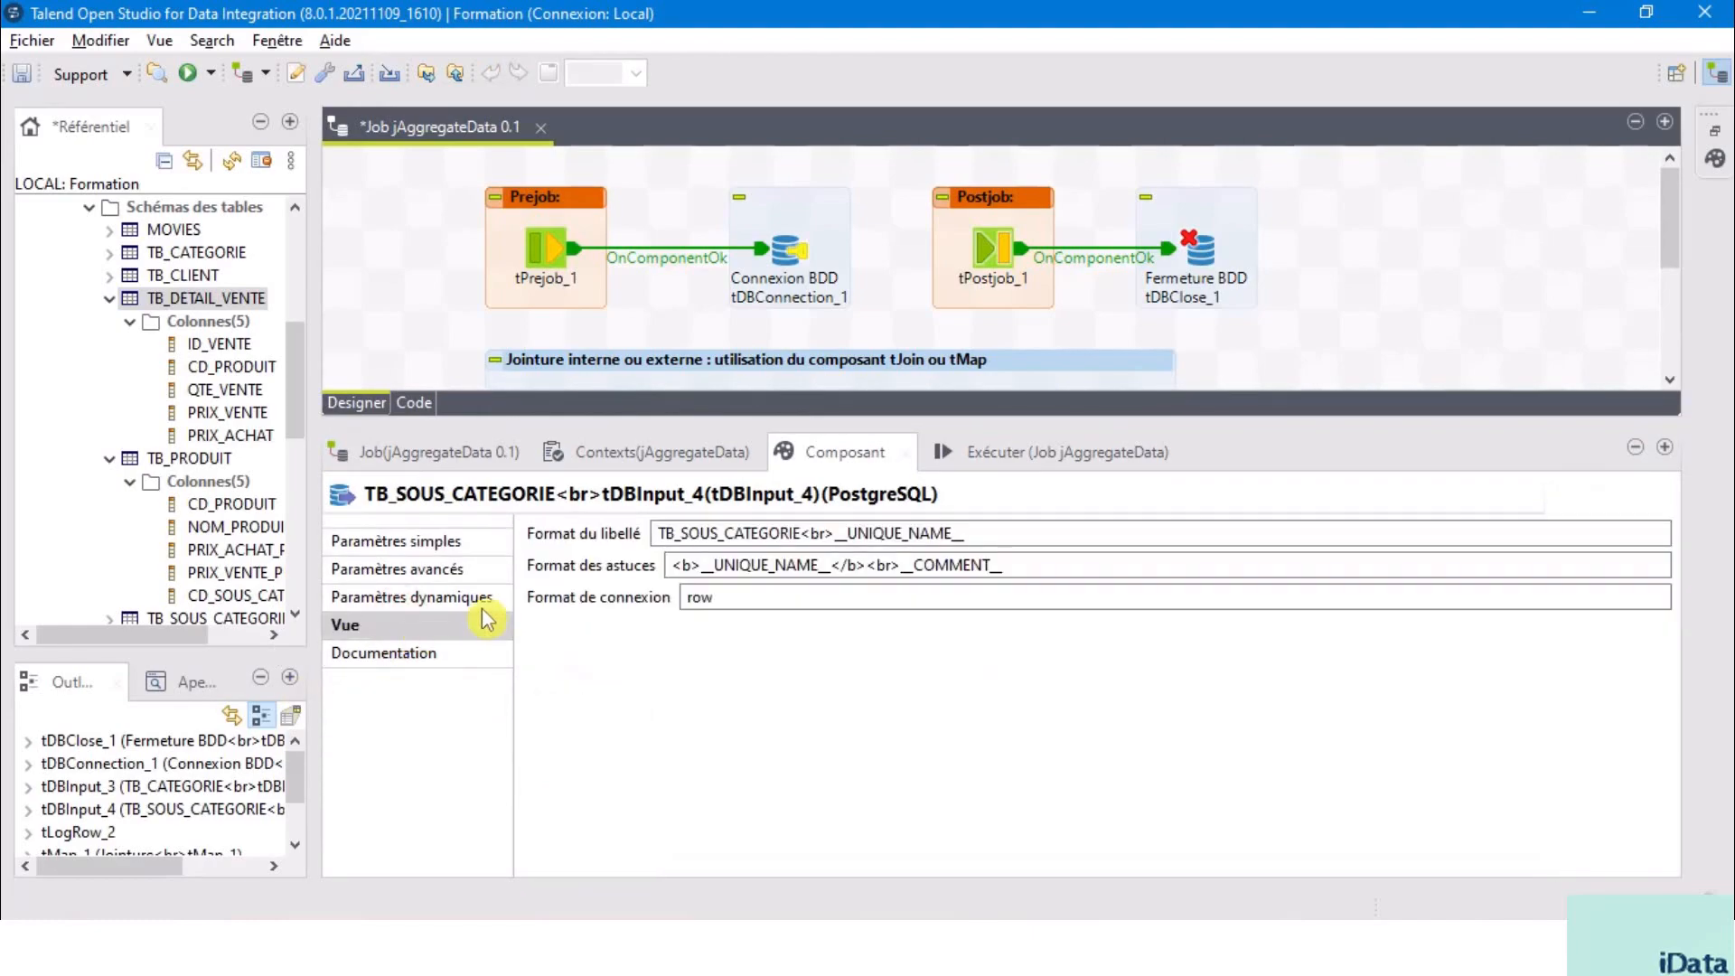
pyautogui.doubleClick(804, 532)
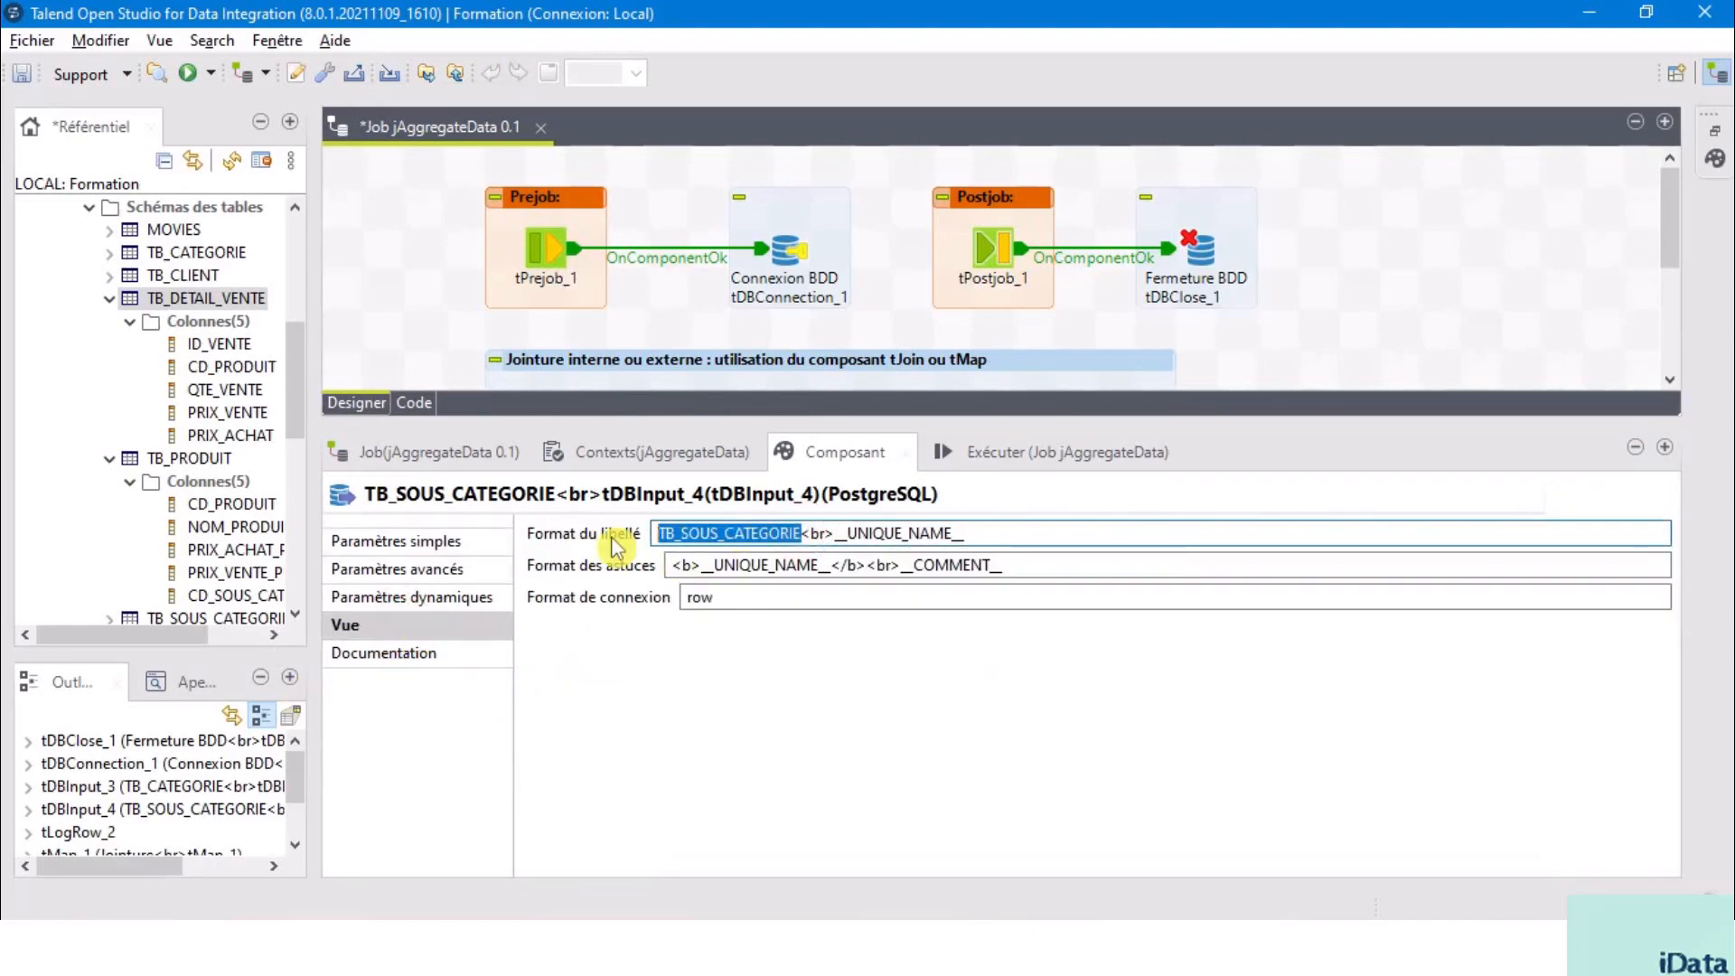
pyautogui.write('TB_DETAIL_VENTE')
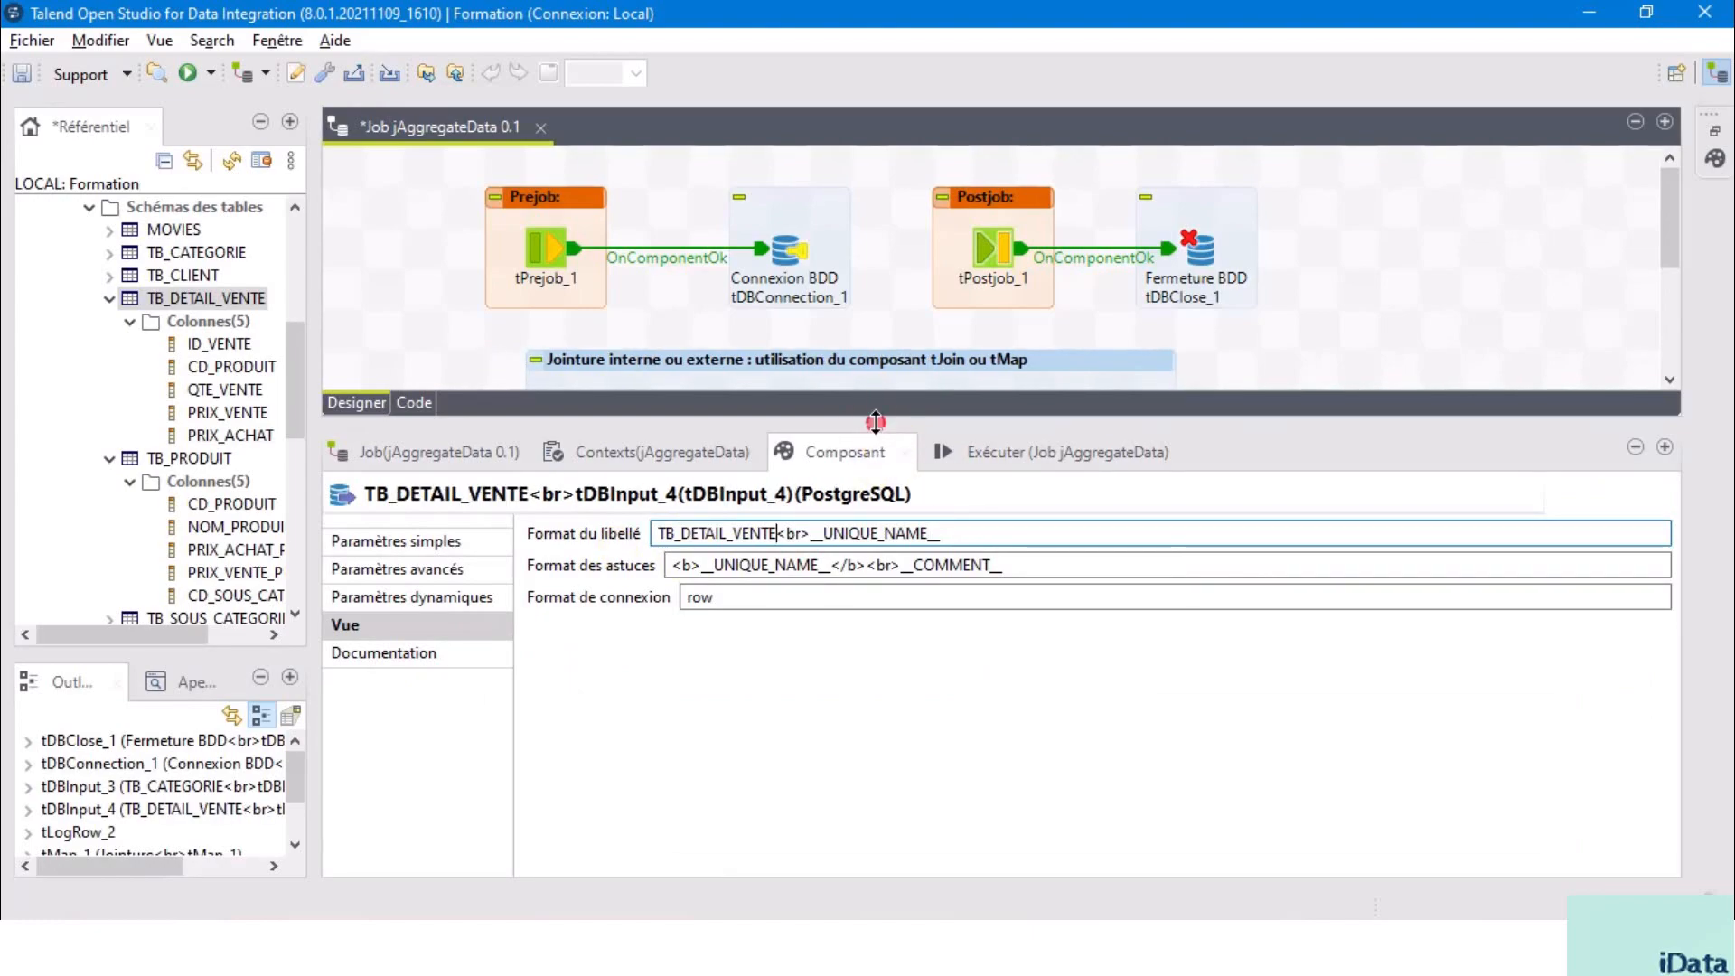
# Replace TB_CATEGORIE with TB_PRODUIT, copied from the component's query, in the label format of tDBInput_3.
pyautogui.moveTo(875, 422); pyautogui.dragTo(770, 513)
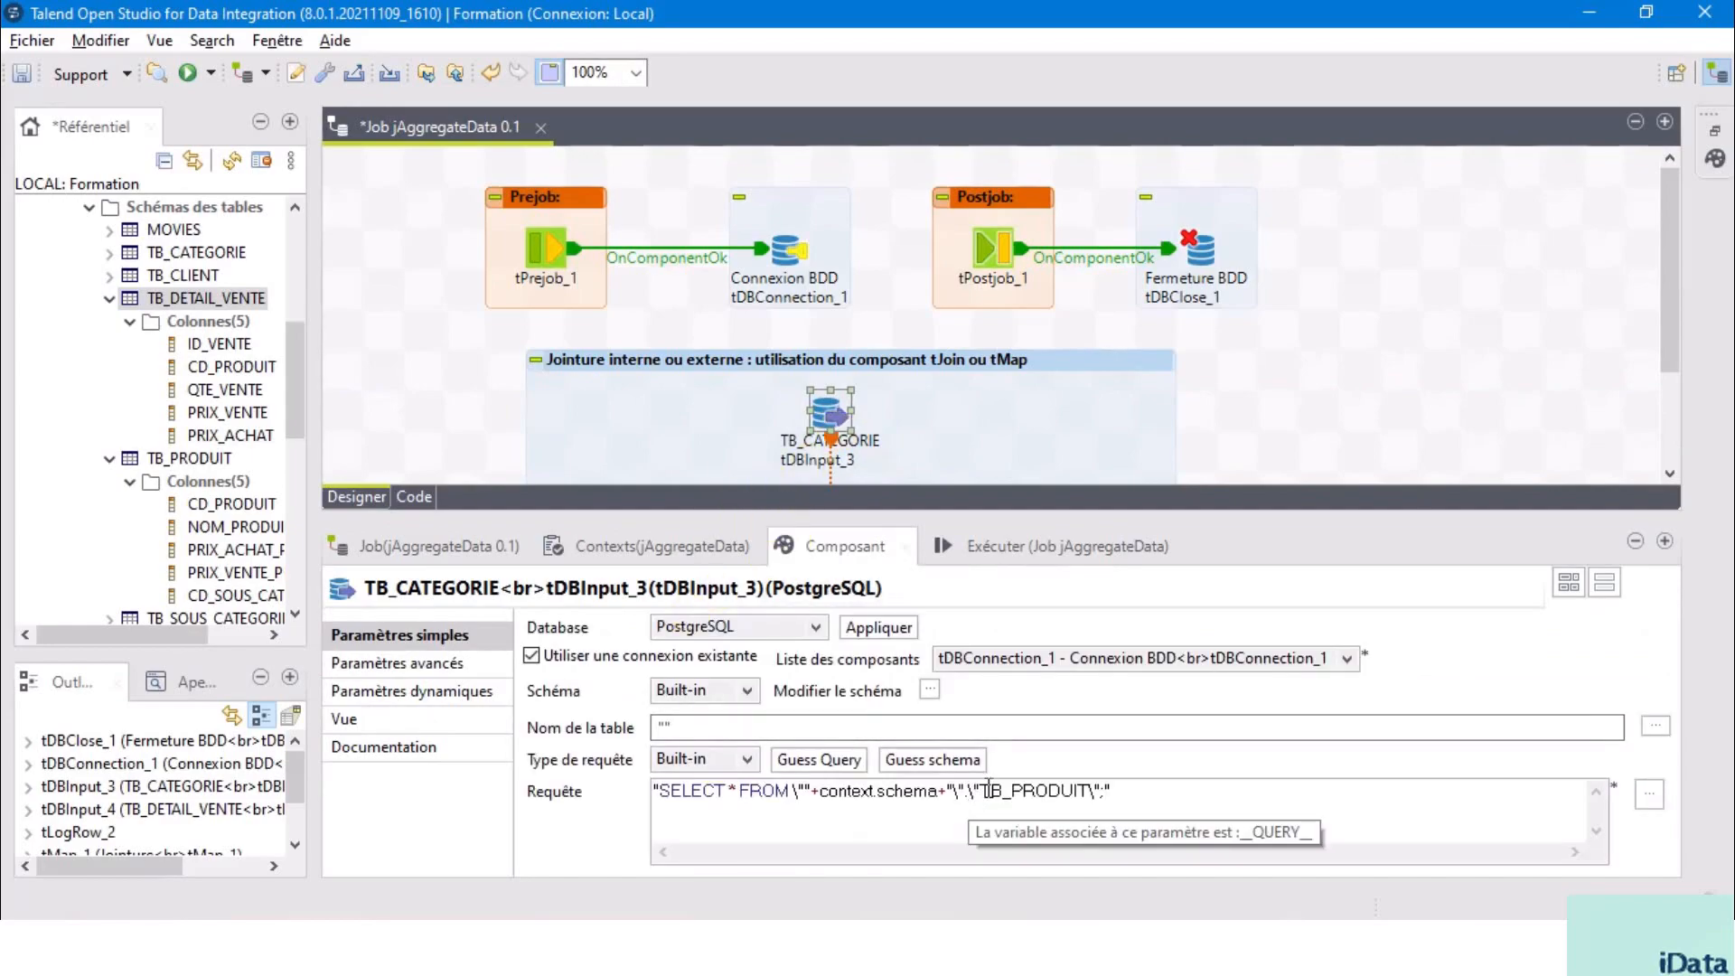
pyautogui.moveTo(980, 791); pyautogui.dragTo(1097, 791)
pyautogui.hotkey('ctrl', 'c')
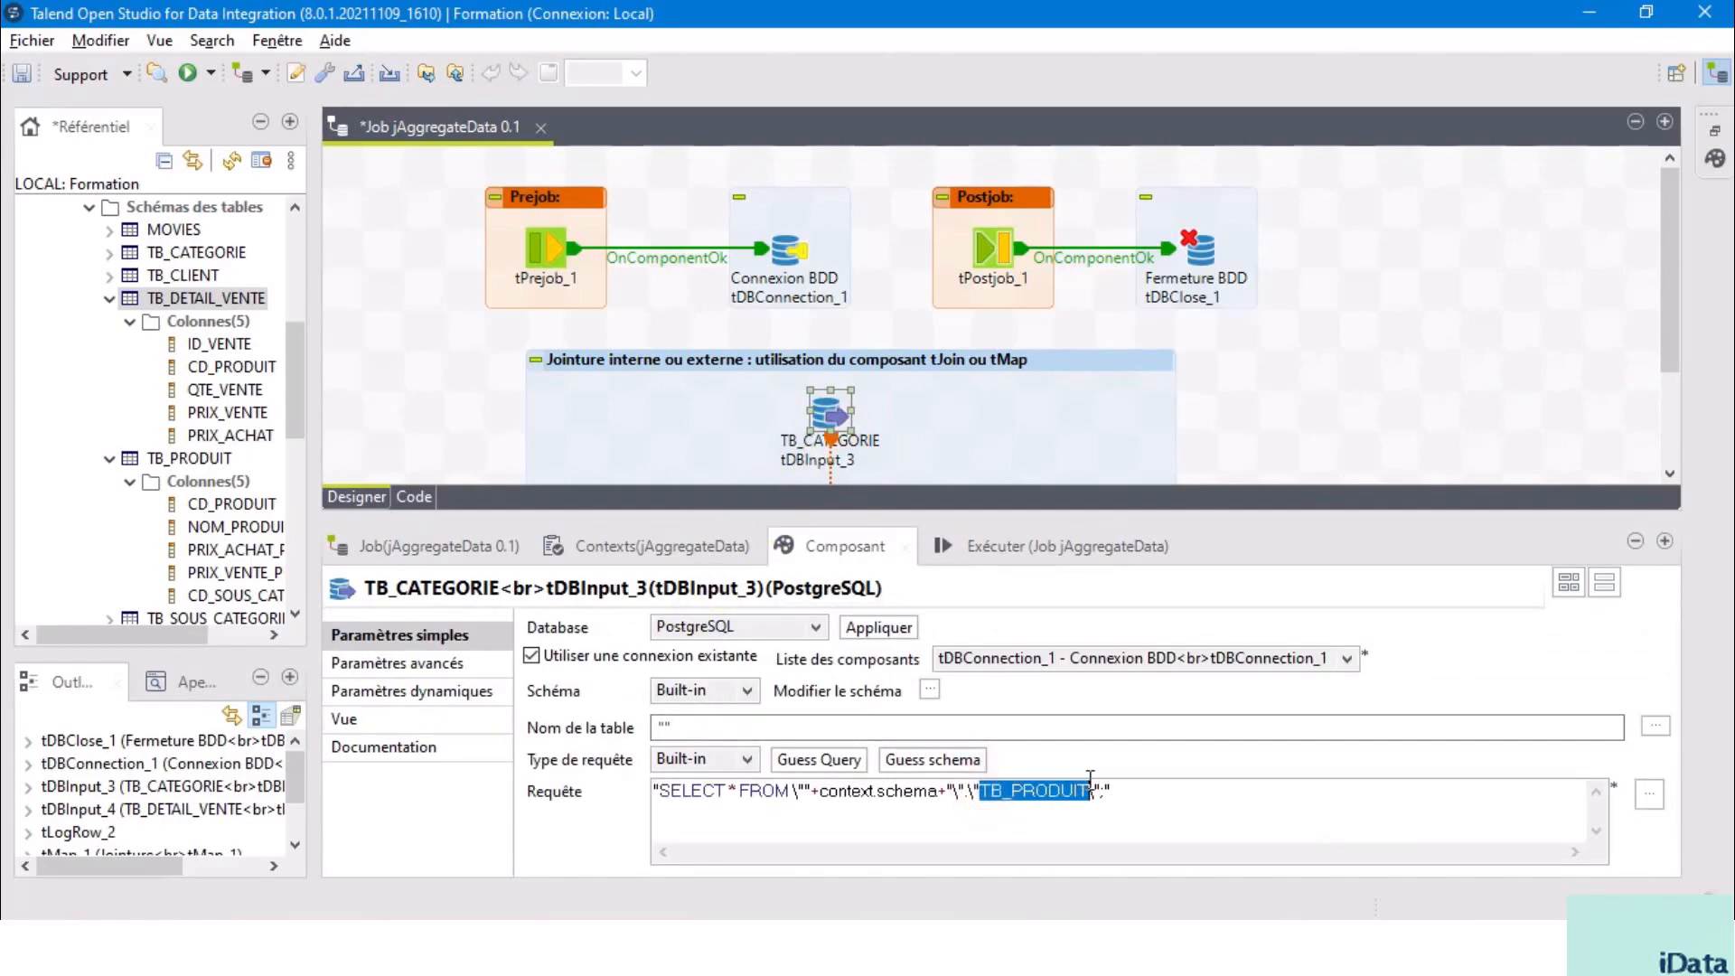
pyautogui.click(357, 720)
pyautogui.doubleClick(756, 628)
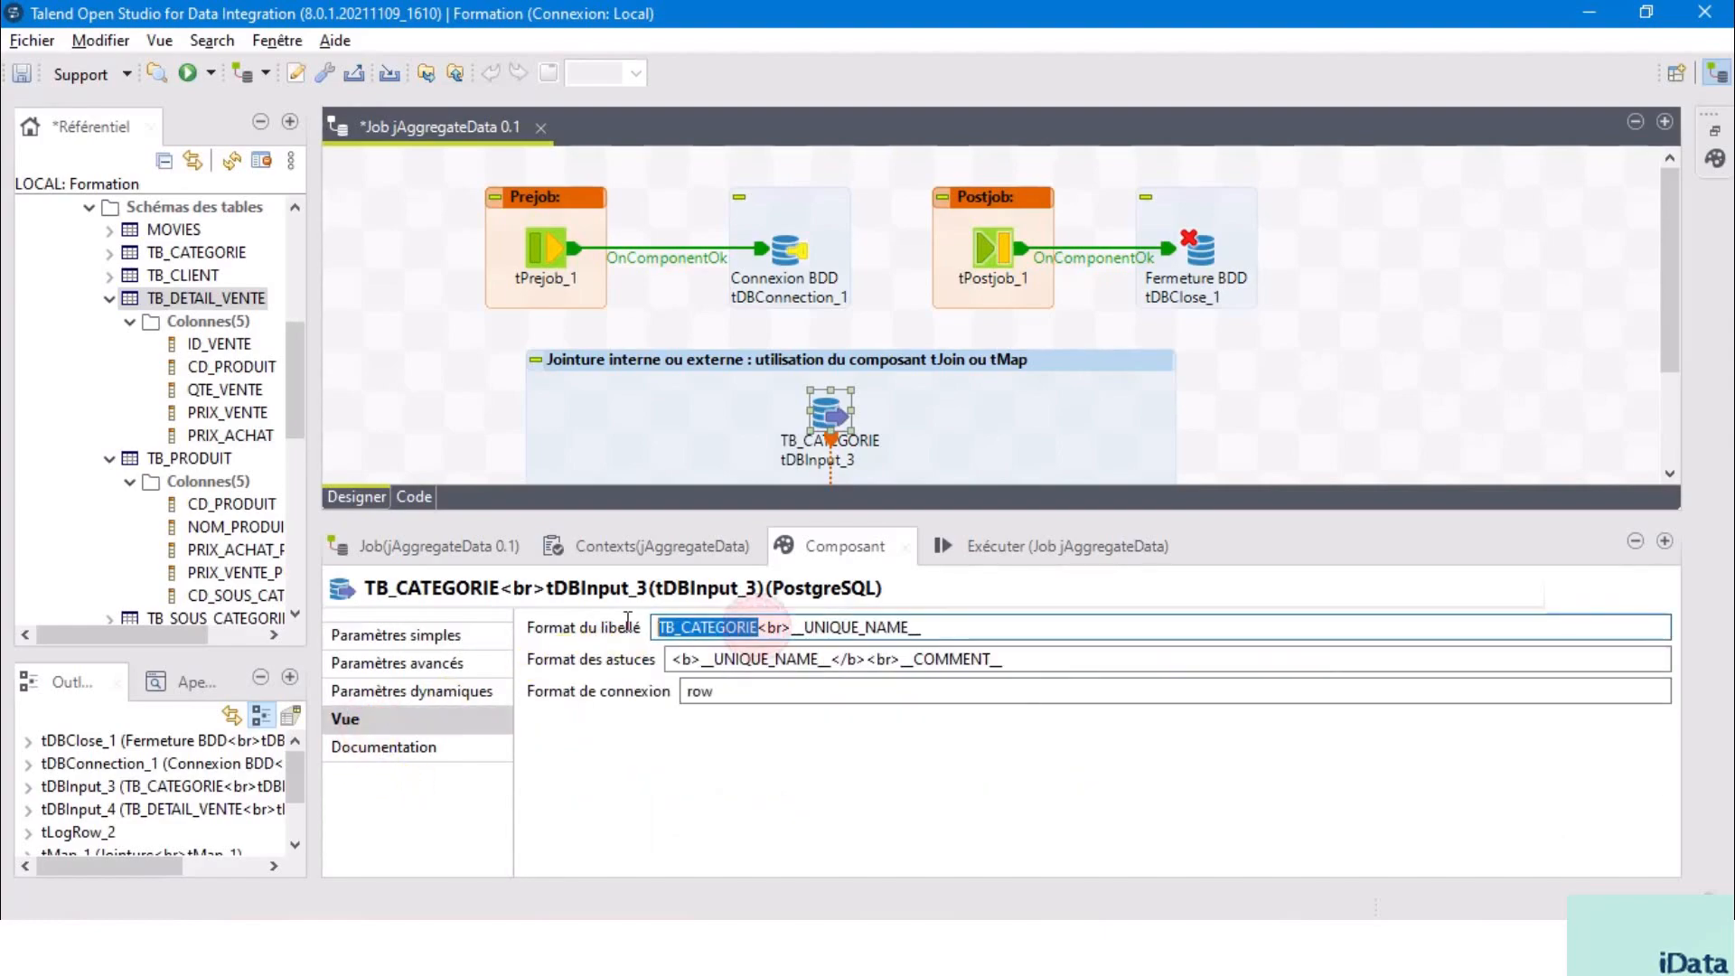
pyautogui.hotkey('ctrl', 'v')
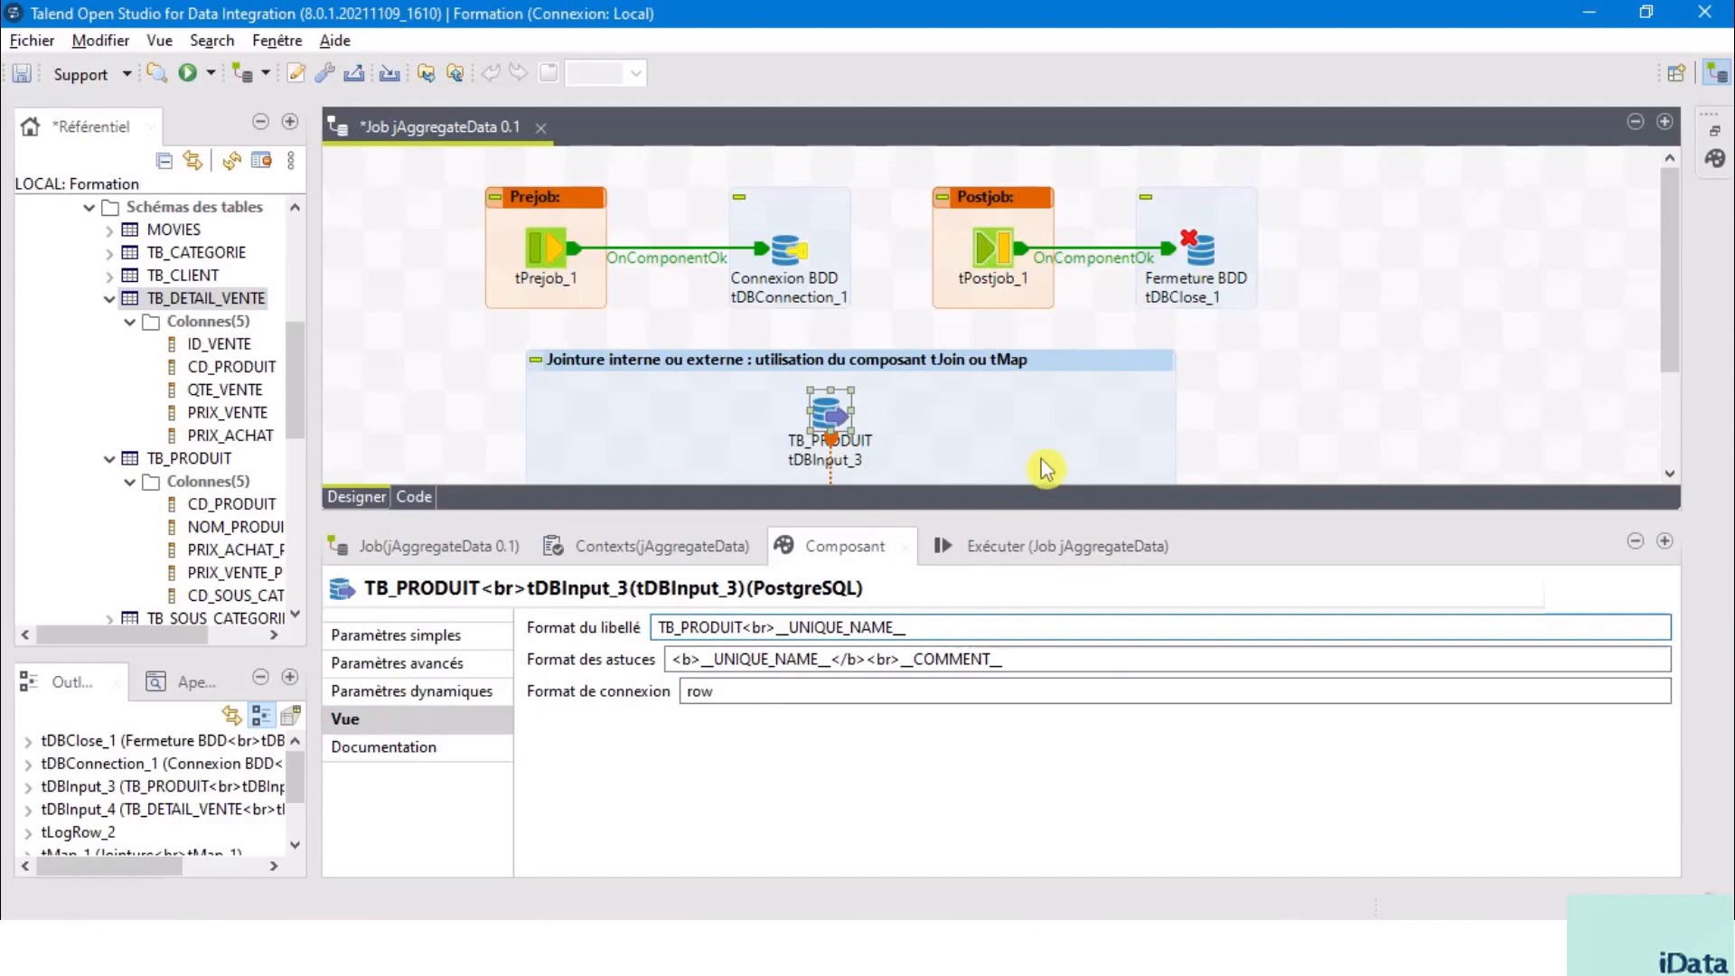
# Rename the main row4 link into tMap_1 as detailVente and the lookup row5 link as produit.
pyautogui.moveTo(1005, 516); pyautogui.dragTo(1012, 729)
pyautogui.click(1379, 504)
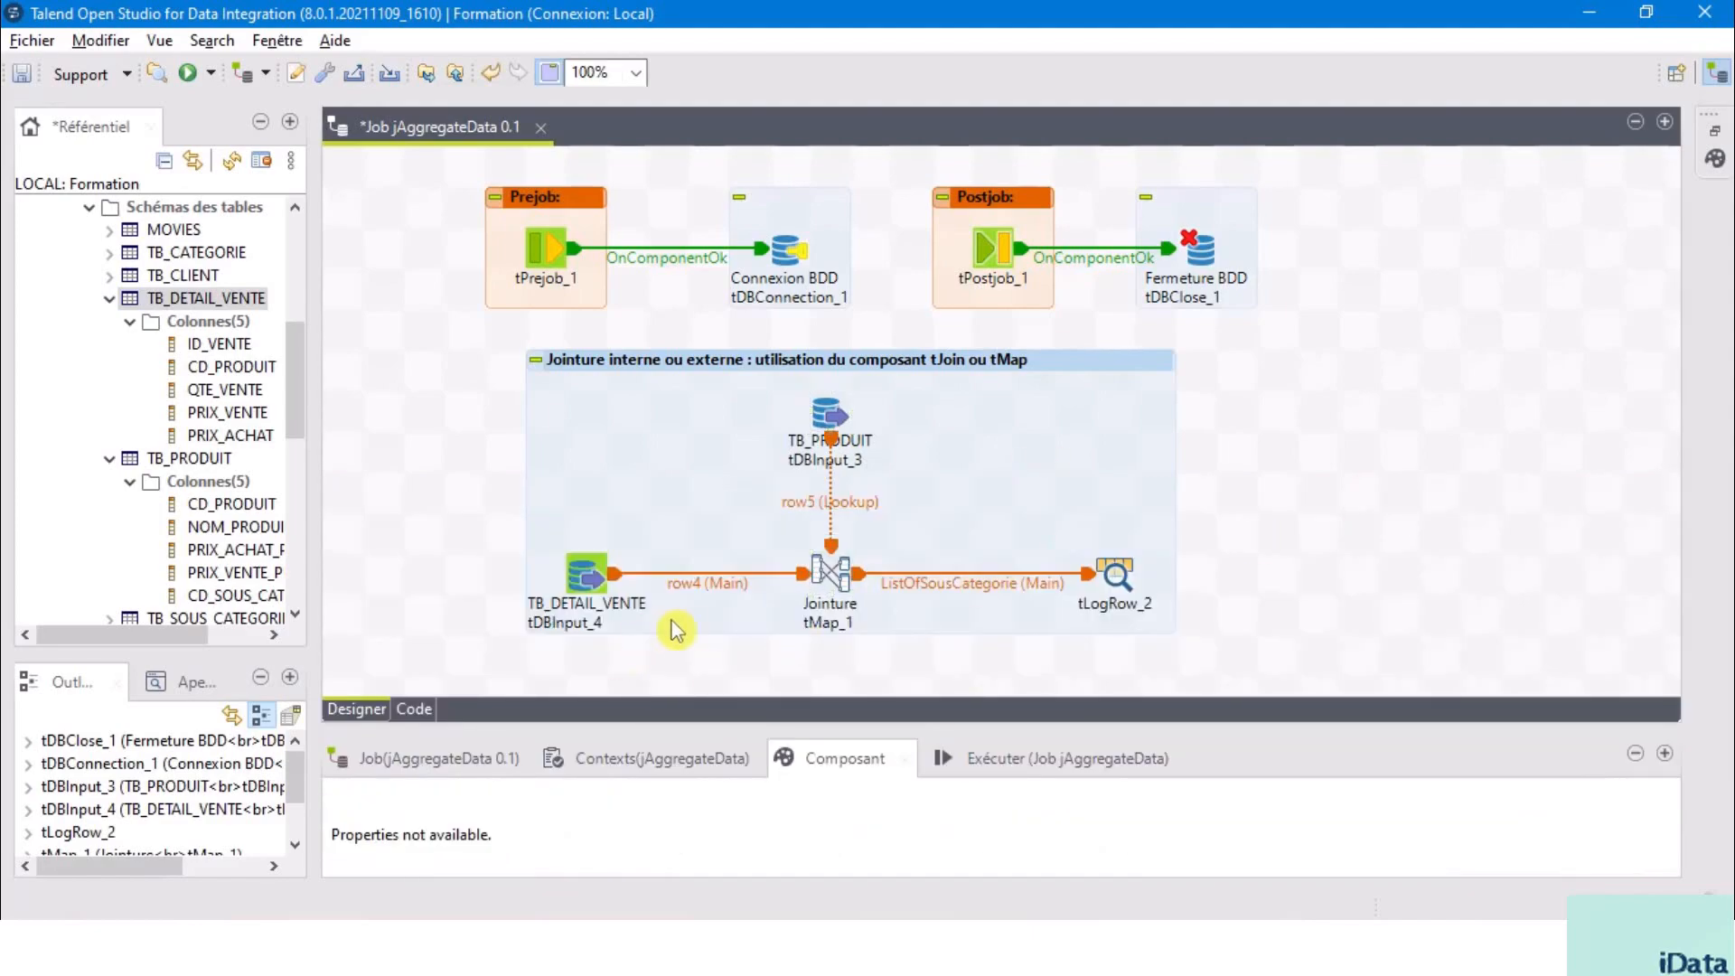
pyautogui.click(703, 583)
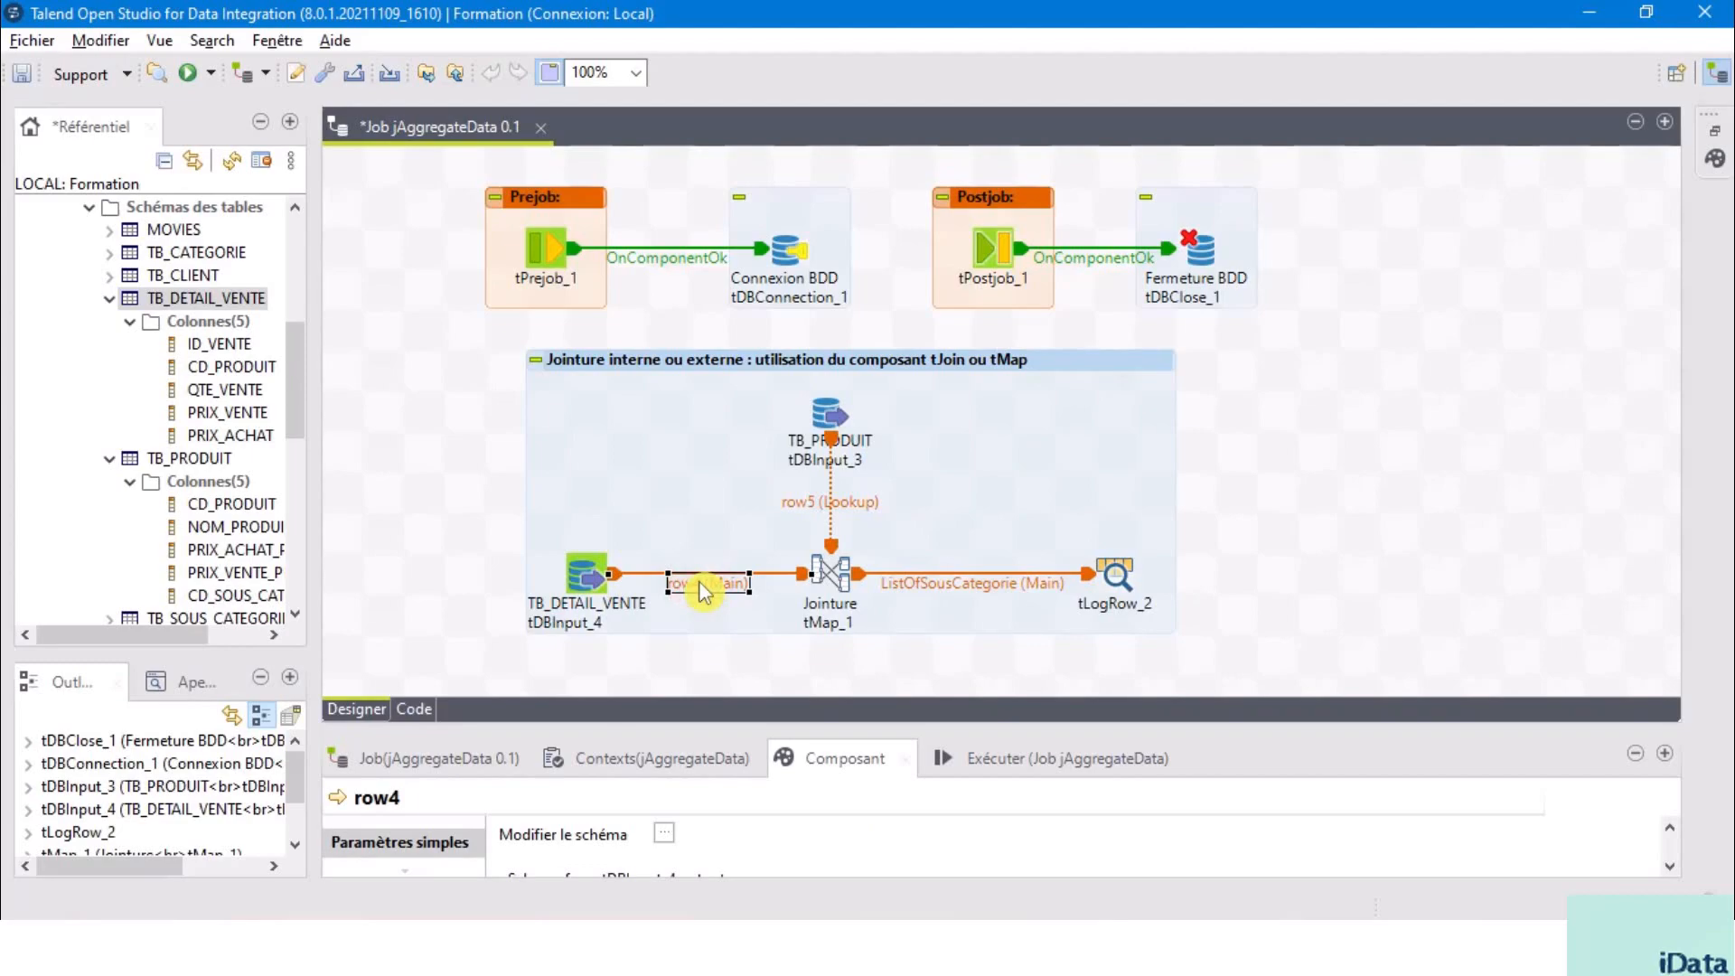
pyautogui.click(702, 583)
pyautogui.write('detailVente')
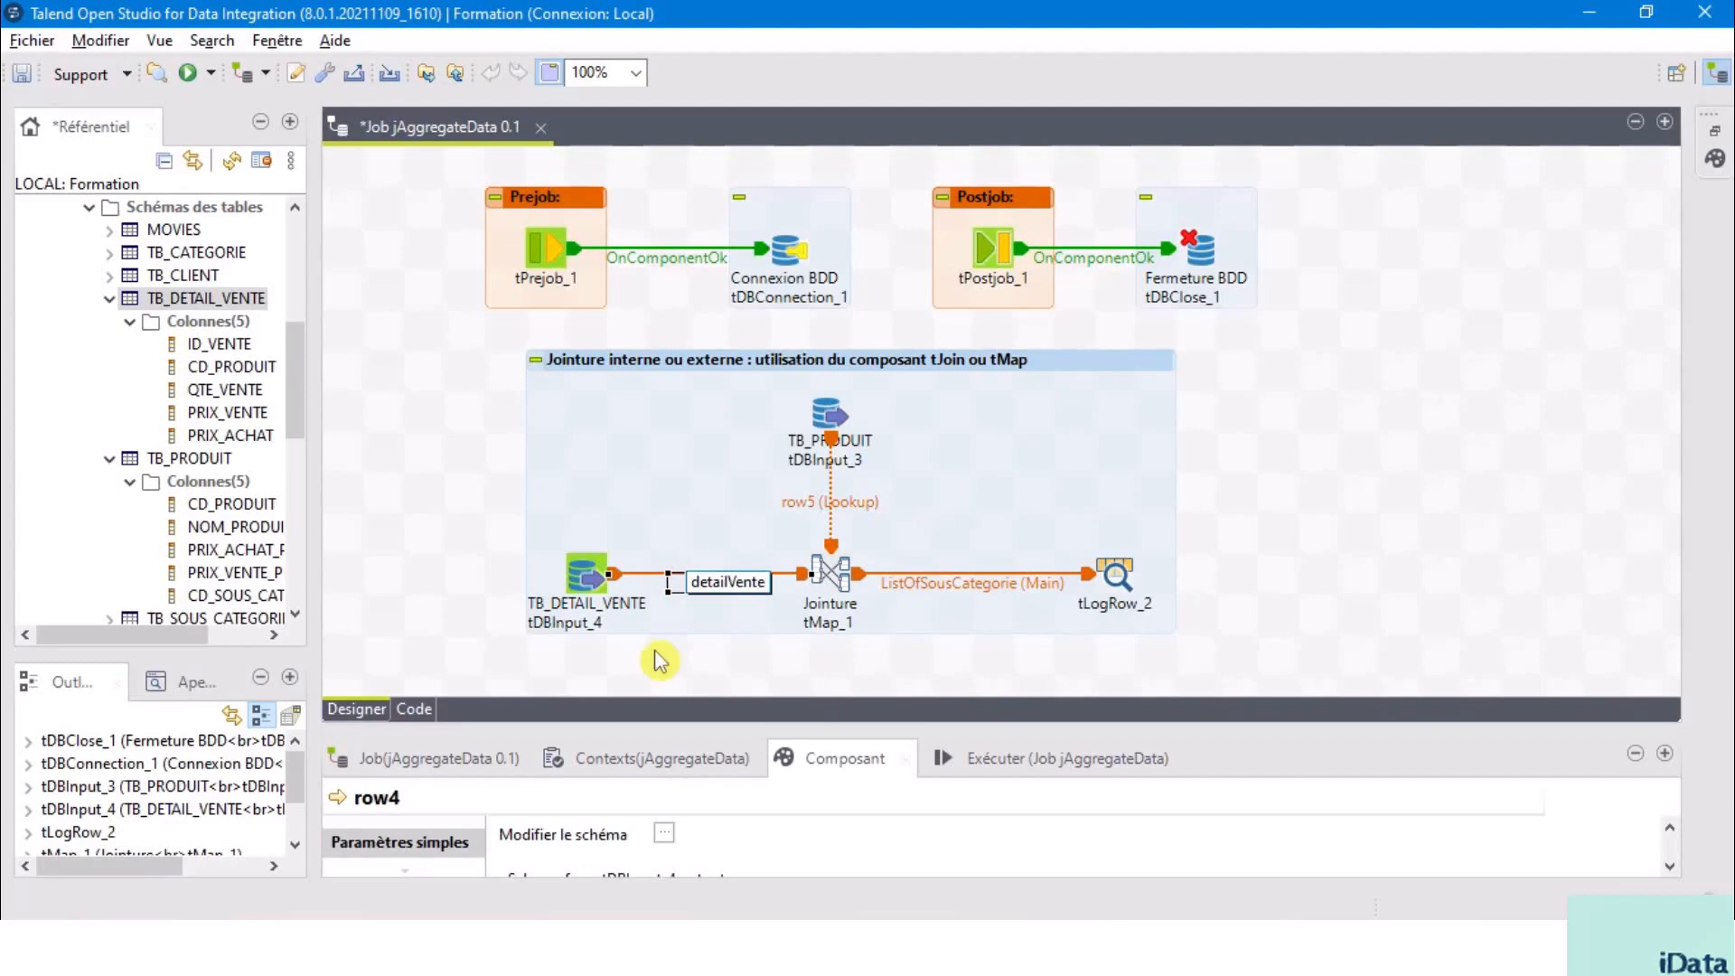
pyautogui.click(805, 509)
pyautogui.click(818, 505)
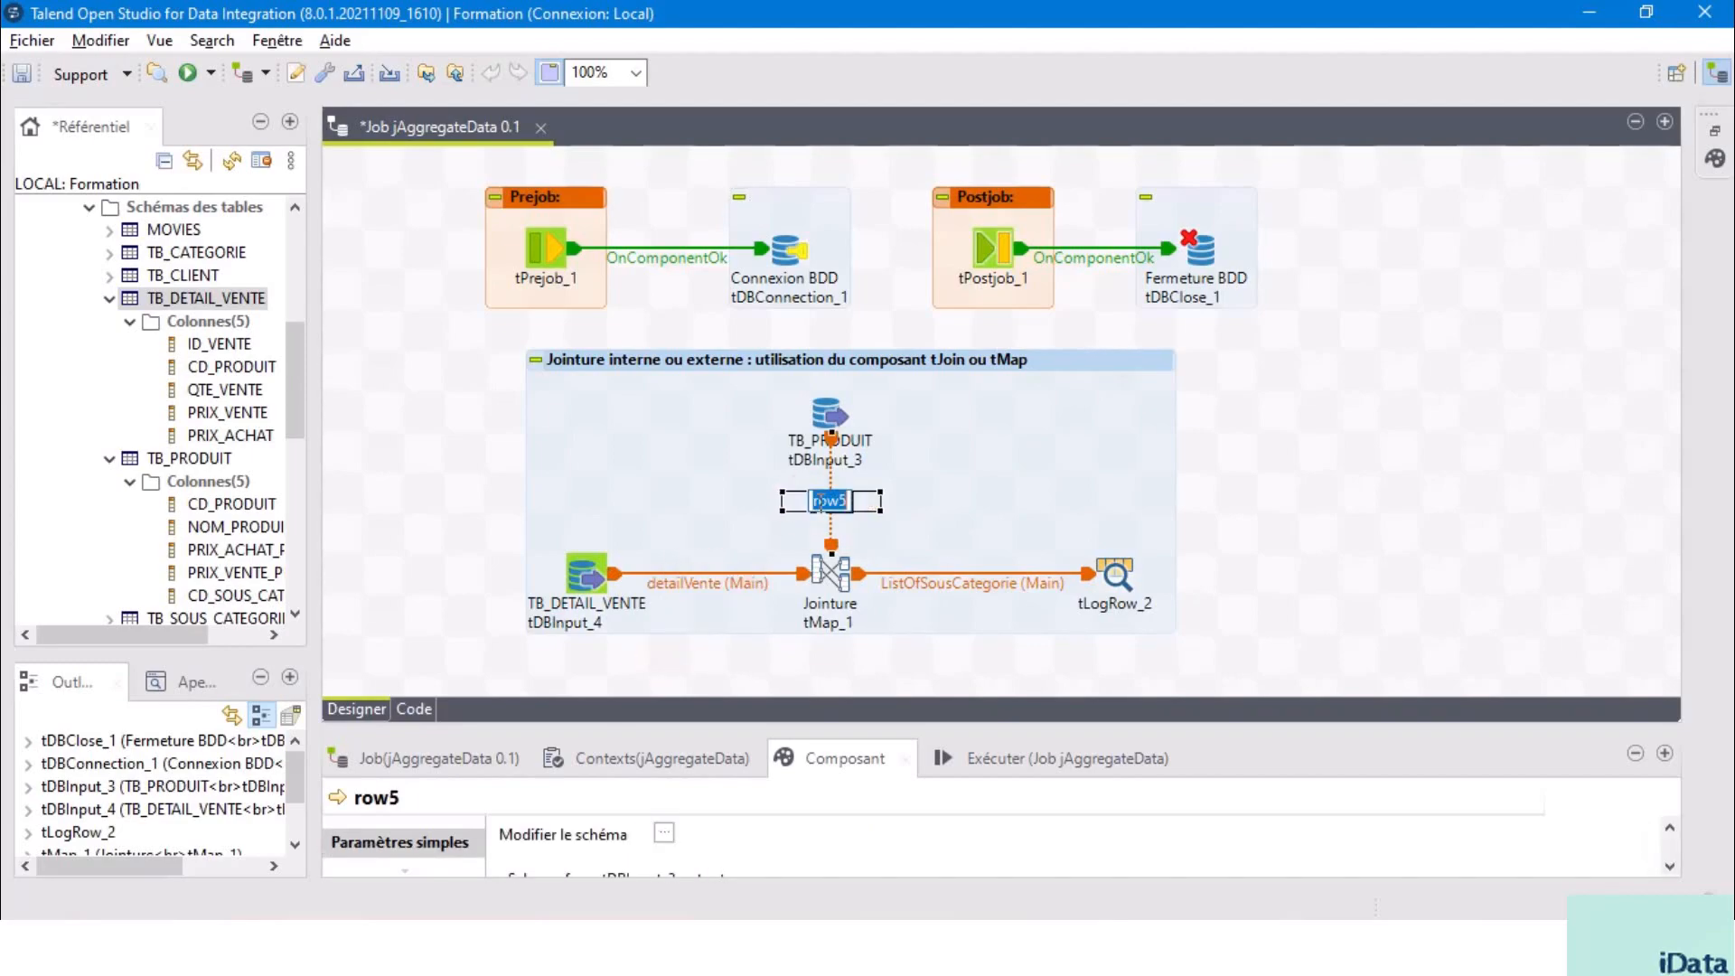
pyautogui.write('produit')
pyautogui.press('Return')
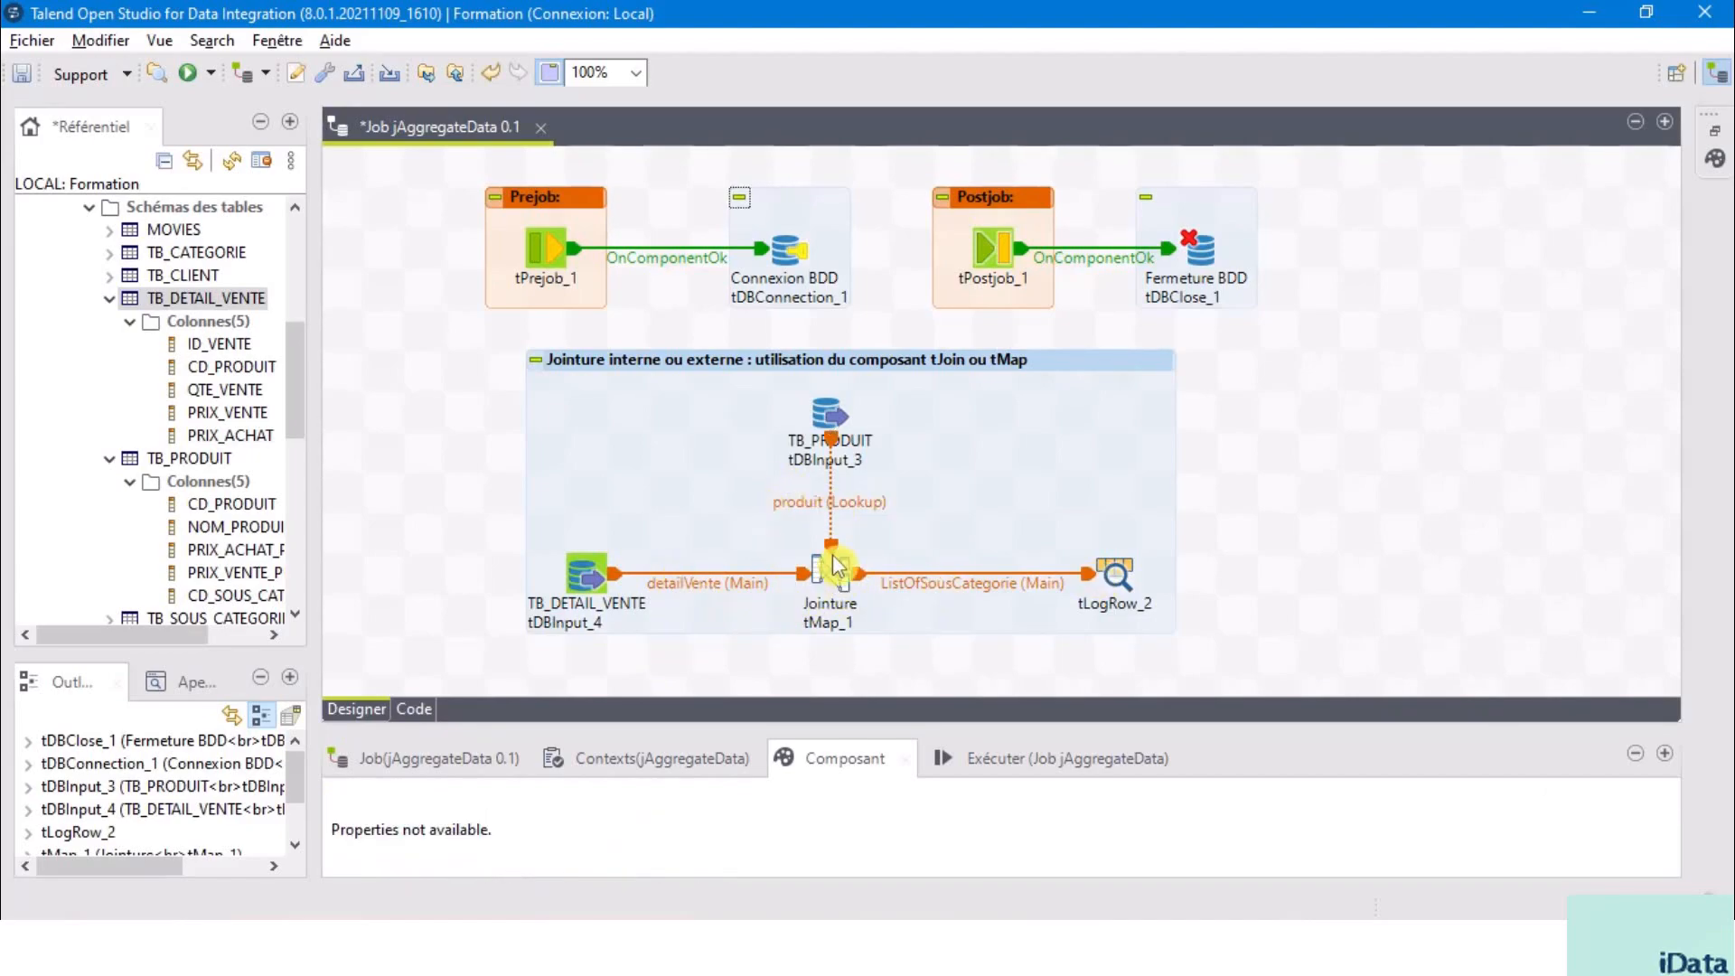
# Delete the tLogRow_2 component from the join subjob.
pyautogui.click(1187, 563)
pyautogui.click(1133, 577)
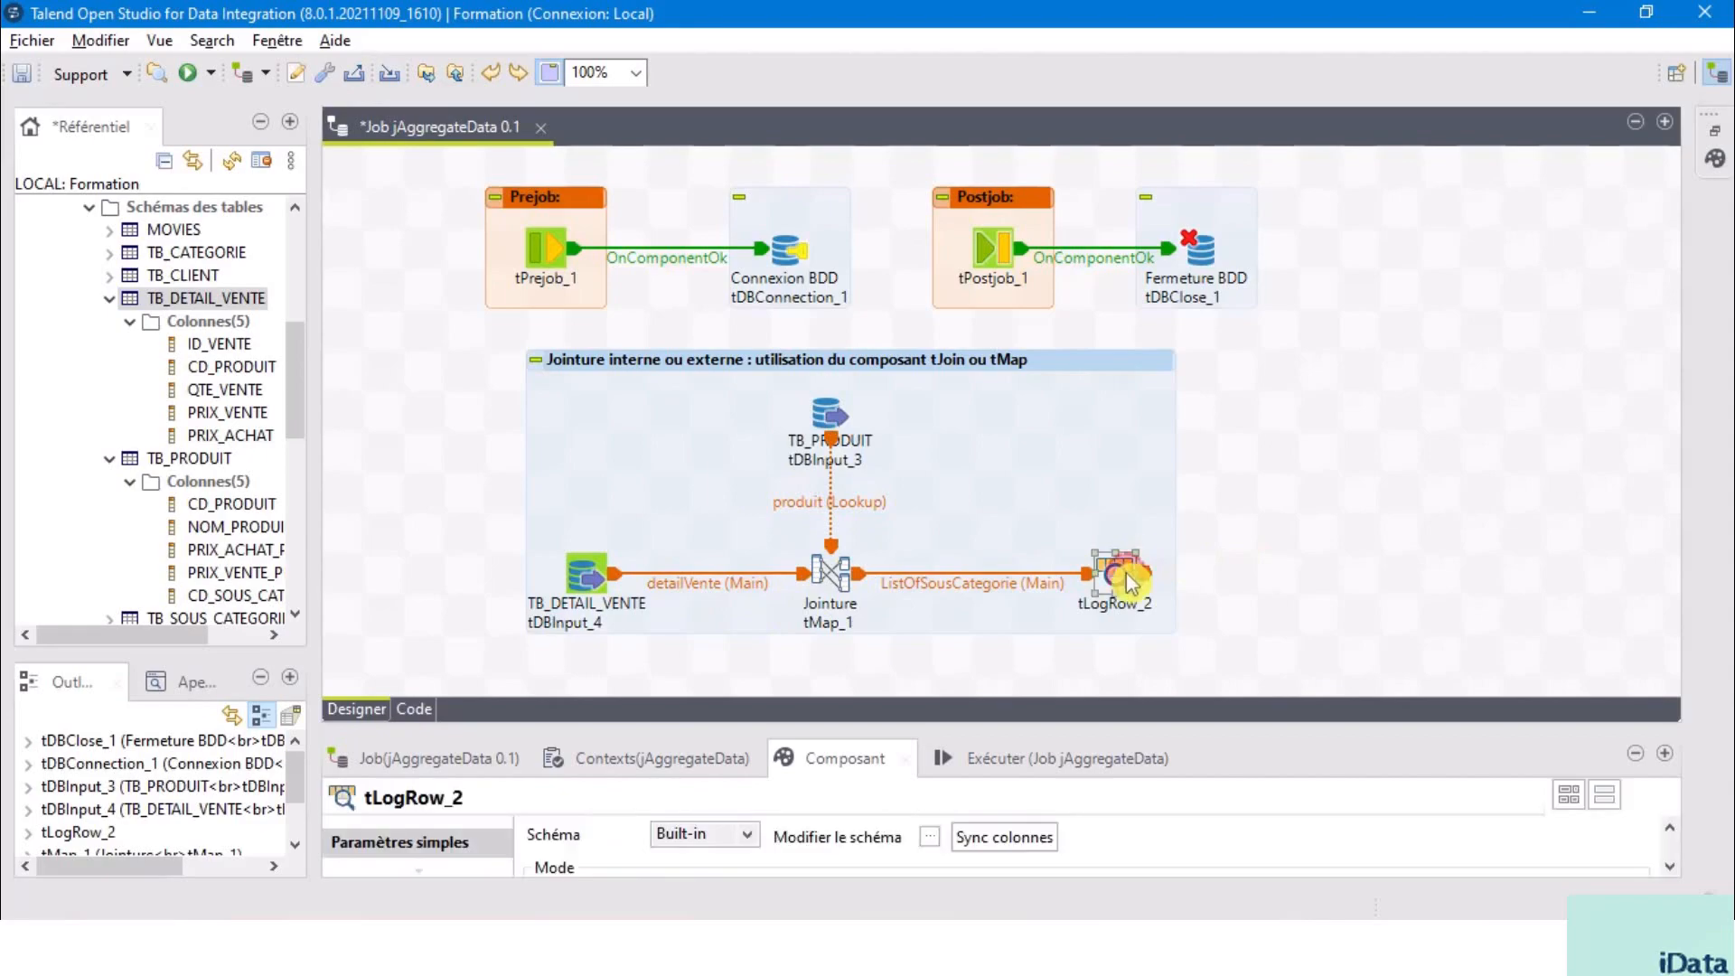
pyautogui.press('Delete')
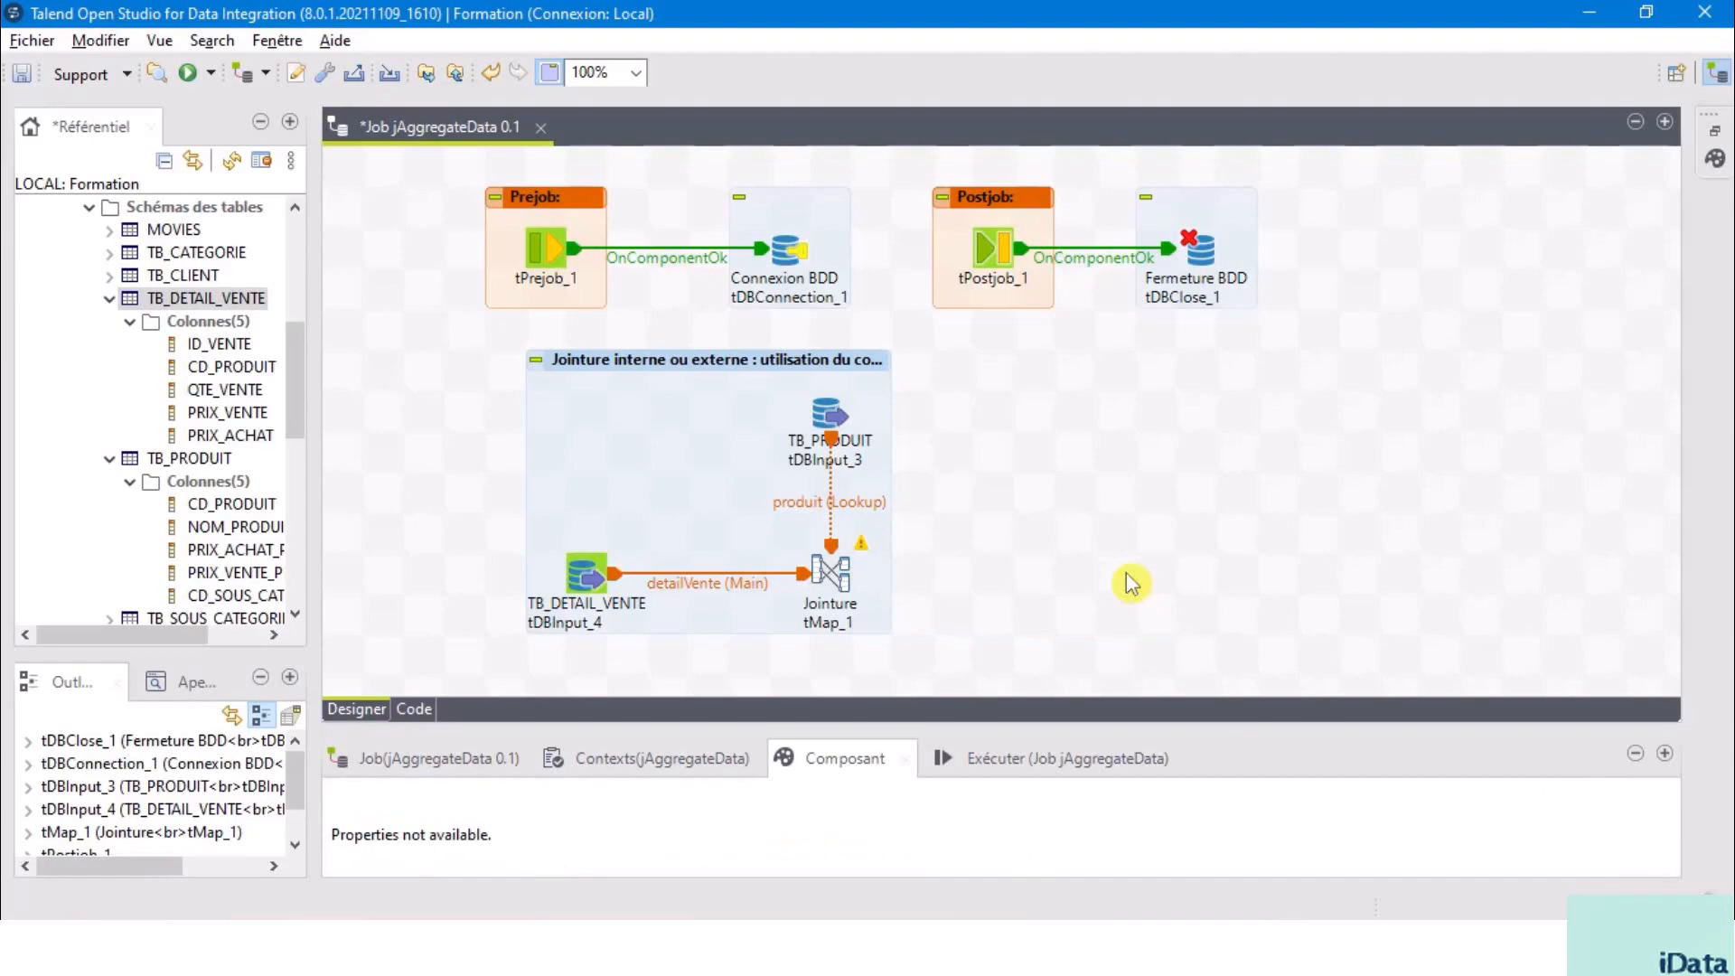
# Add a tAggregateRow component to the job and place it close beside tMap_1.
pyautogui.write('t')
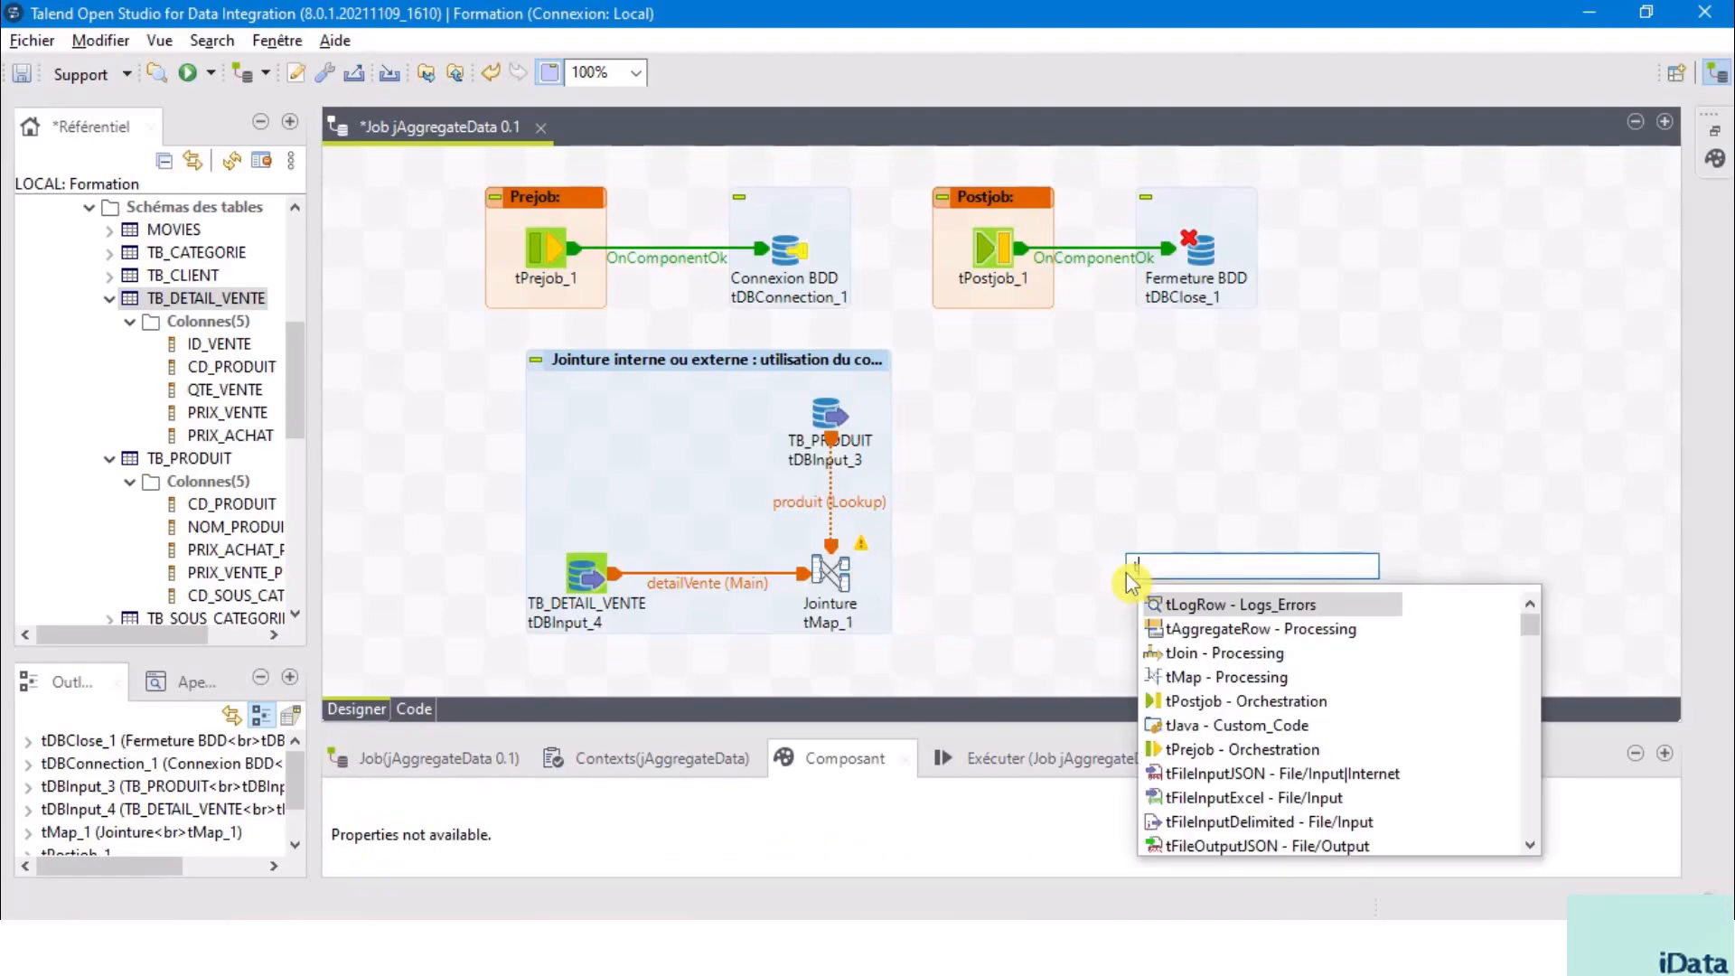
pyautogui.write('agg')
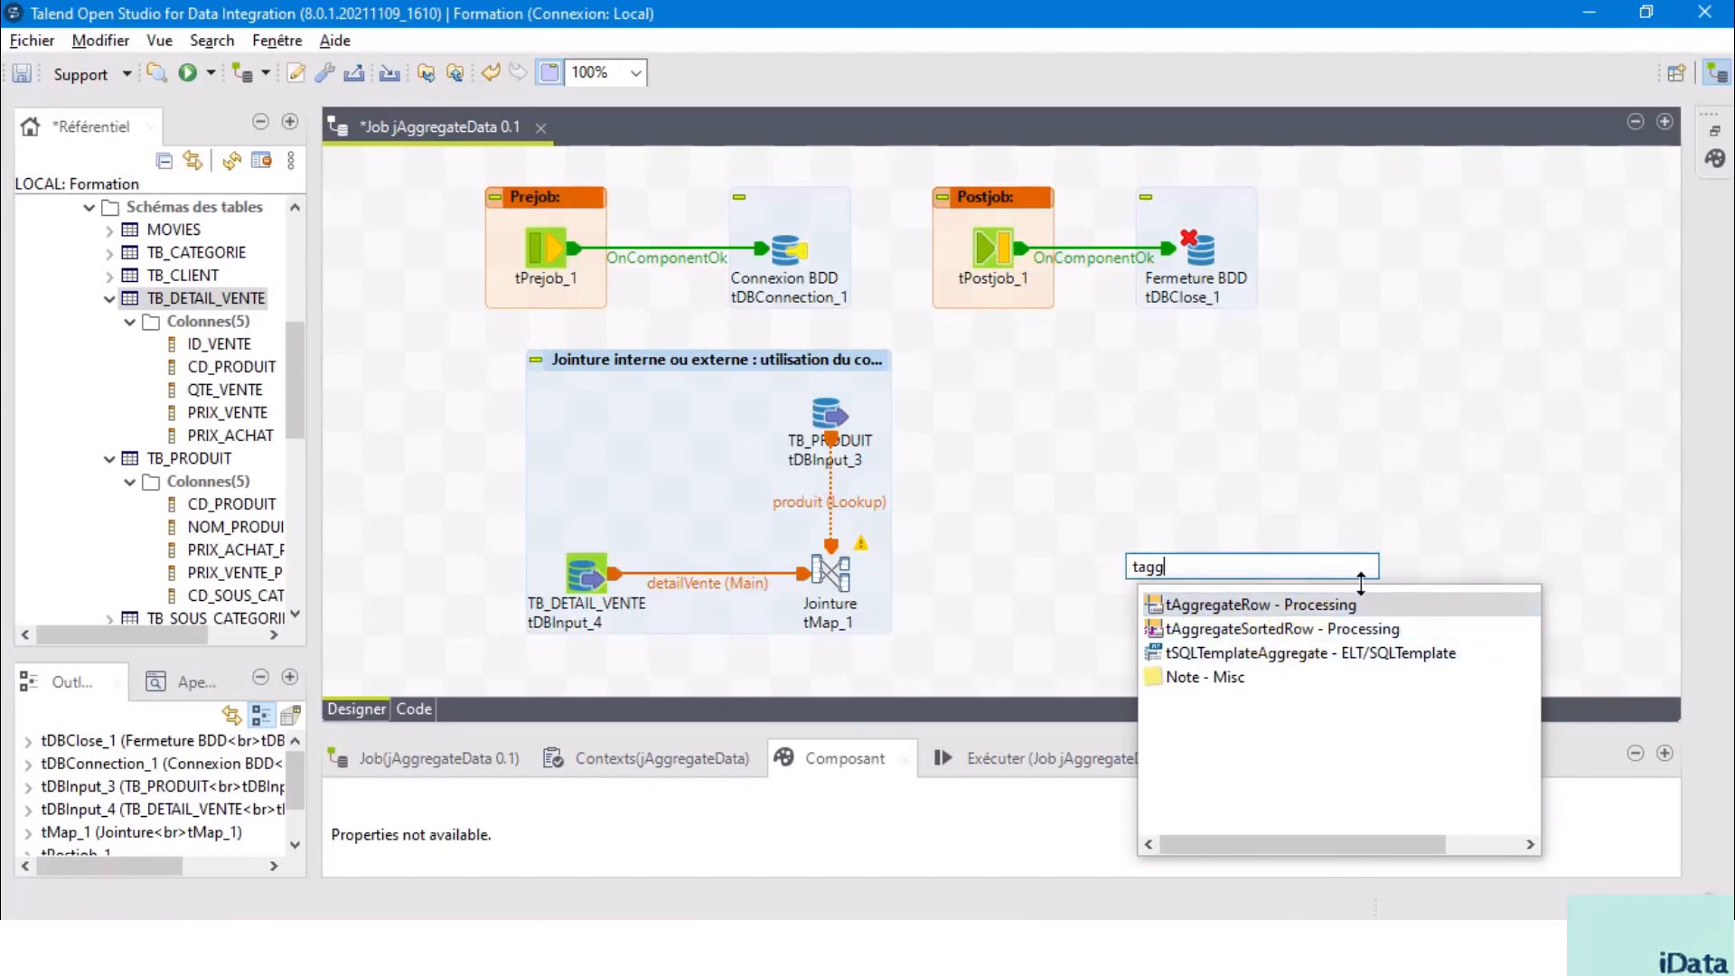
pyautogui.doubleClick(1259, 605)
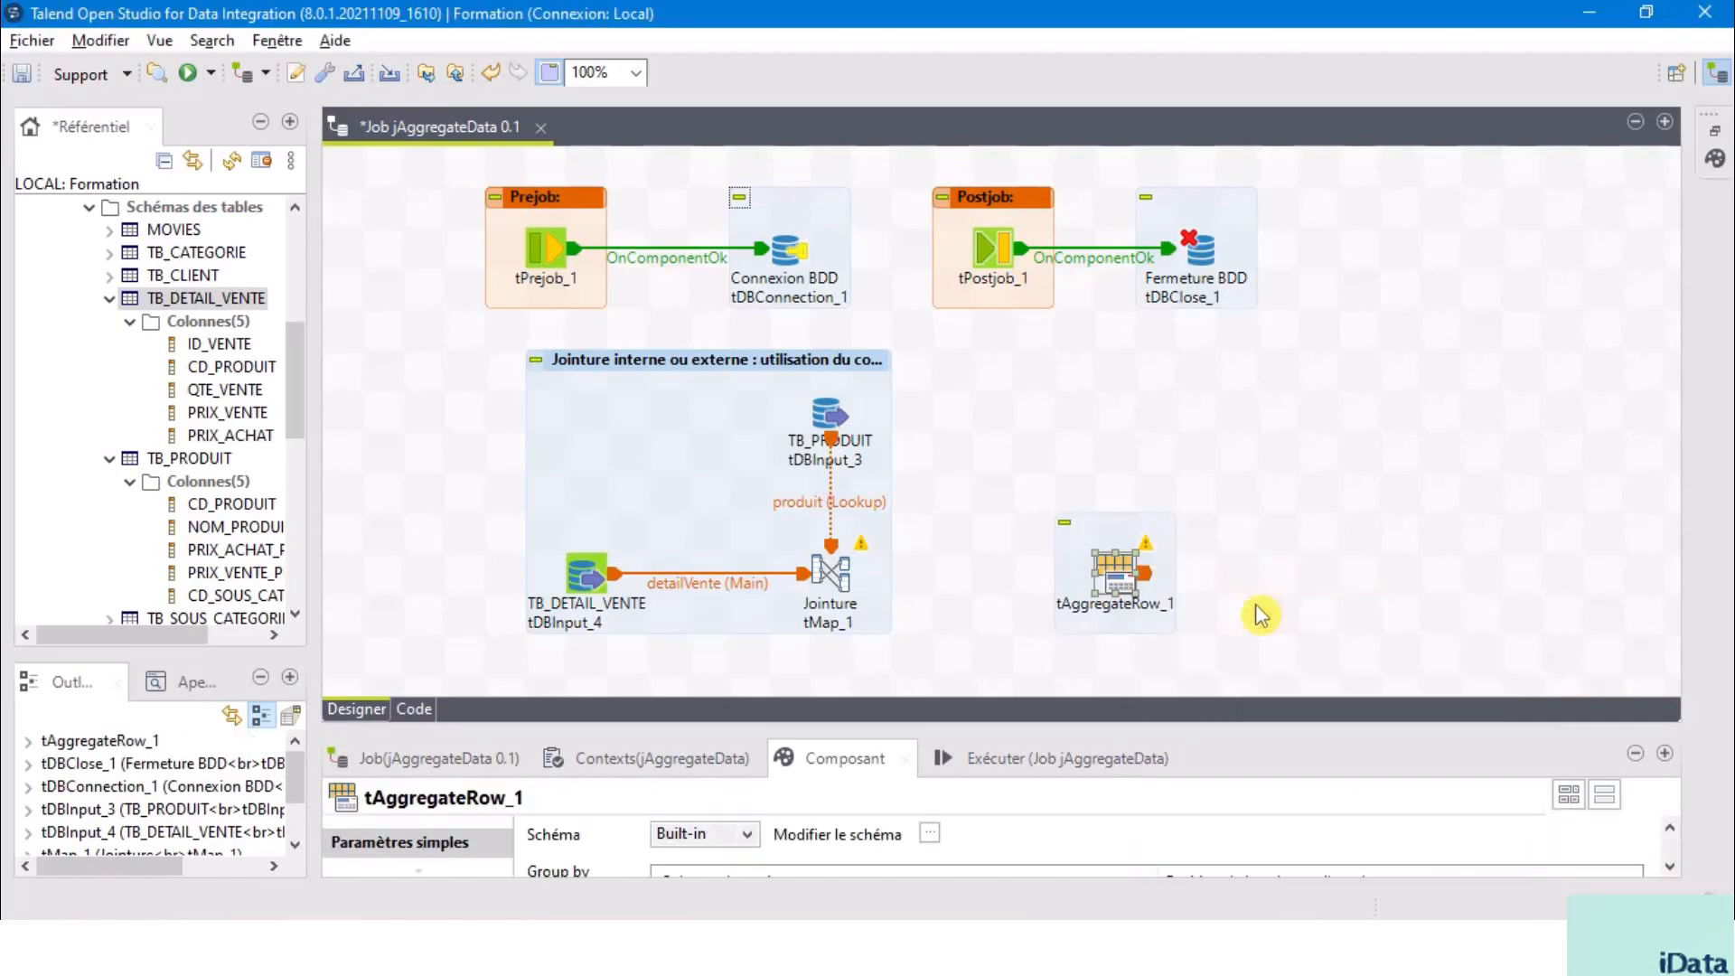
pyautogui.moveTo(1127, 590); pyautogui.dragTo(1046, 590)
pyautogui.click(1218, 587)
# Connect tMap_1 to tAggregateRow_1 with a new main output named detailVentes.
pyautogui.click(830, 572)
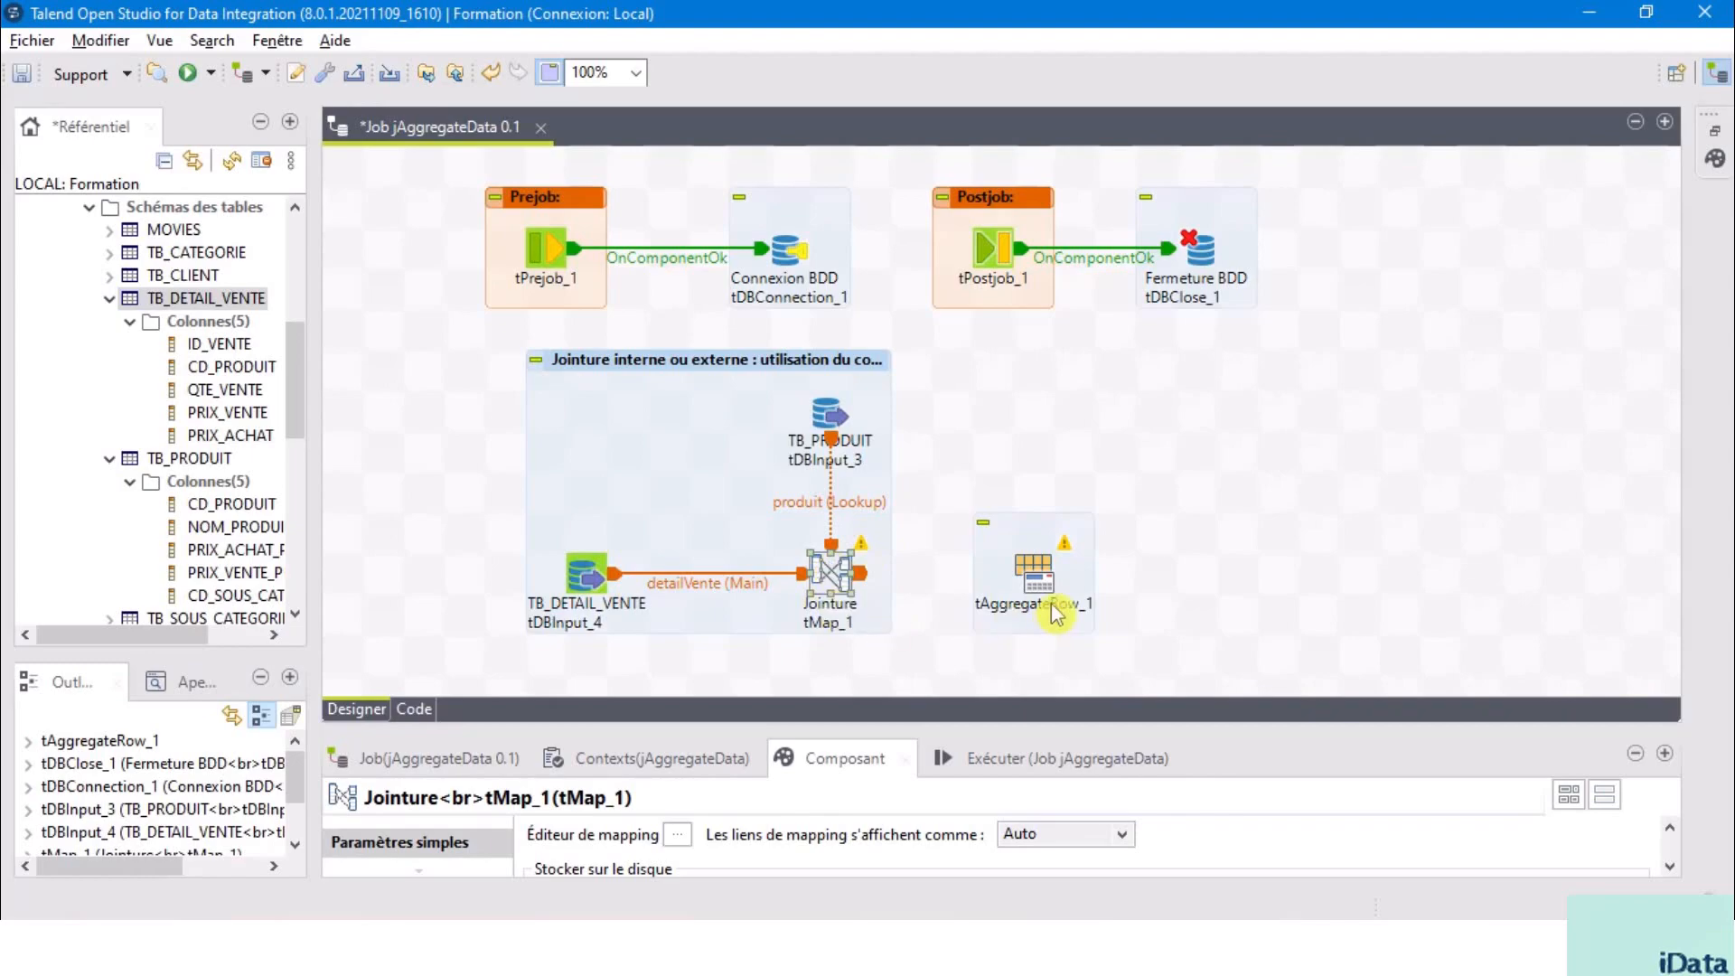
pyautogui.rightClick(830, 576)
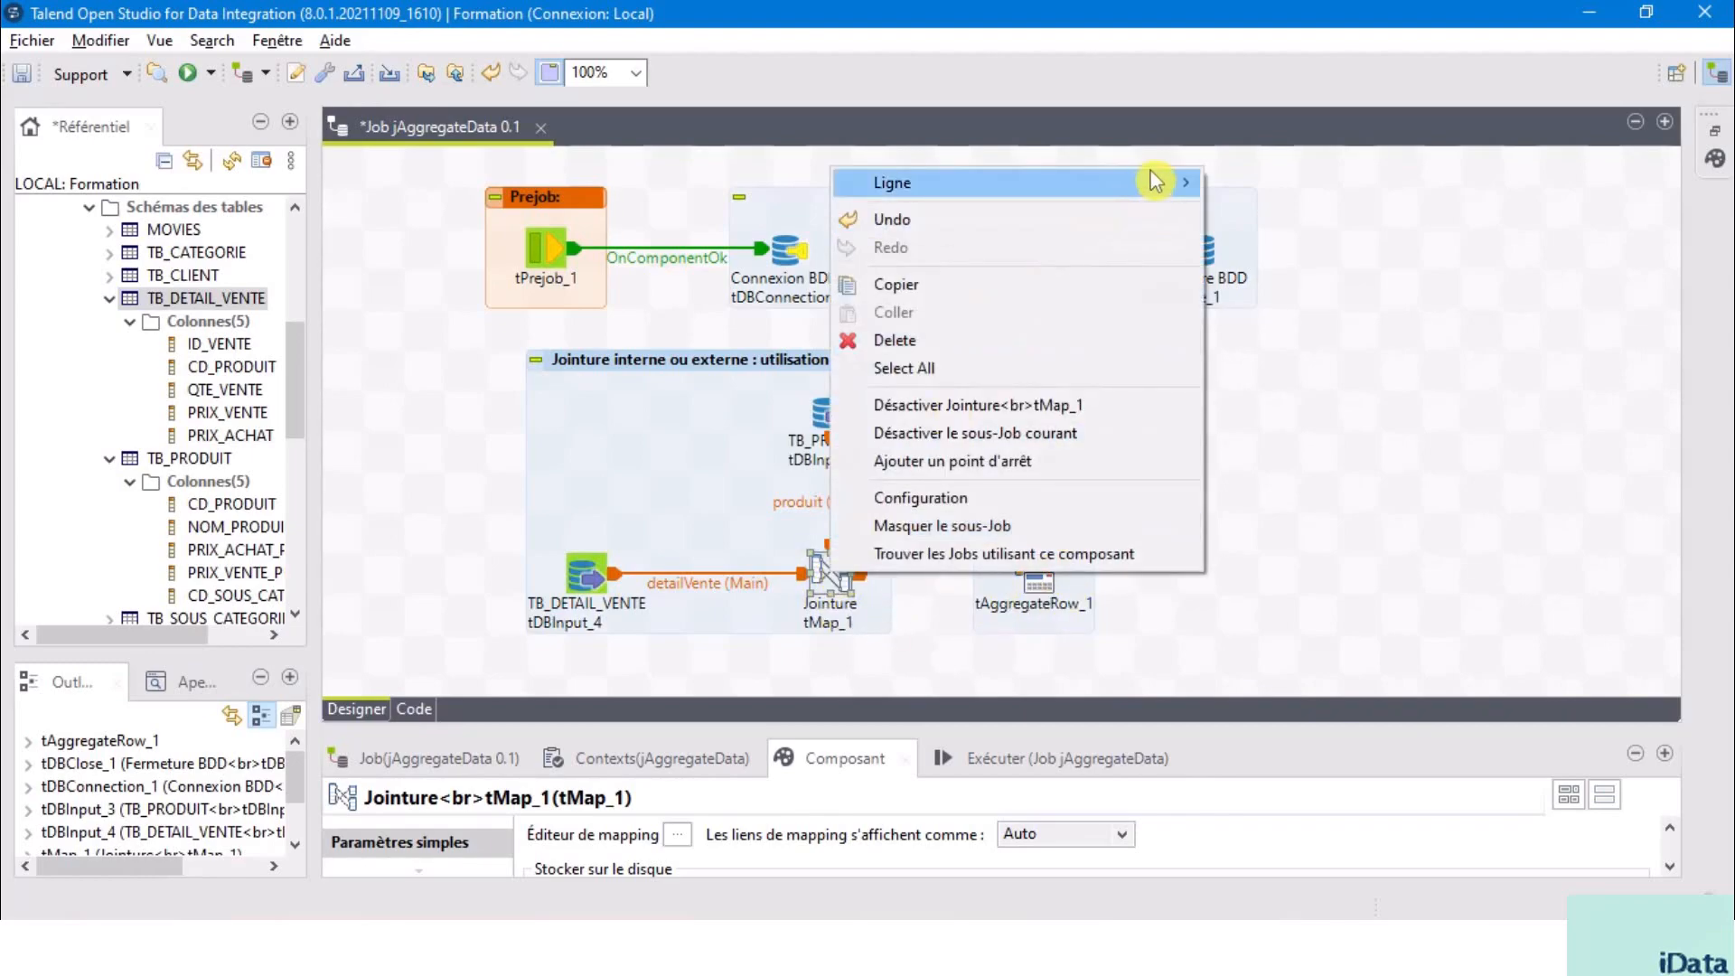
pyautogui.moveTo(1151, 177)
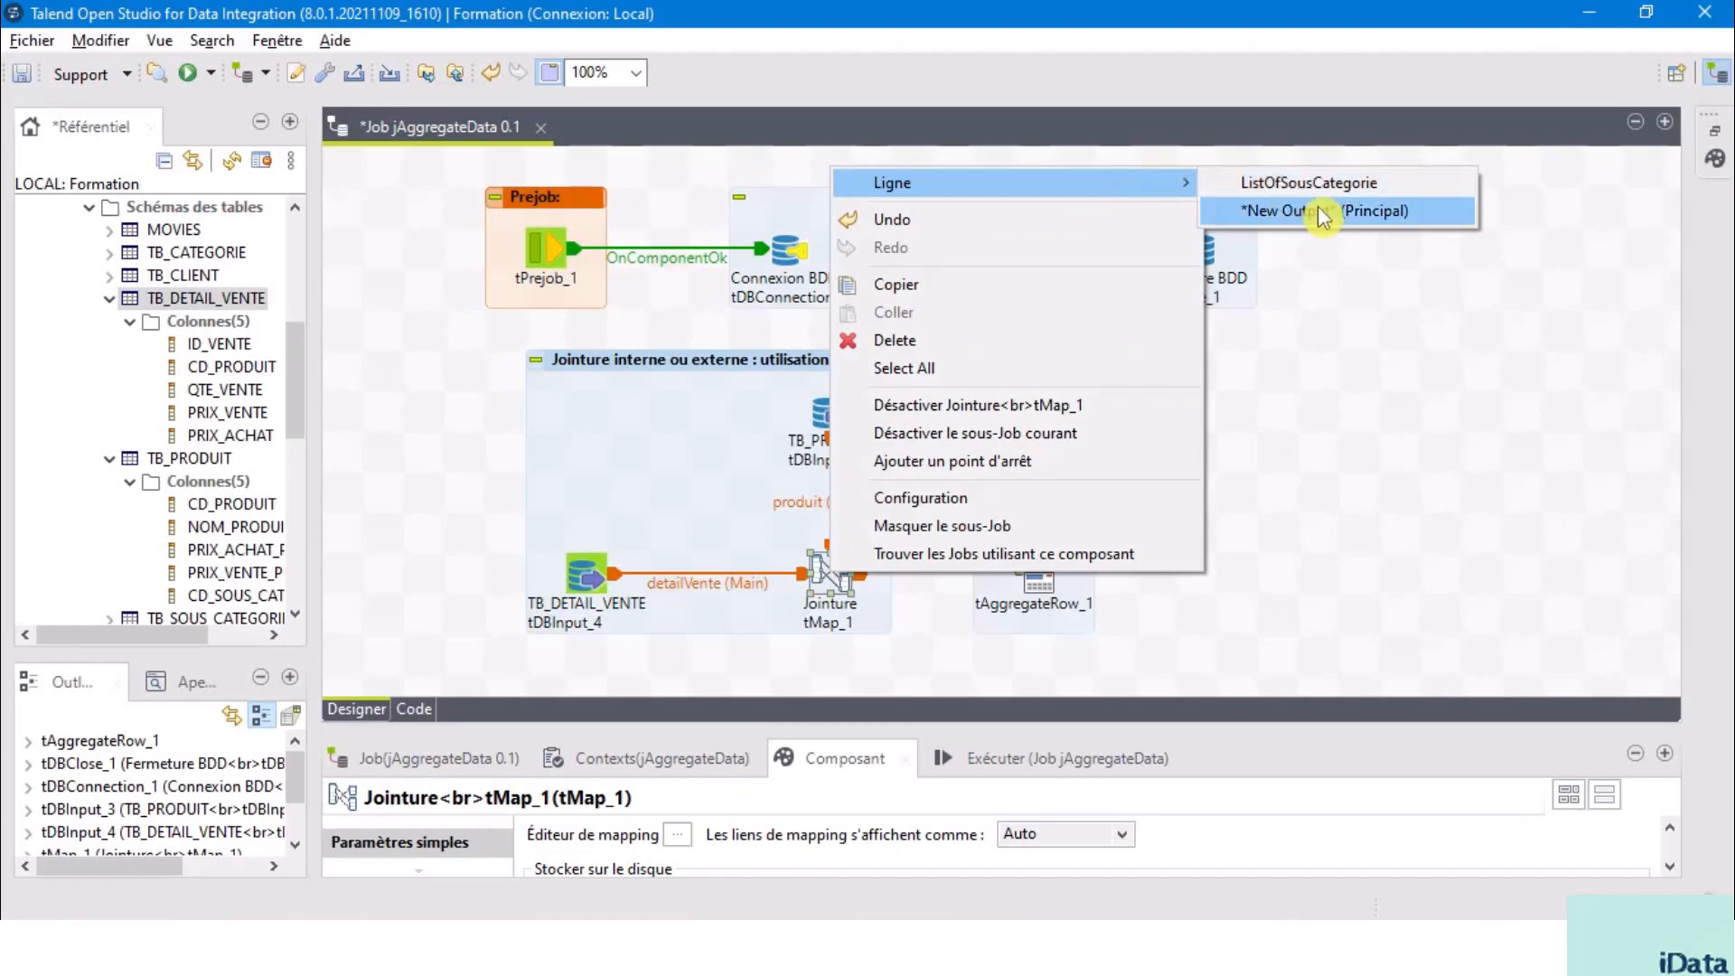
pyautogui.click(1367, 213)
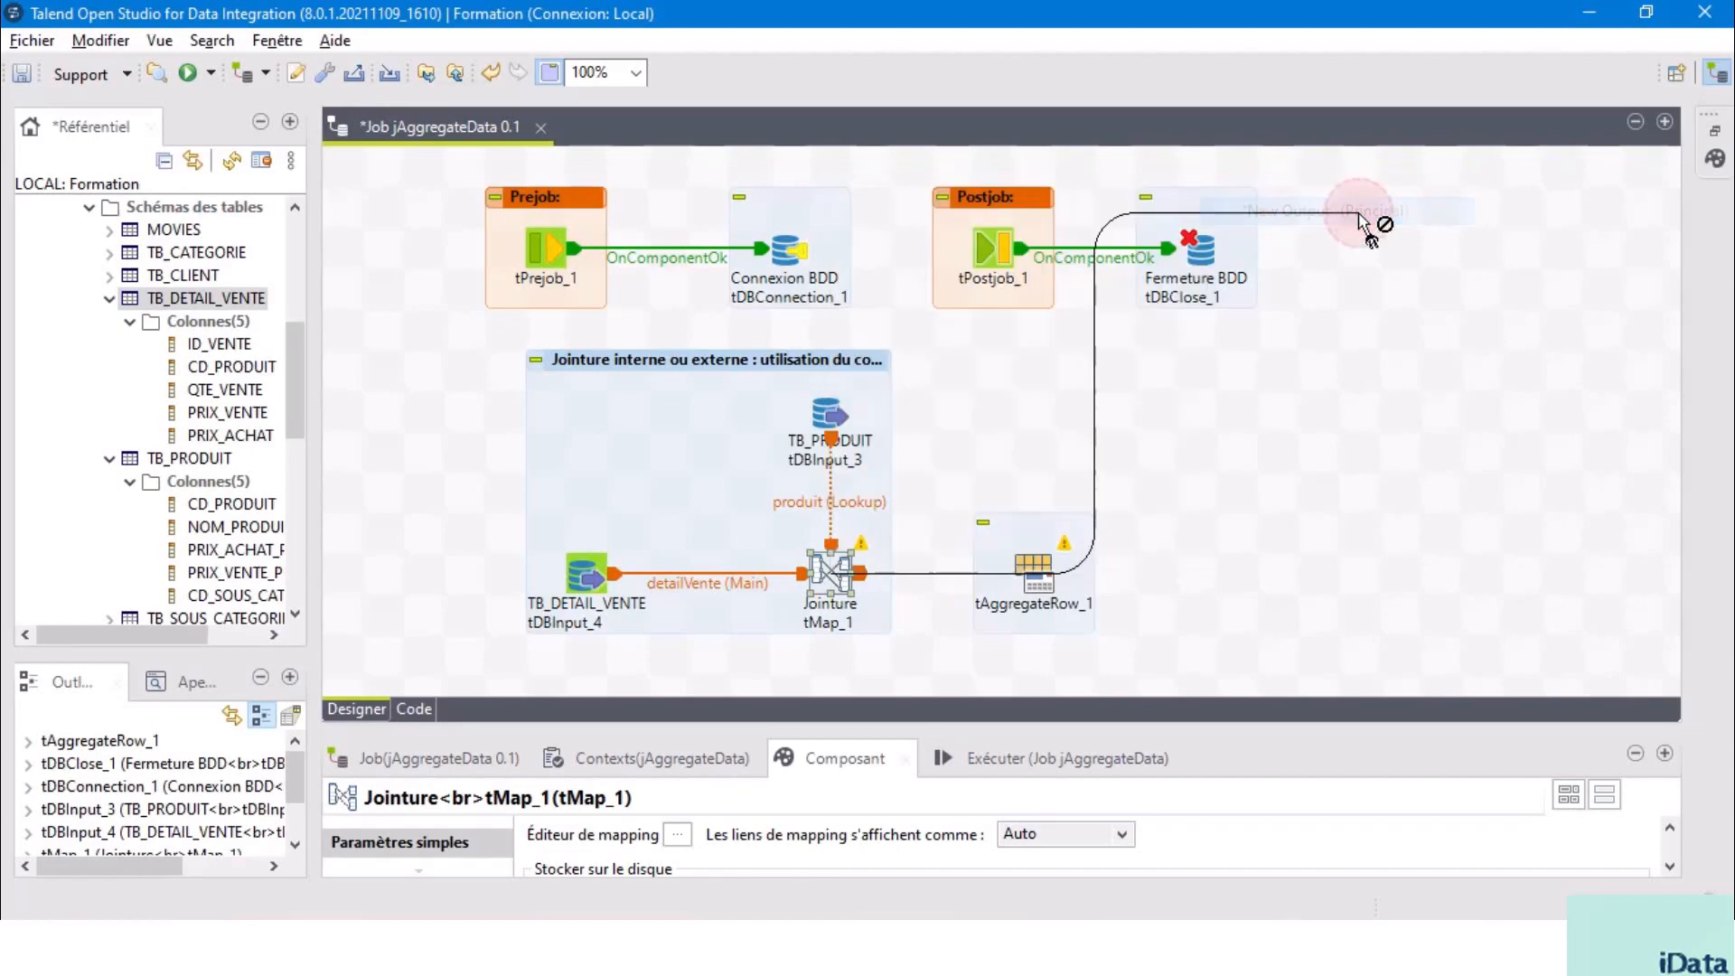
pyautogui.click(1045, 578)
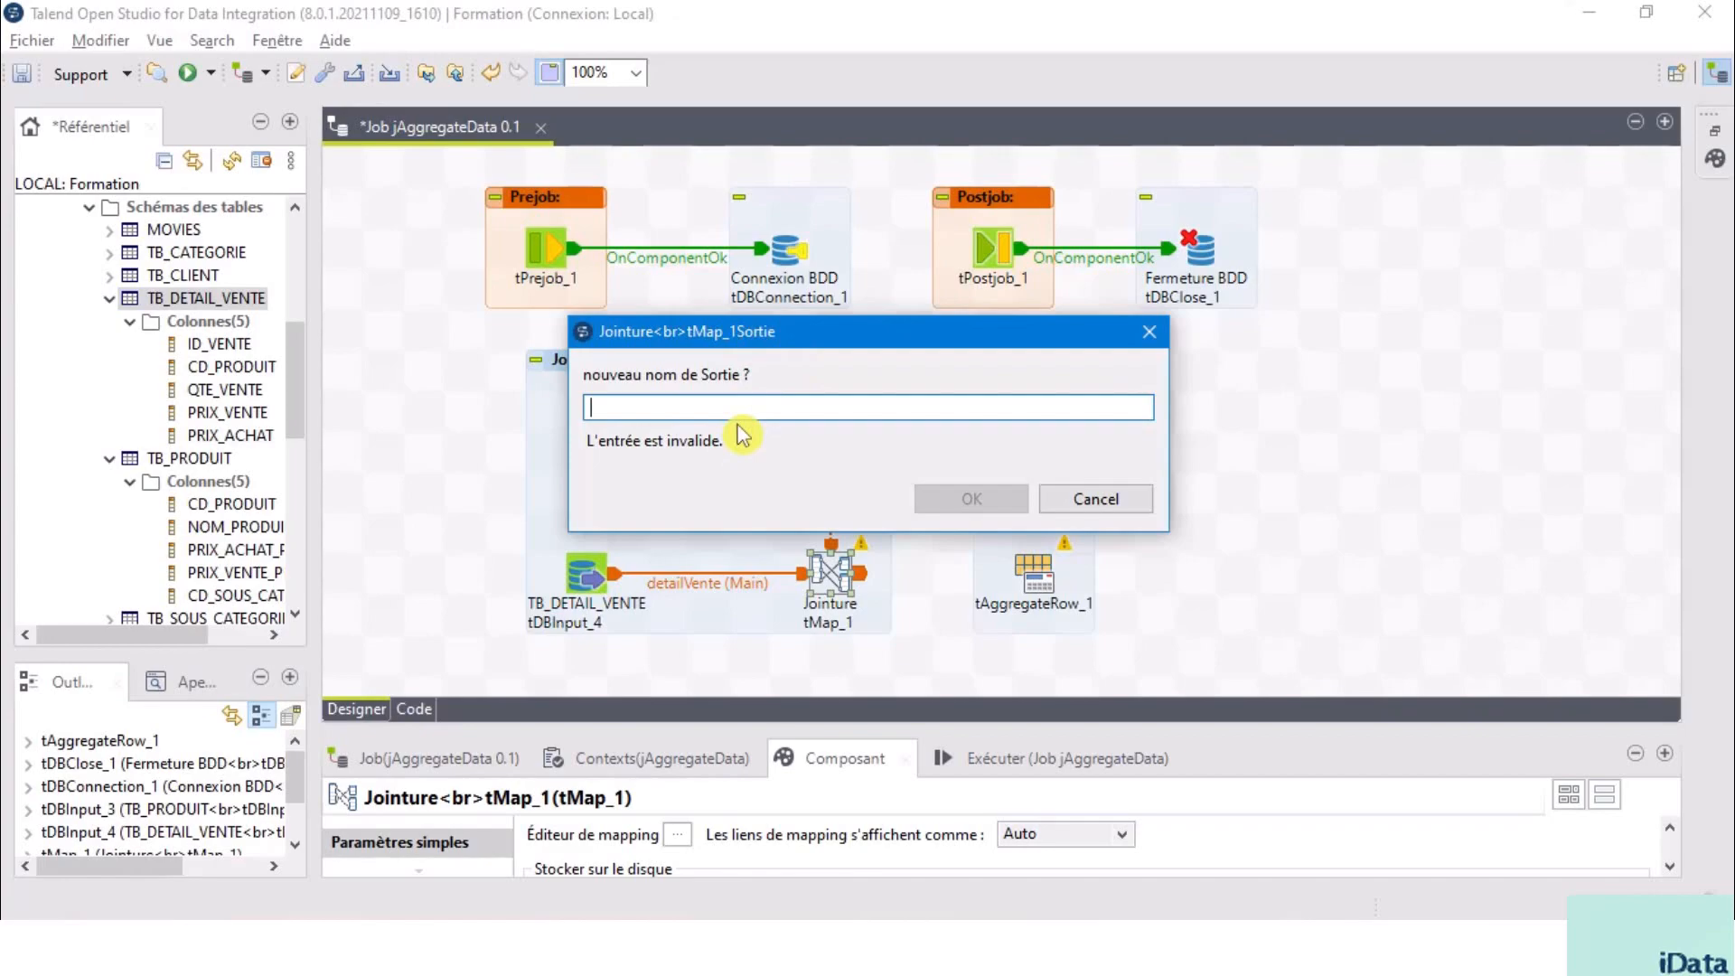
pyautogui.write('detailVentes')
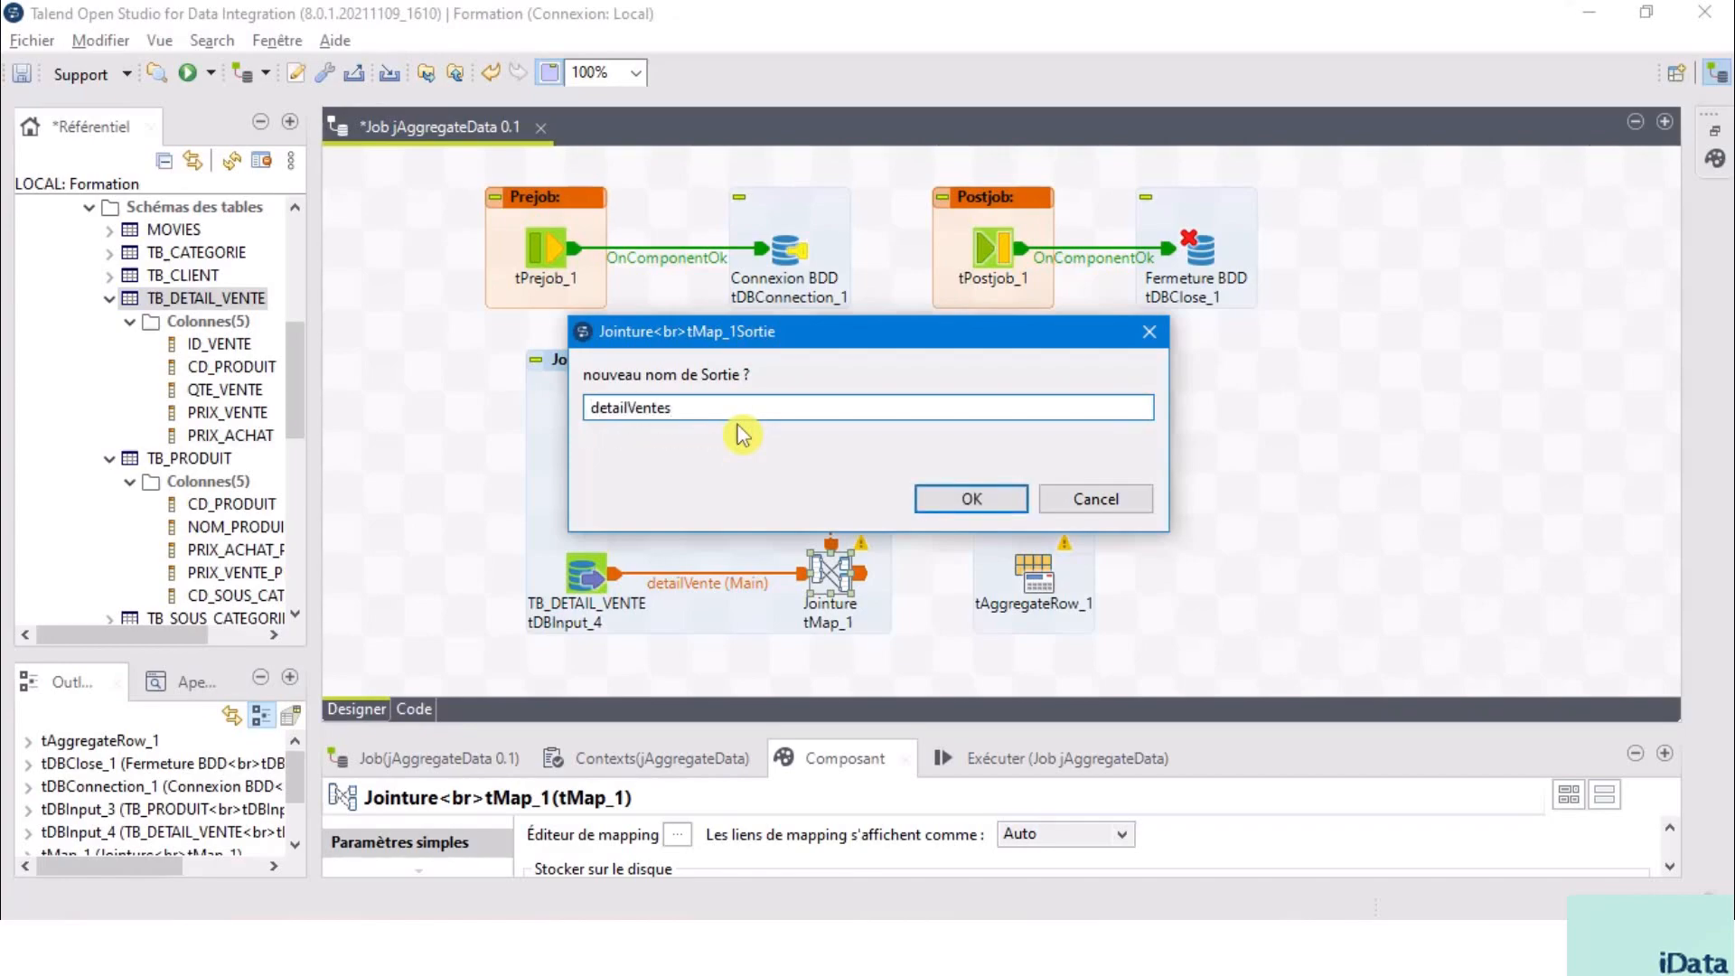
pyautogui.click(968, 498)
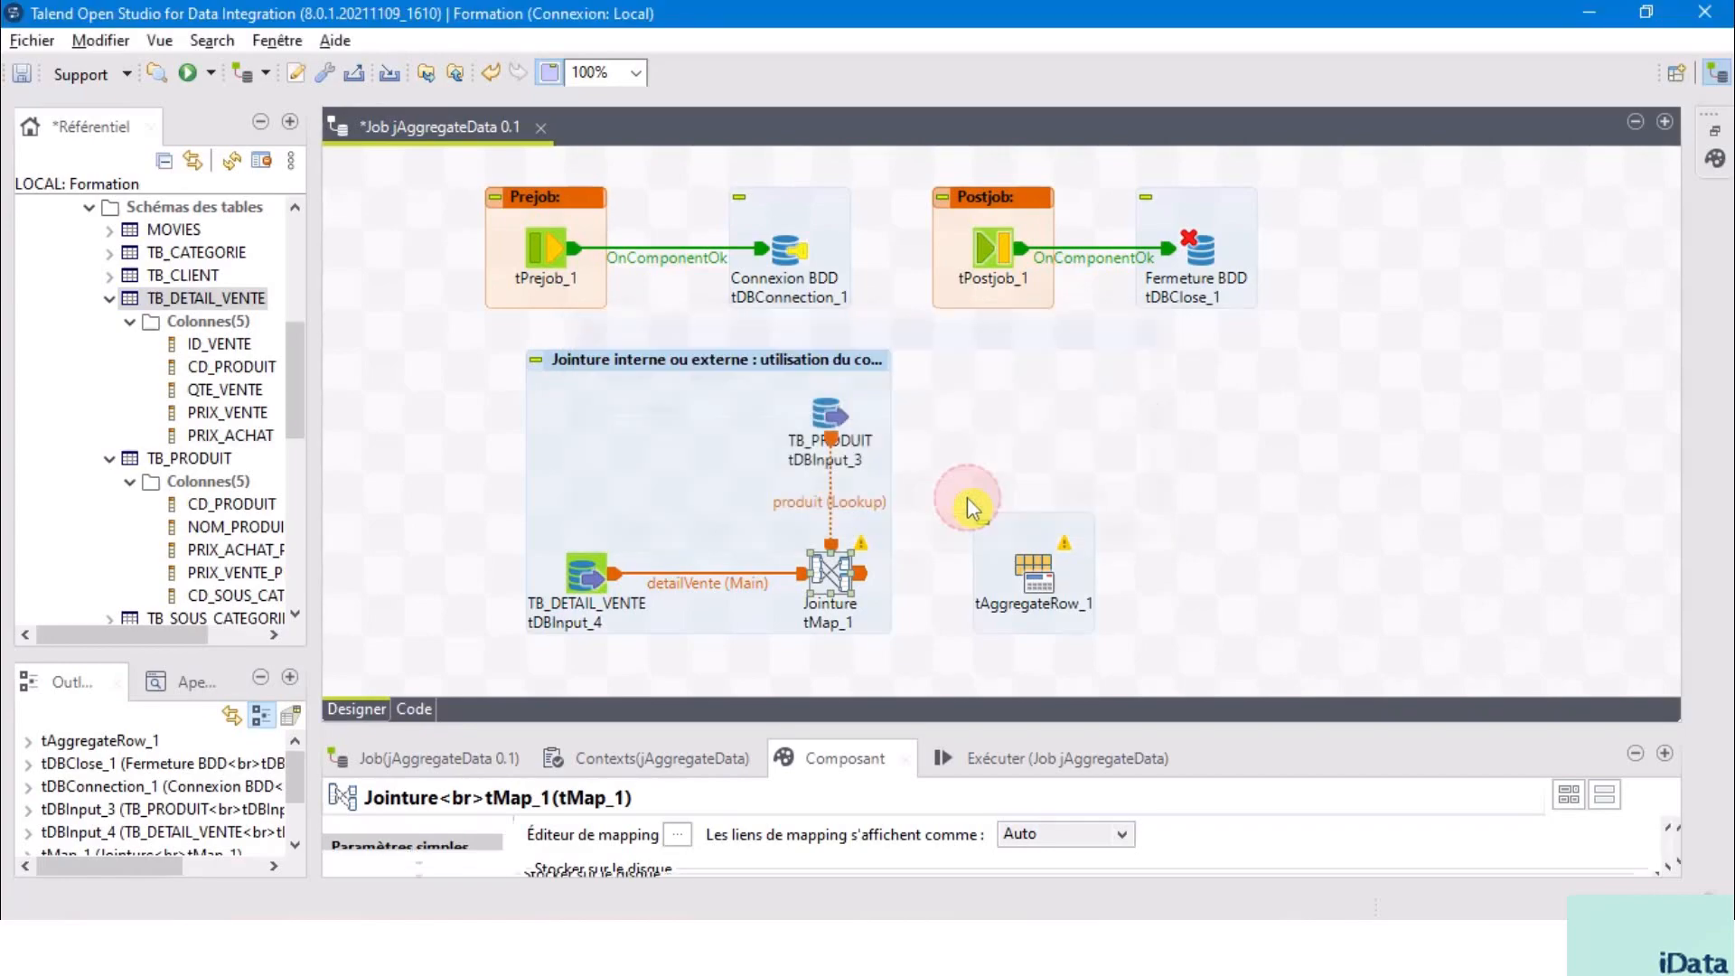
# In the tMap_1 mapping editor, clear the join key expression on CD_PRODUIT in the produit lookup and collapse the lookup's join settings.
pyautogui.doubleClick(831, 583)
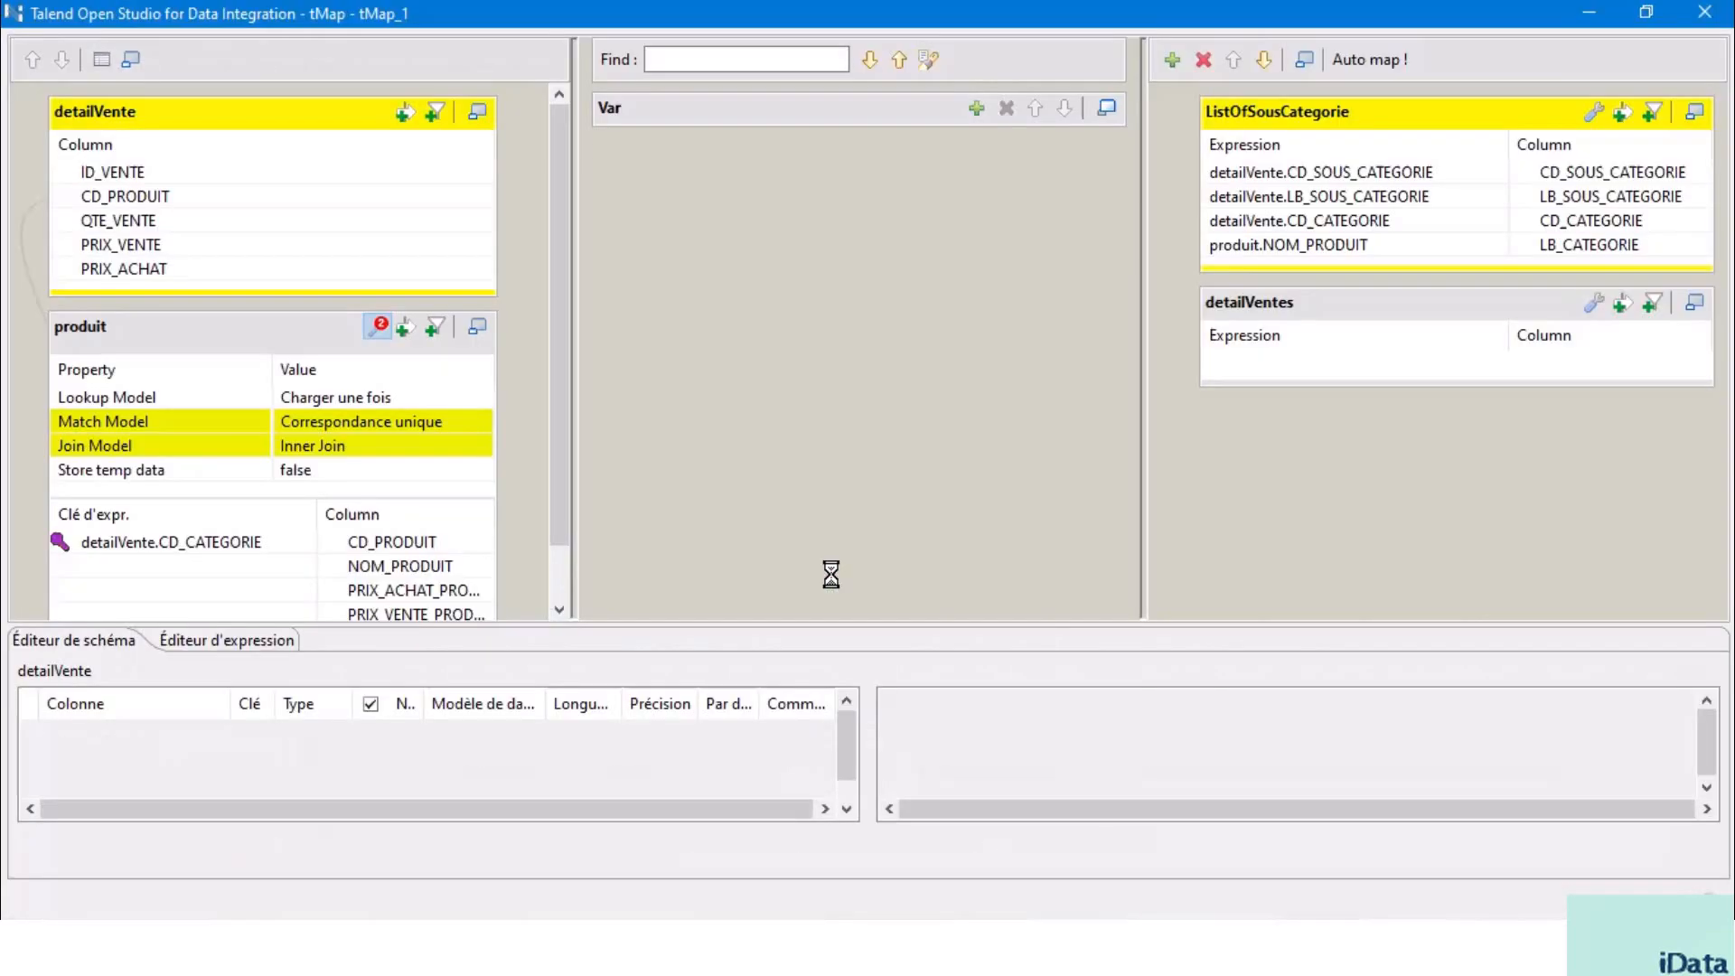
pyautogui.click(249, 549)
pyautogui.press('BackSpace')
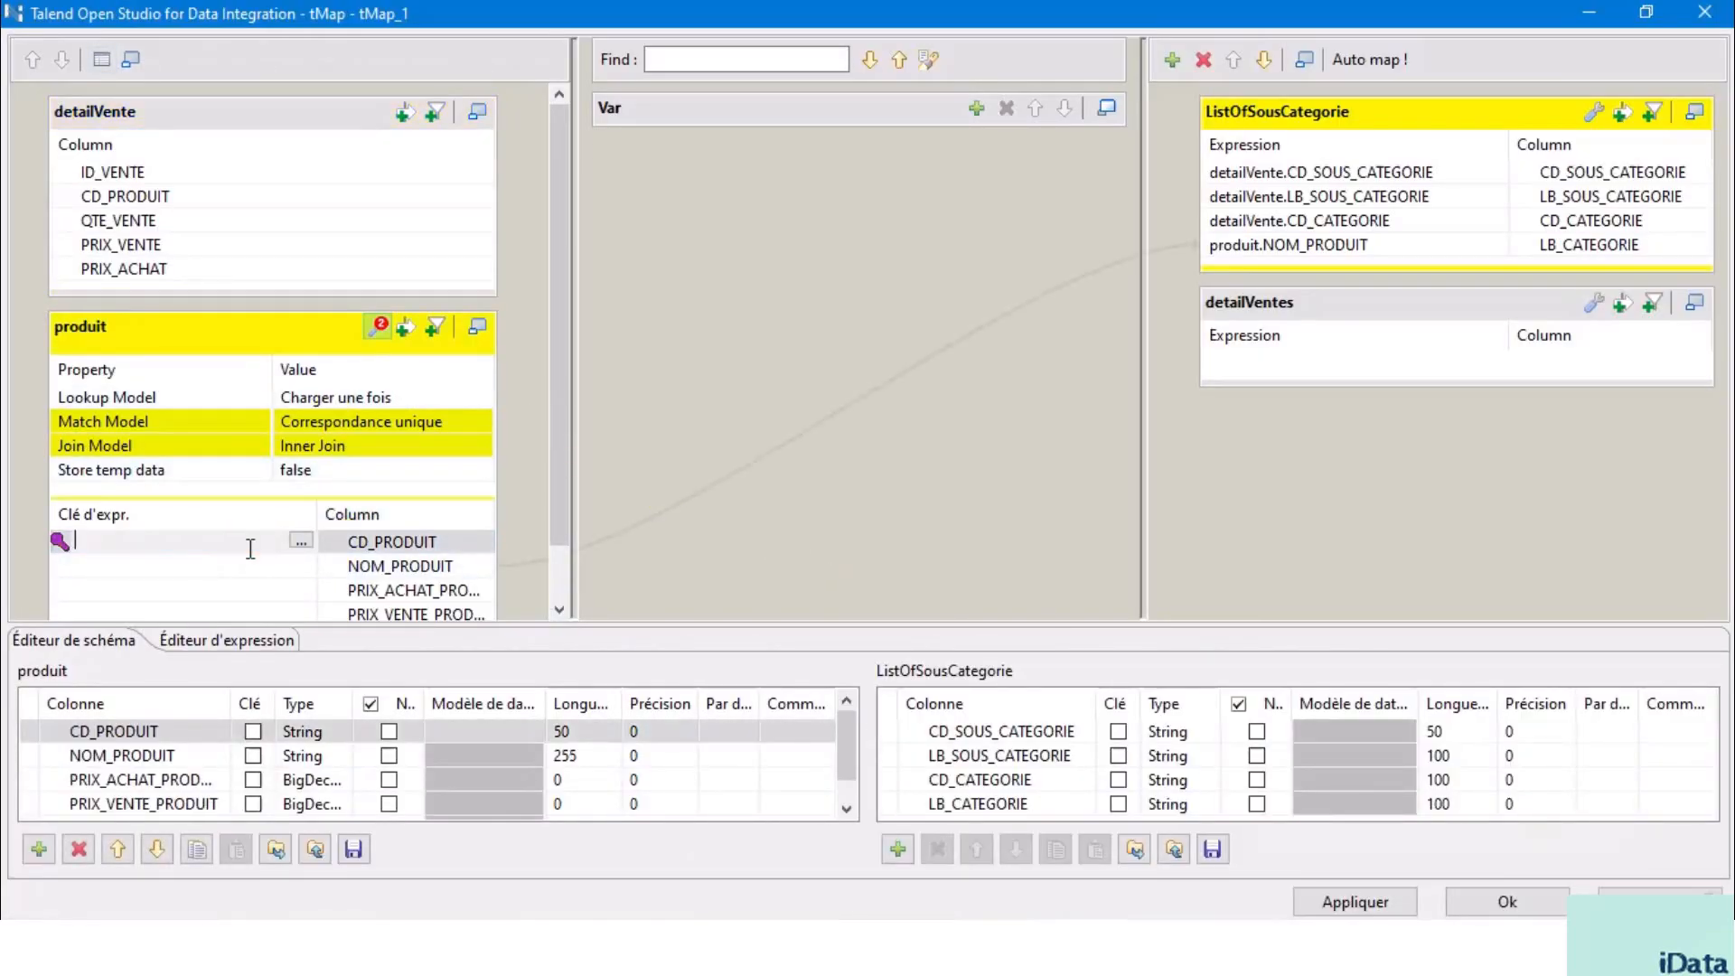
pyautogui.click(200, 564)
pyautogui.click(379, 326)
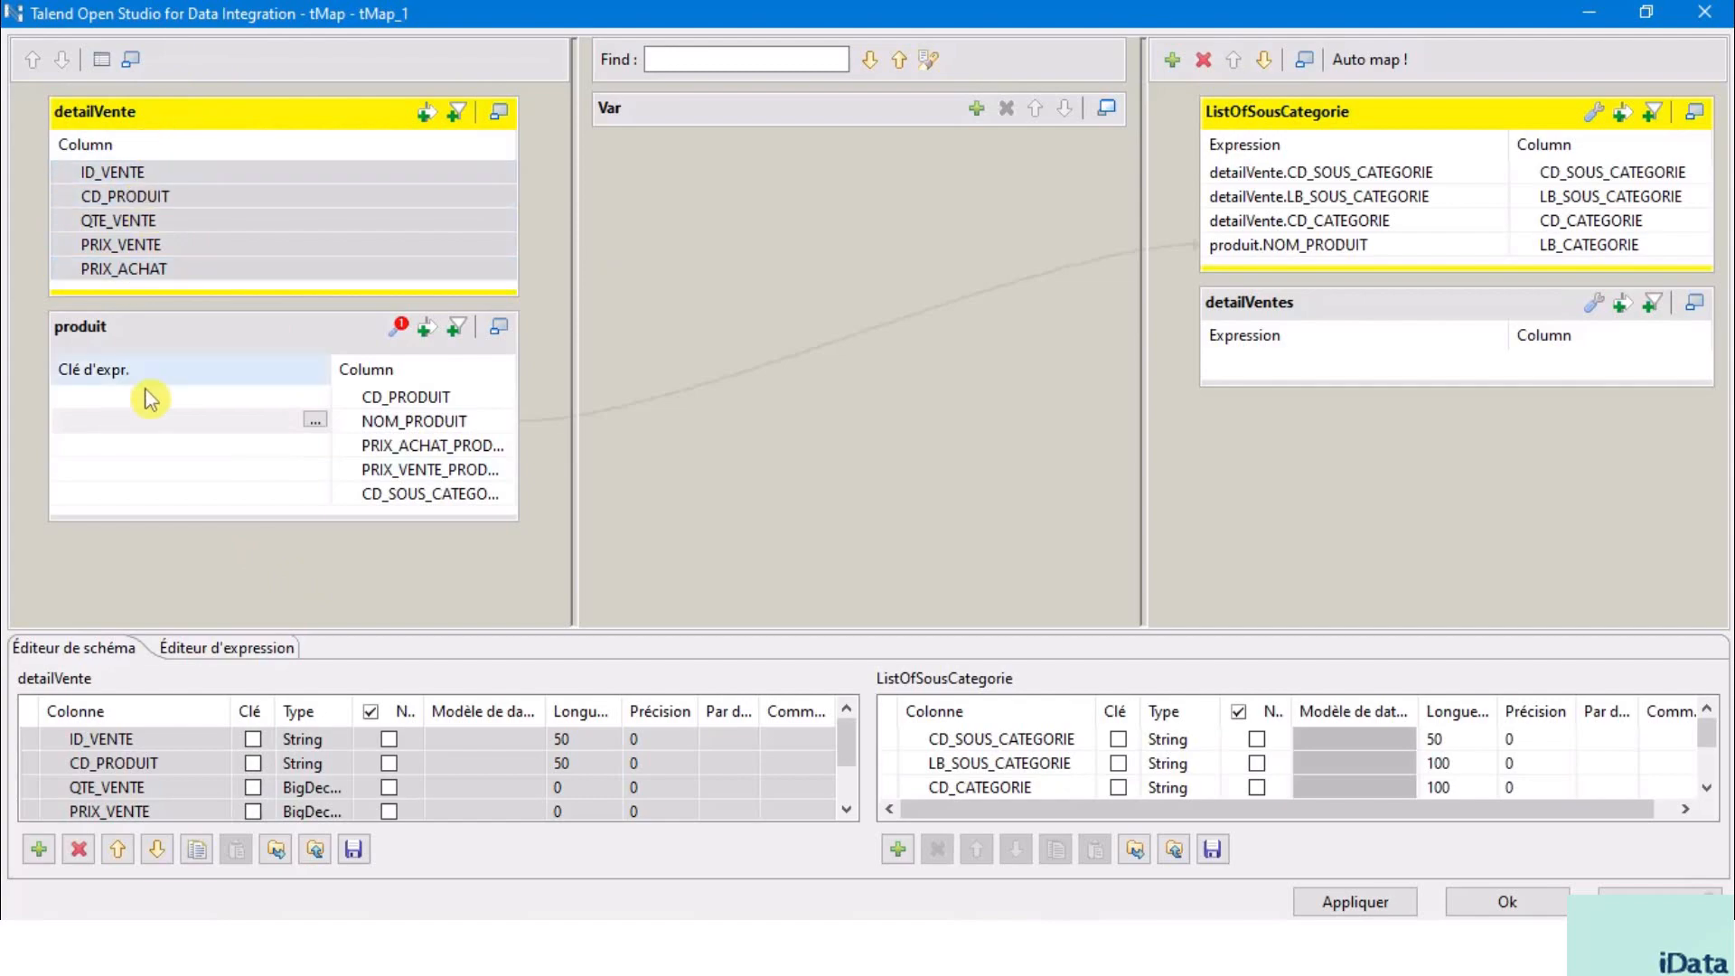
pyautogui.click(166, 350)
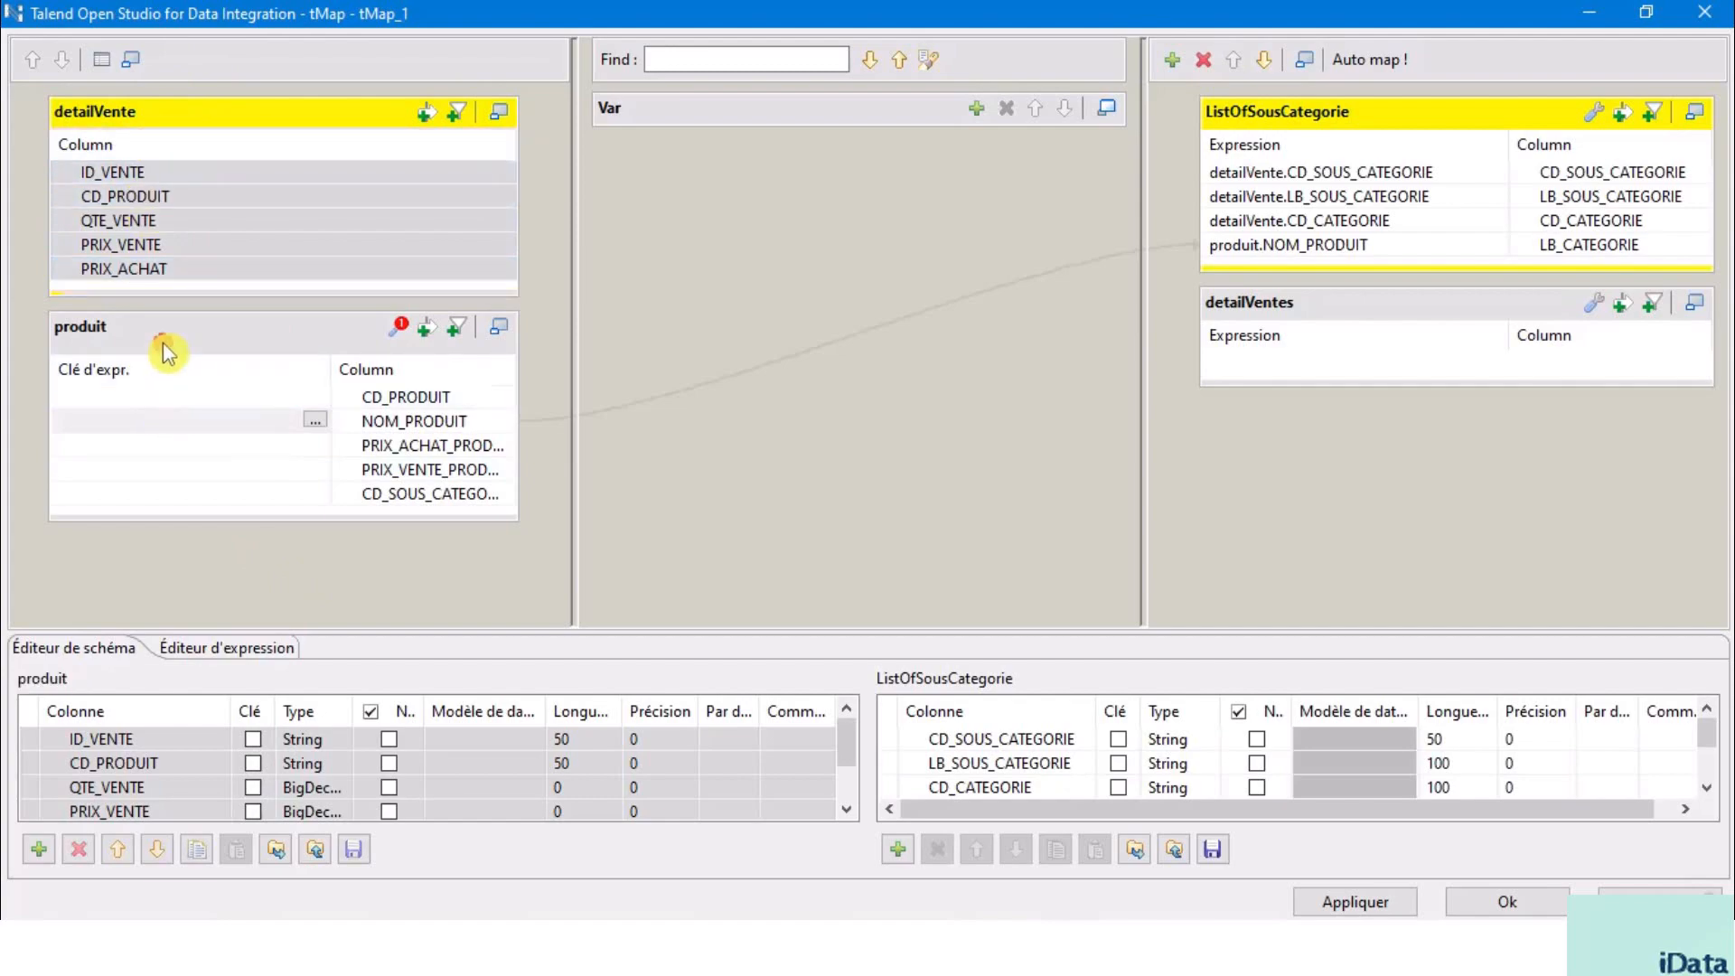
# Use detailVente.CD_PRODUIT as the join key expression for CD_PRODUIT in the produit lookup and check the lookup's join settings.
pyautogui.click(152, 201)
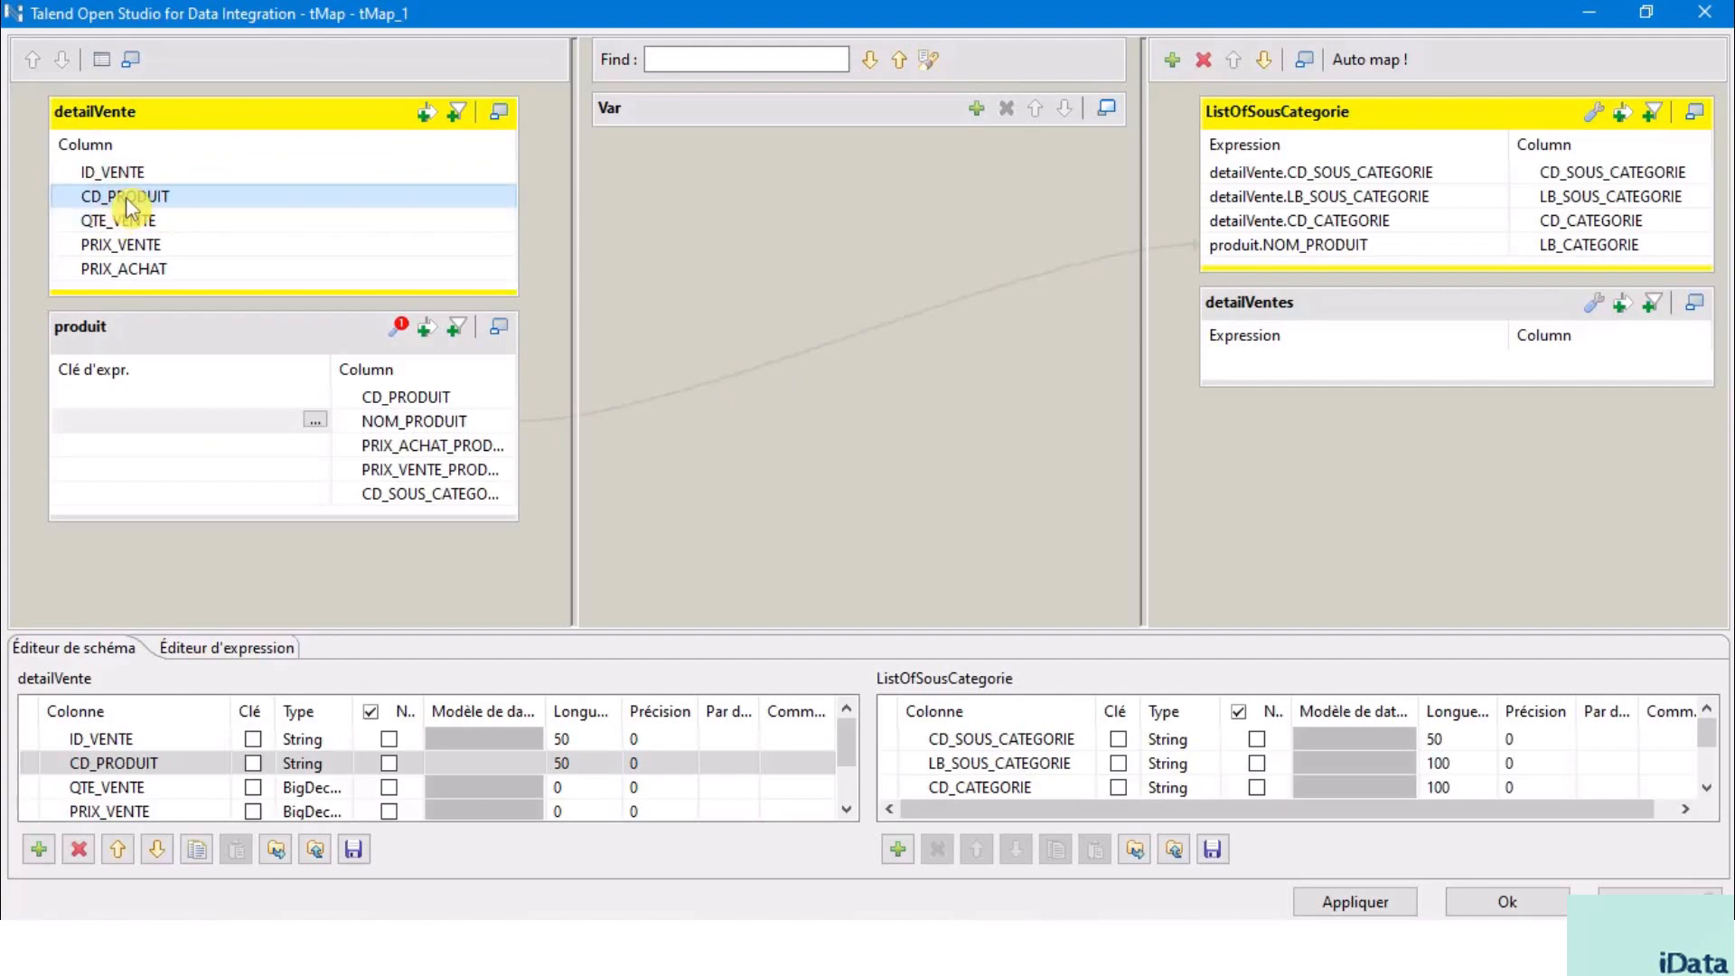
pyautogui.moveTo(129, 207); pyautogui.dragTo(111, 397)
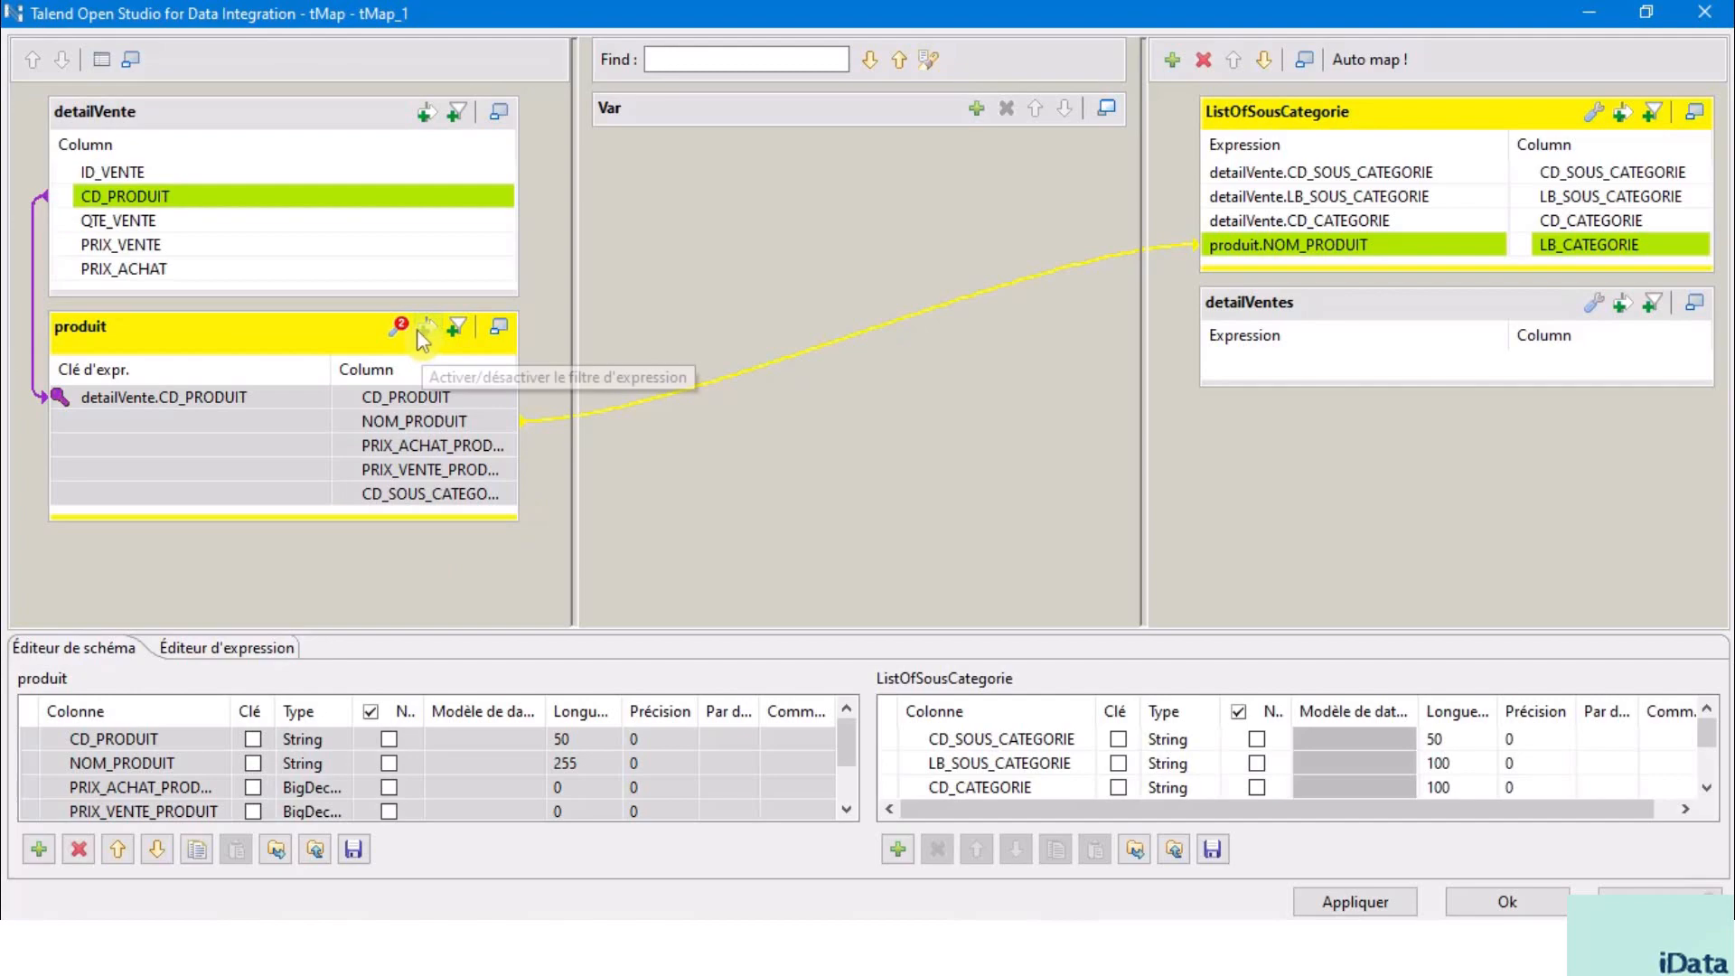
pyautogui.click(398, 325)
pyautogui.click(381, 424)
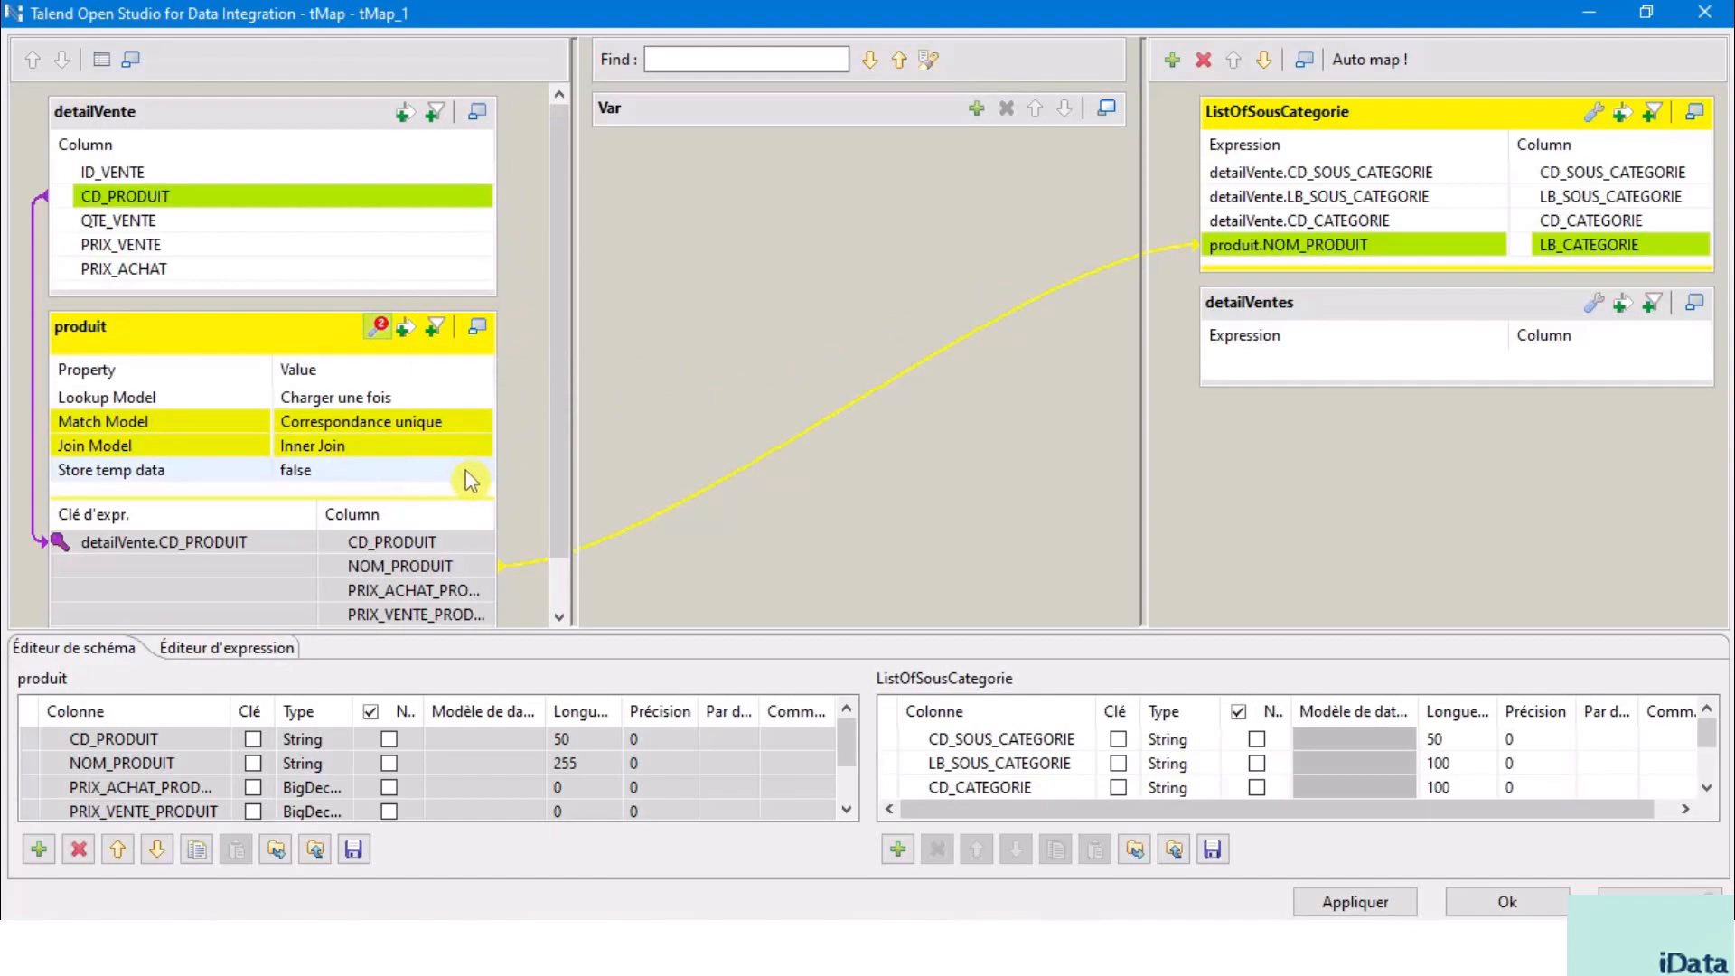
pyautogui.click(425, 565)
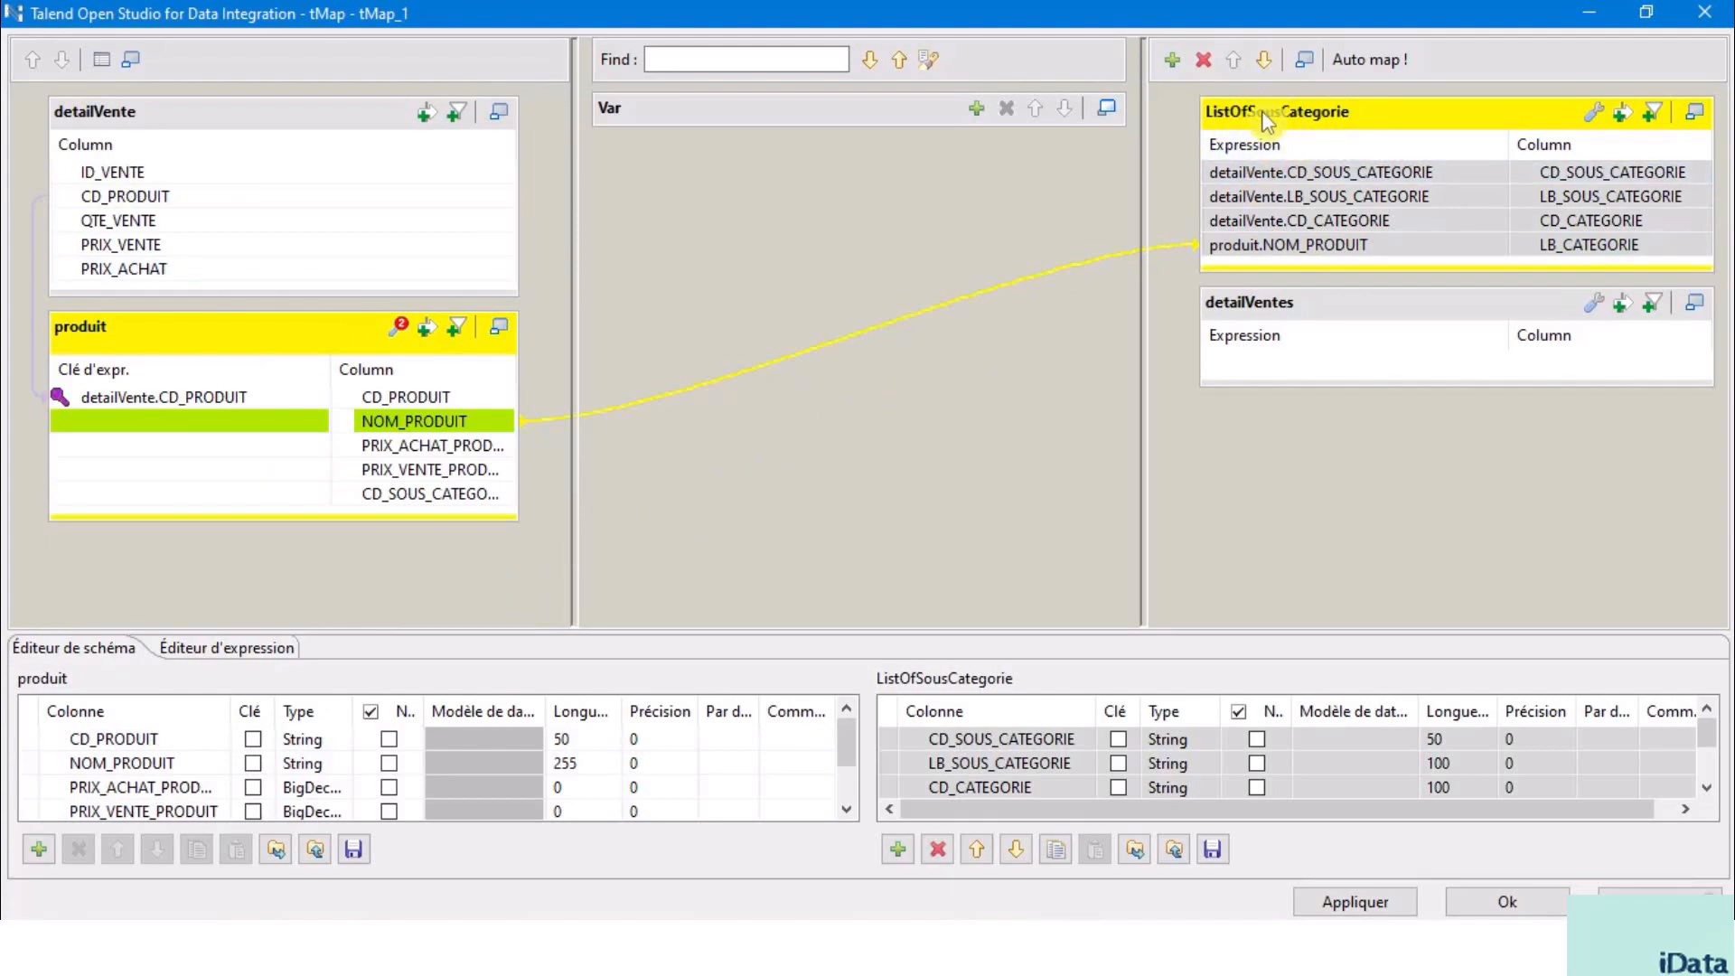
# Delete the ListOfSousCategorie output table and enlarge the empty detailVentes output table.
pyautogui.click(1205, 62)
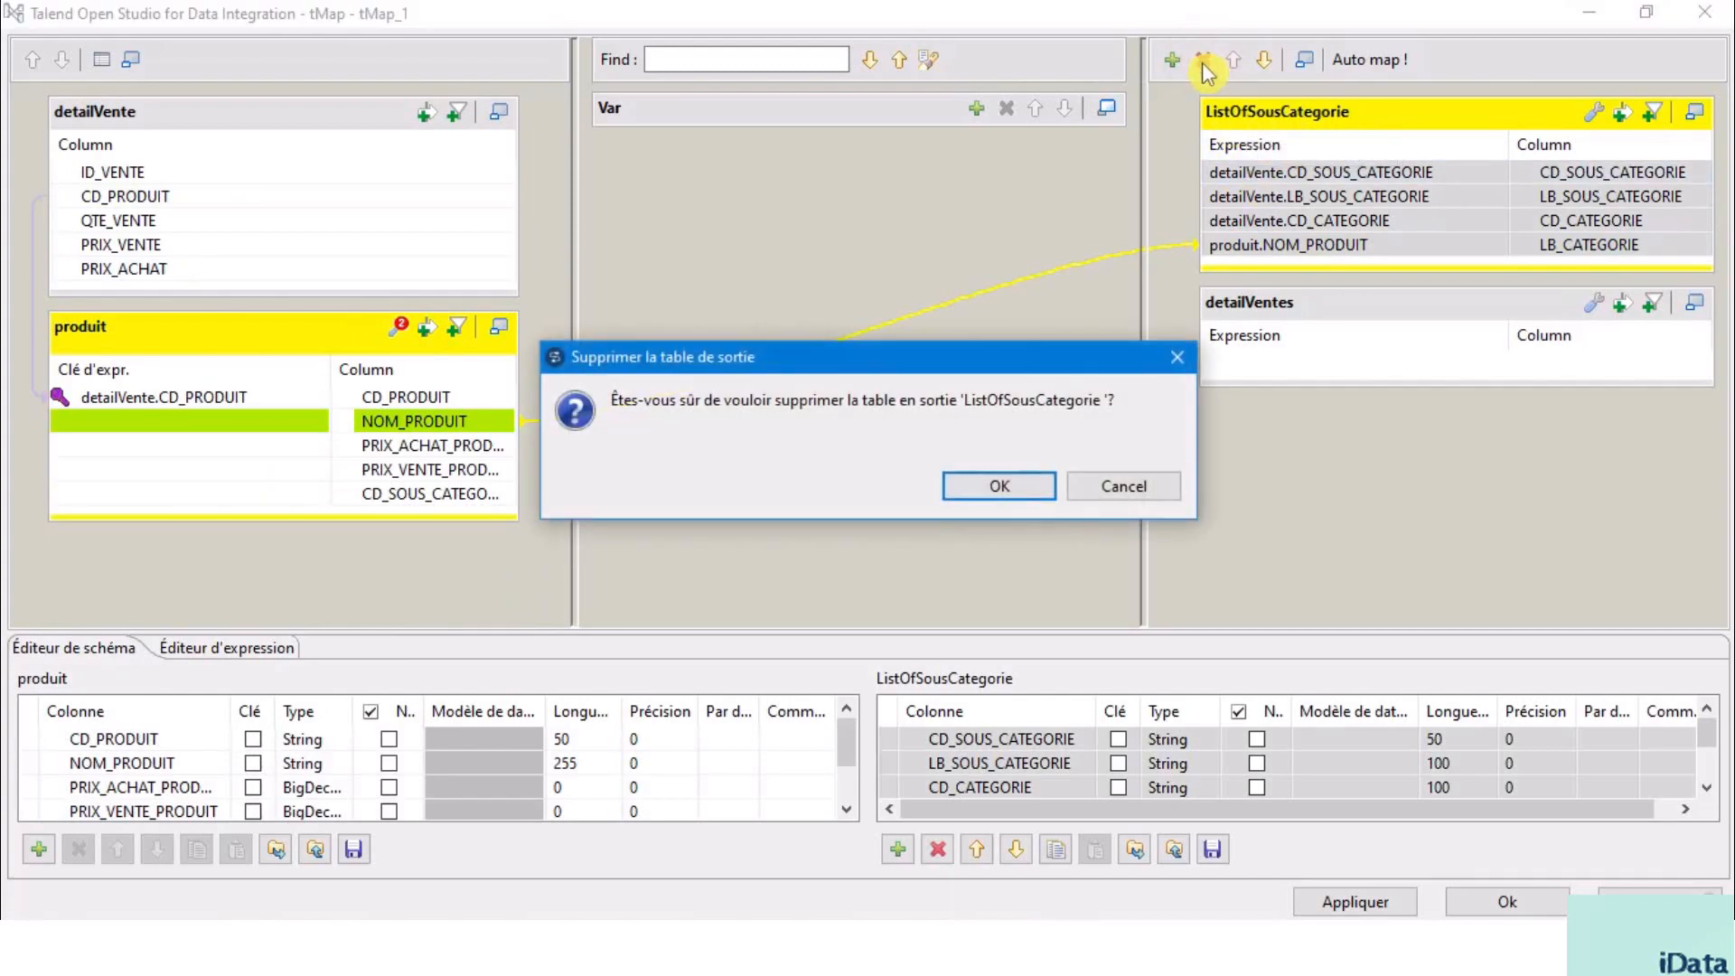
pyautogui.click(1012, 482)
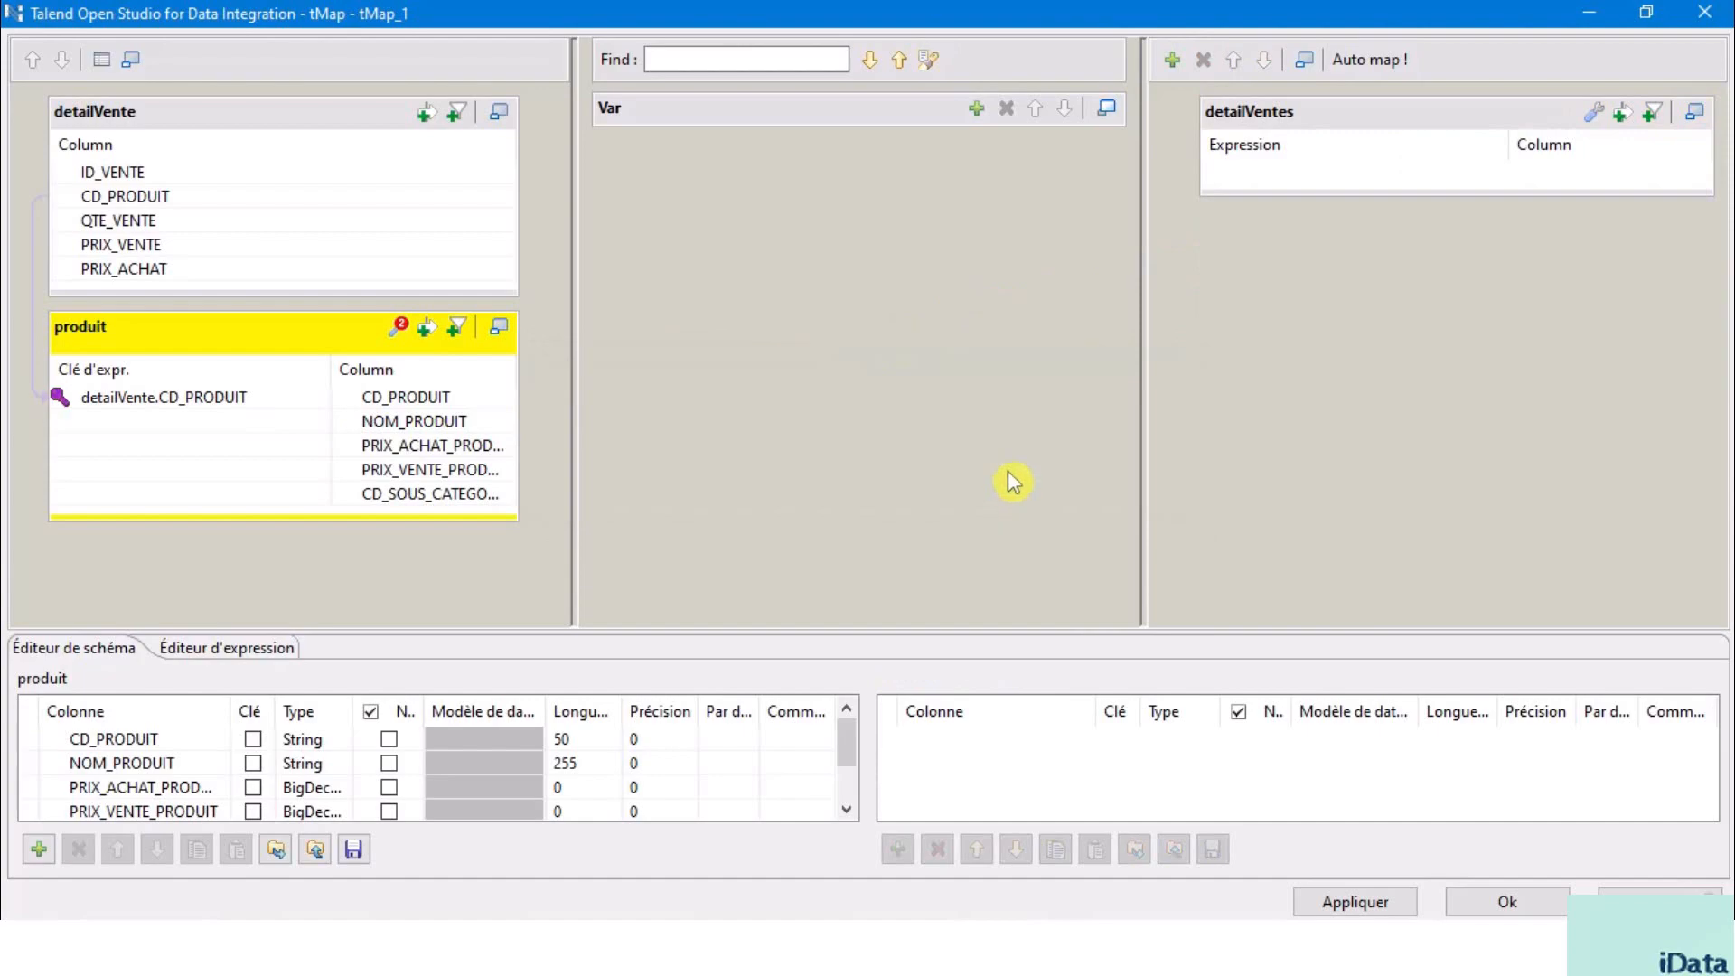
pyautogui.click(1279, 111)
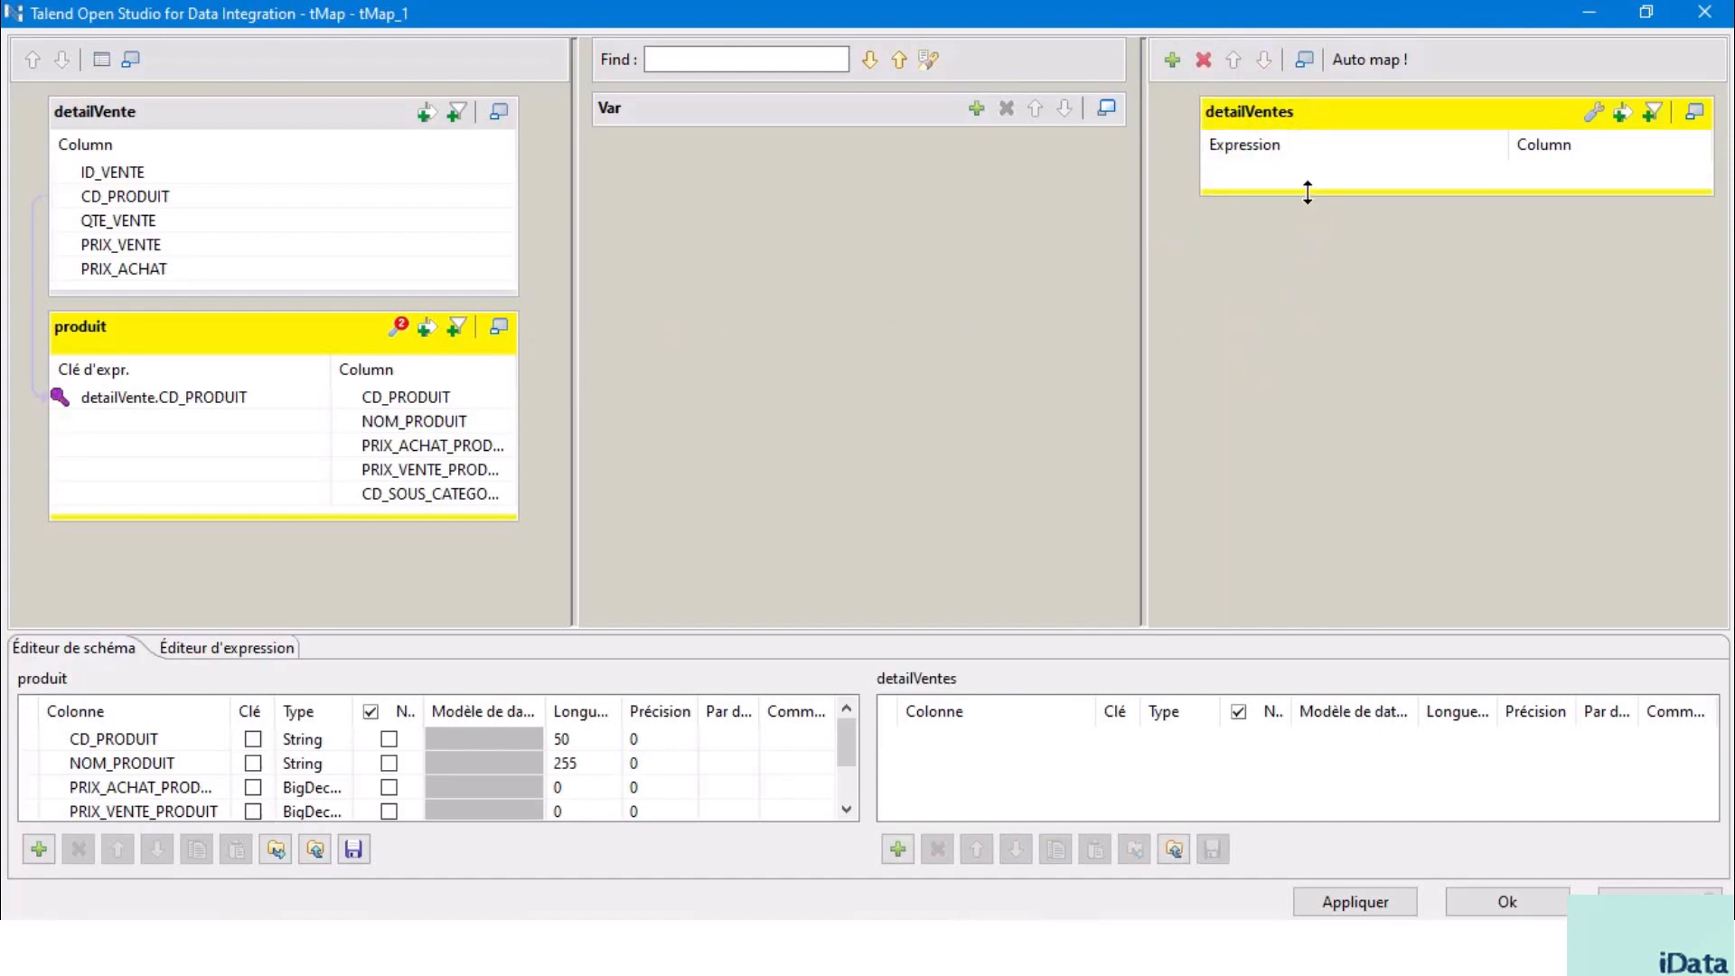
pyautogui.moveTo(1308, 192); pyautogui.dragTo(1315, 374)
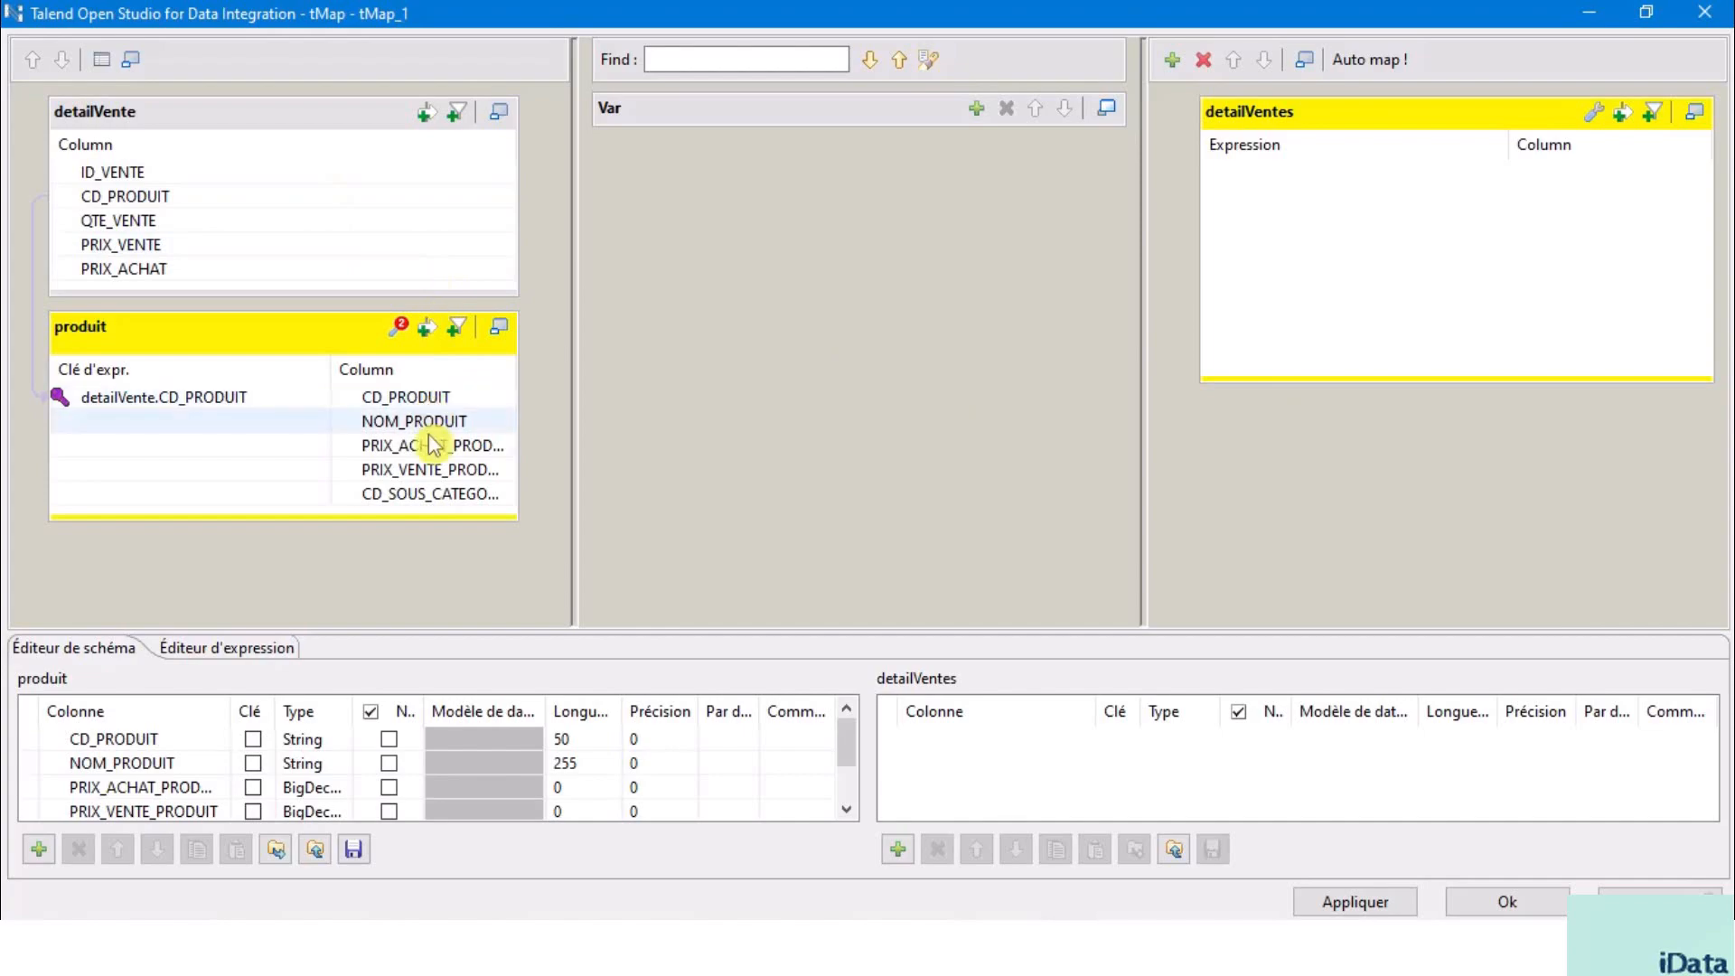
# Map CD_PRODUIT, the lookup's NOM_PRODUIT, ID_VENTE, QTE_VENTE, PRIX_VENTE and PRIX_ACHAT, in that order, into the detailVentes output.
pyautogui.click(280, 202)
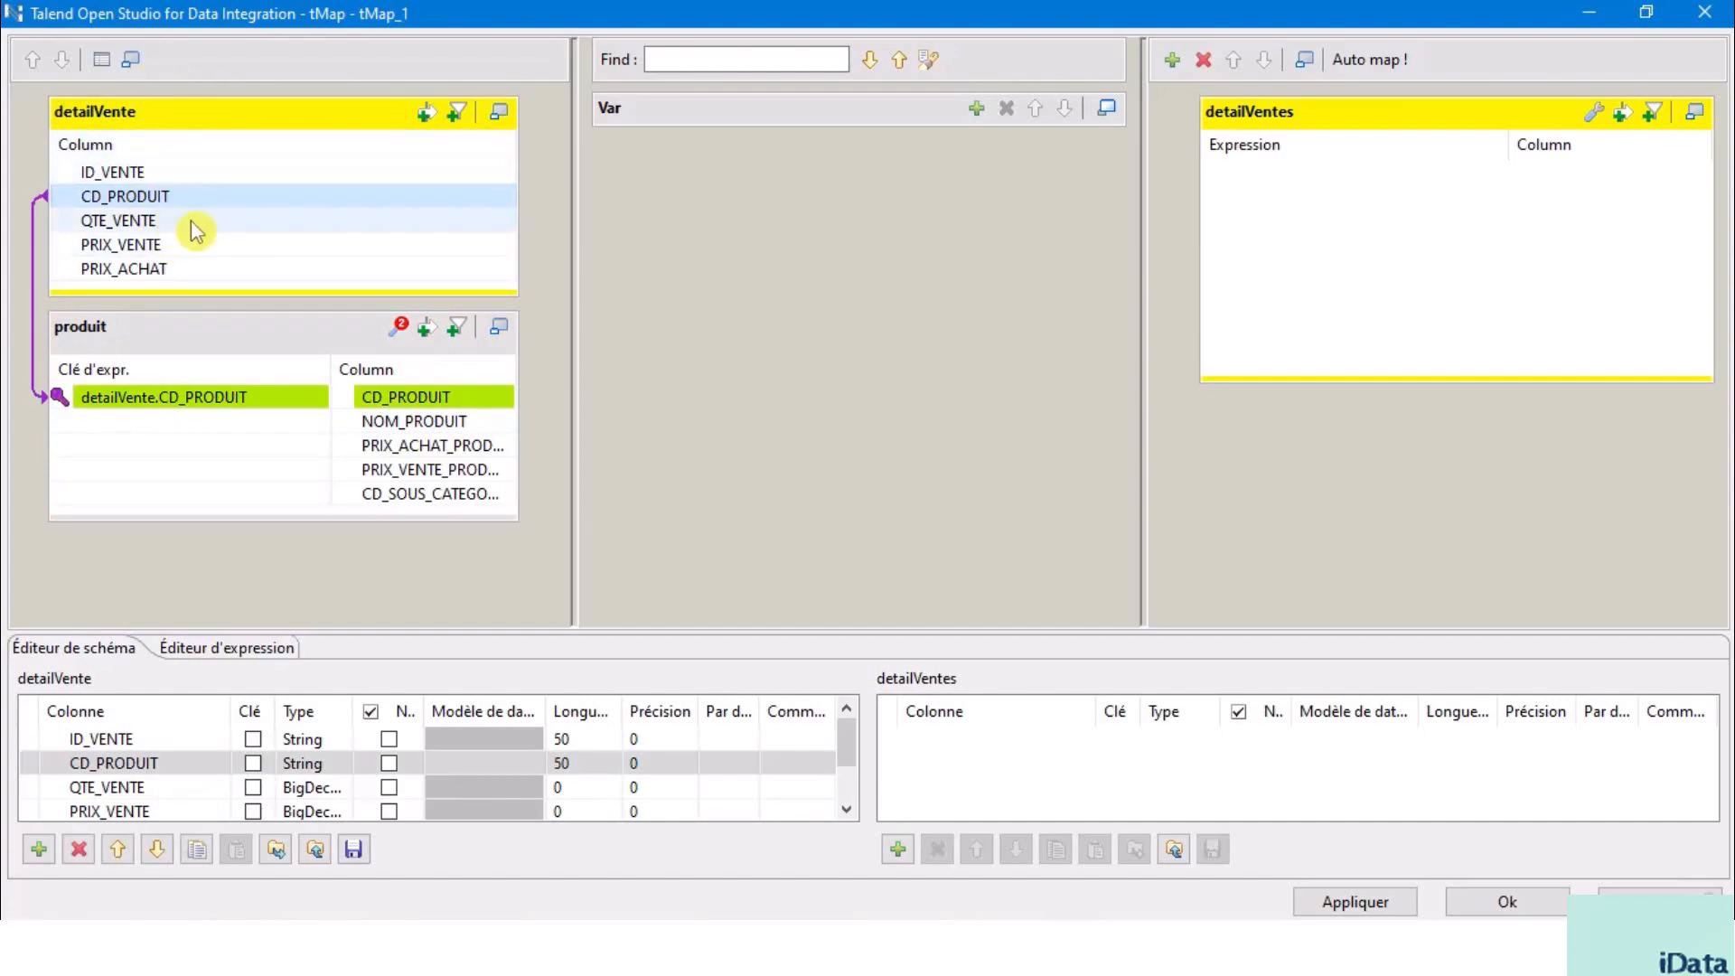
pyautogui.moveTo(171, 195); pyautogui.dragTo(1416, 203)
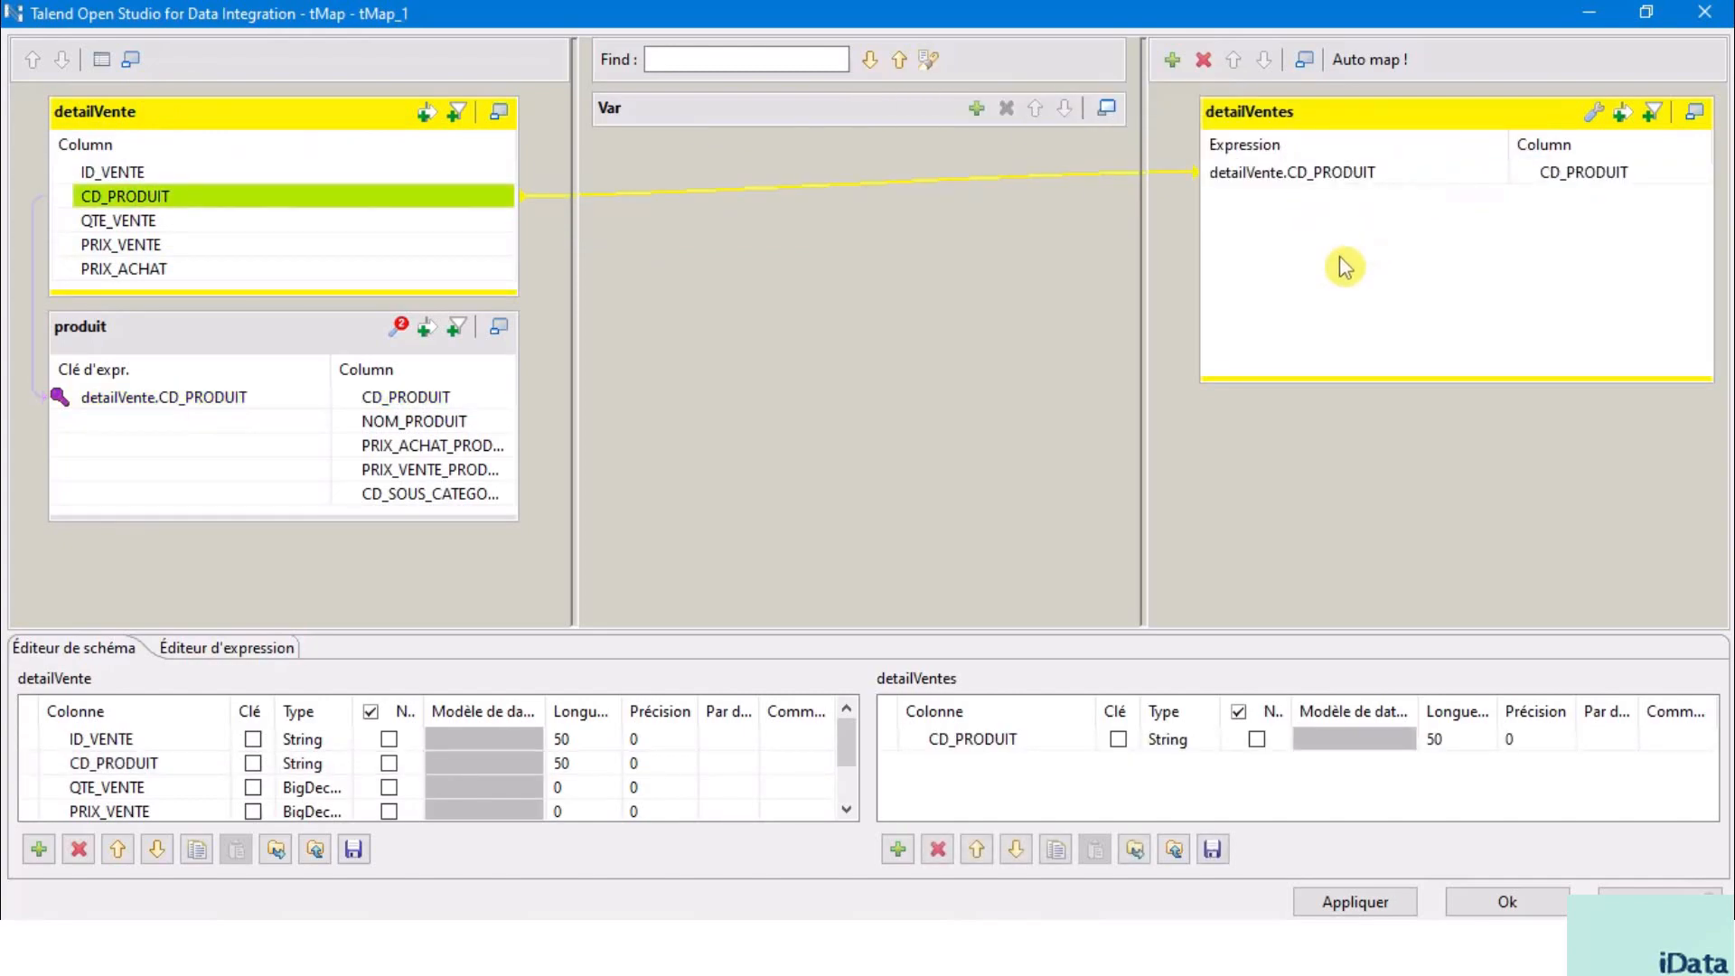
pyautogui.click(1268, 172)
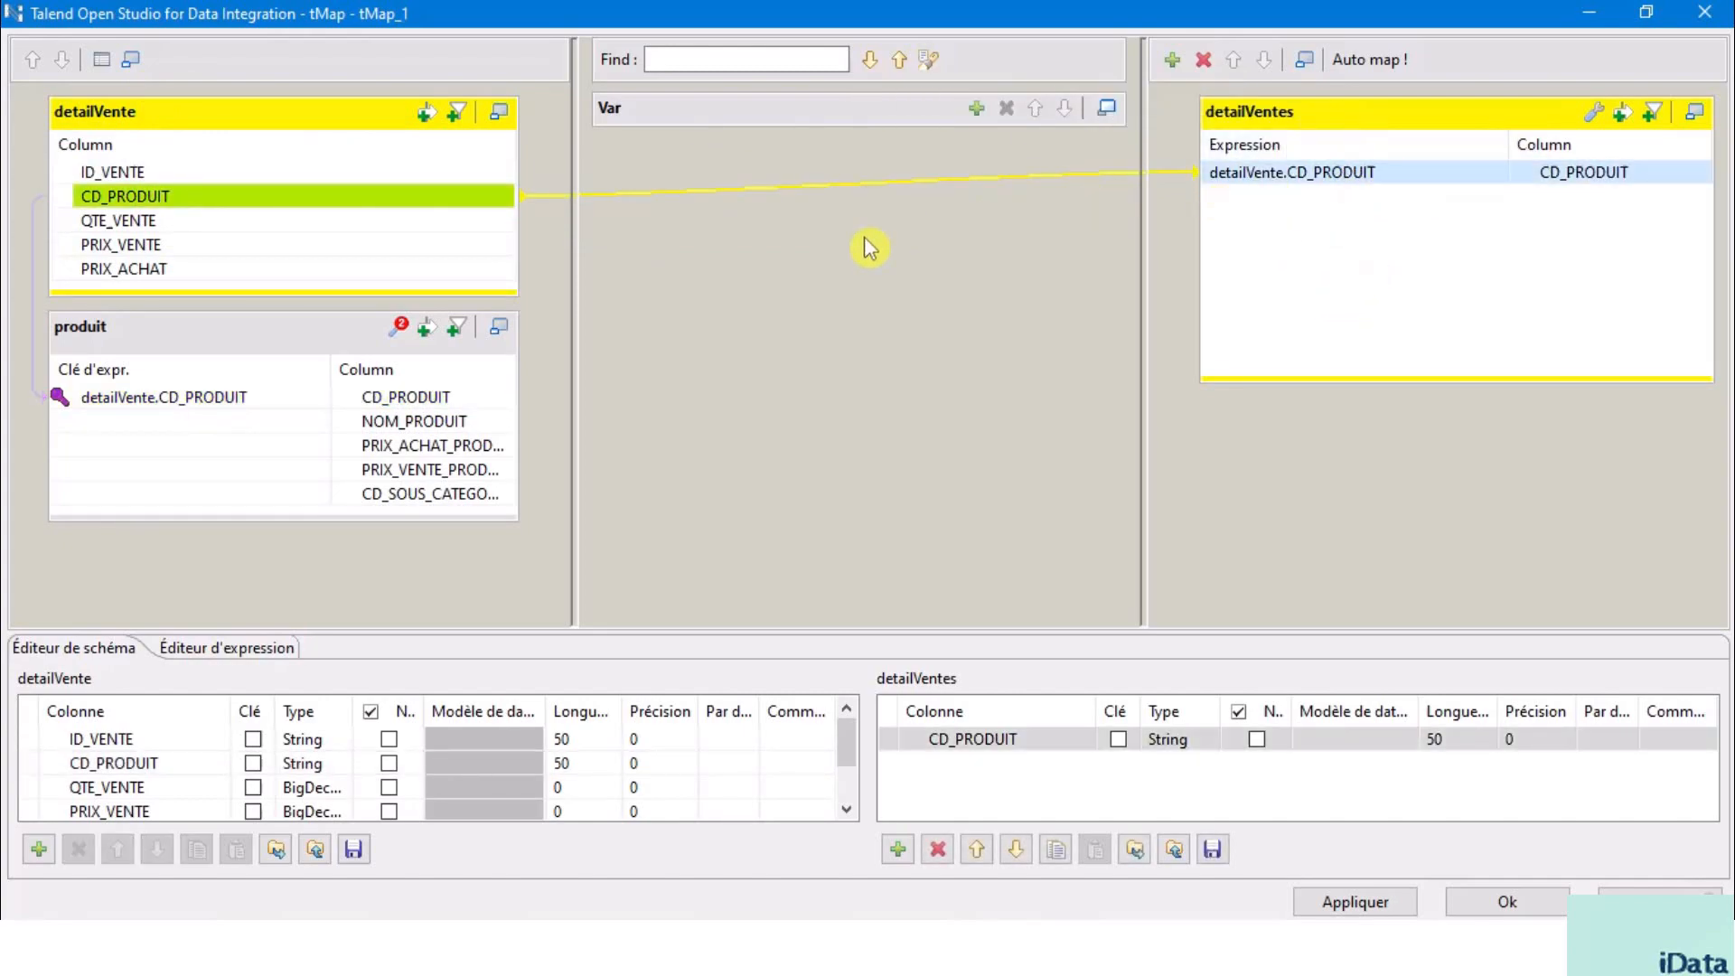
pyautogui.moveTo(426, 432); pyautogui.dragTo(1452, 218)
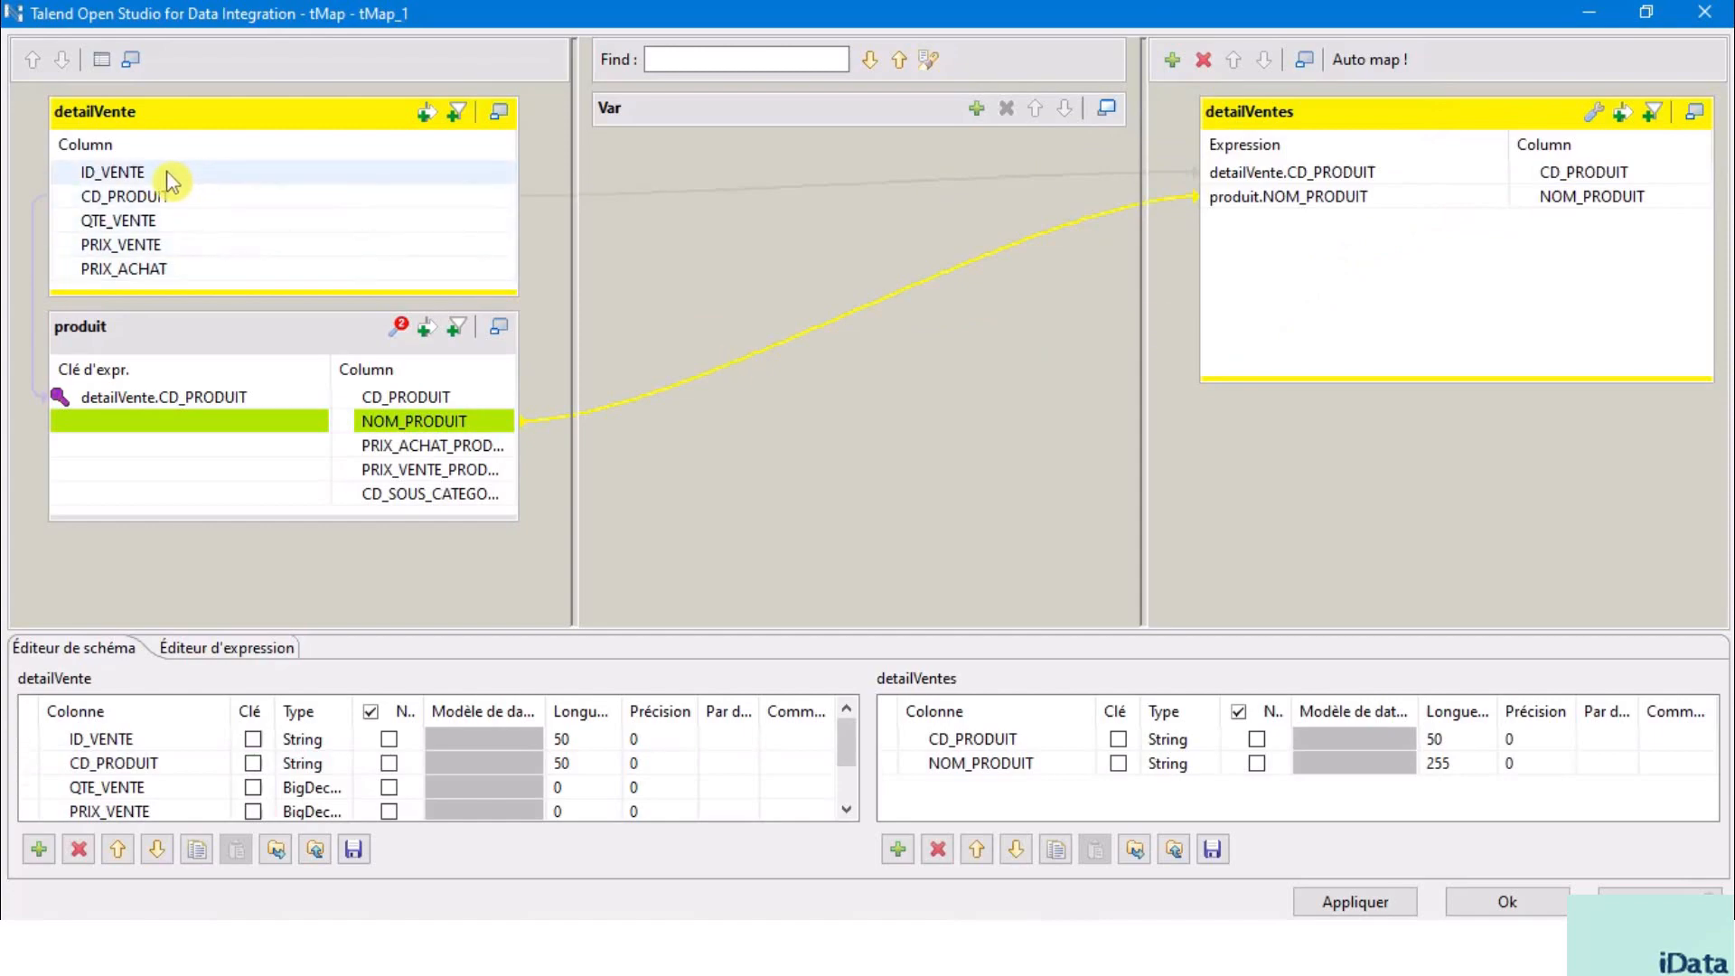
pyautogui.moveTo(172, 173); pyautogui.dragTo(1396, 259)
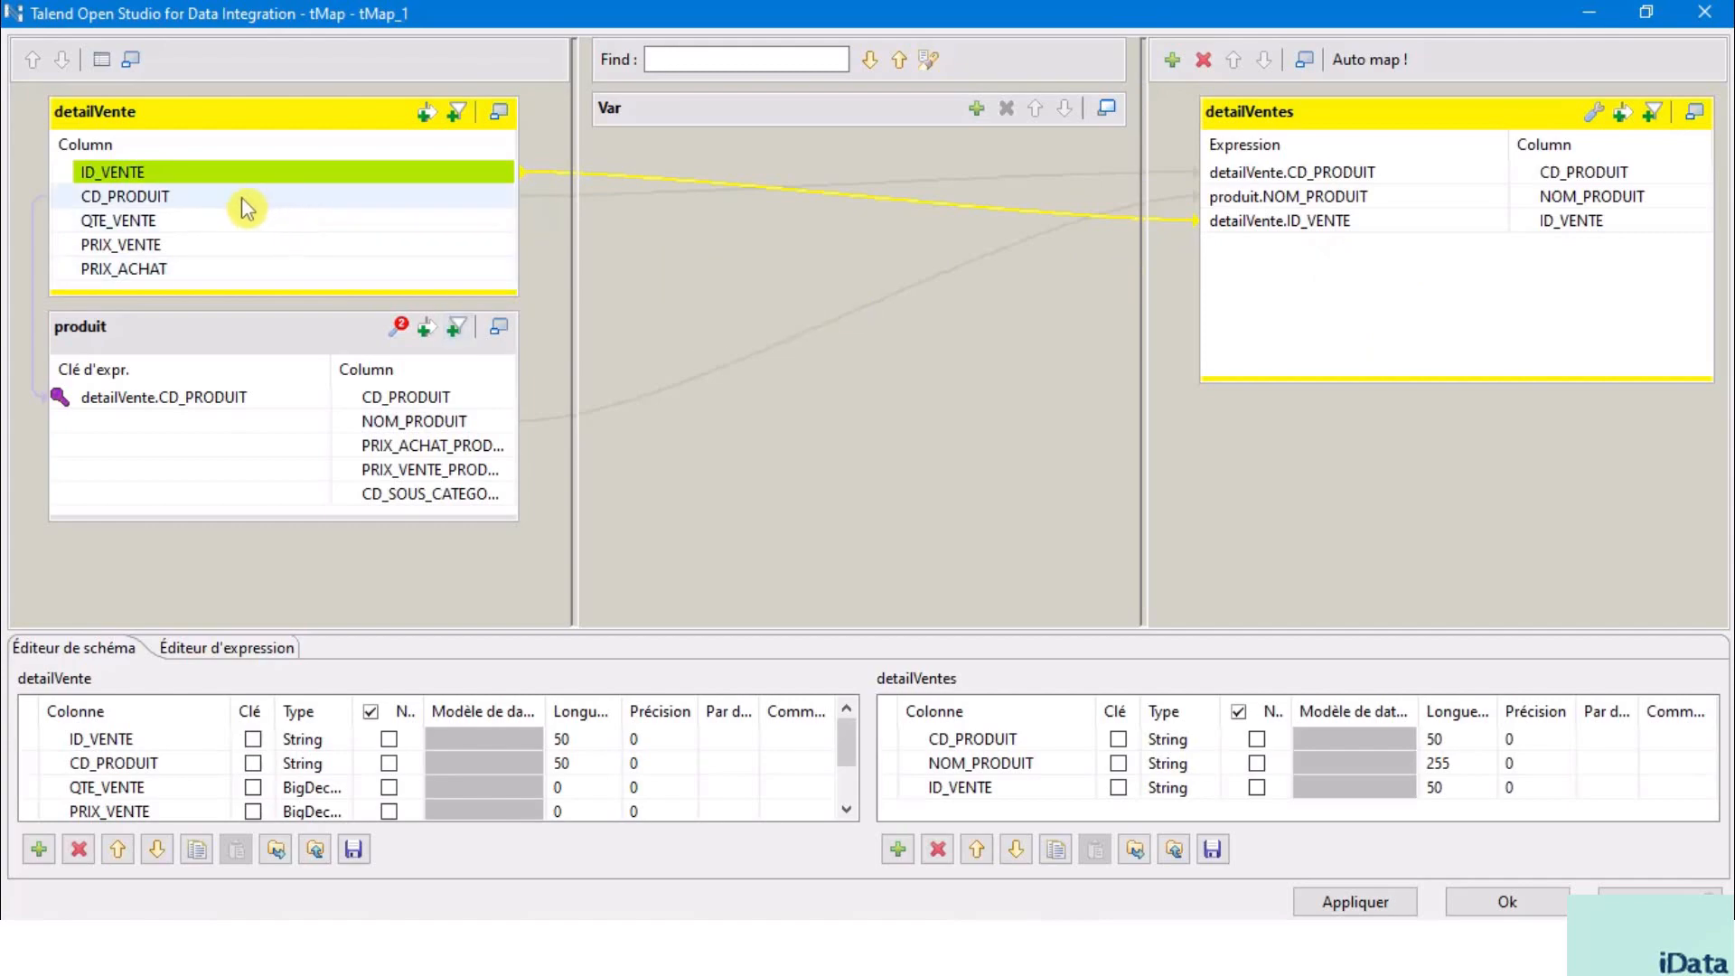
pyautogui.moveTo(232, 236); pyautogui.dragTo(1365, 288)
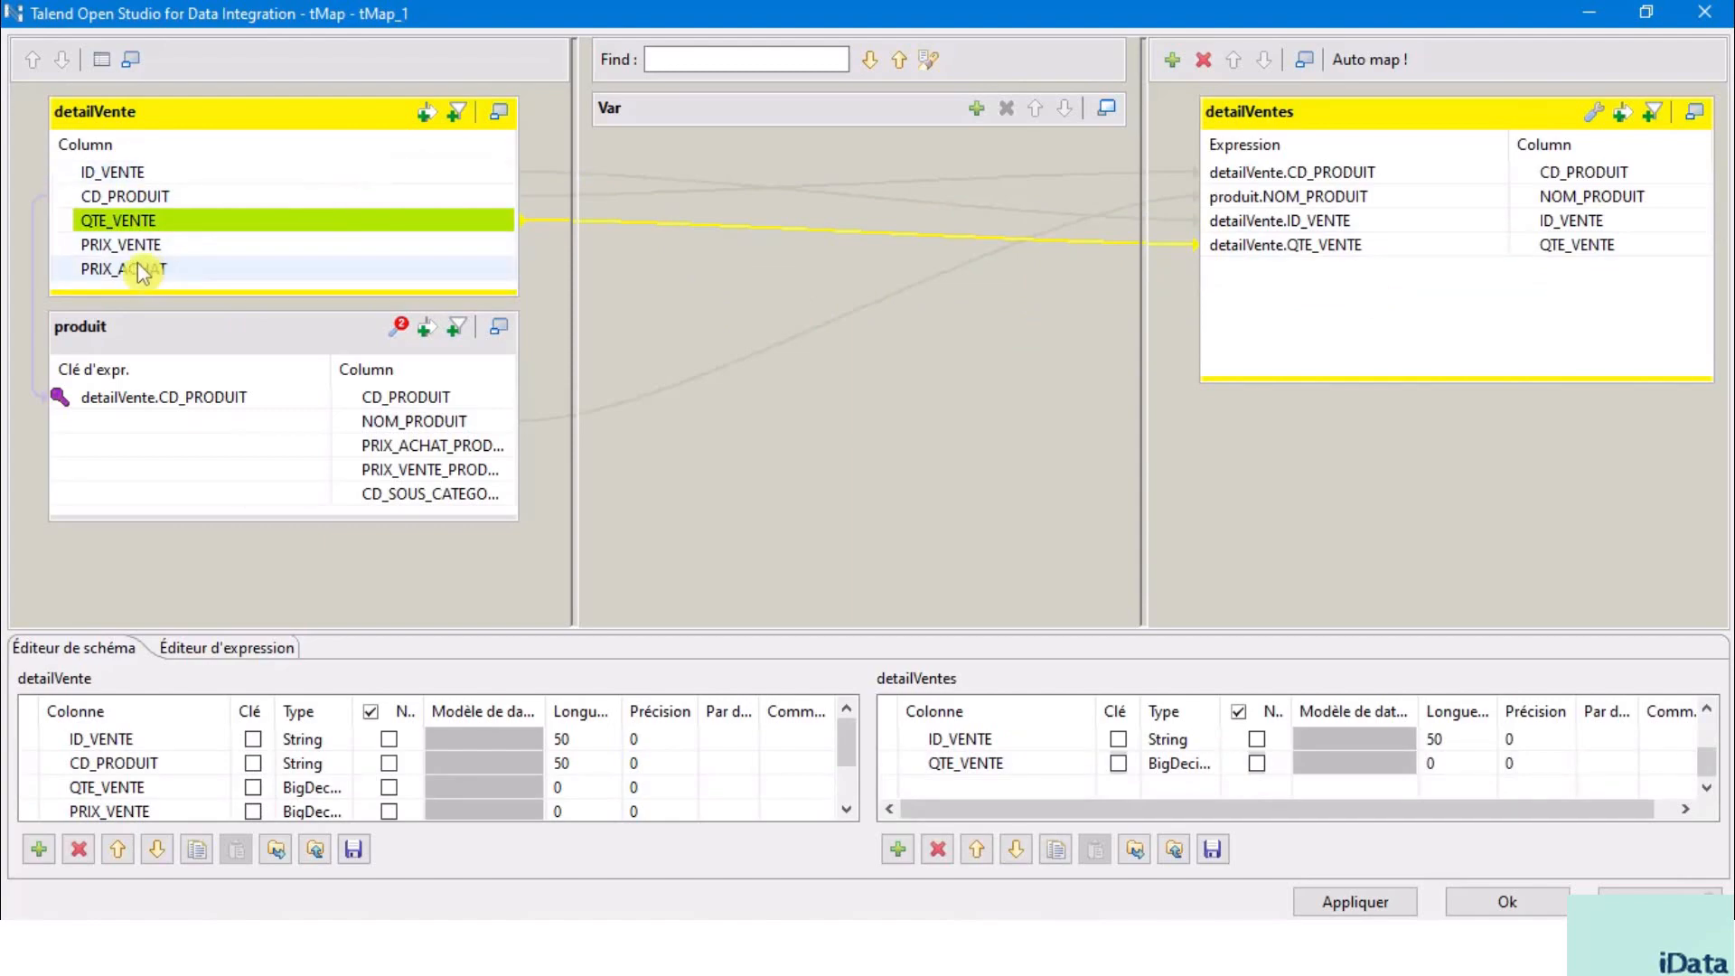
pyautogui.moveTo(142, 244); pyautogui.dragTo(1314, 288)
pyautogui.click(259, 263)
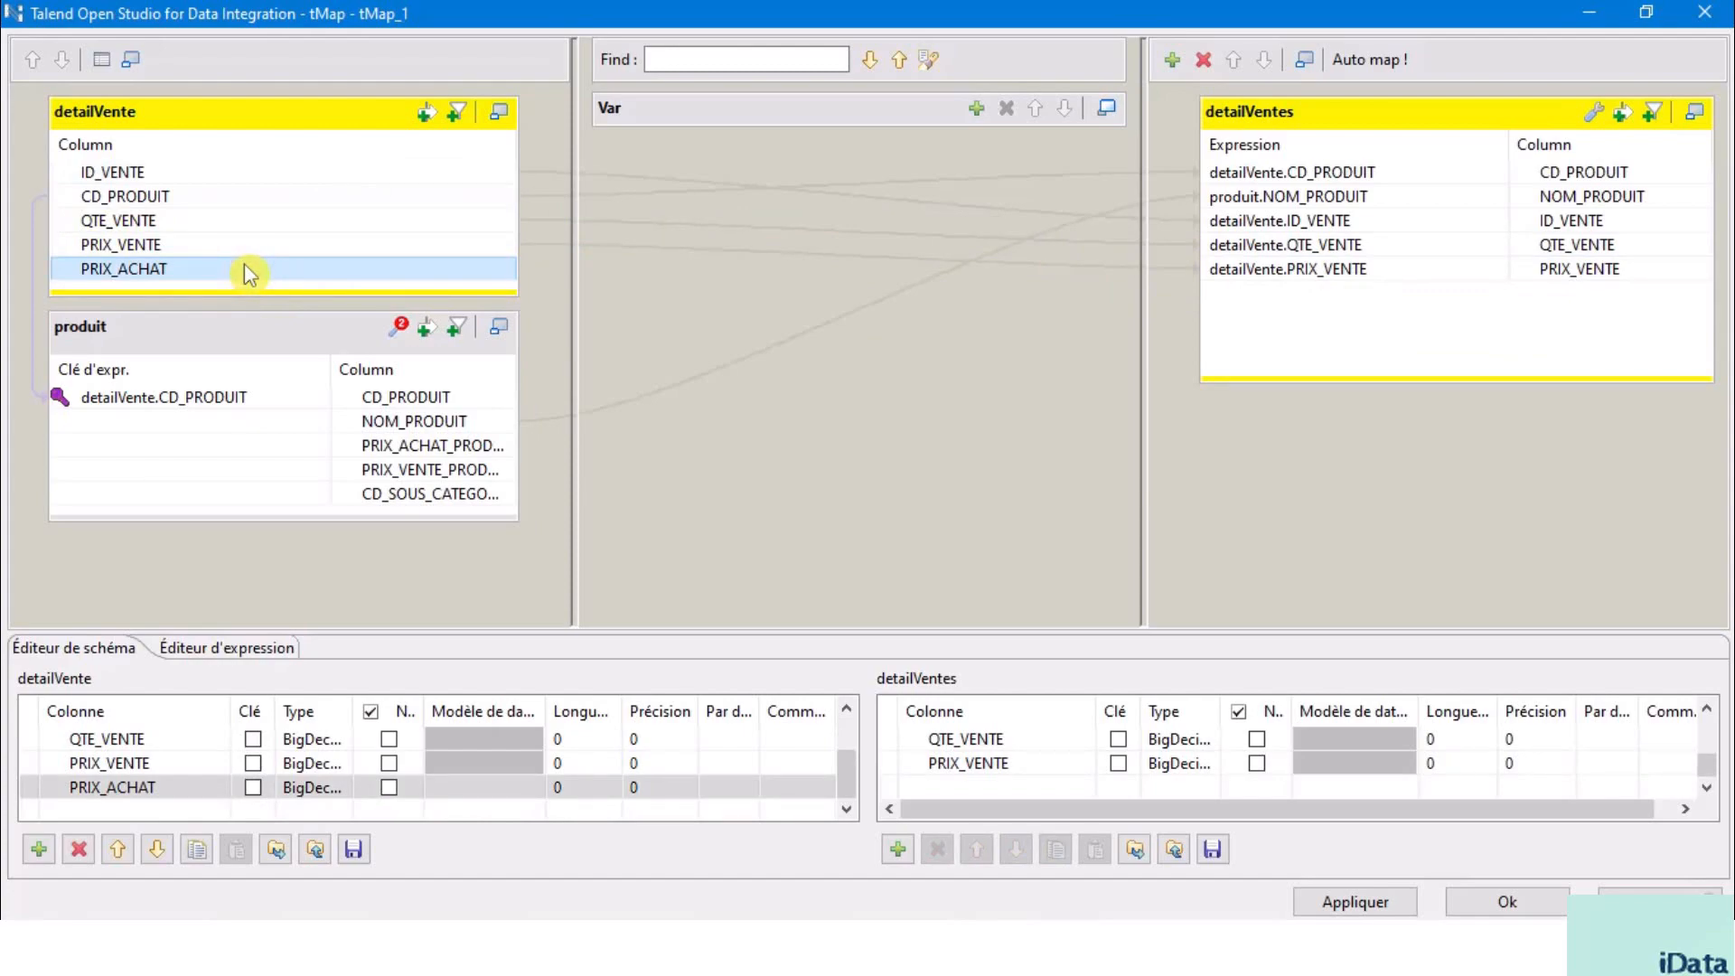
pyautogui.moveTo(252, 275); pyautogui.dragTo(1384, 317)
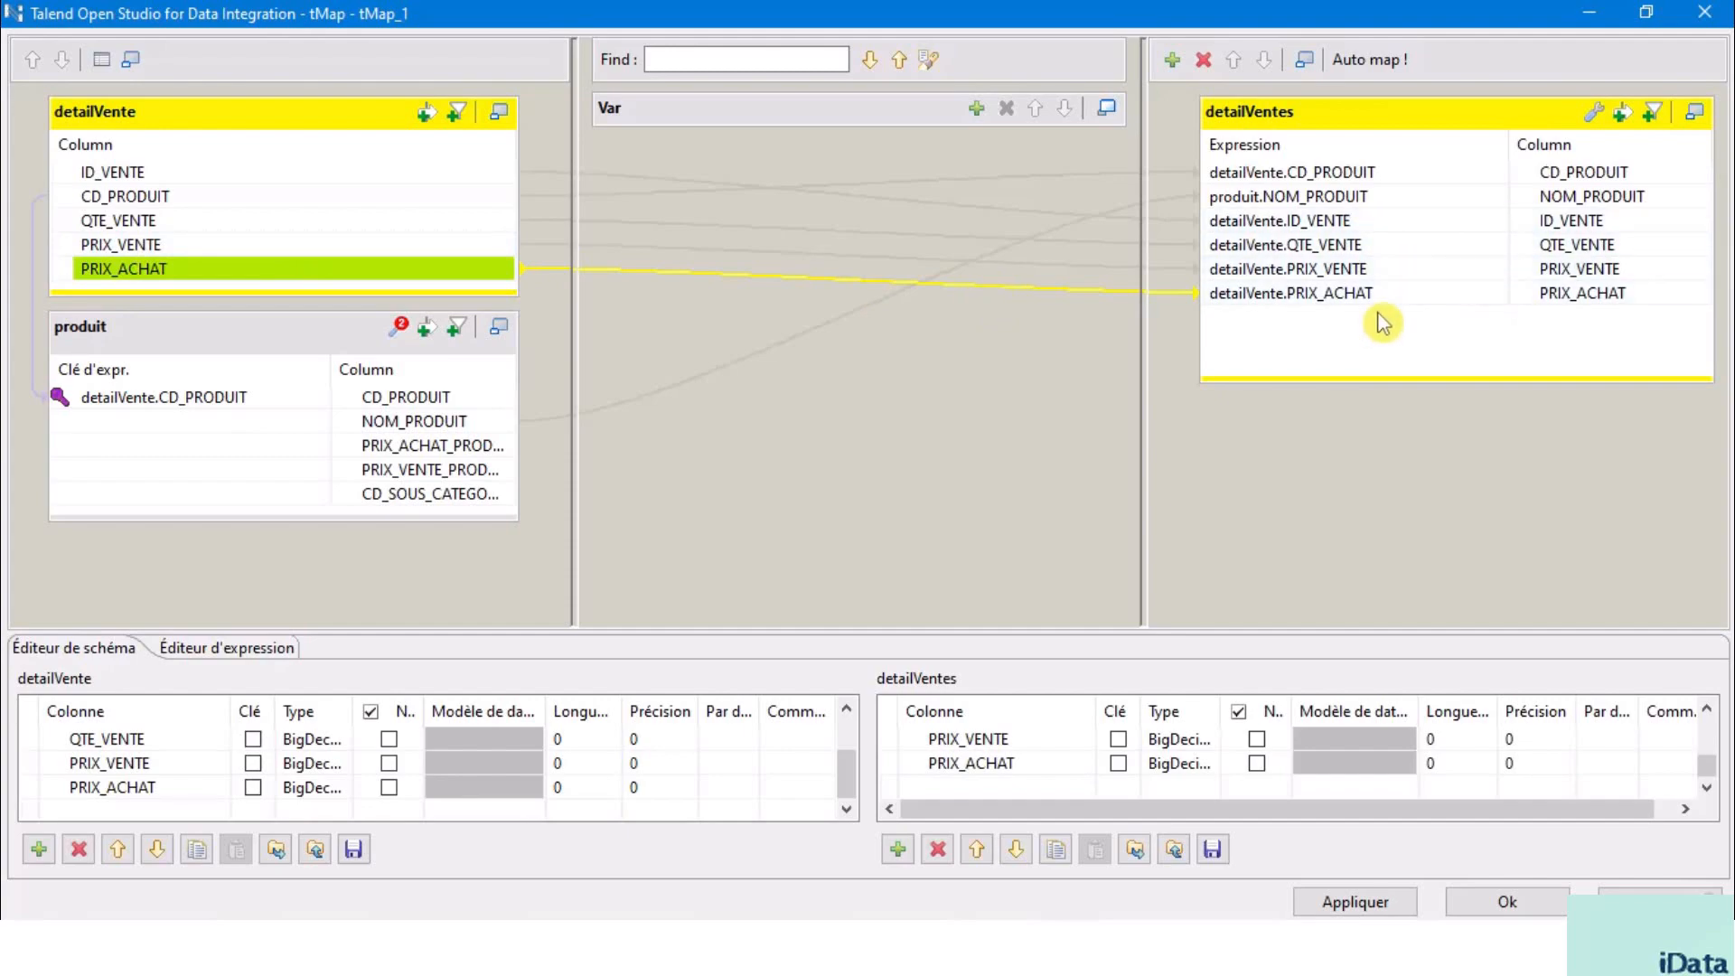
# Multiply the PRIX_VENTE and PRIX_ACHAT expressions in the detailVentes output by detailVente.QTE_VENTE.
pyautogui.click(1366, 245)
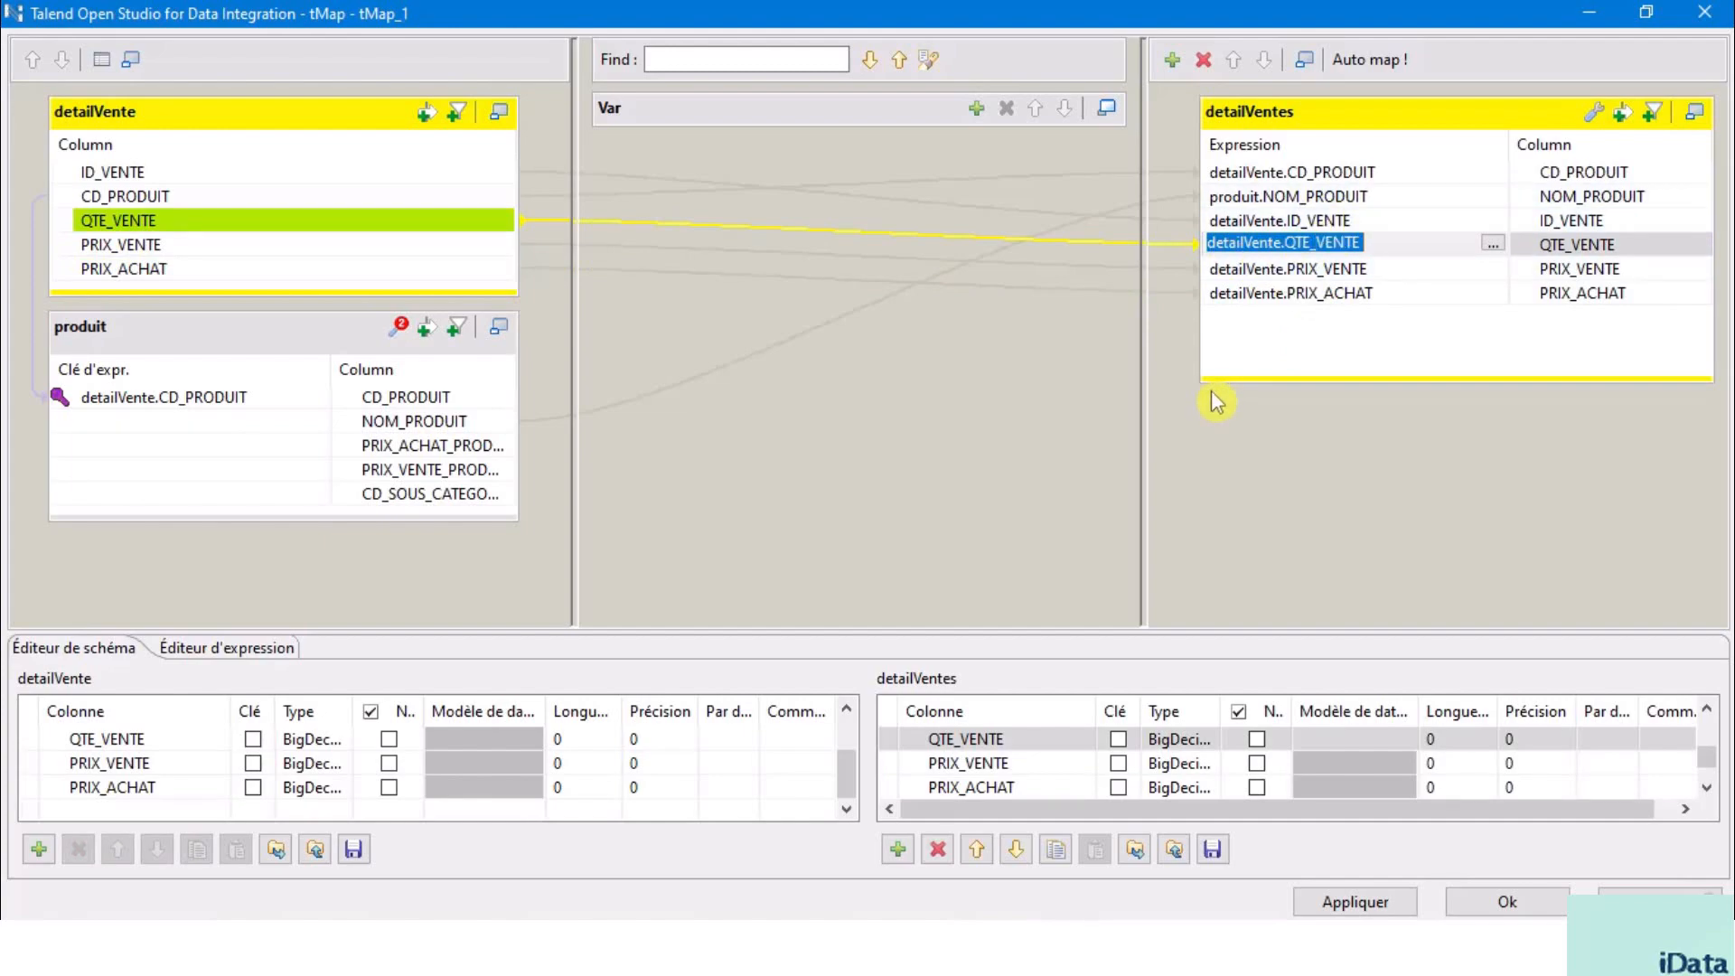
pyautogui.click(1386, 268)
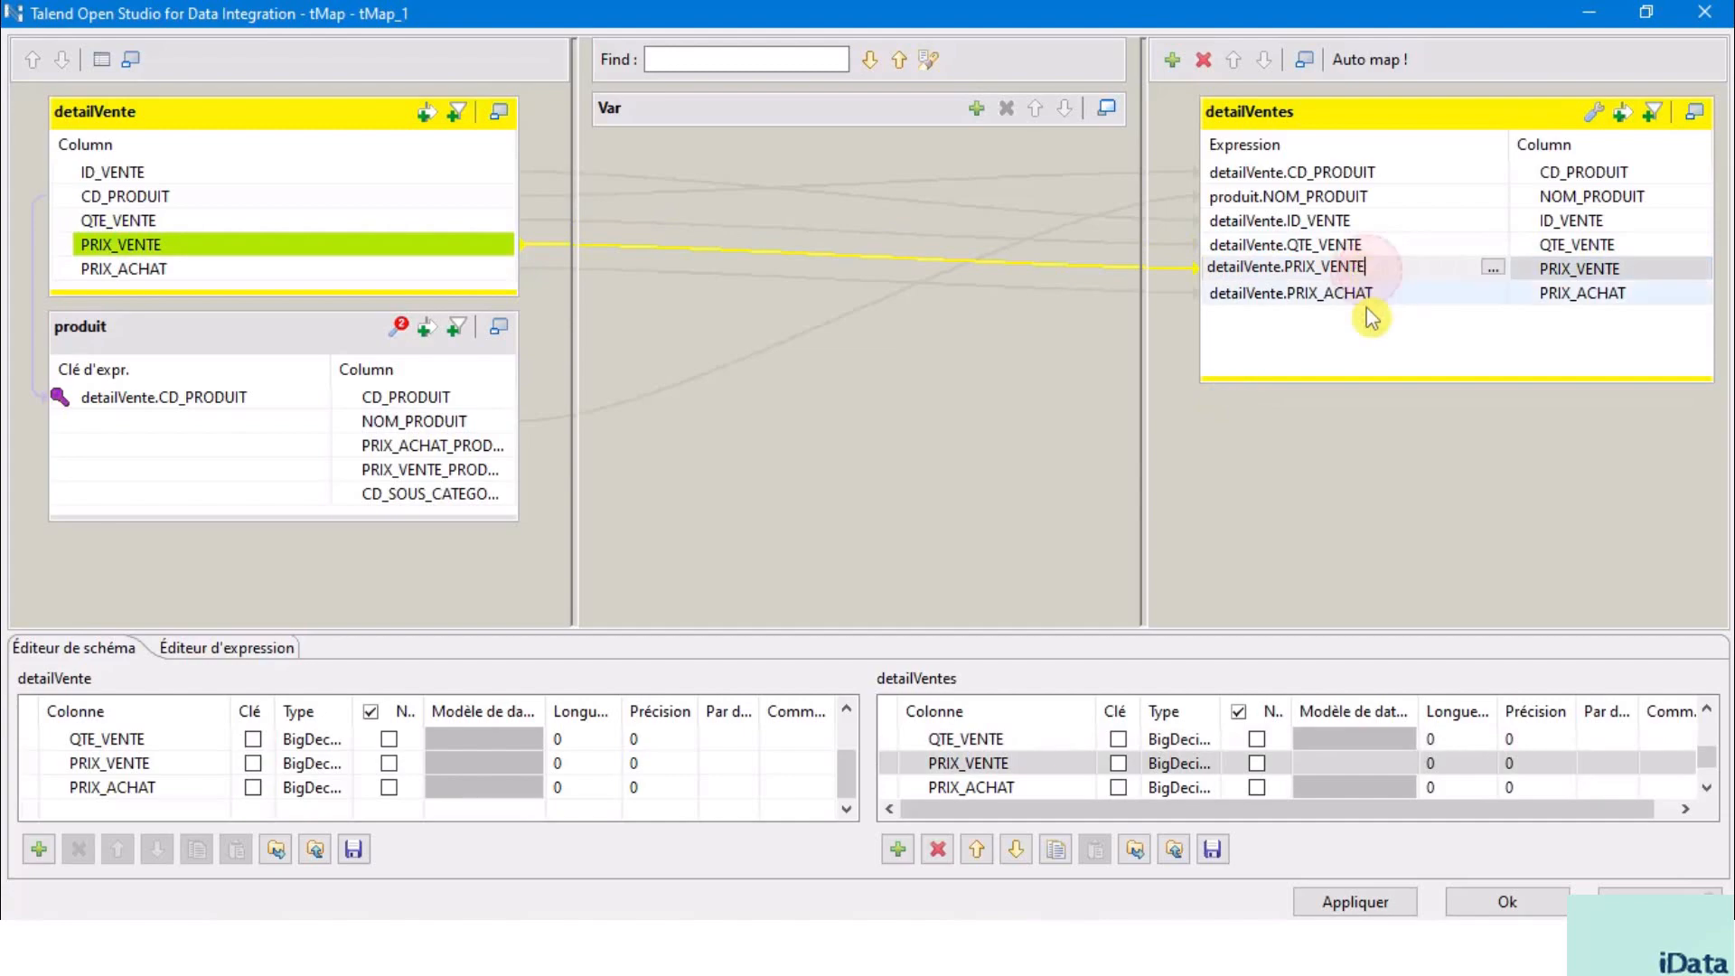
pyautogui.write('*')
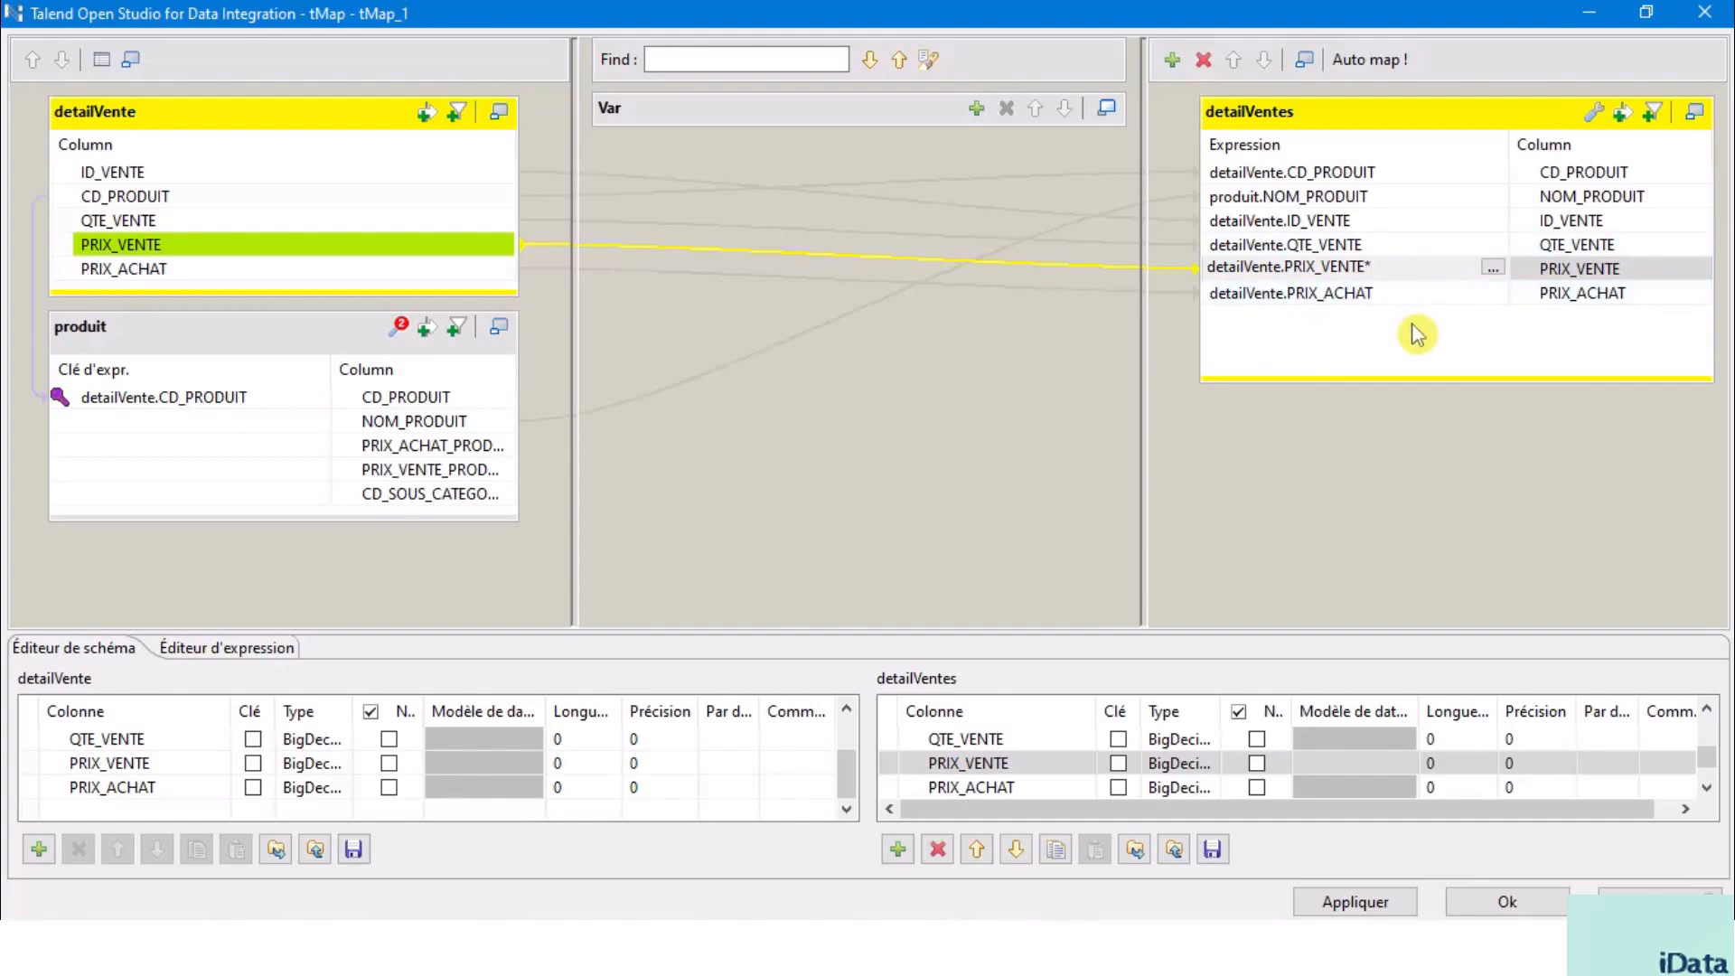
pyautogui.write('detailVente.QTE_VENTE')
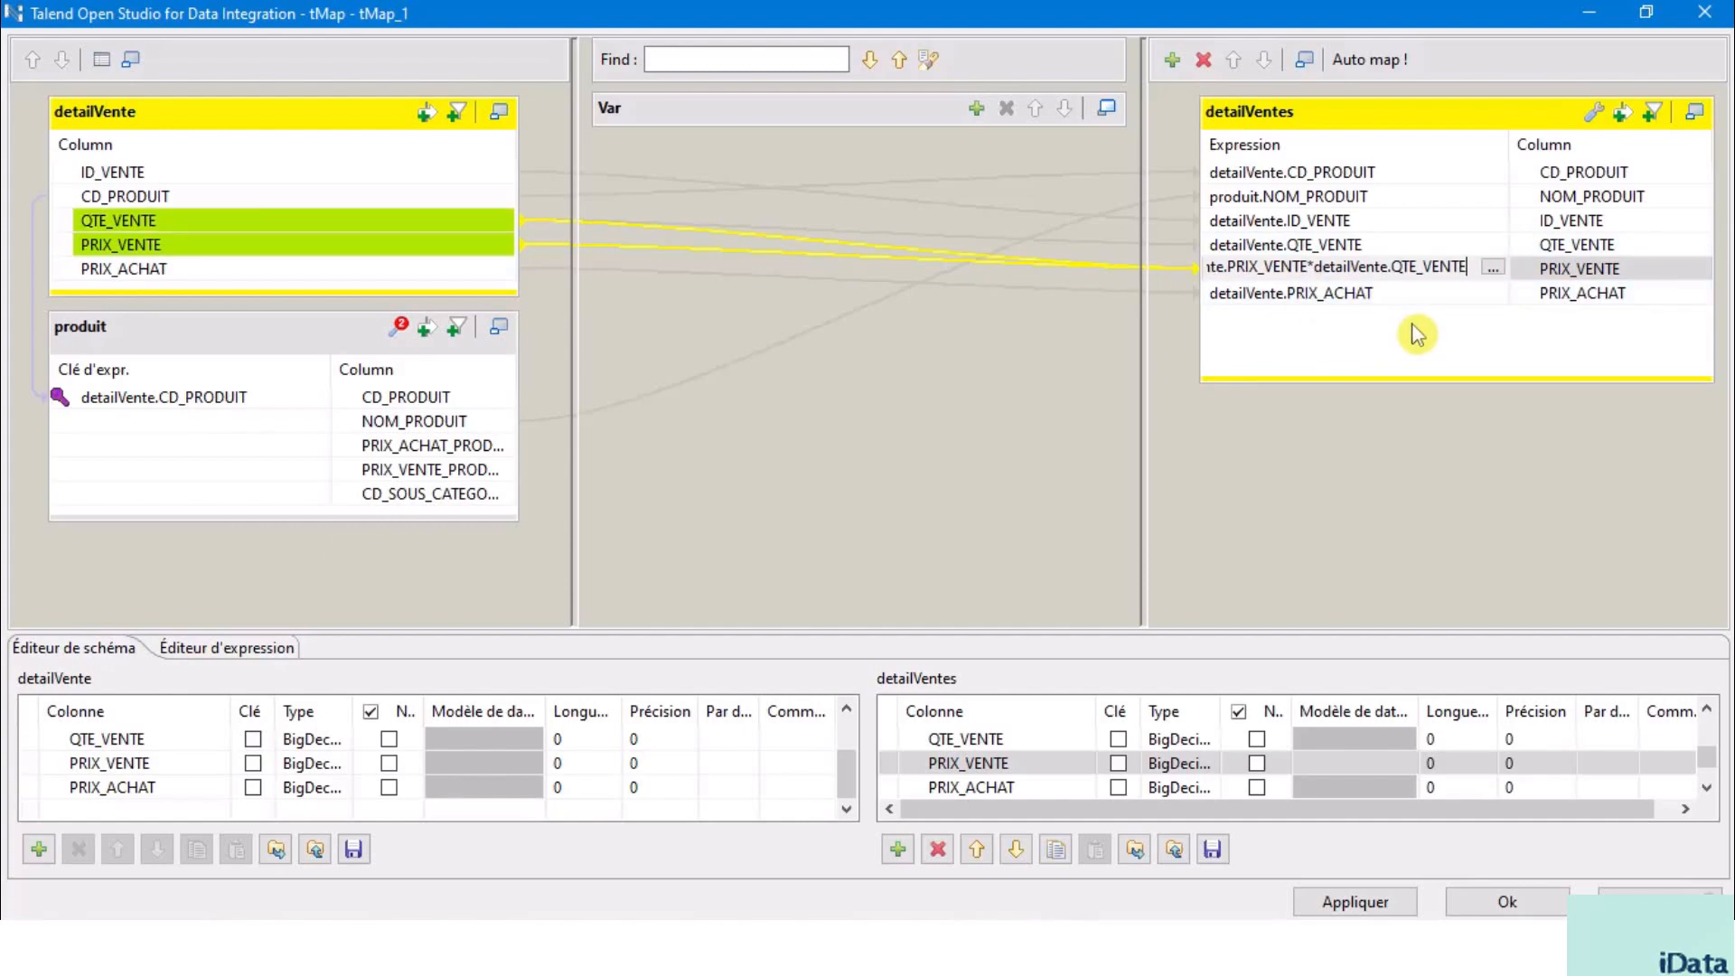
pyautogui.click(1392, 302)
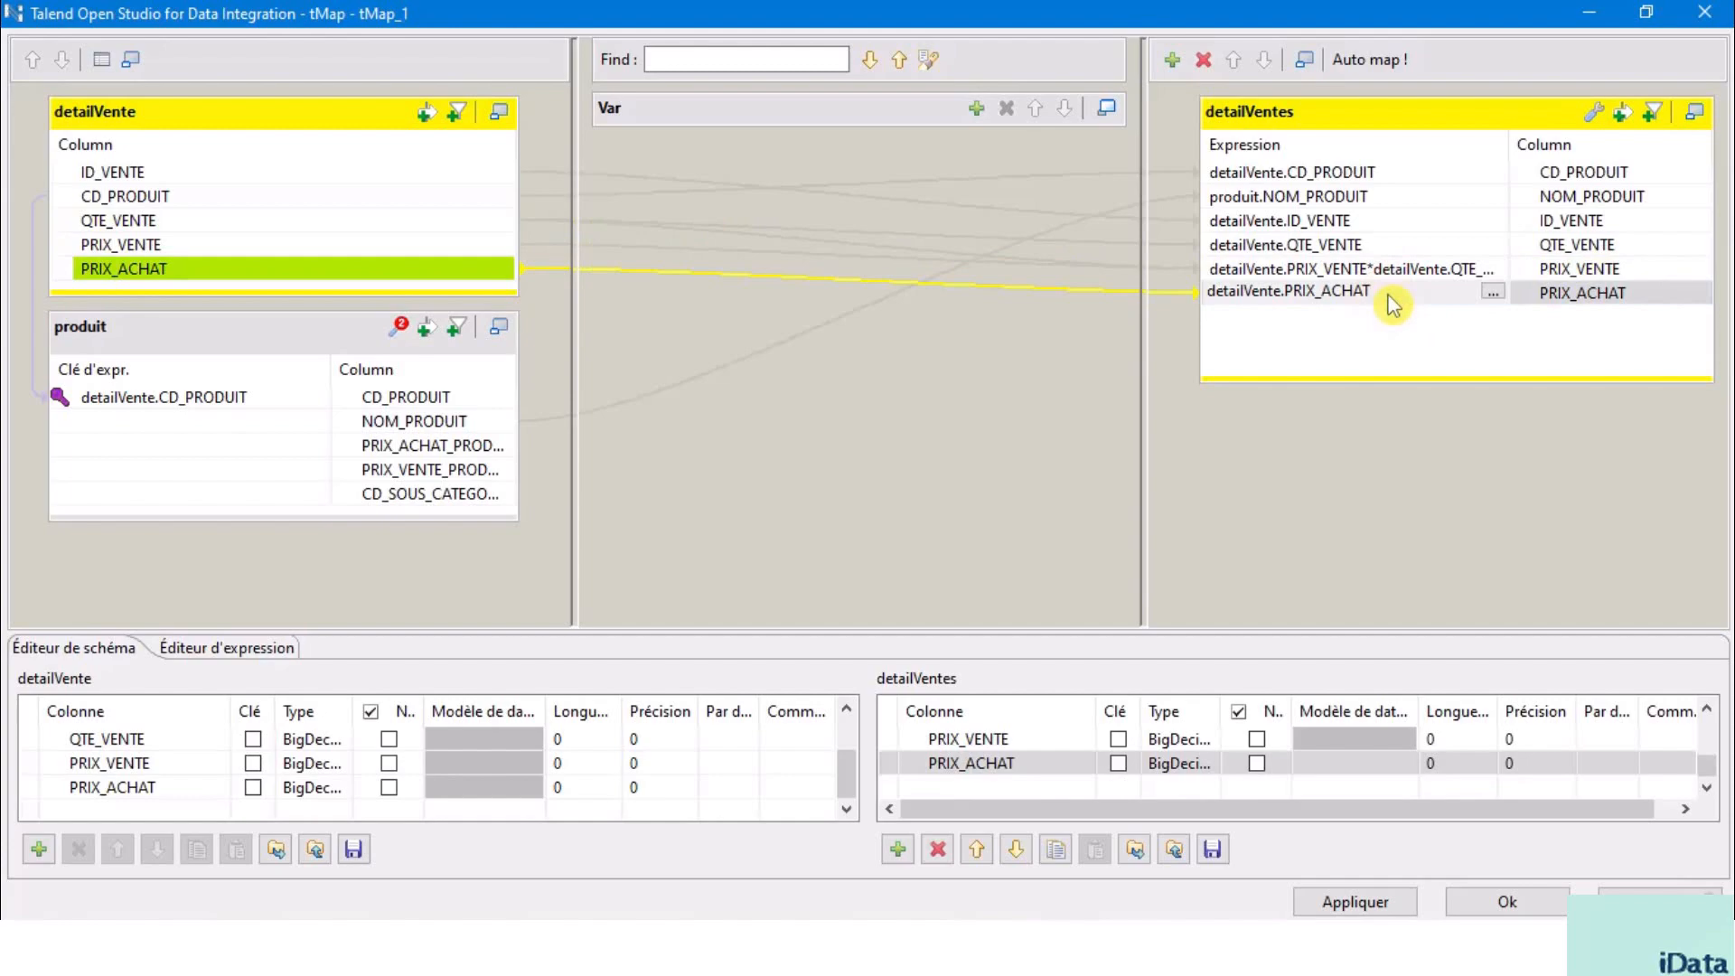
pyautogui.write('*detailVente.QTE_VENTE')
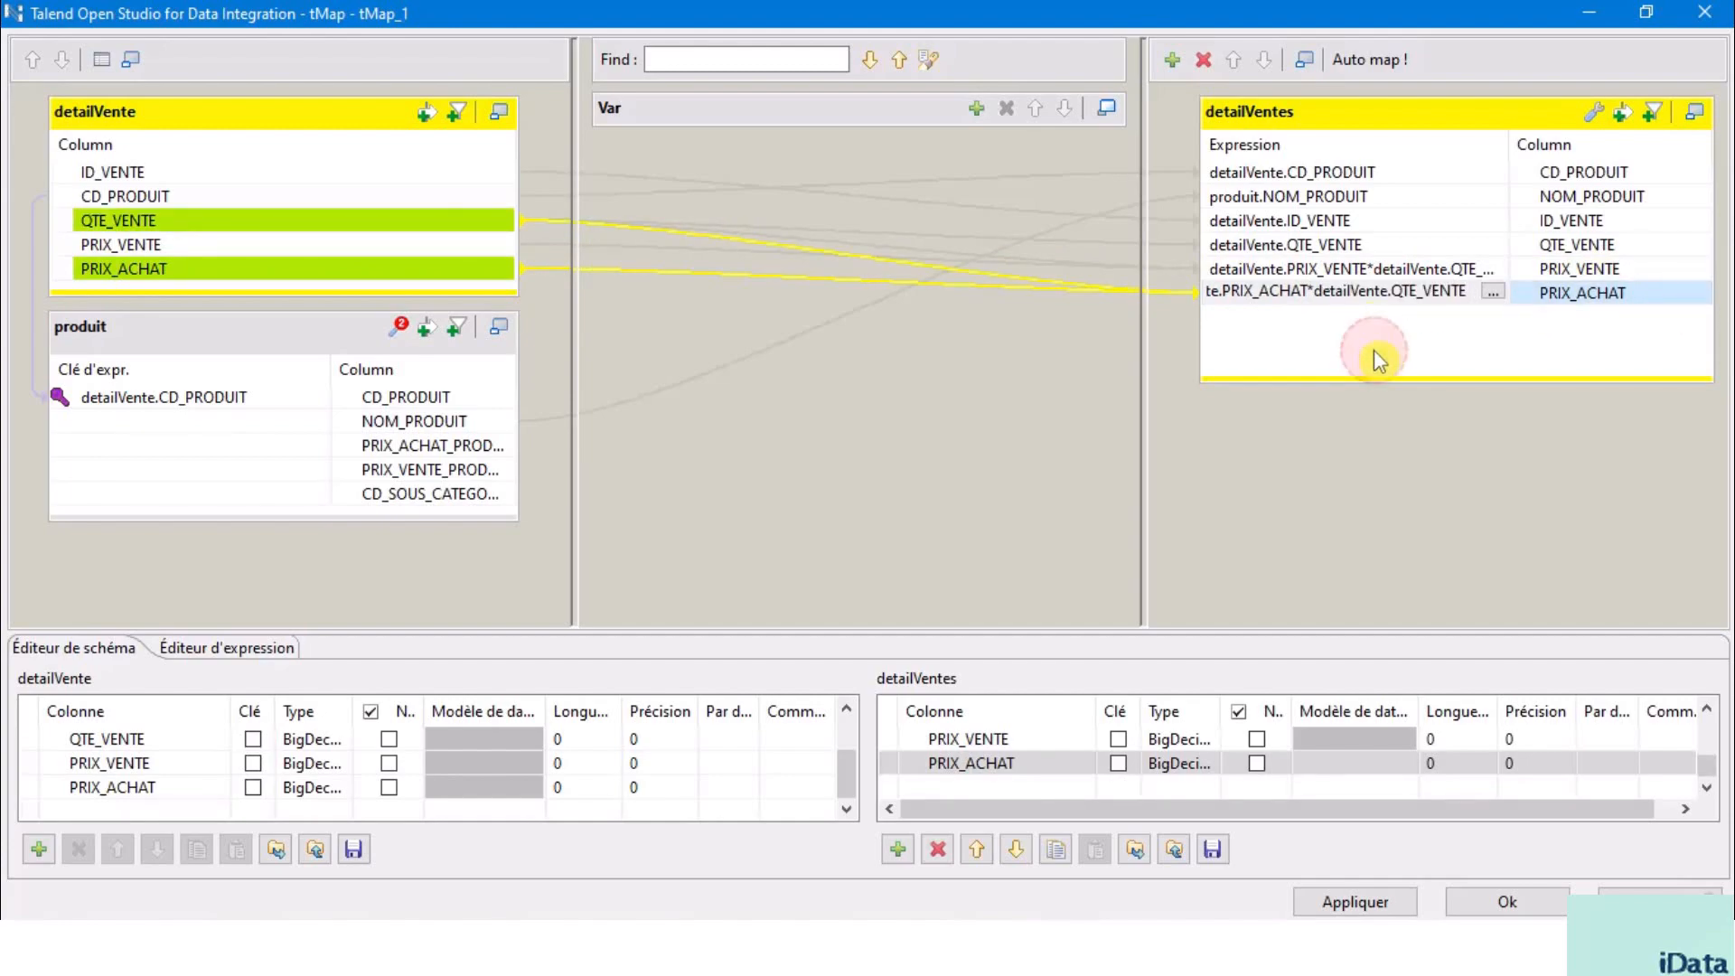
# Rename the detailVentes output columns PRIX_VENTE to MT_VENTE and PRIX_ACHAT to MT_ACHAT in the schema editor.
pyautogui.click(1609, 271)
pyautogui.click(1344, 270)
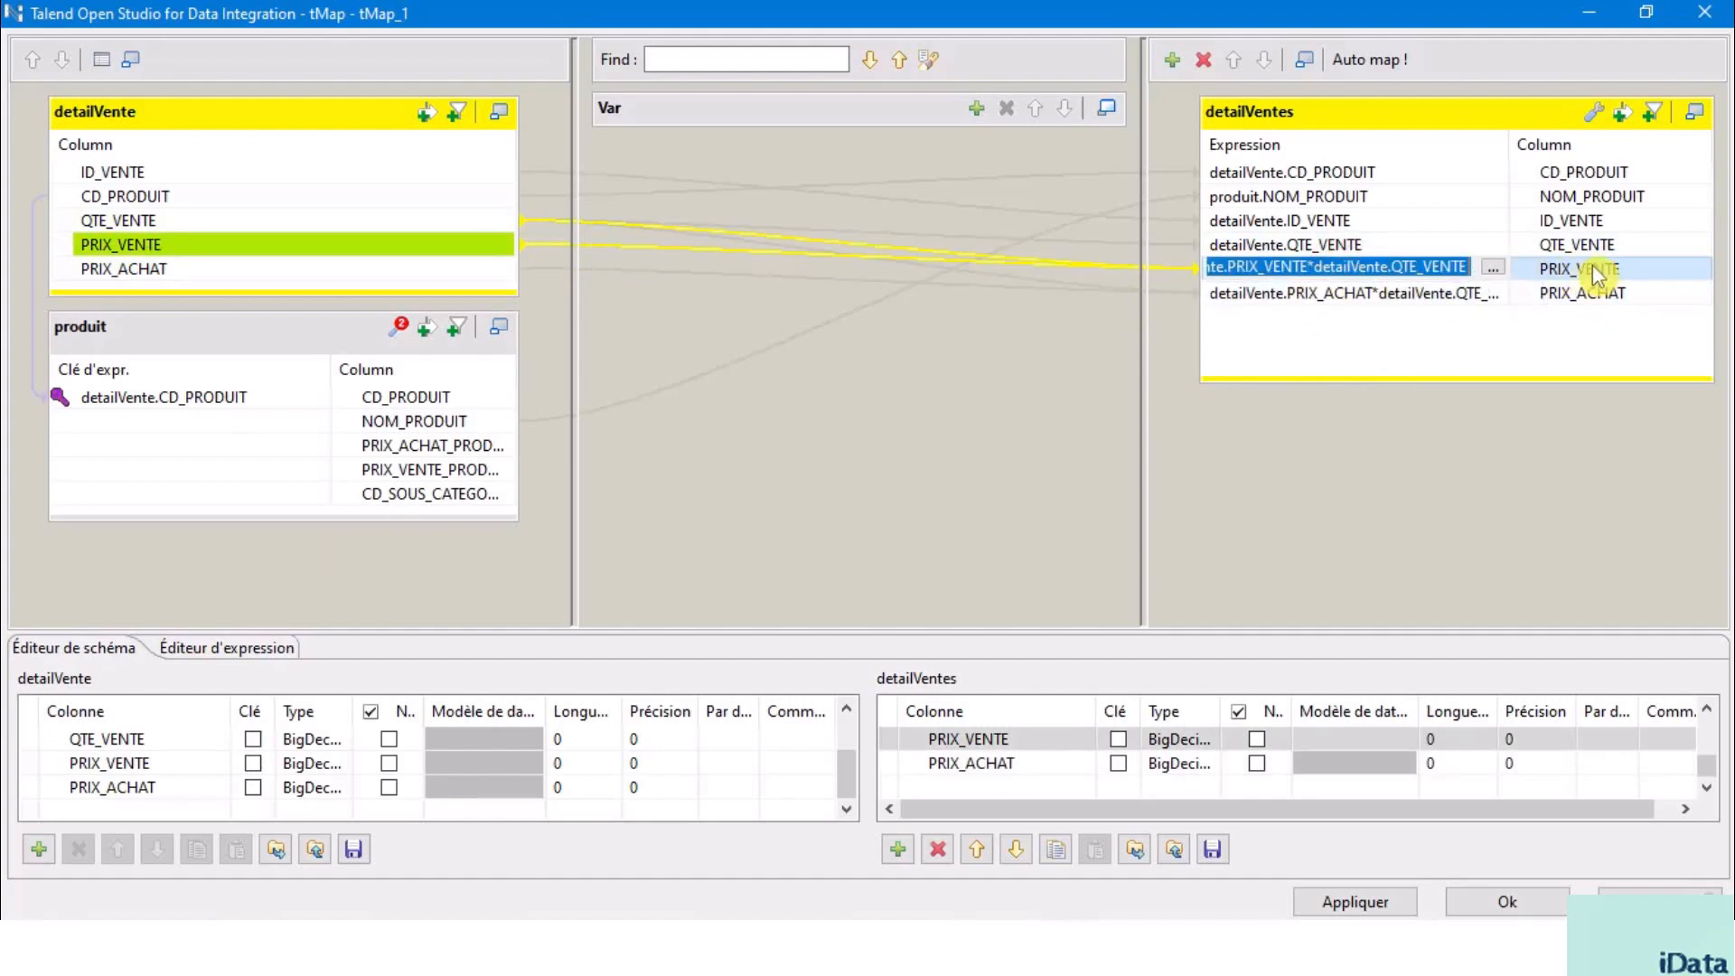
pyautogui.click(1598, 295)
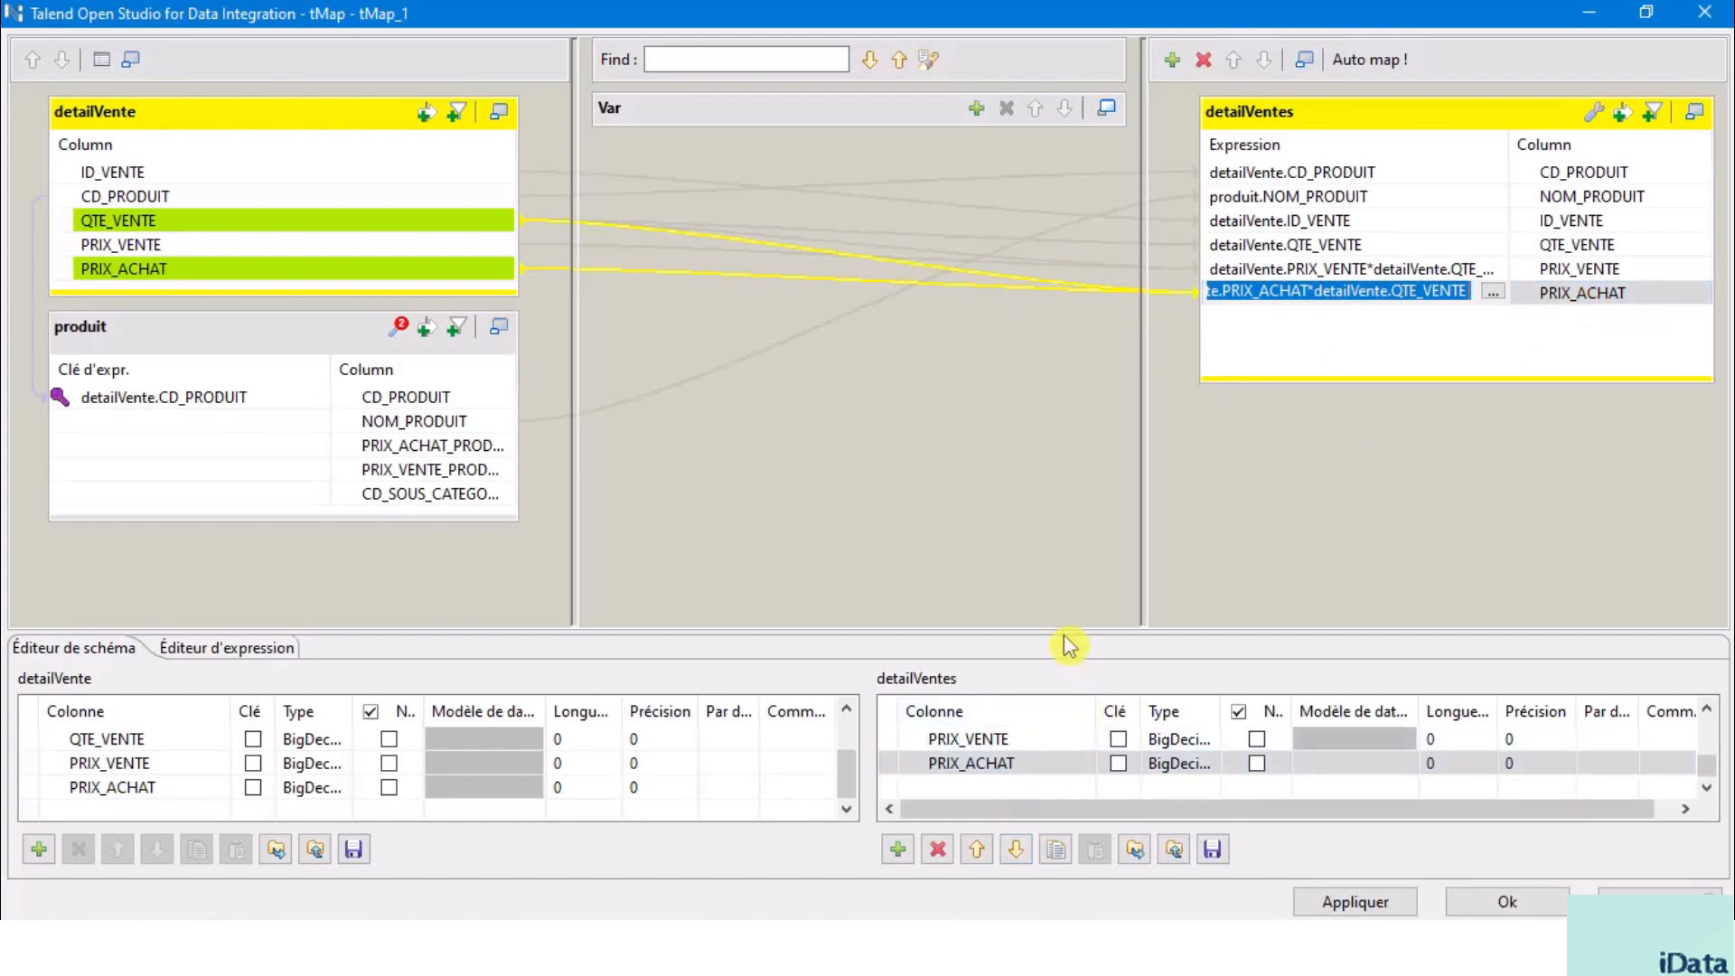
pyautogui.moveTo(1061, 633); pyautogui.dragTo(1104, 437)
pyautogui.click(969, 637)
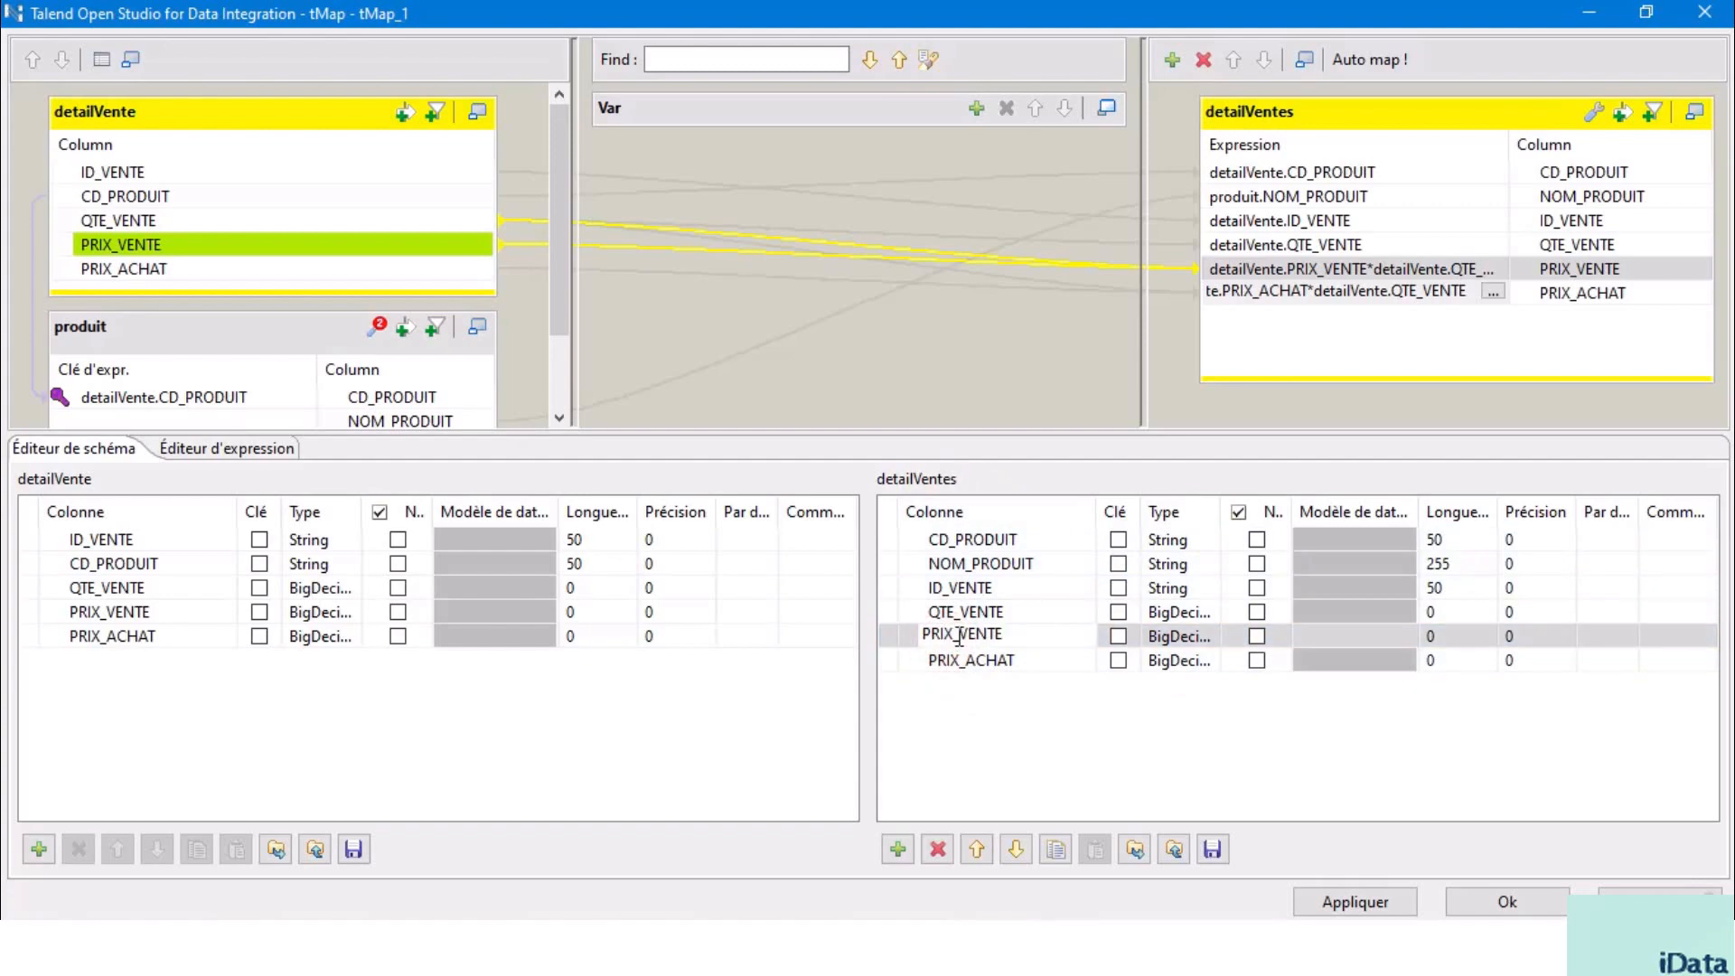
pyautogui.moveTo(960, 636); pyautogui.dragTo(921, 636)
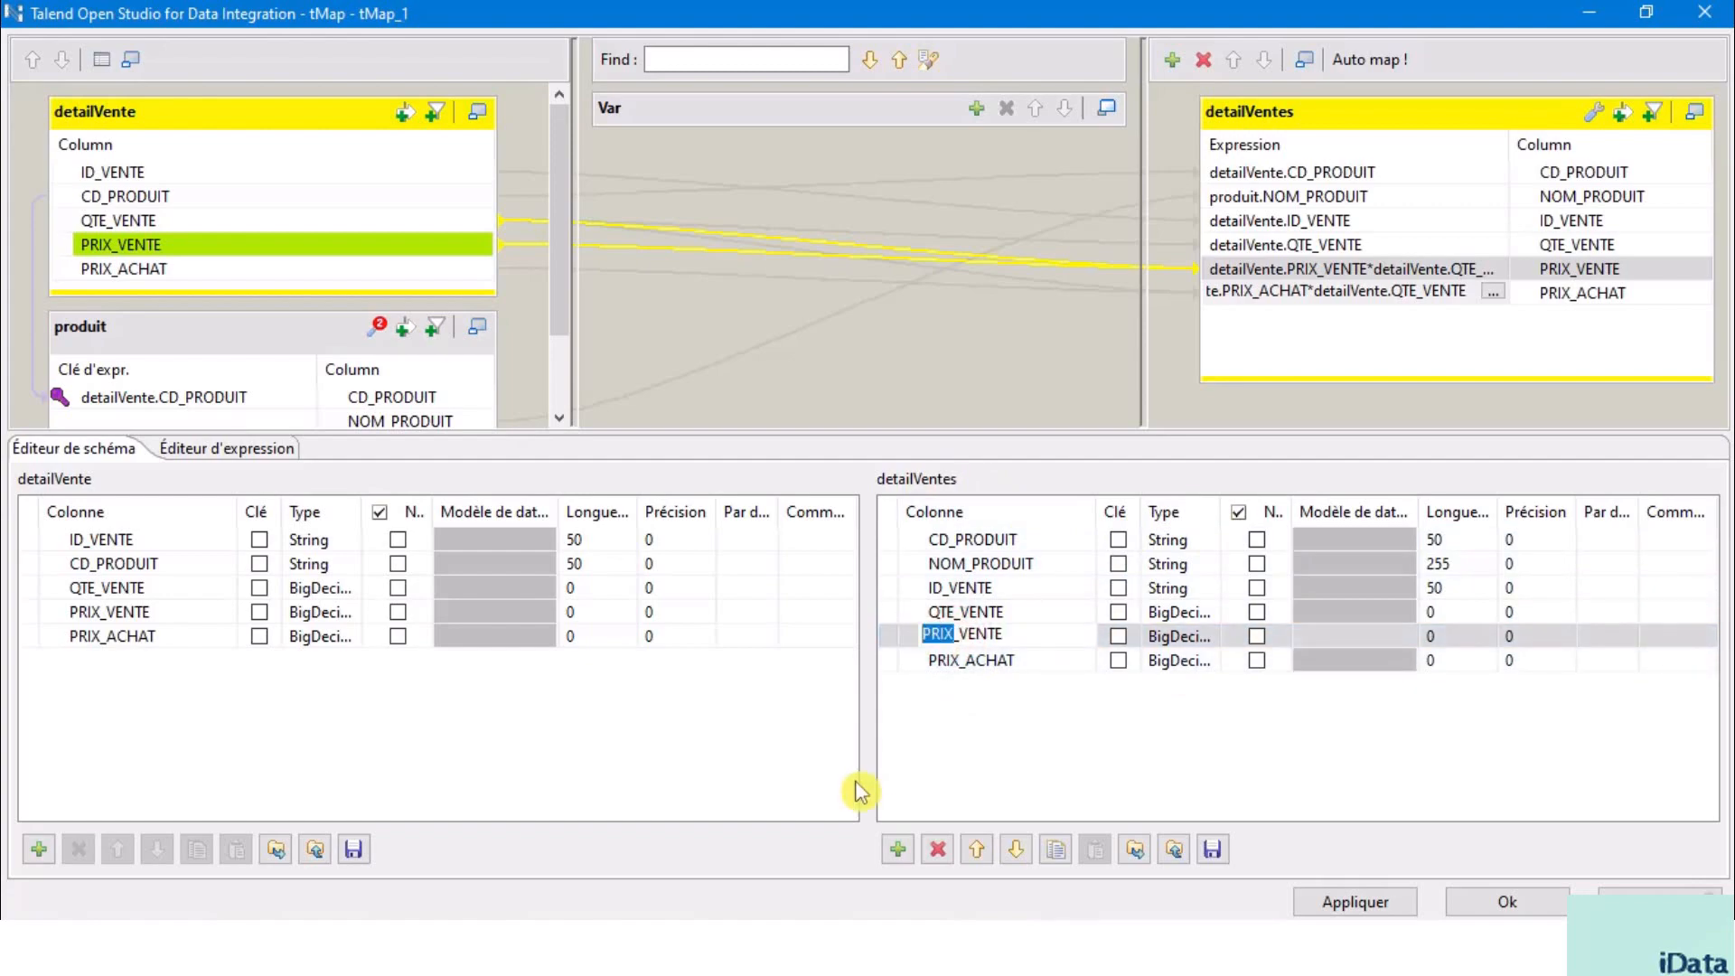
pyautogui.write('MT')
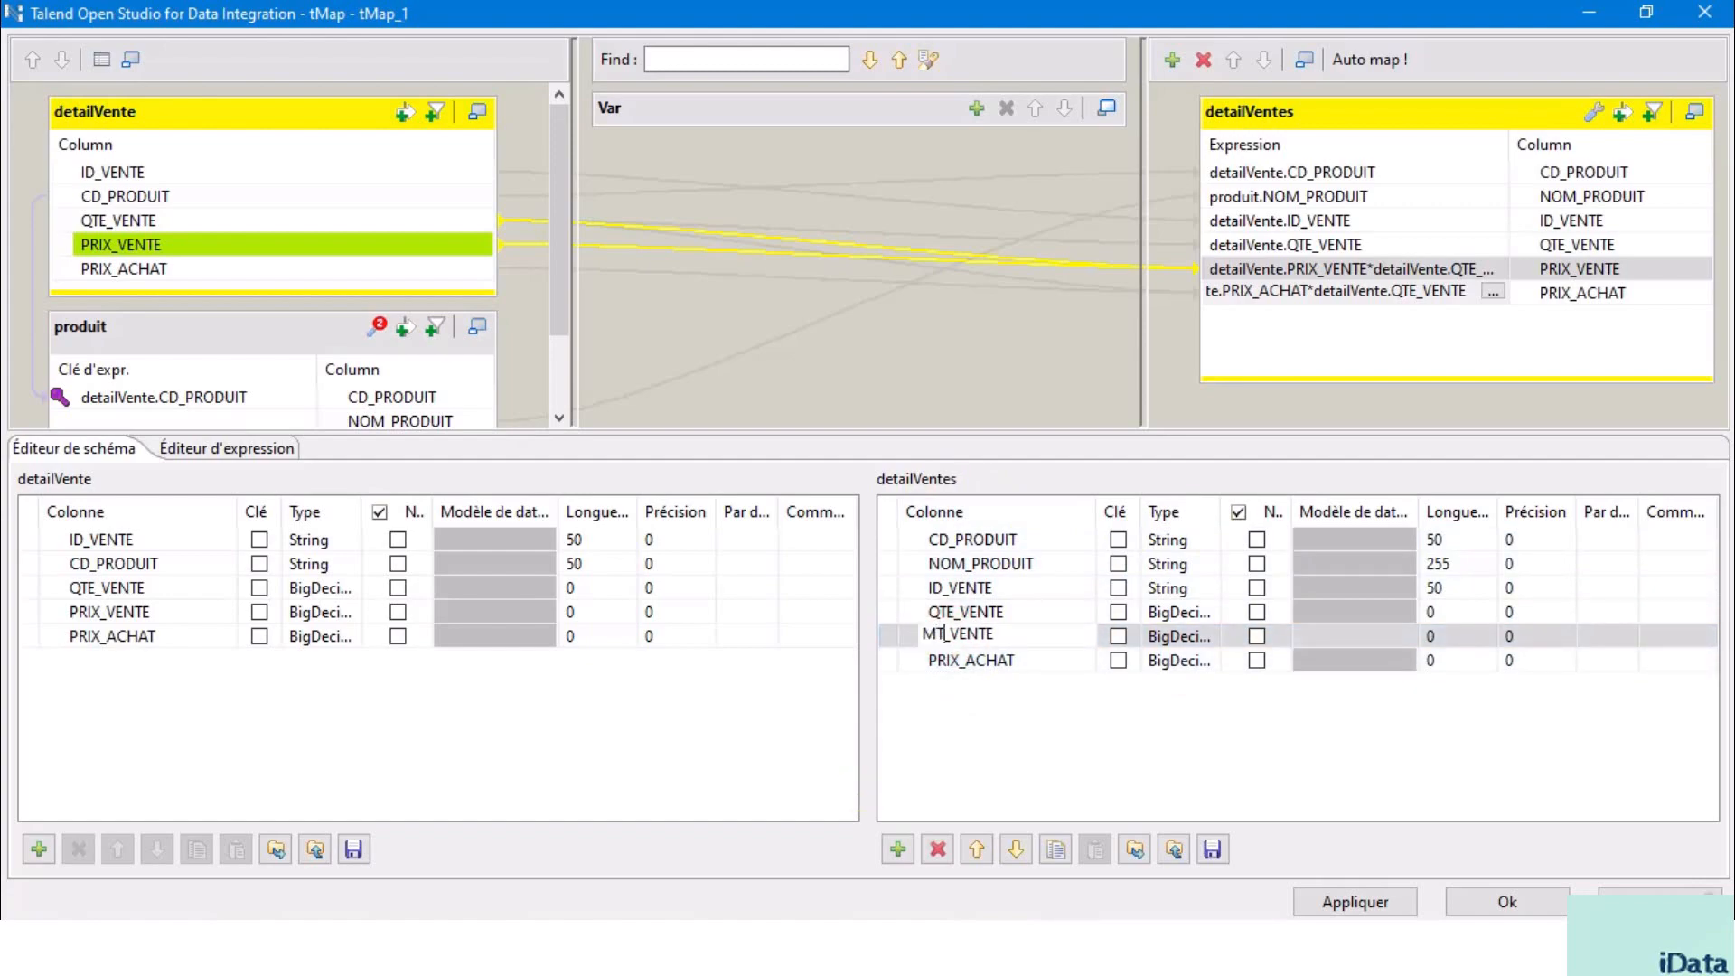
pyautogui.click(964, 667)
pyautogui.moveTo(955, 658); pyautogui.dragTo(921, 659)
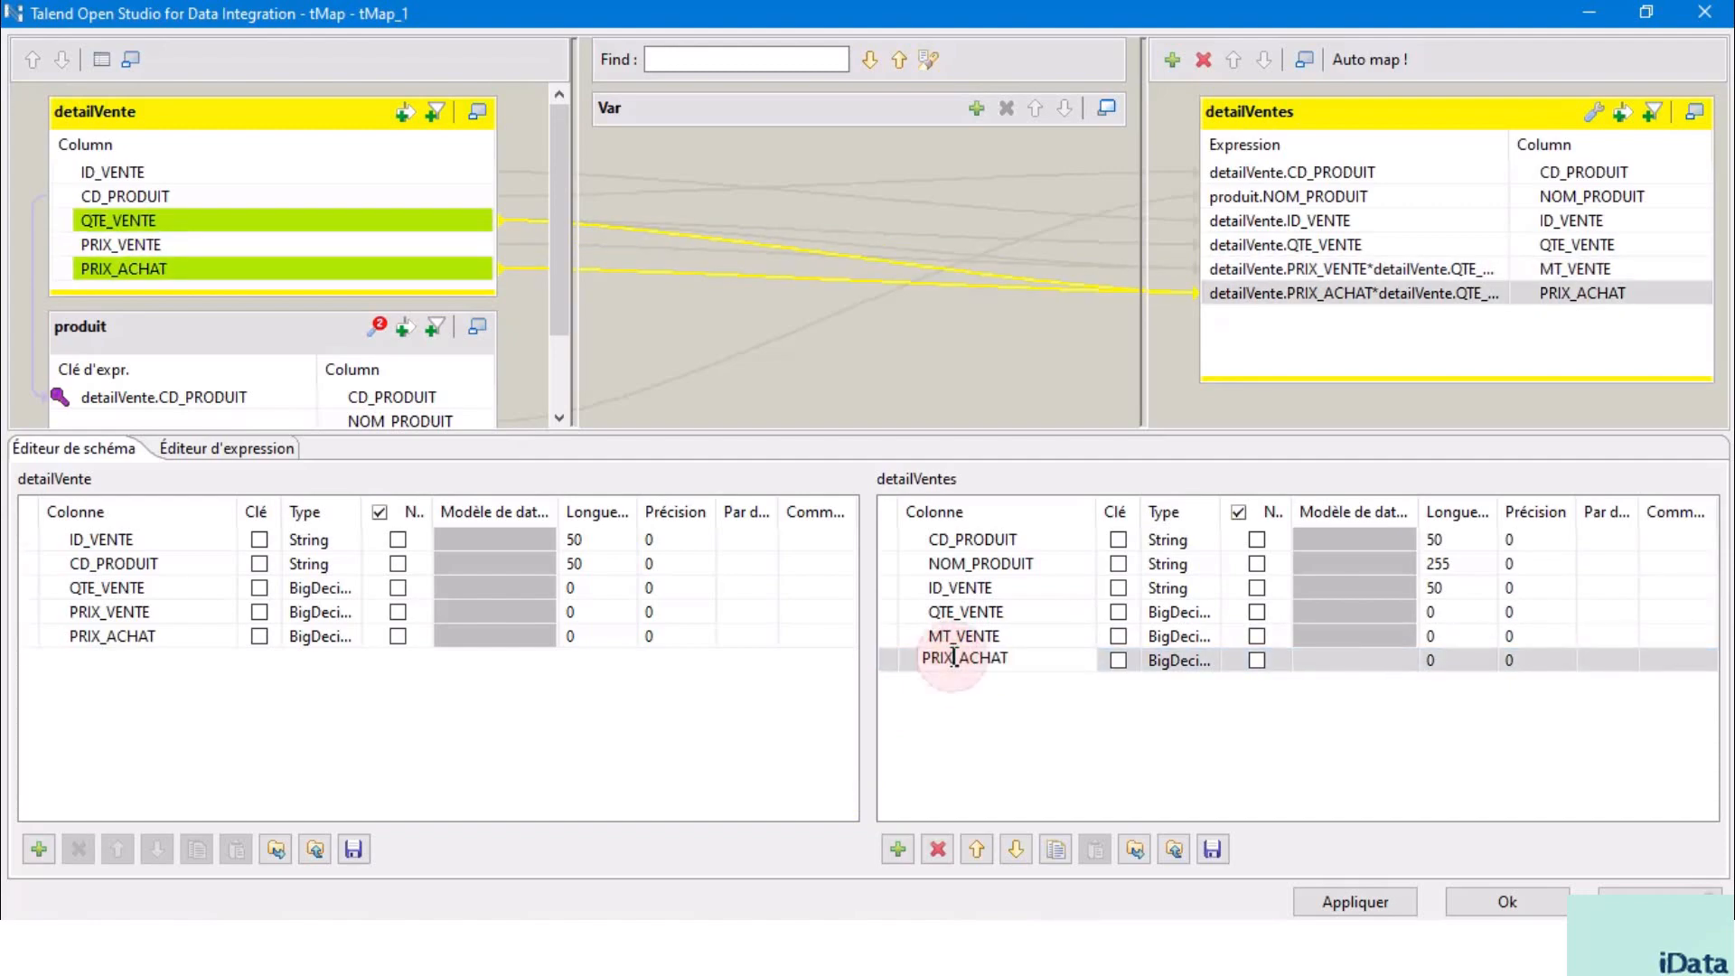
pyautogui.write('MT')
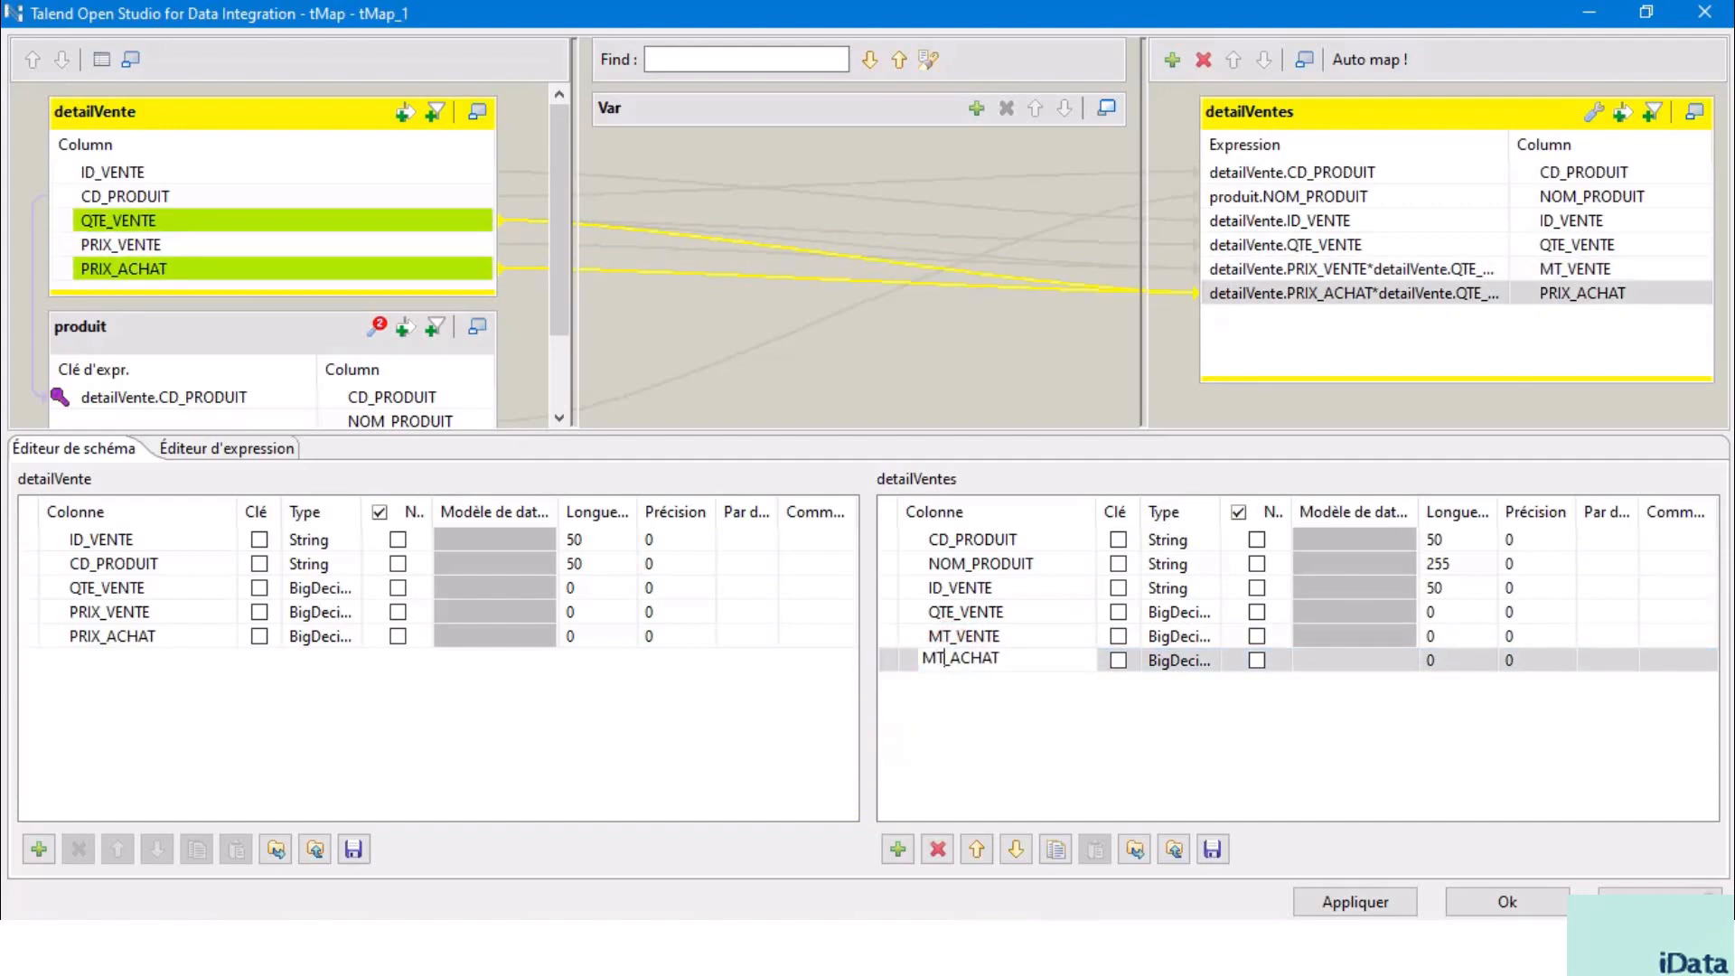
pyautogui.click(1123, 778)
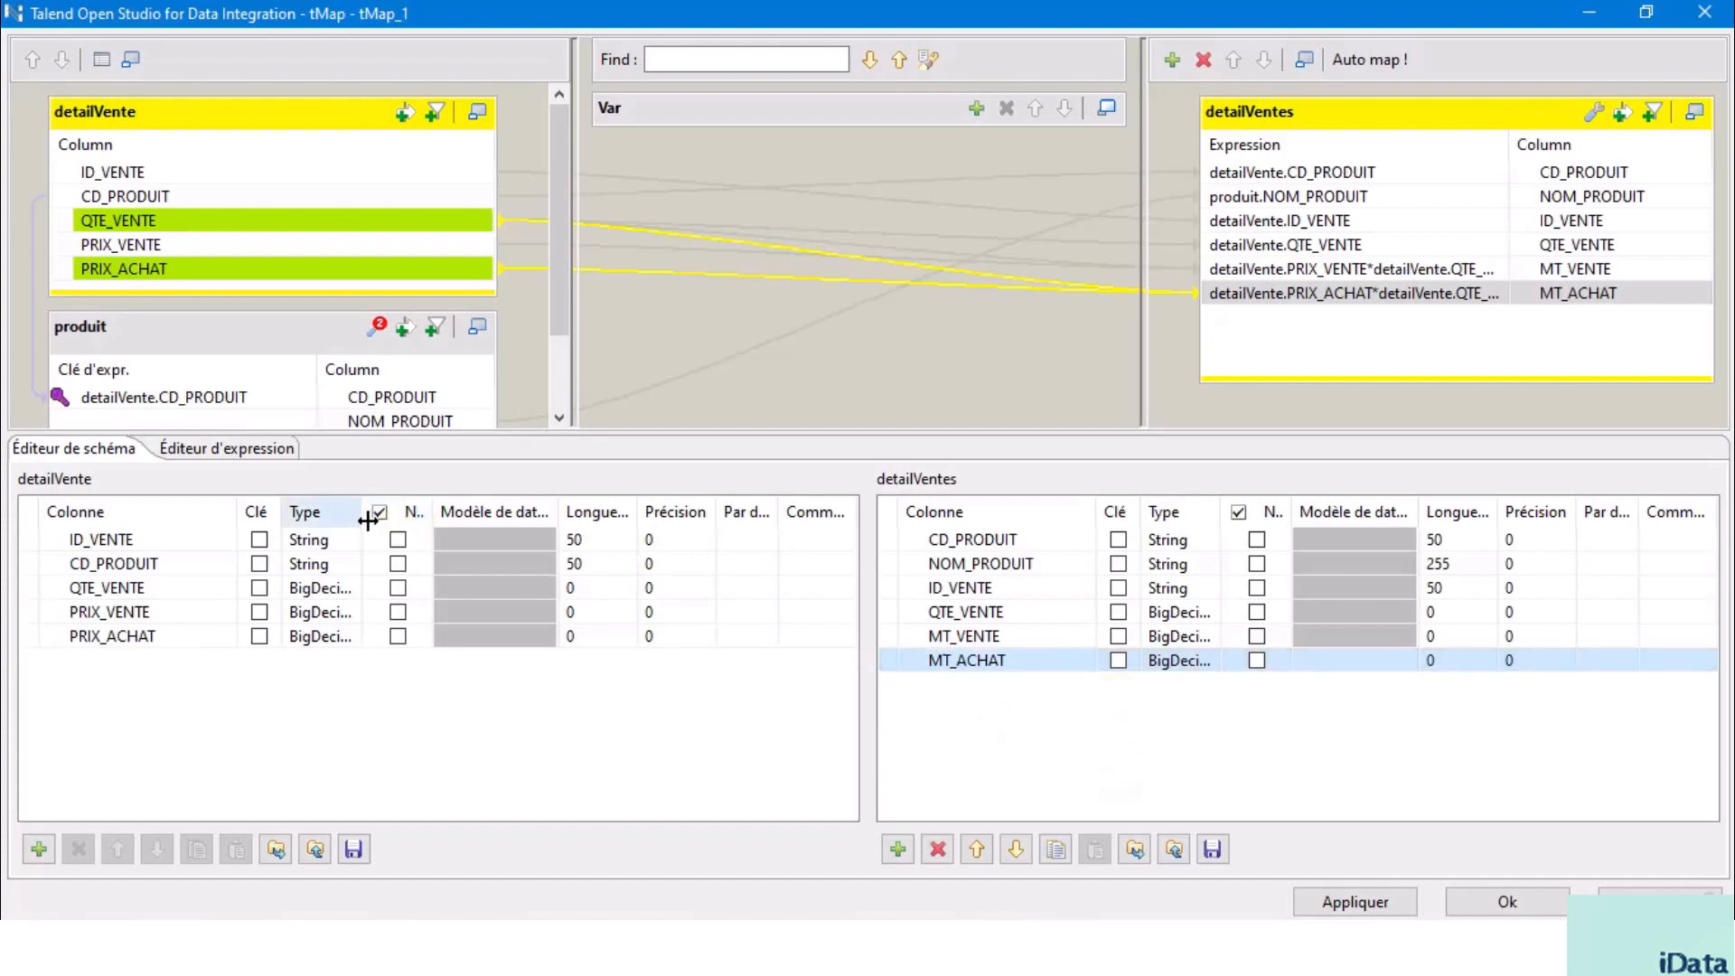
# Set the type of QTE_VENTE, PRIX_VENTE and PRIX_ACHAT to float in the detailVente input schema.
pyautogui.moveTo(364, 520); pyautogui.dragTo(405, 517)
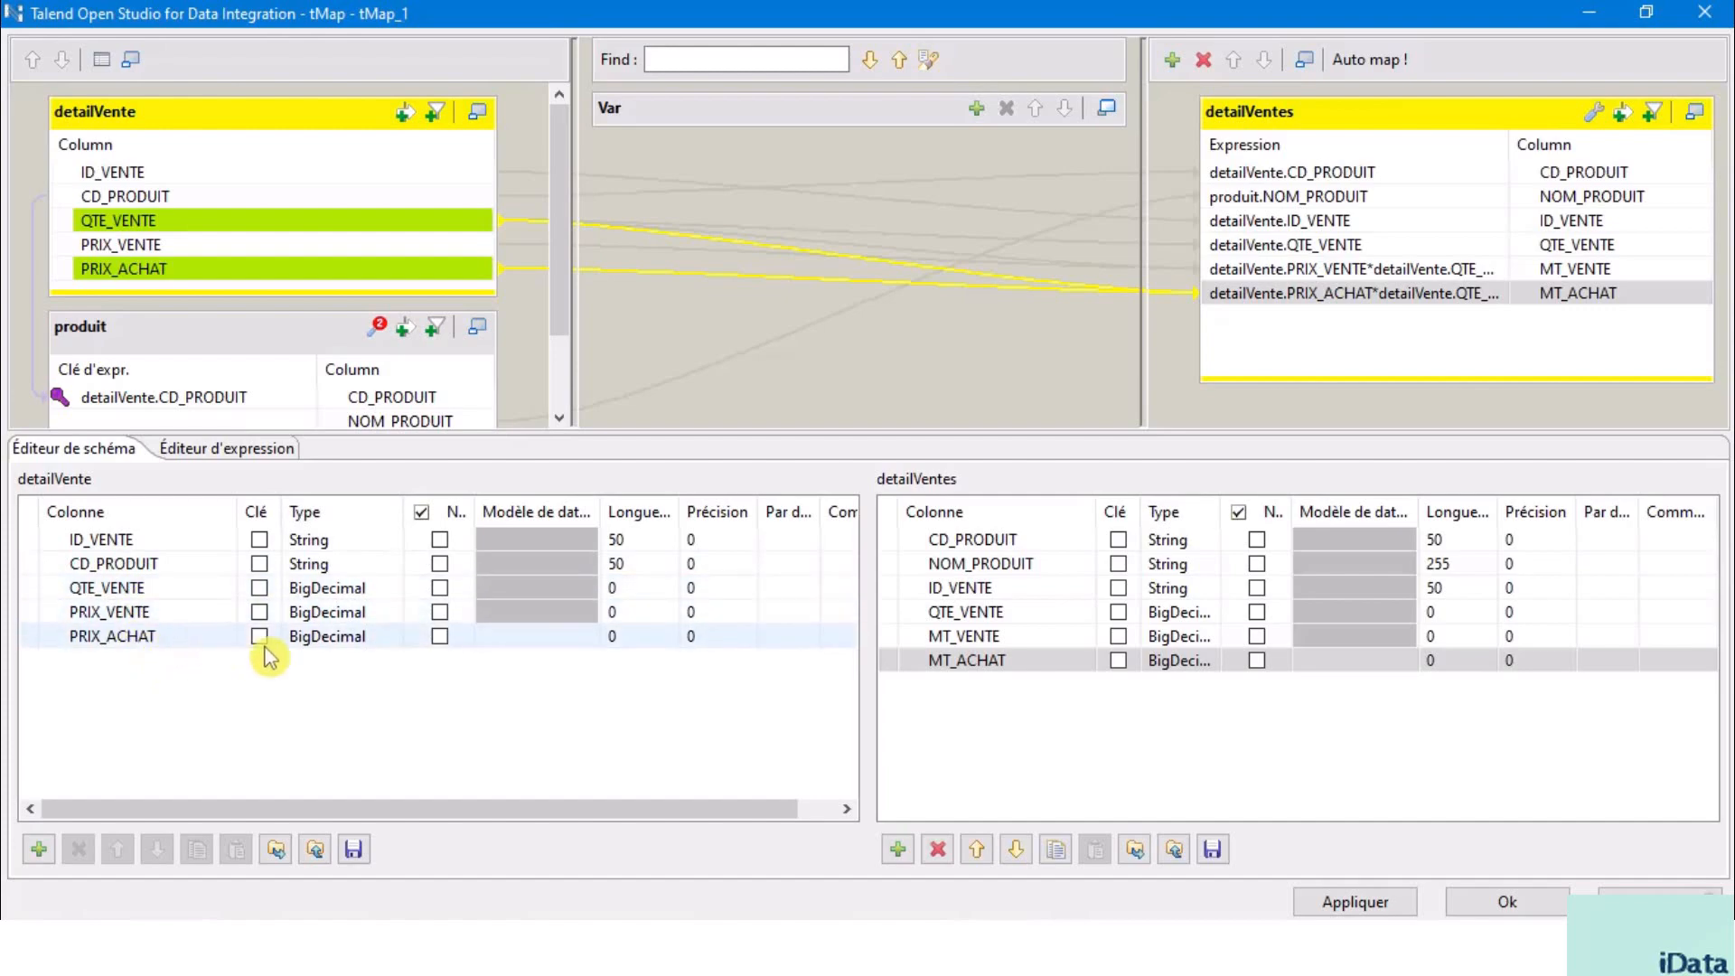
pyautogui.click(379, 589)
pyautogui.click(394, 588)
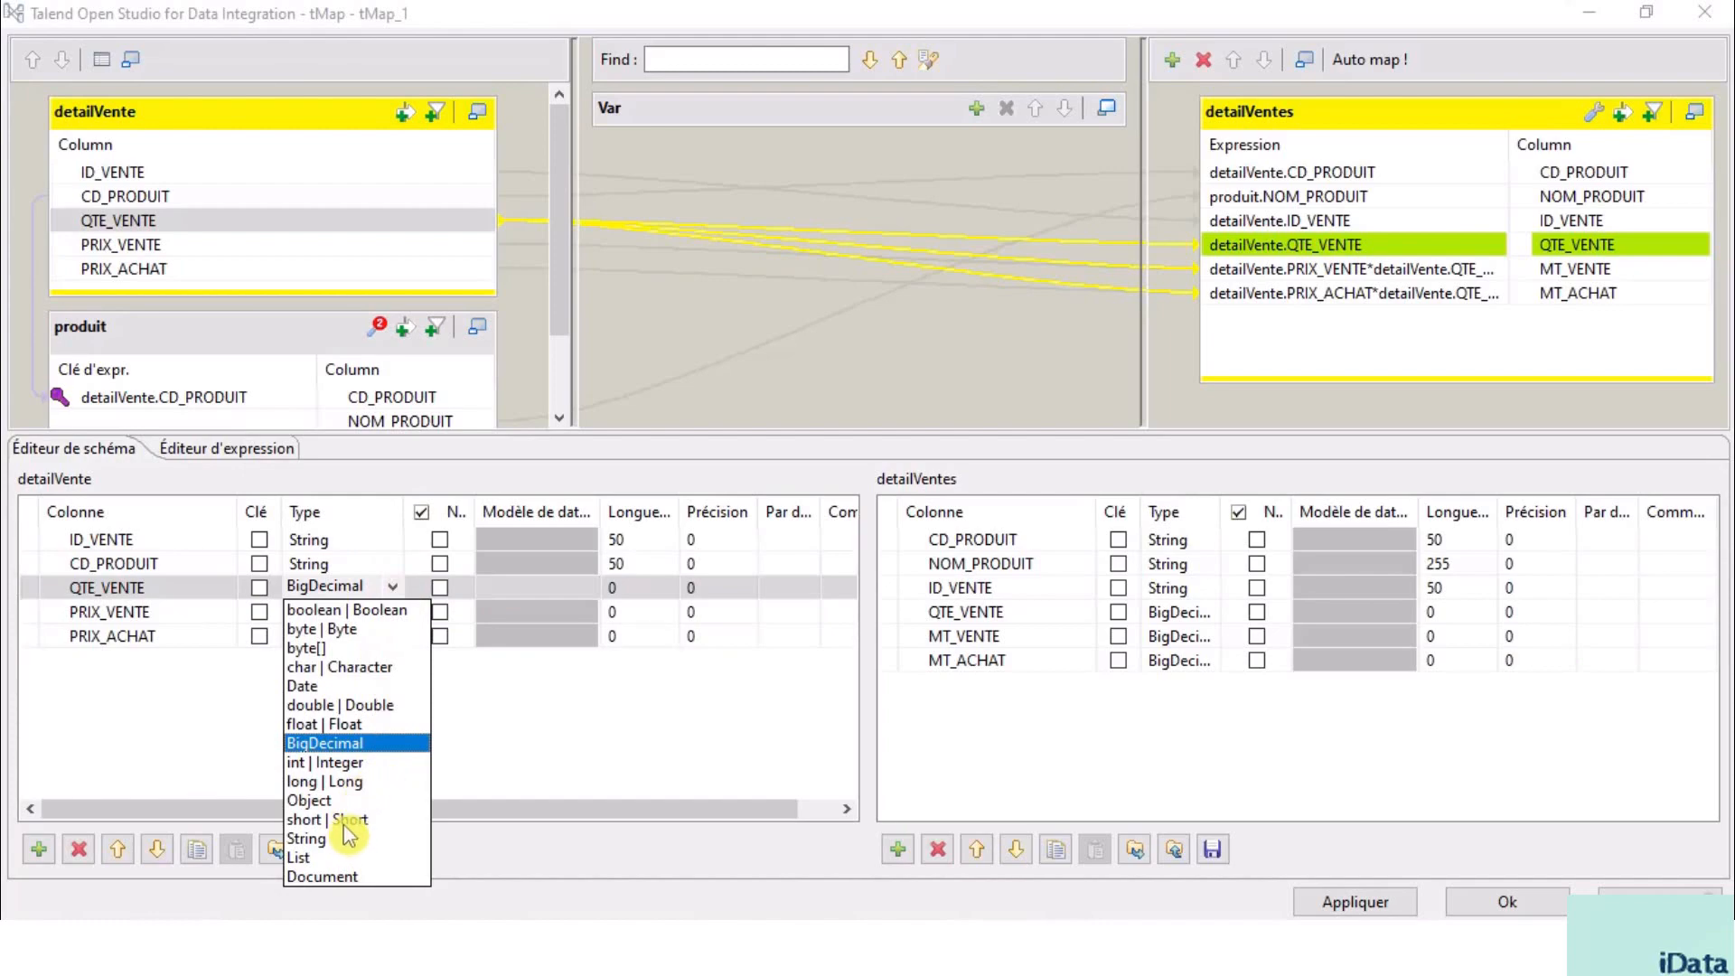
pyautogui.click(349, 723)
pyautogui.click(392, 612)
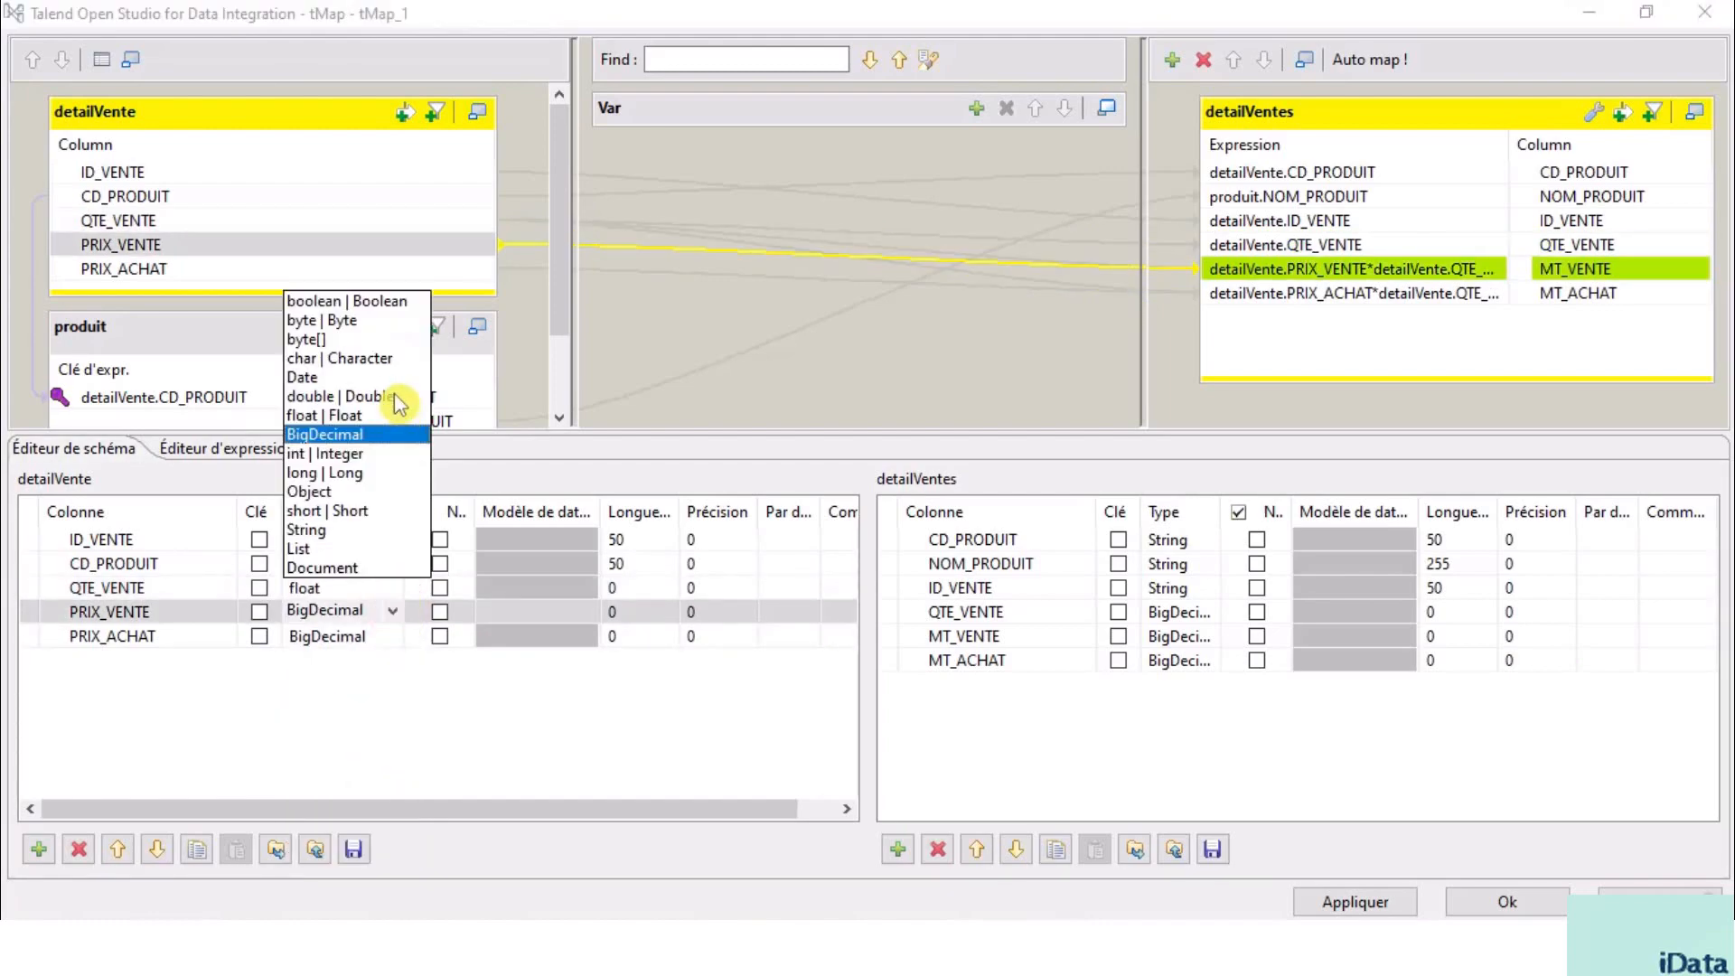
pyautogui.click(367, 417)
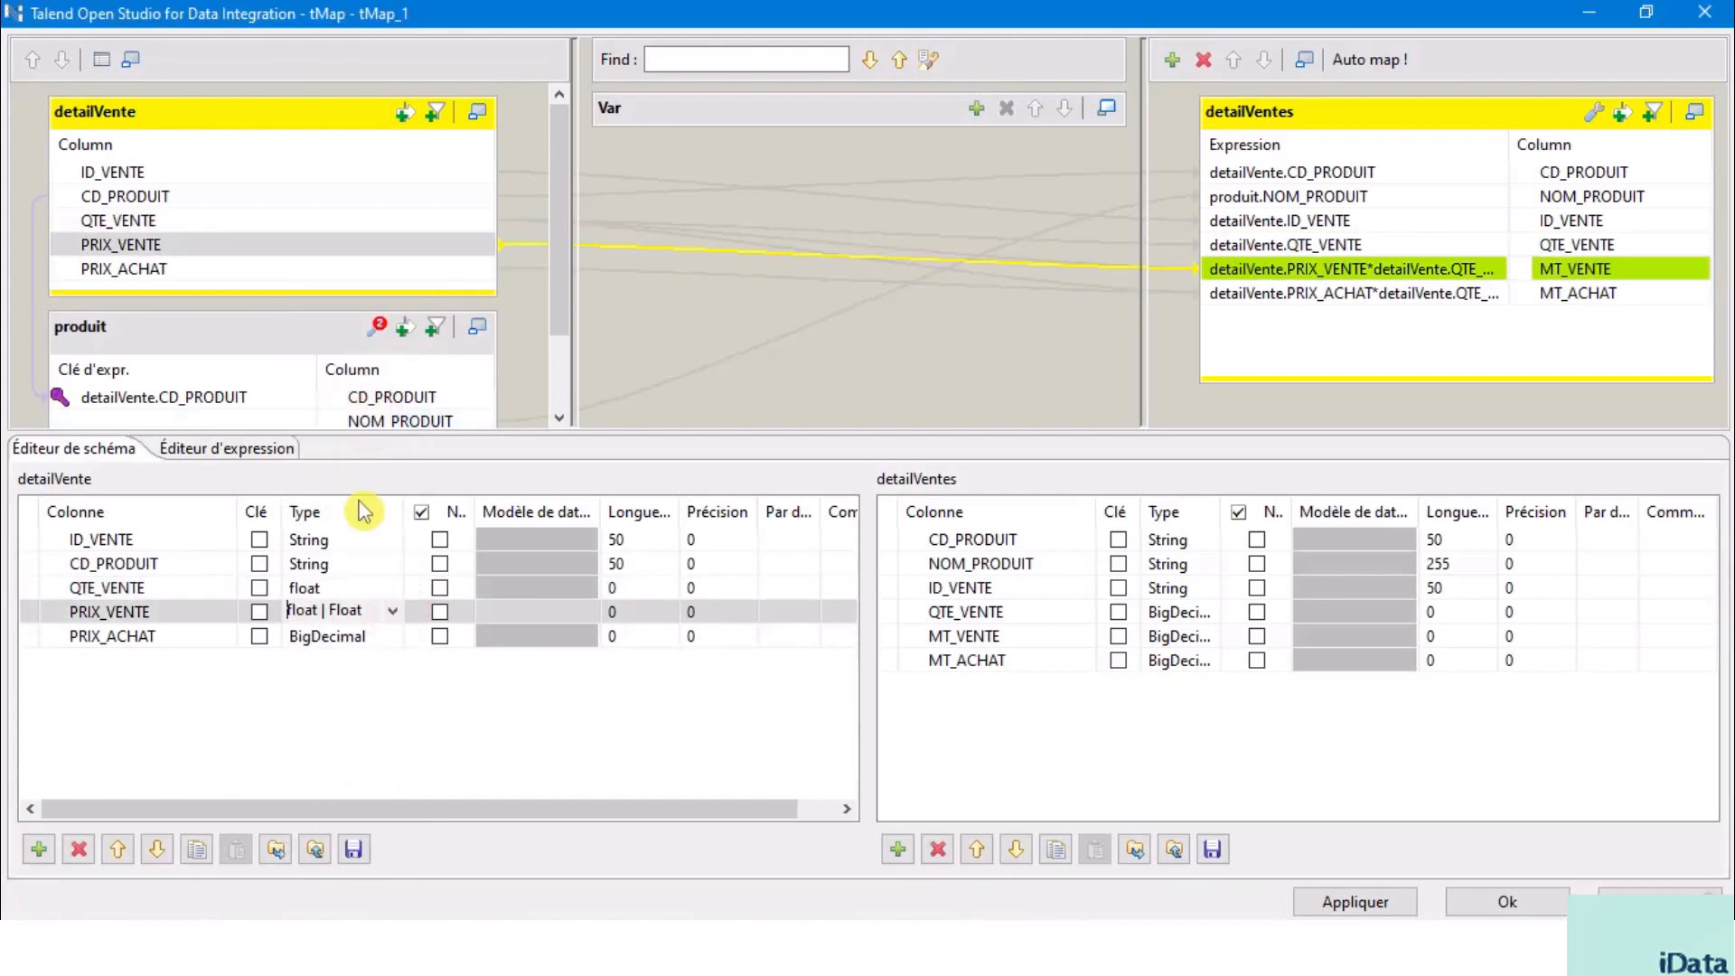
pyautogui.click(391, 637)
pyautogui.click(394, 639)
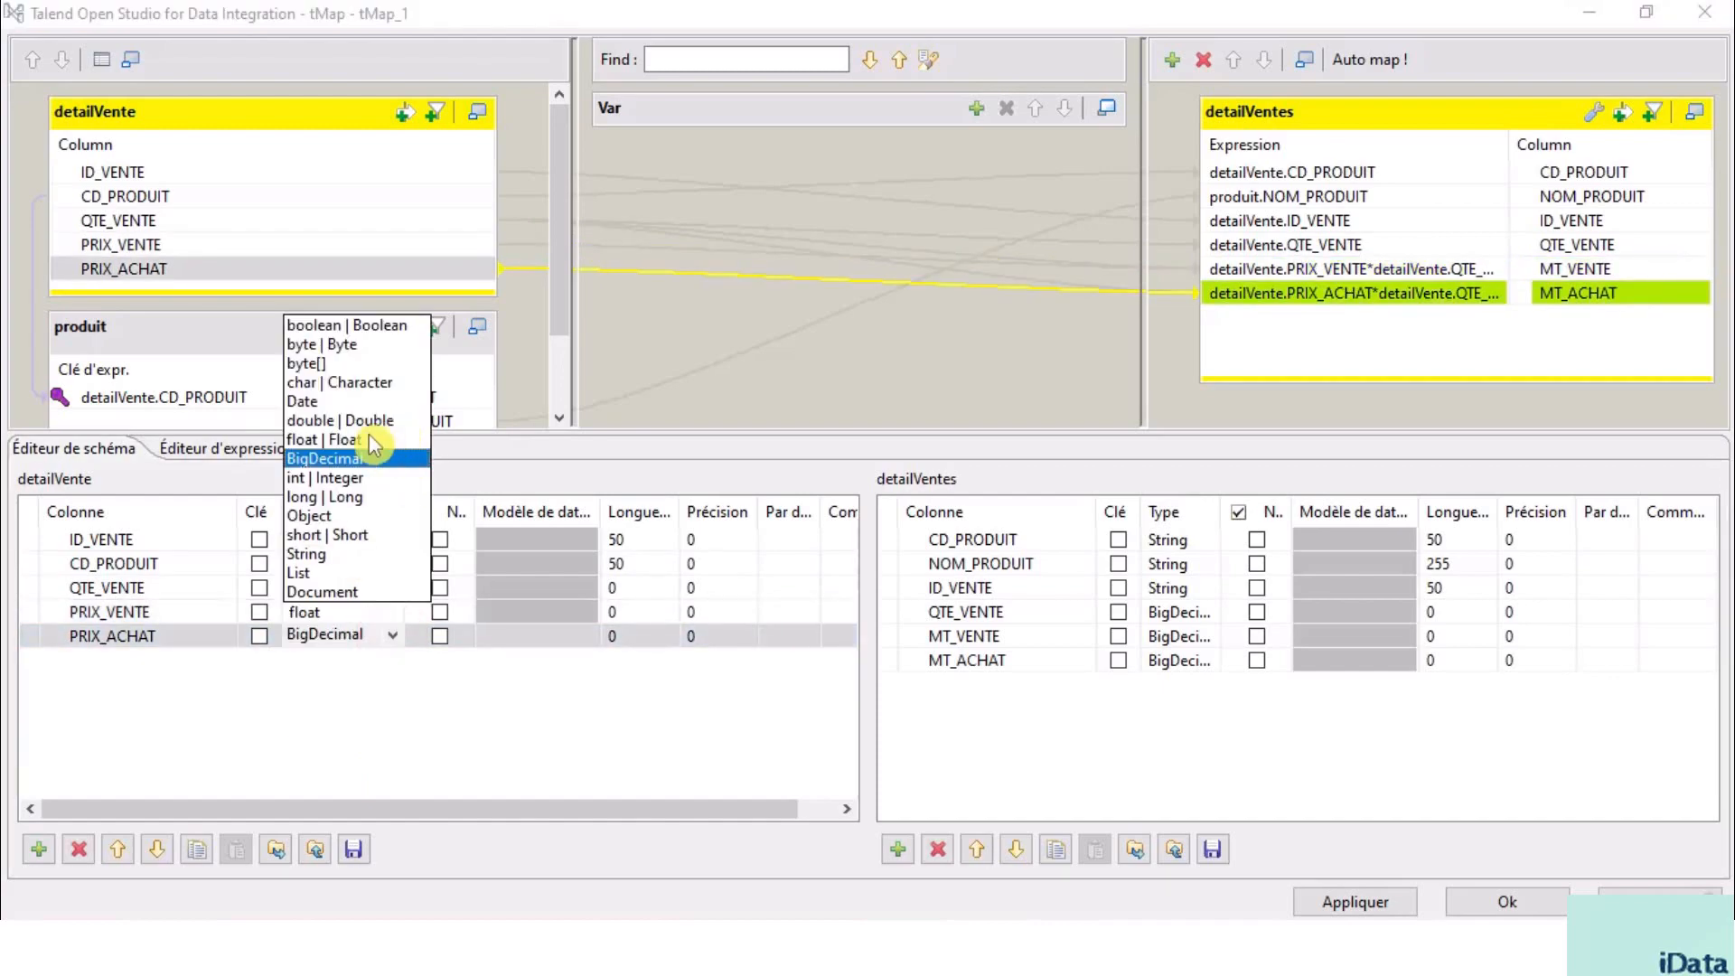
pyautogui.click(389, 427)
pyautogui.click(386, 739)
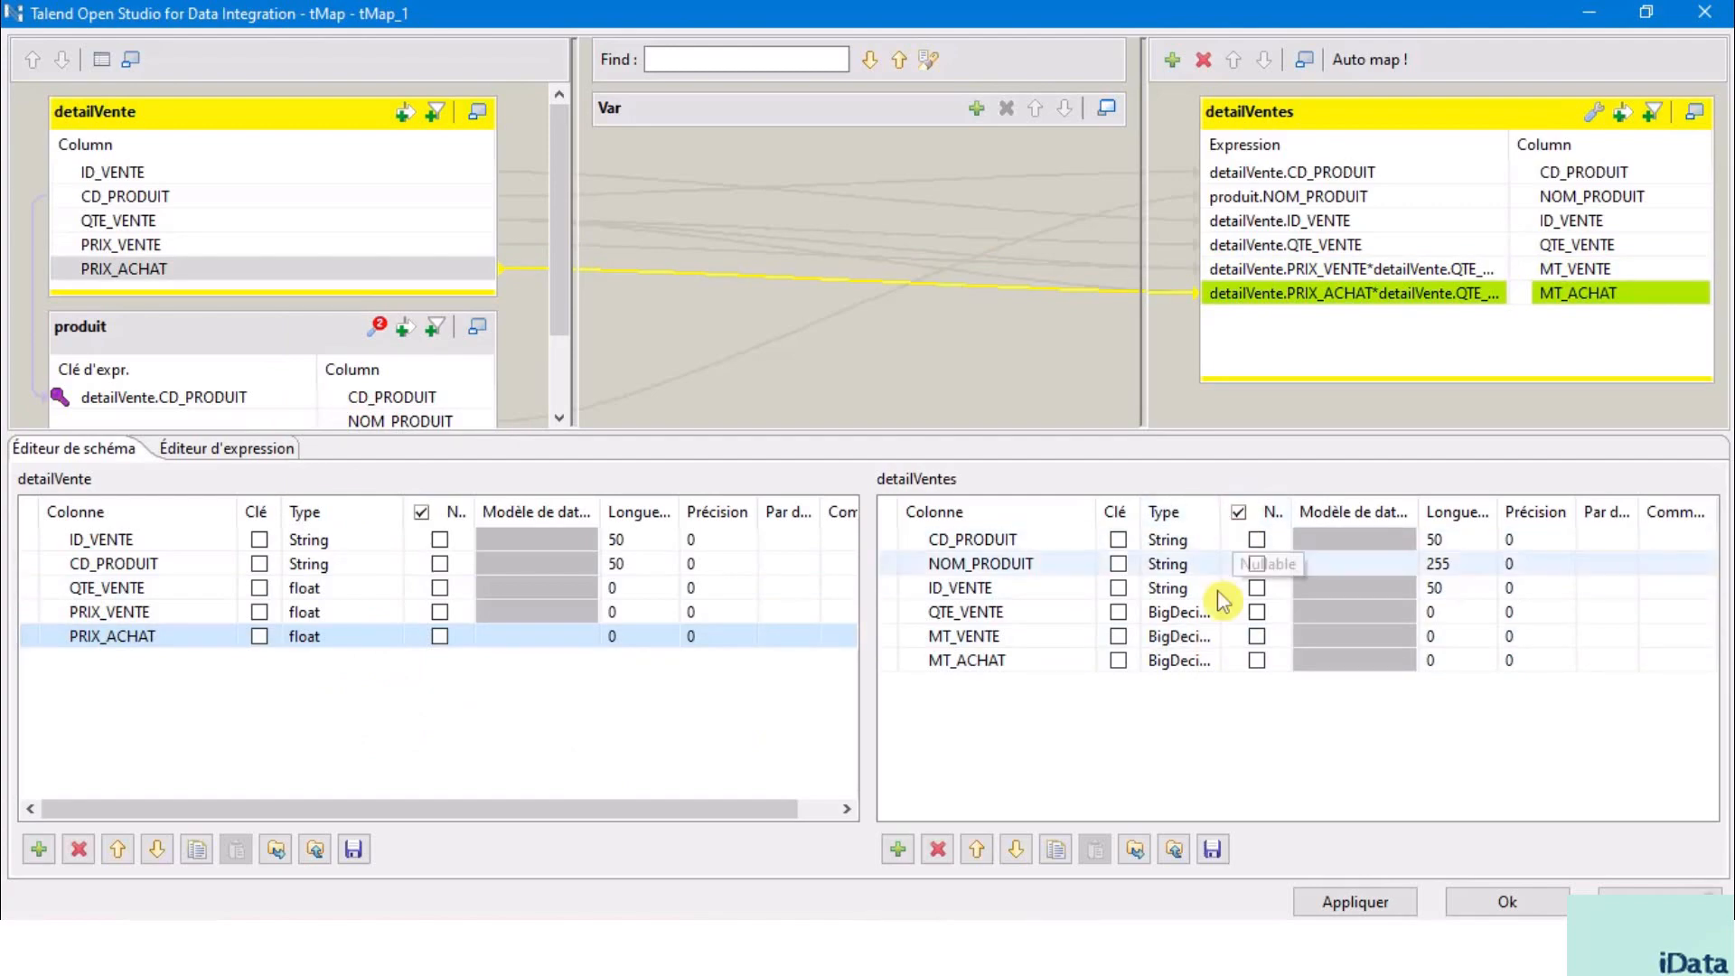
# Set the type of QTE_VENTE, MT_VENTE and MT_ACHAT to float in the detailVentes output schema and confirm the tMap configuration.
pyautogui.click(1184, 620)
pyautogui.click(1220, 611)
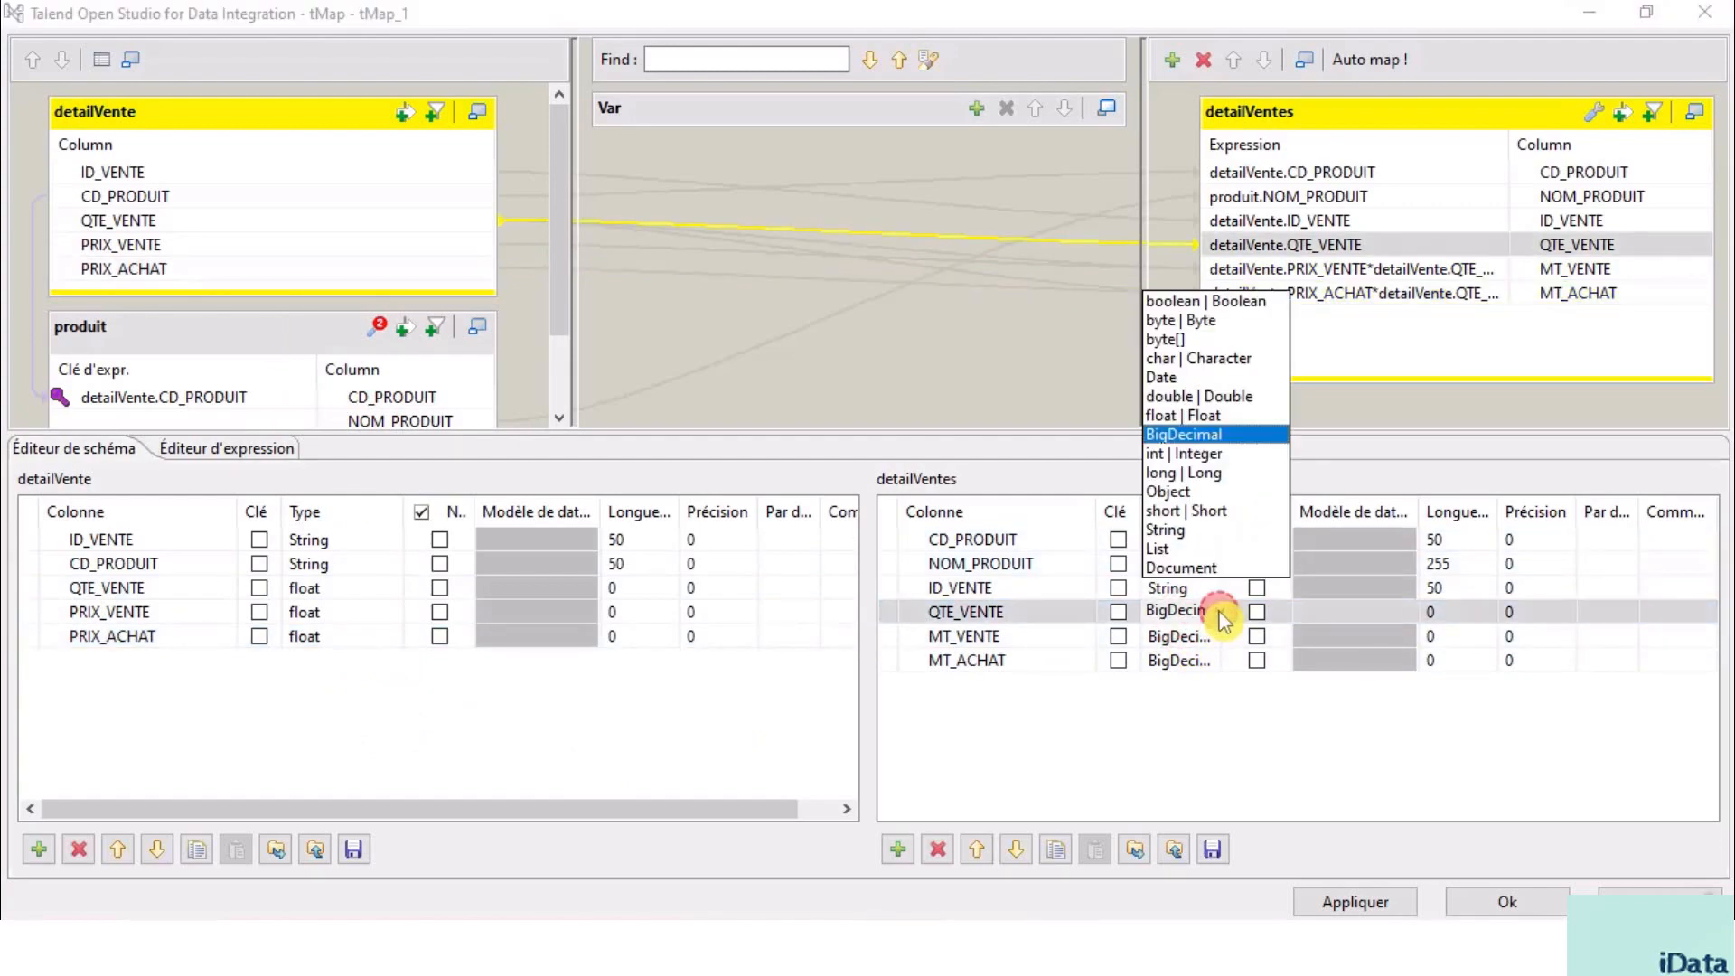
pyautogui.click(1195, 415)
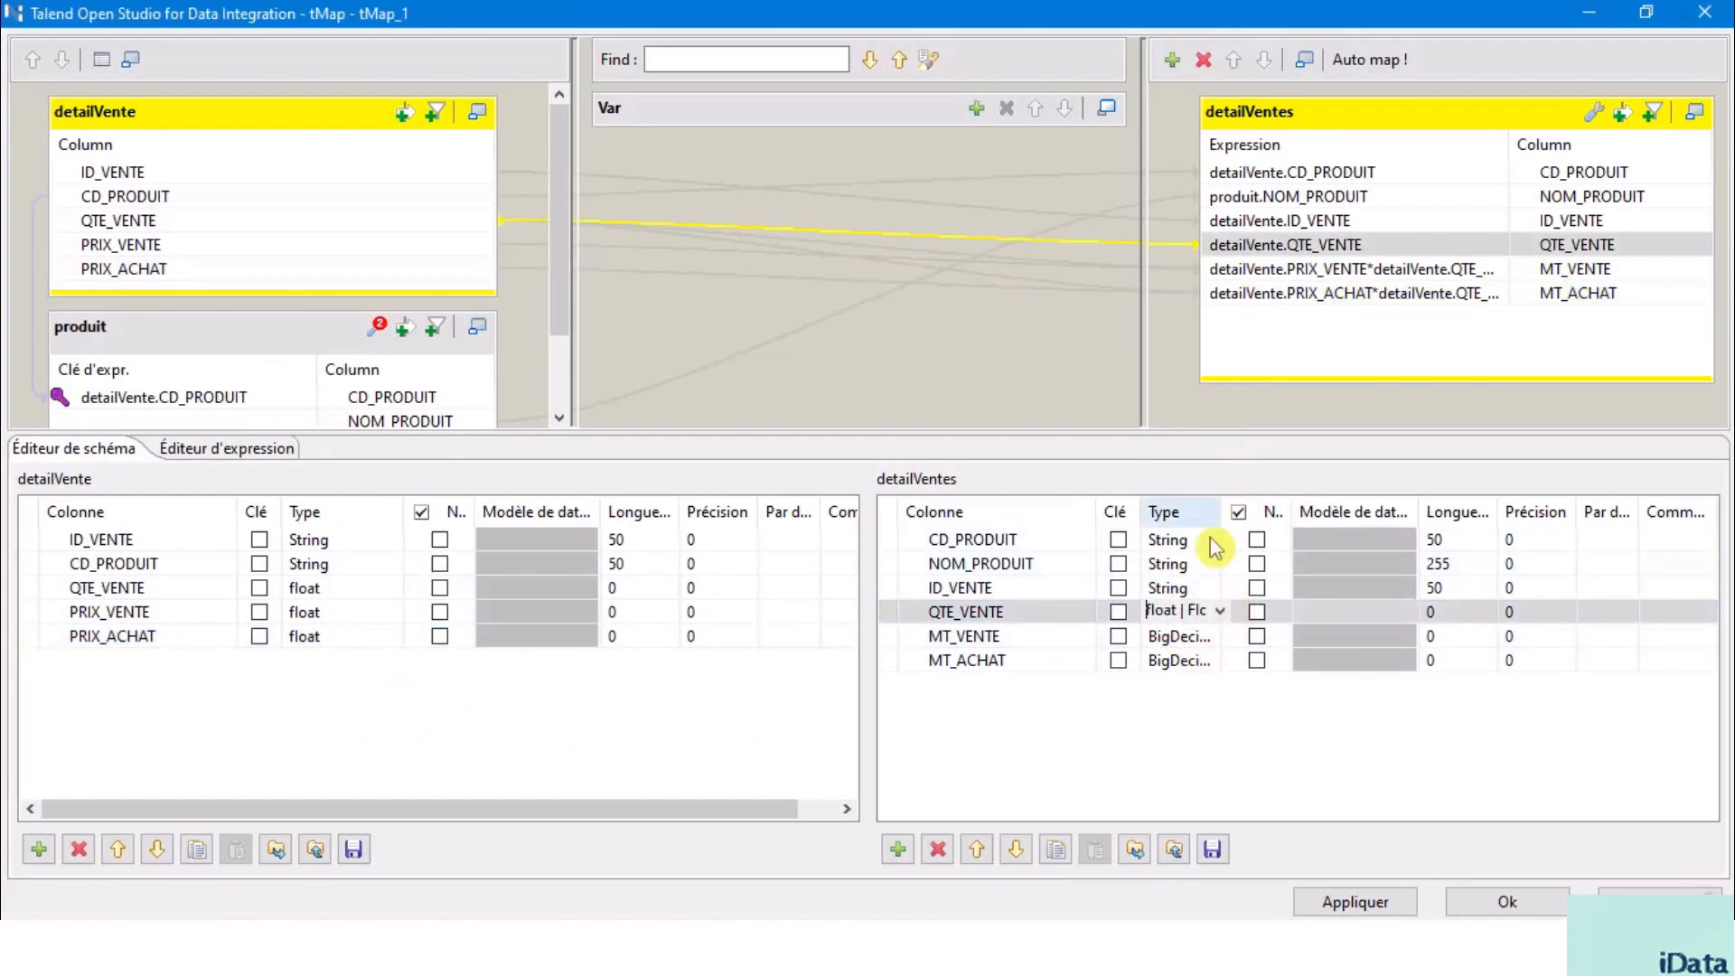
pyautogui.click(1184, 636)
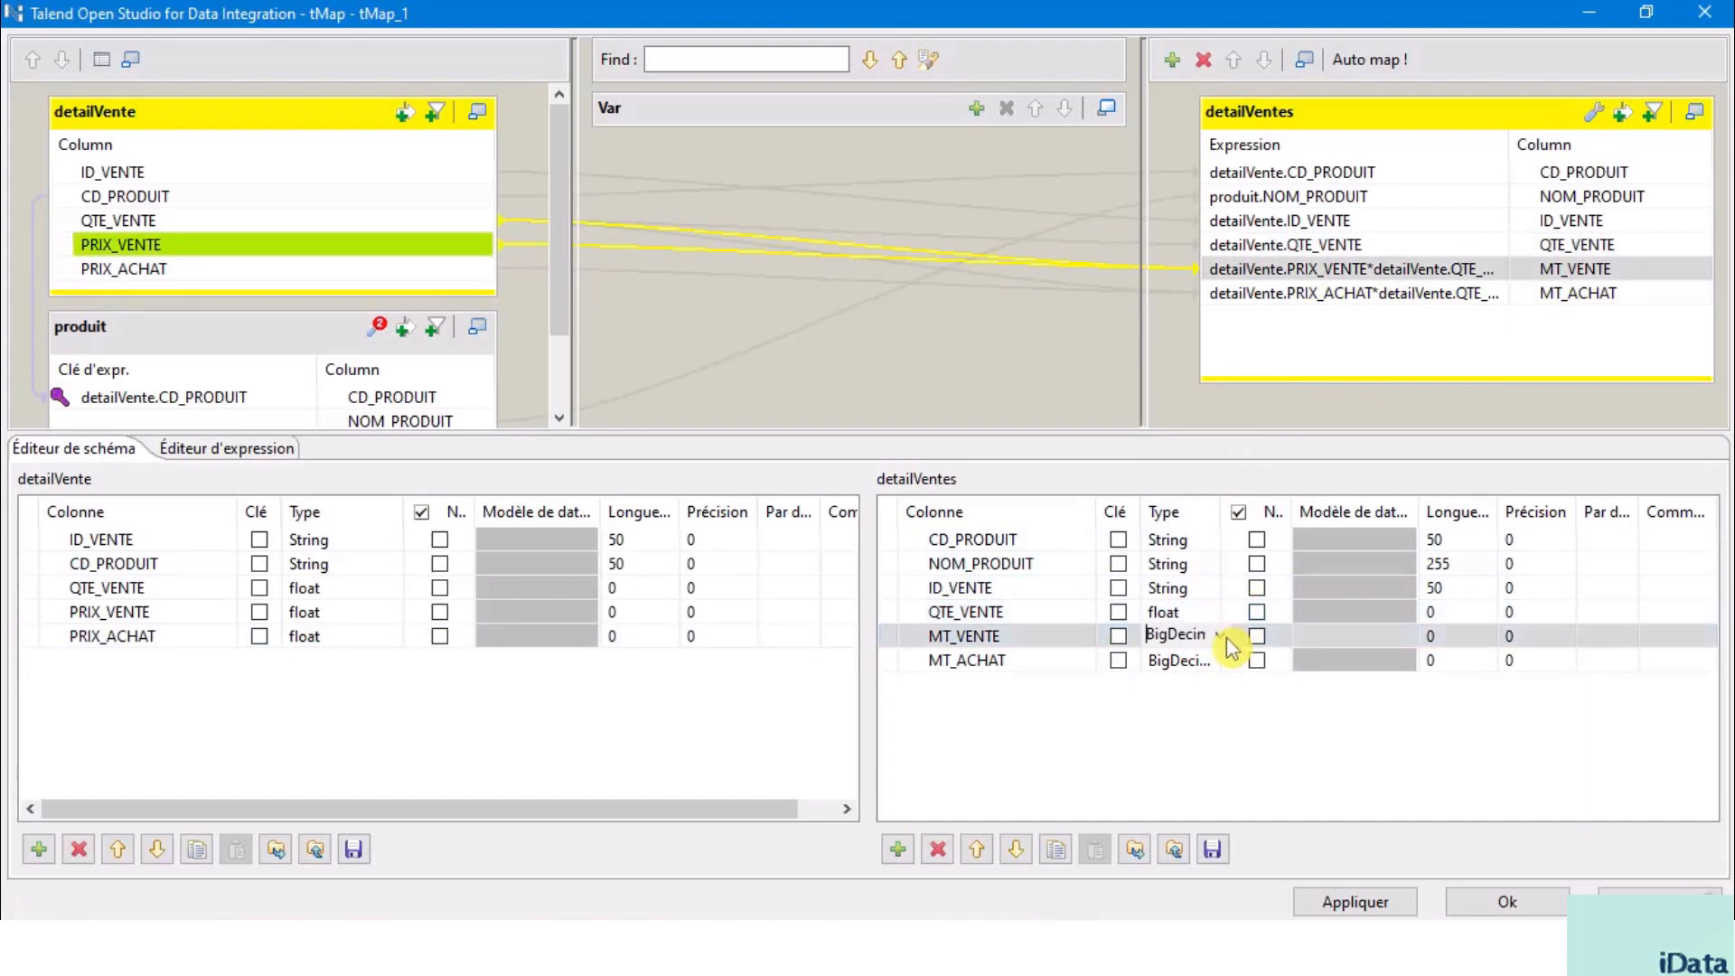
pyautogui.click(1222, 636)
pyautogui.click(1218, 442)
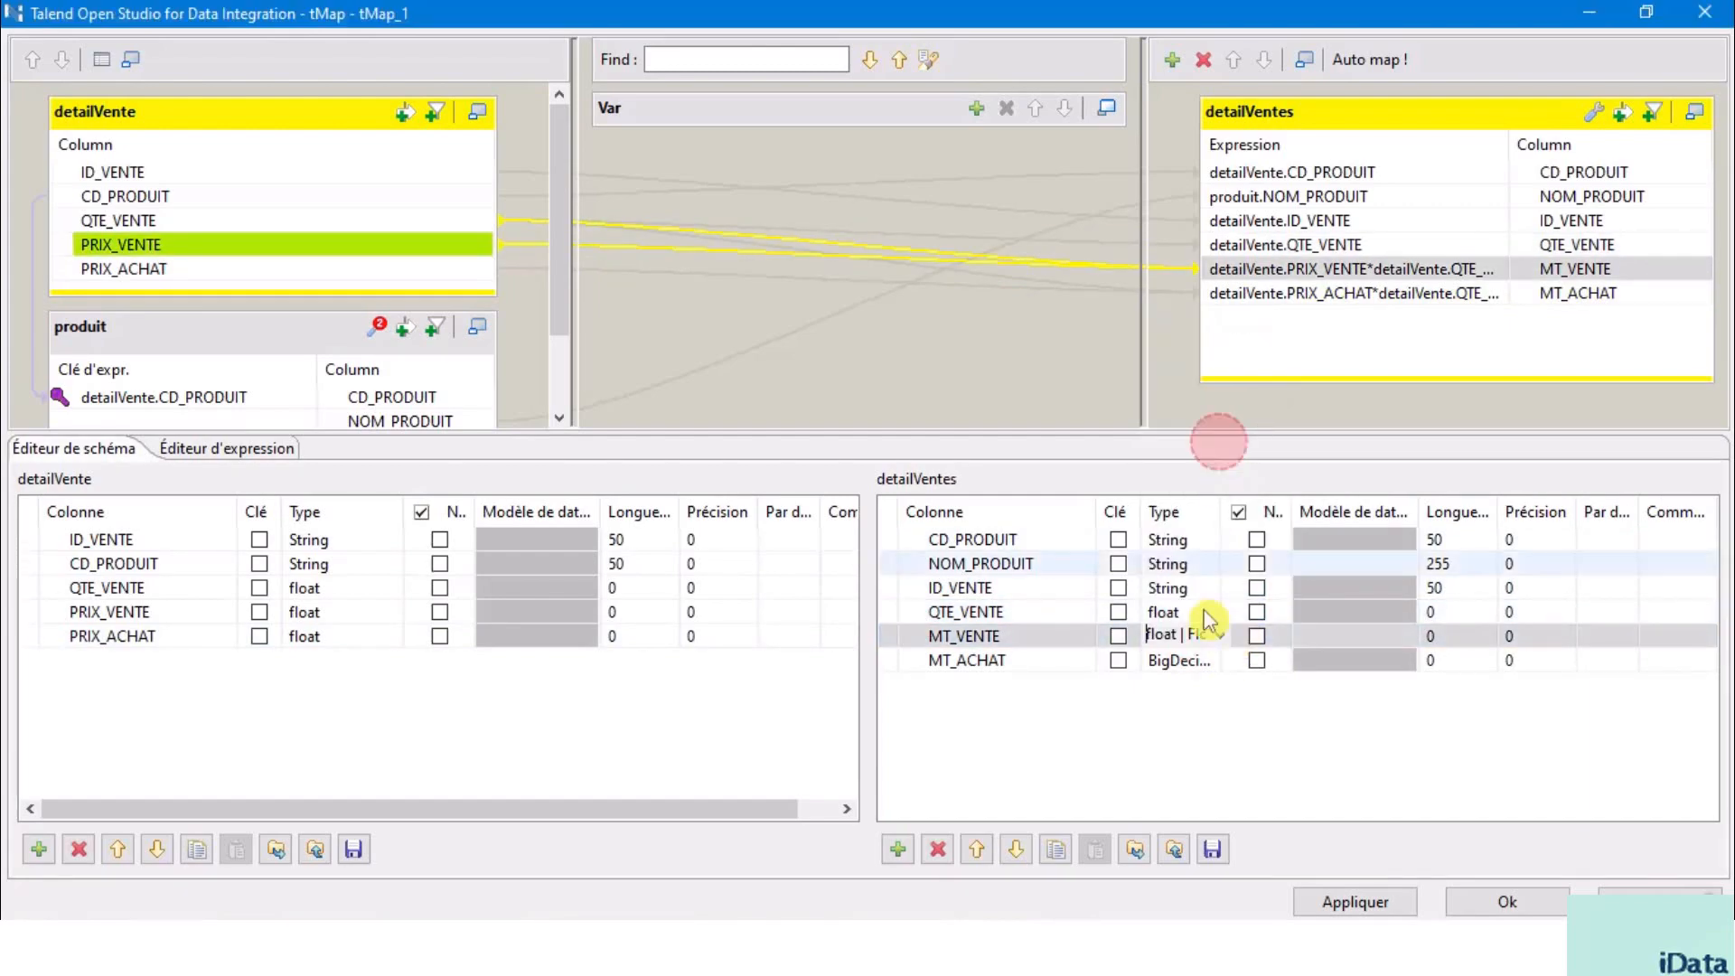
pyautogui.click(1200, 660)
pyautogui.click(1224, 660)
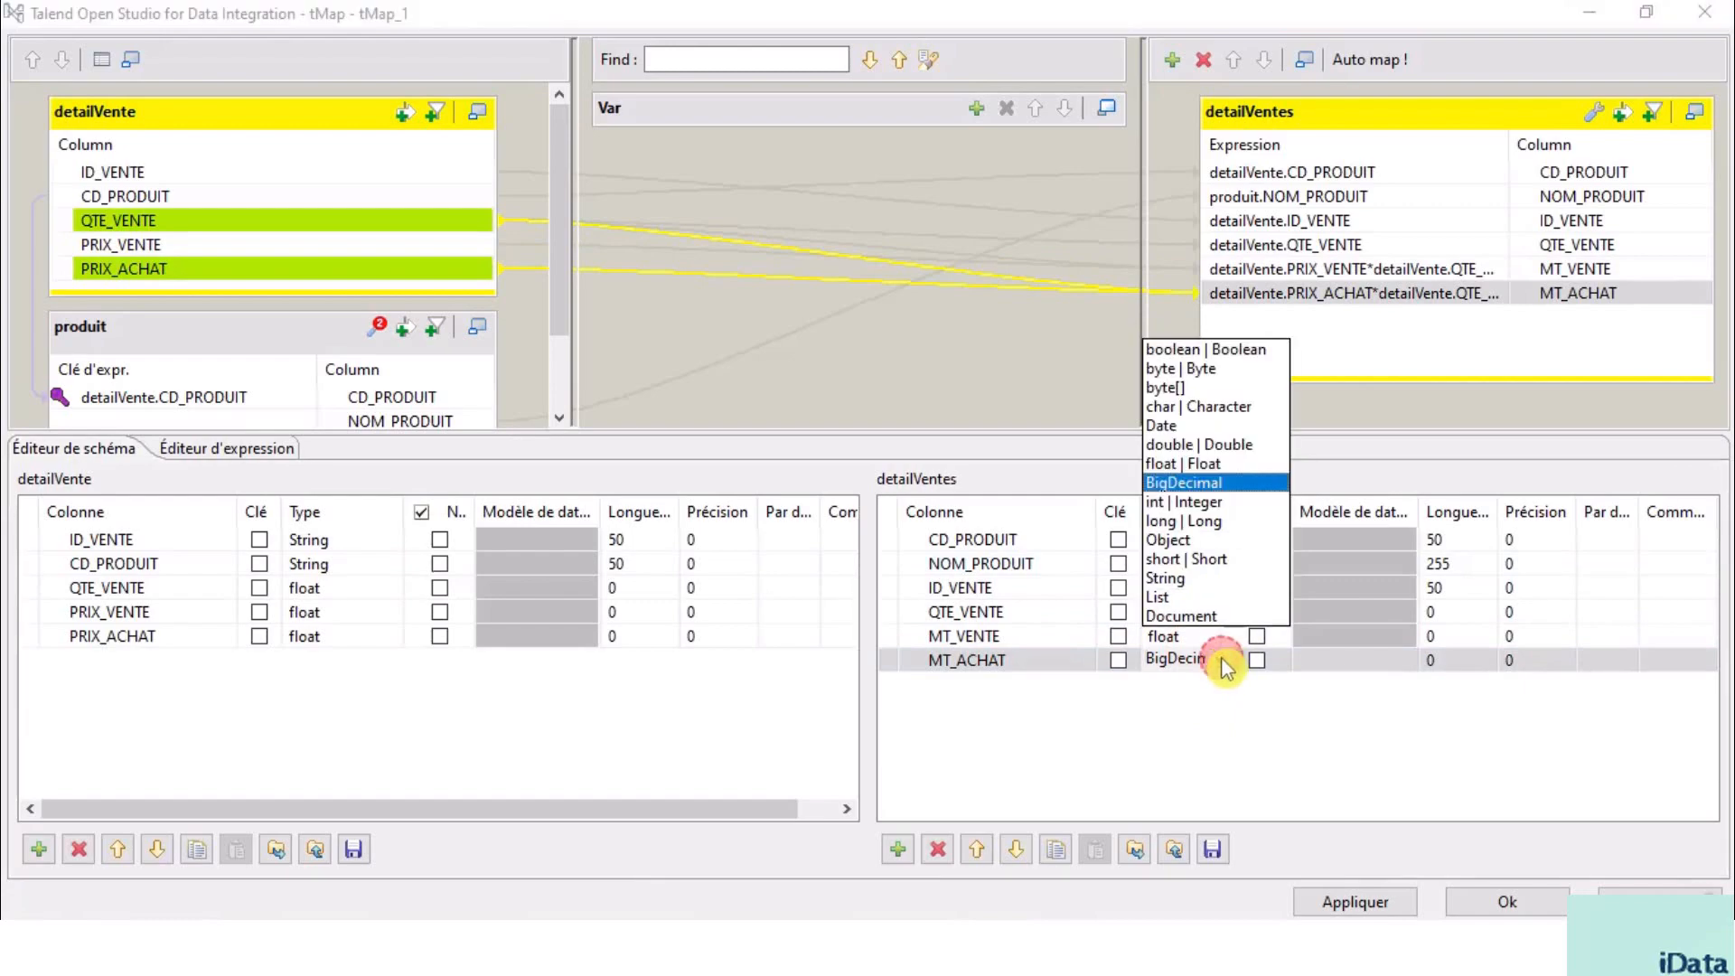
pyautogui.click(1213, 464)
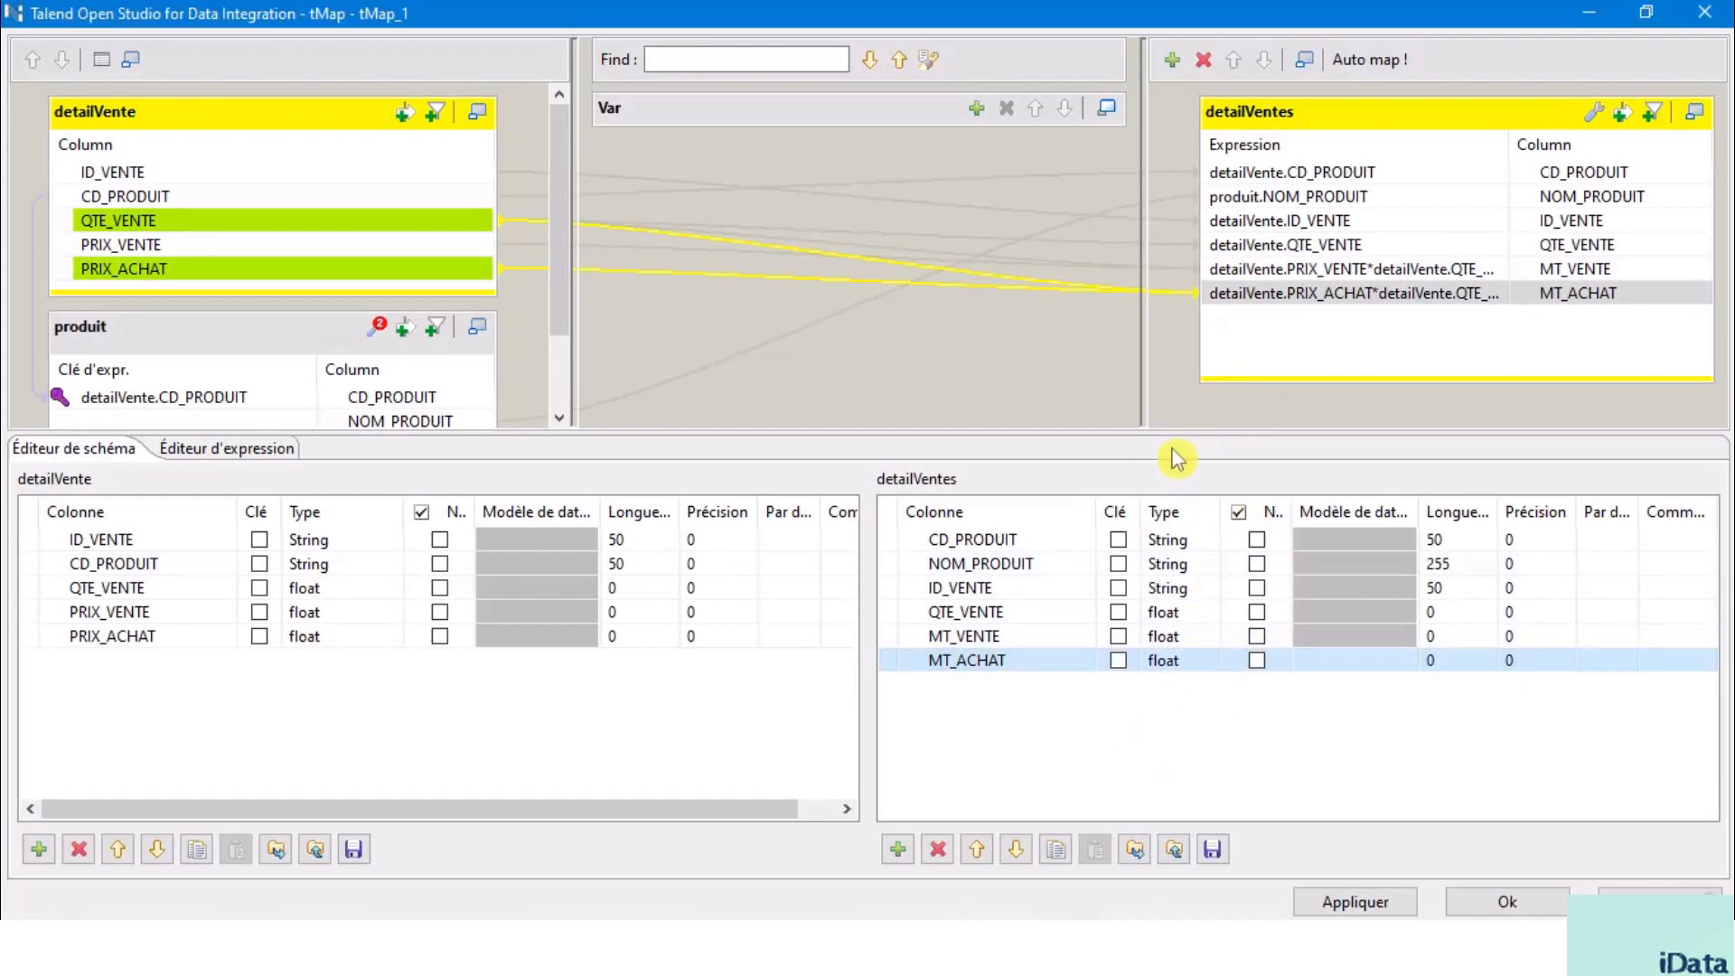
pyautogui.moveTo(1175, 449); pyautogui.dragTo(1175, 653)
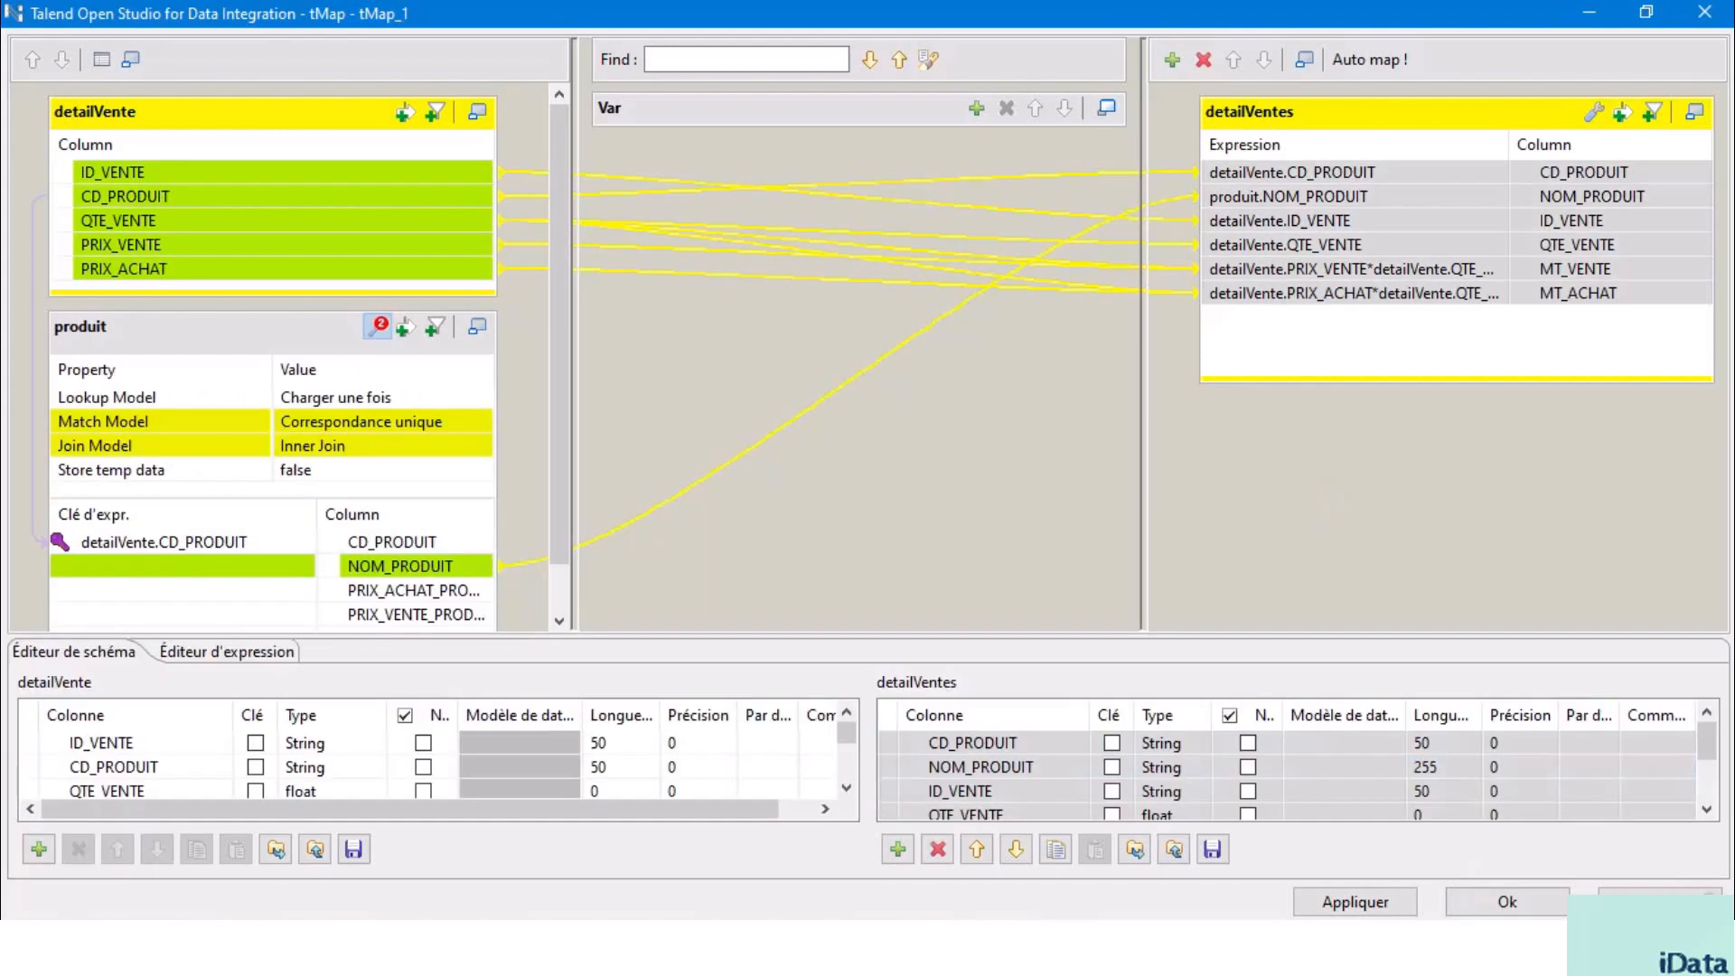
pyautogui.click(1511, 904)
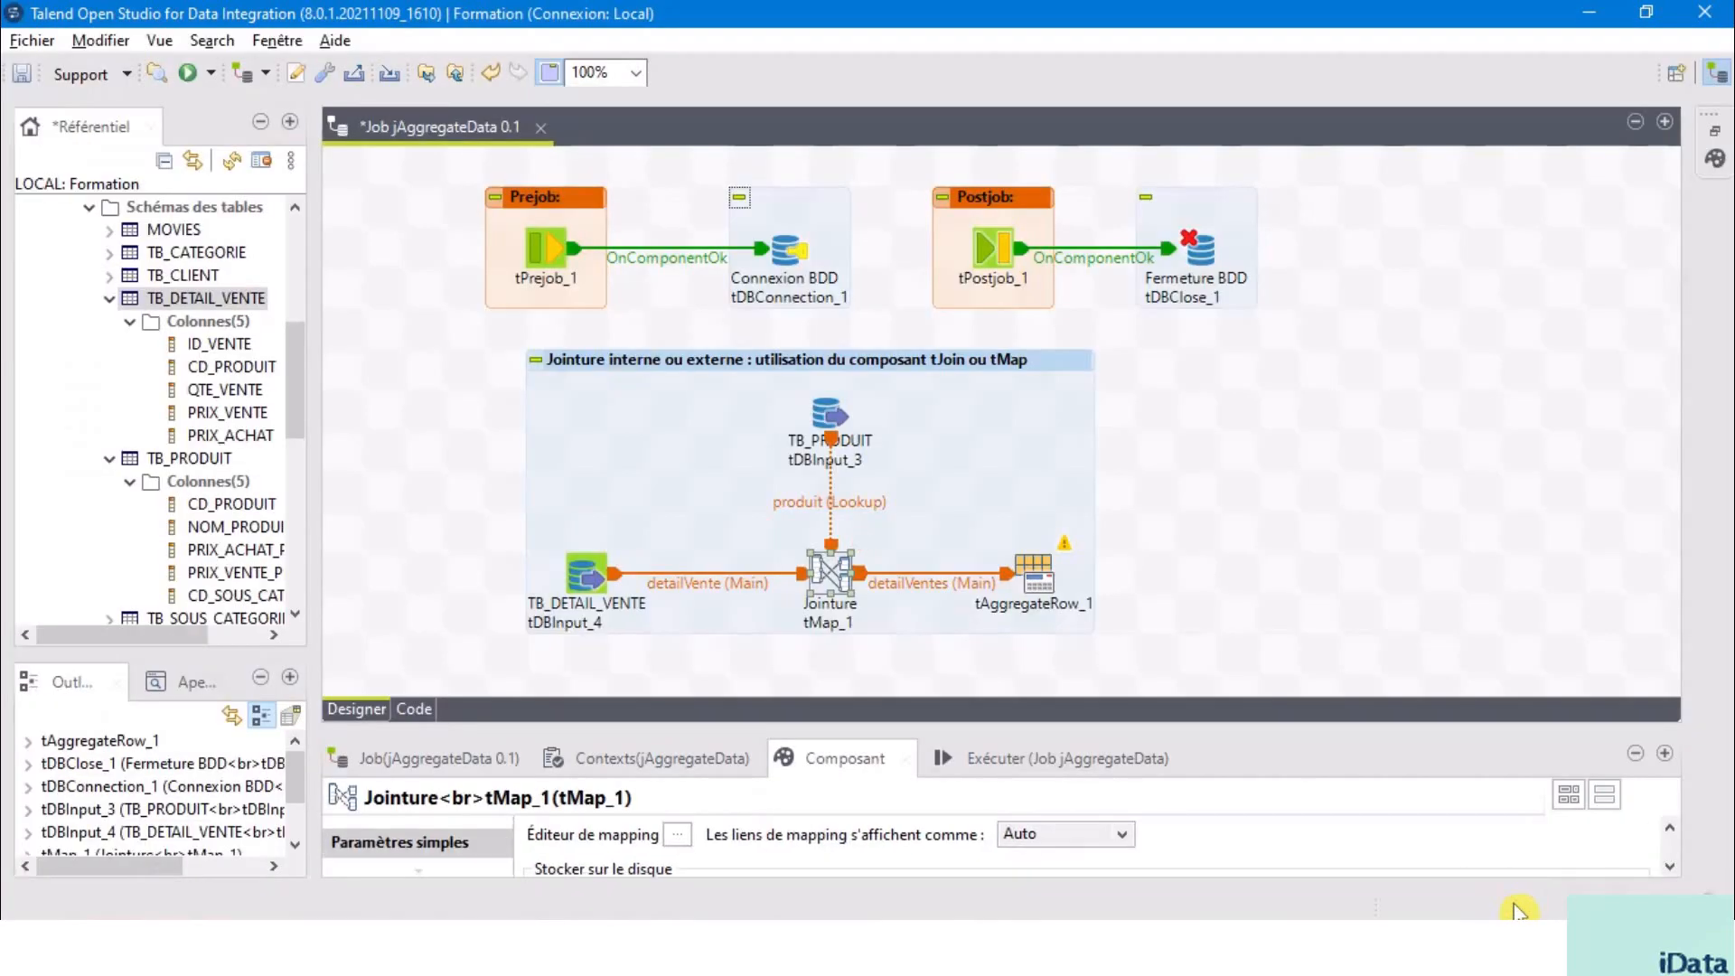
# Open the basic settings of tAggregateRow_1 and enlarge the settings area to show the Group by and Opérations tables in full.
pyautogui.click(1034, 579)
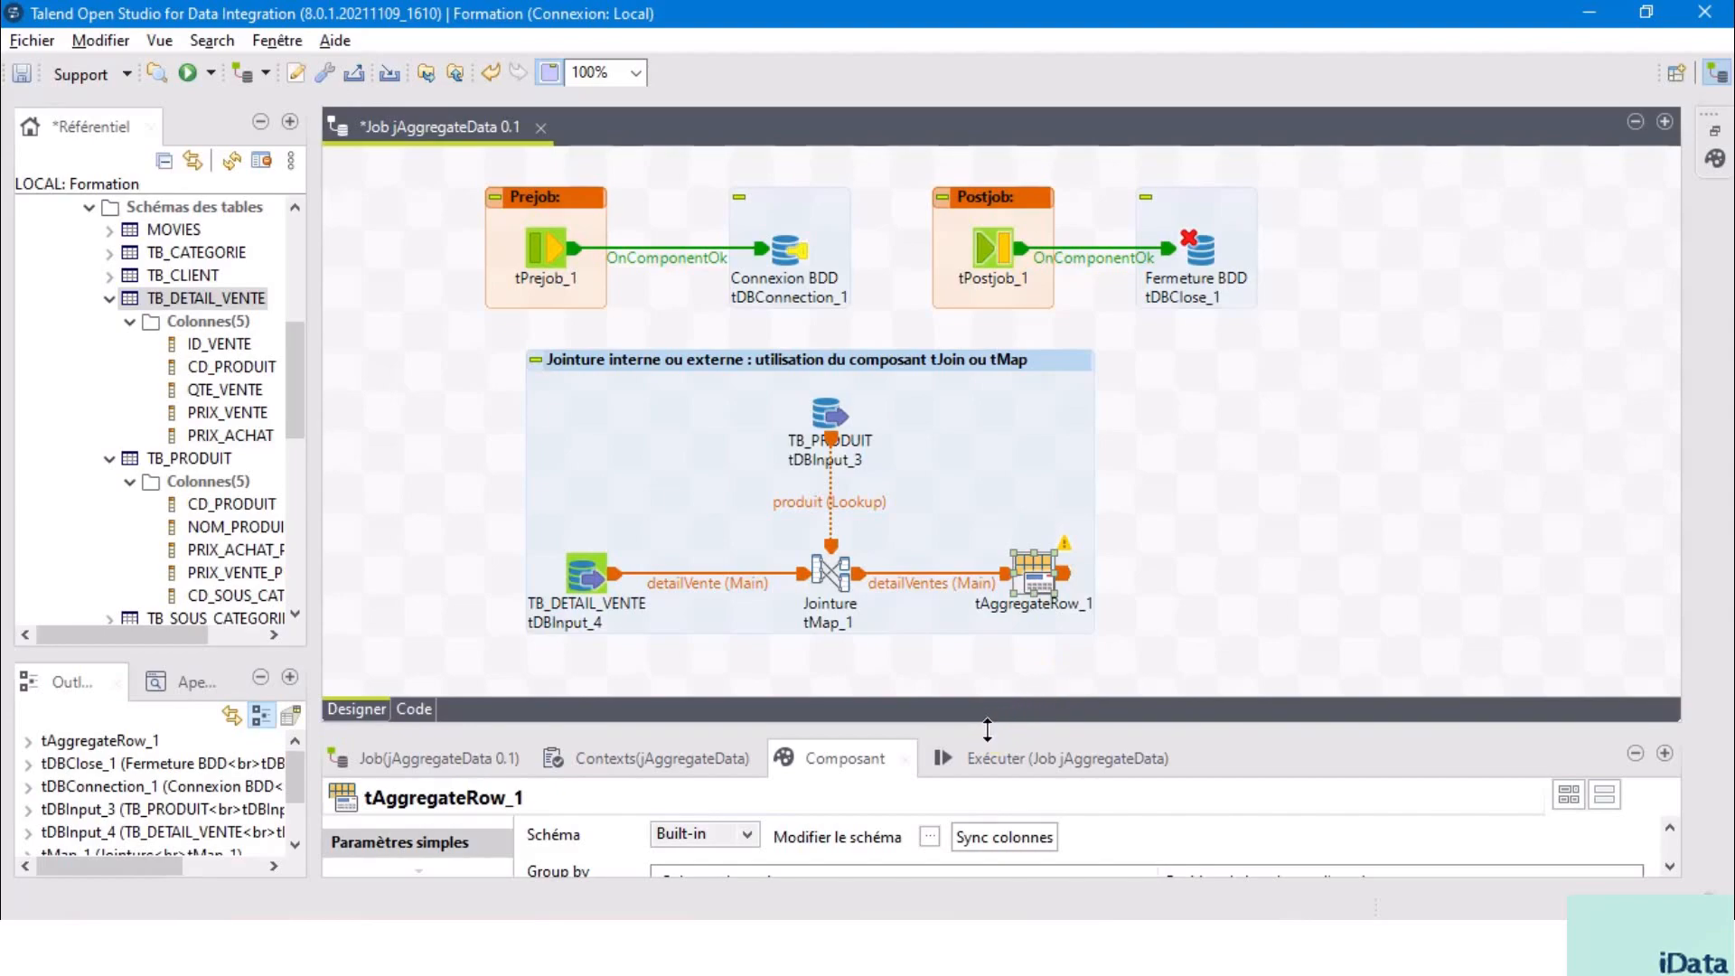
pyautogui.moveTo(987, 730); pyautogui.dragTo(987, 689)
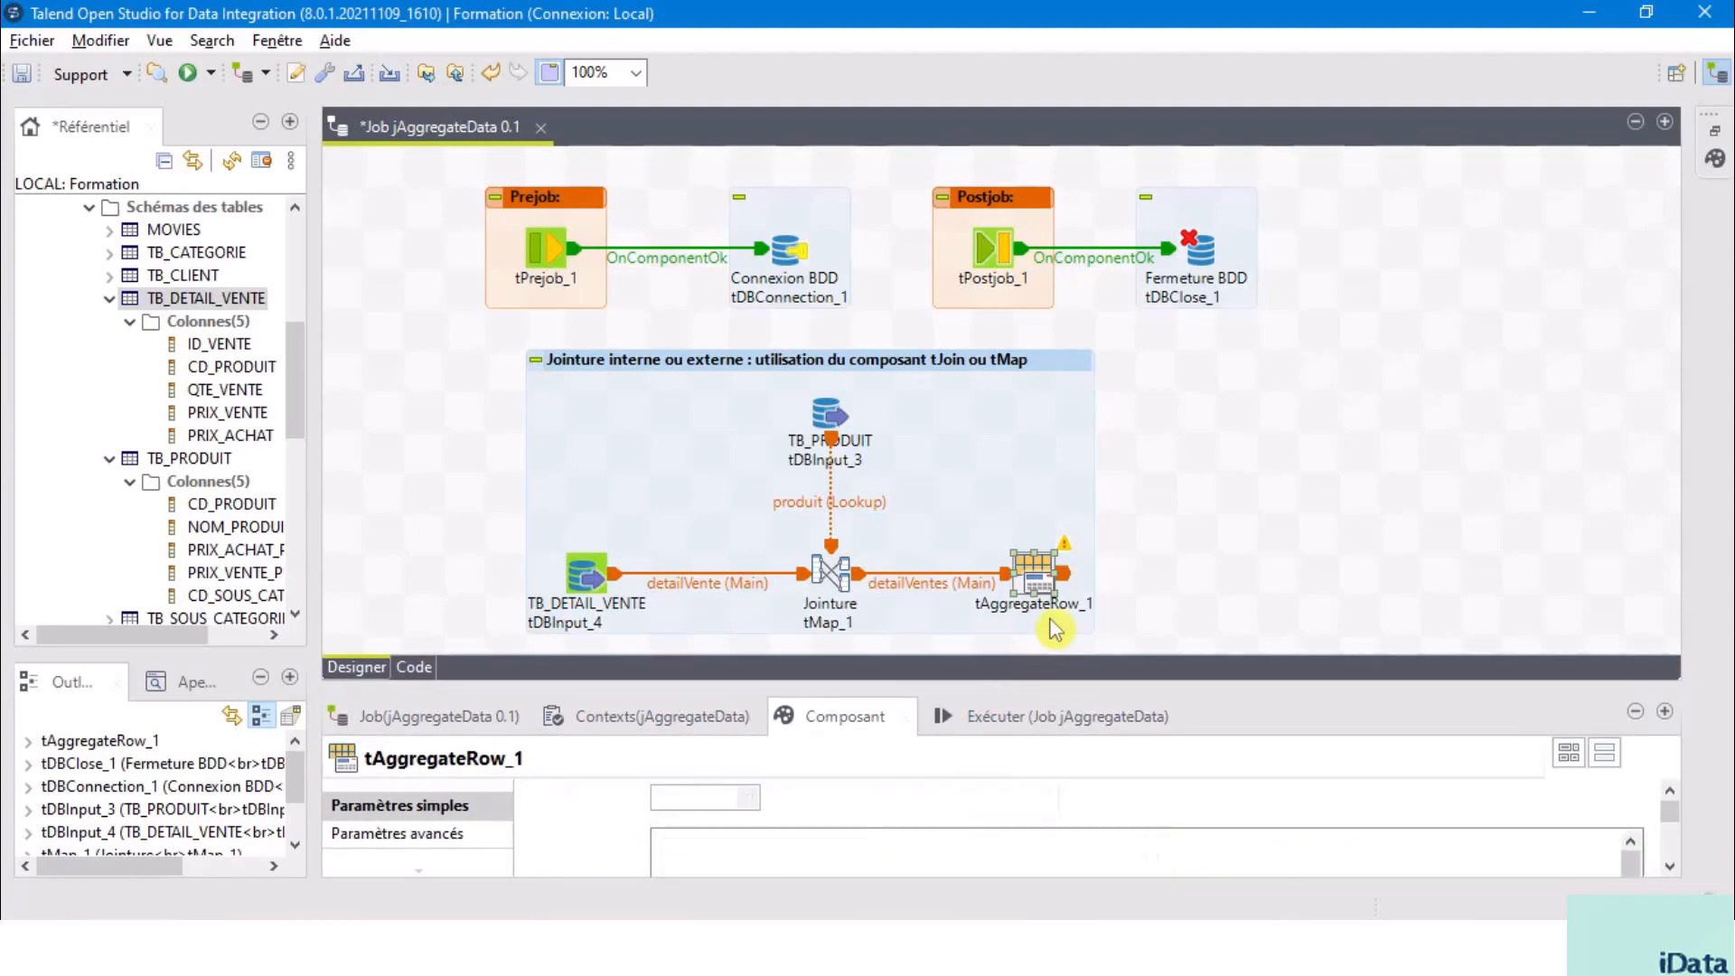
pyautogui.doubleClick(1048, 590)
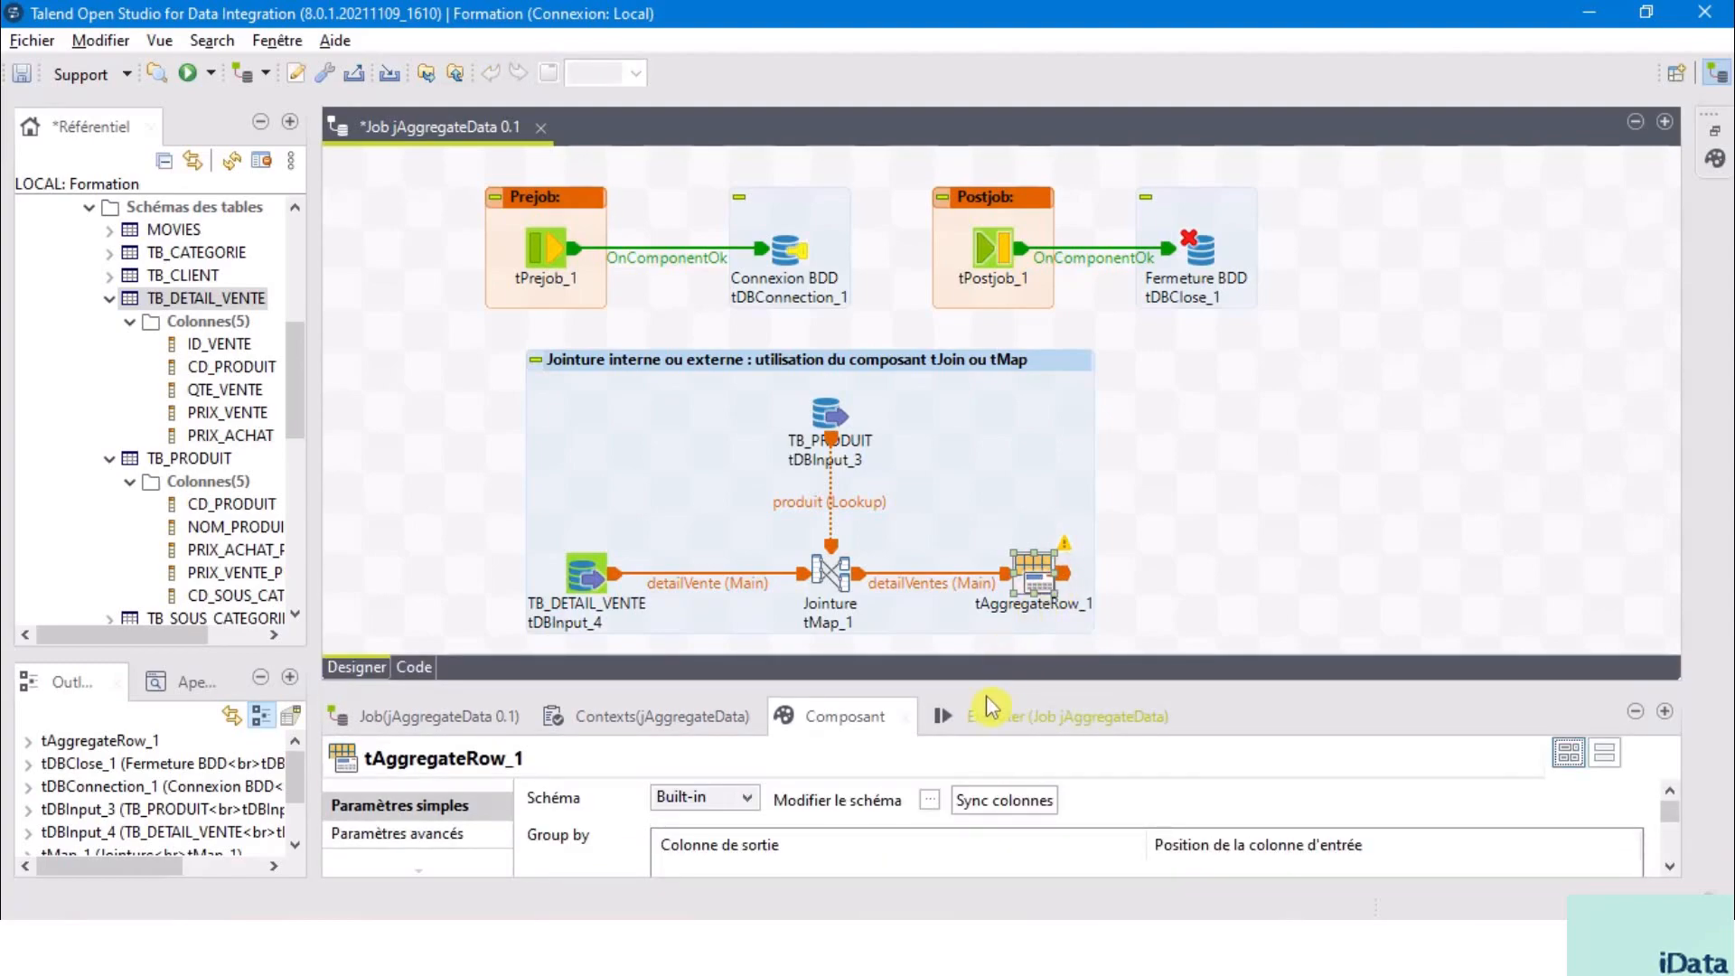
pyautogui.moveTo(985, 684); pyautogui.dragTo(986, 363)
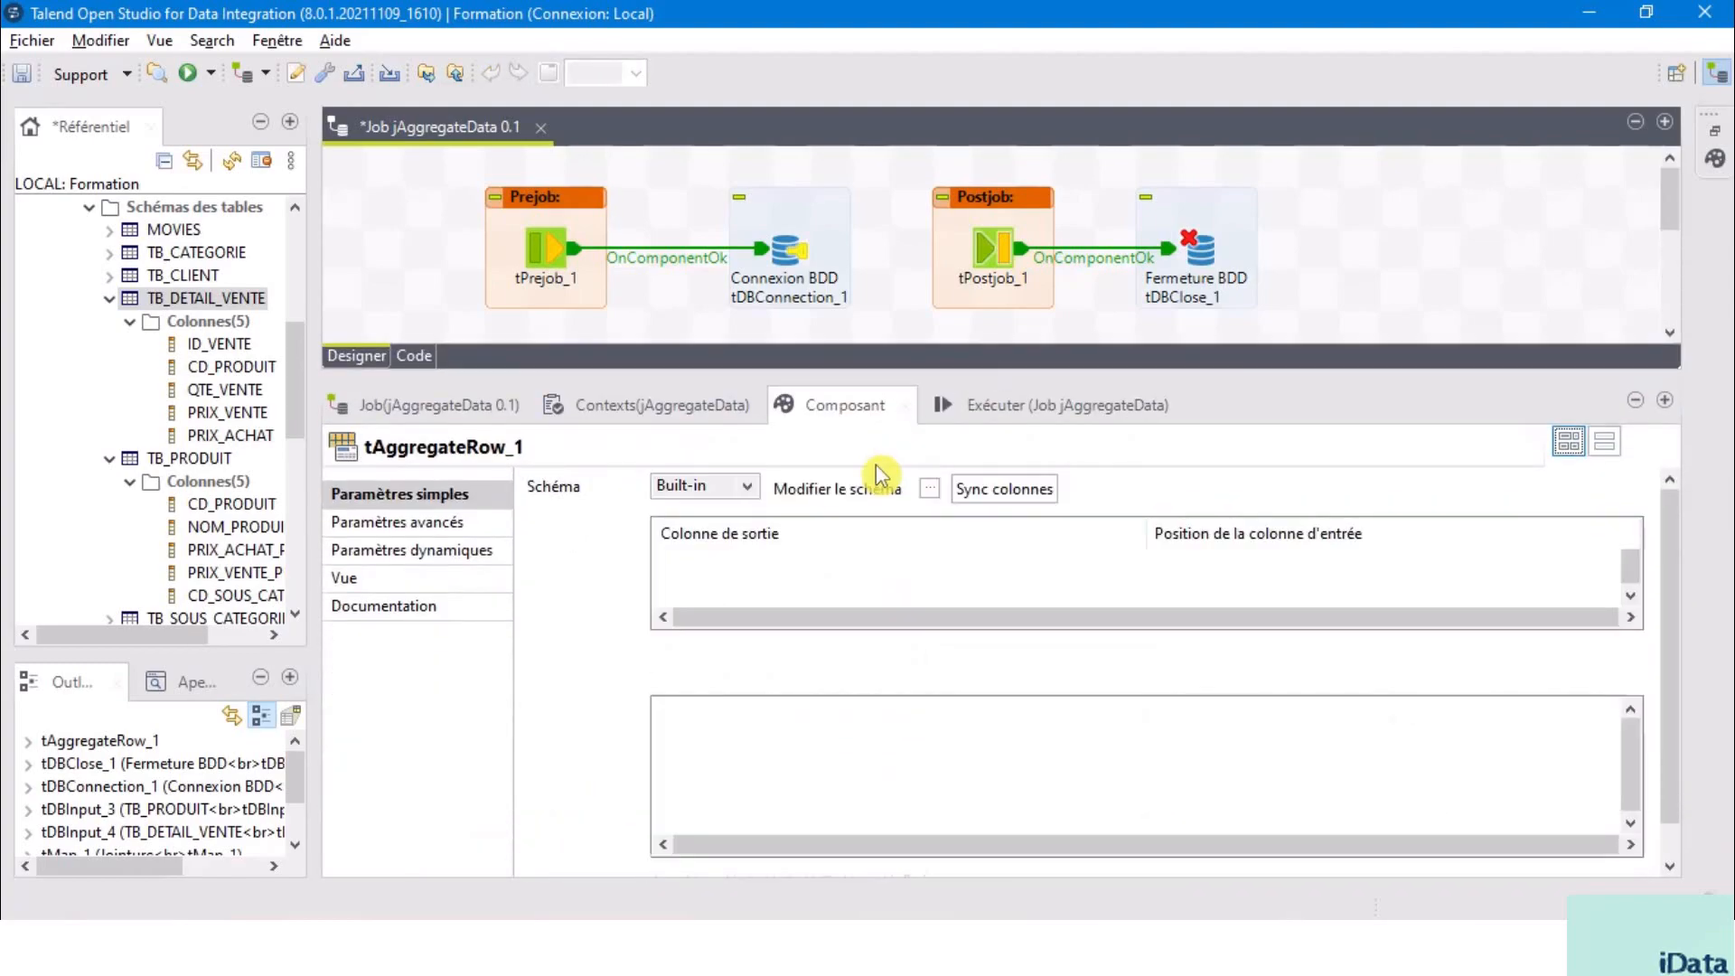
pyautogui.moveTo(317, 469); pyautogui.dragTo(48, 444)
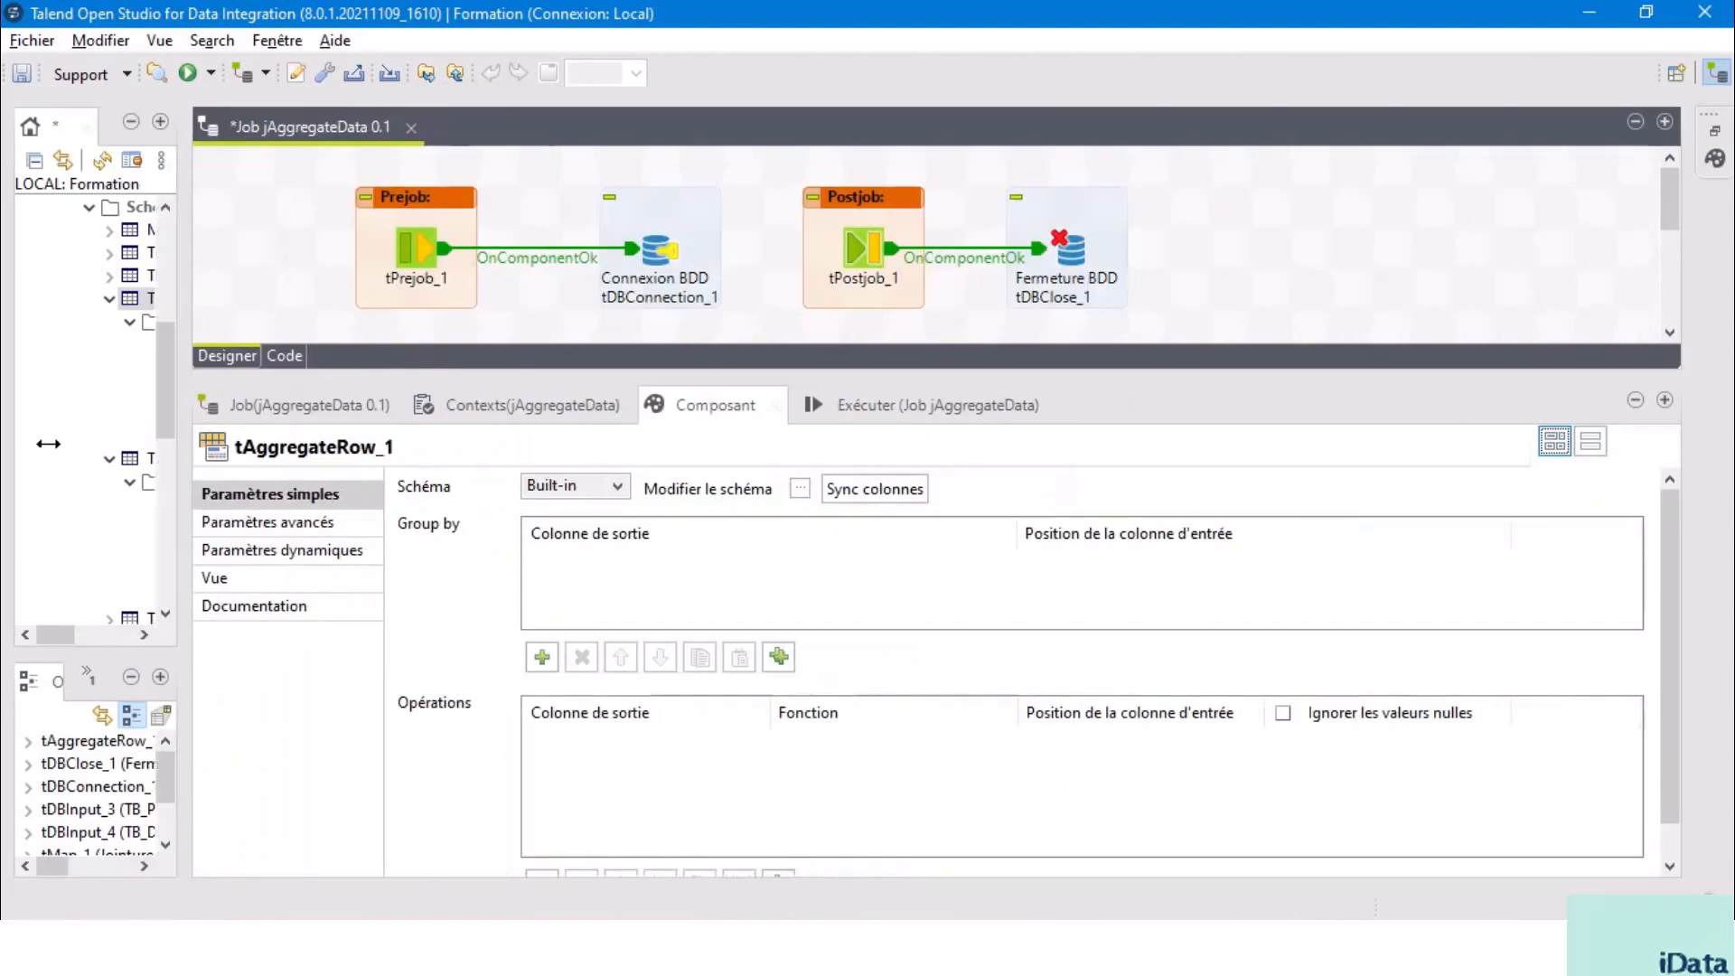
pyautogui.moveTo(776, 364); pyautogui.dragTo(744, 233)
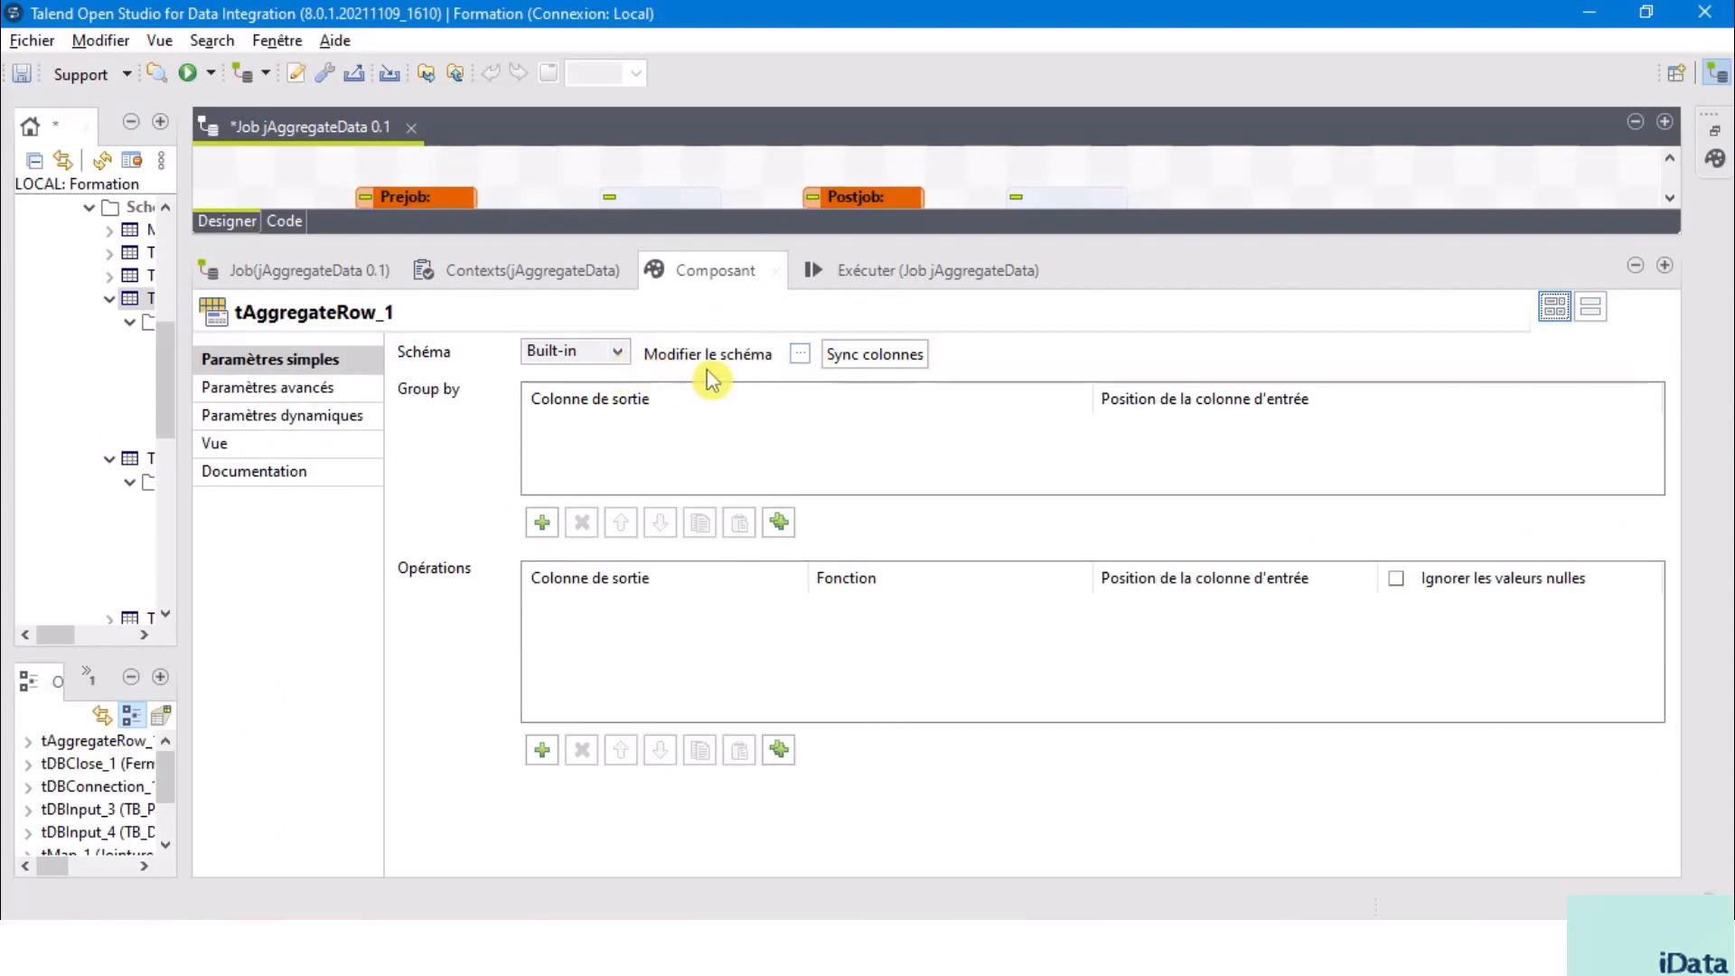
# Edit the tAggregateRow_1 schema and copy CD_PRODUIT and NOM_PRODUIT from the detailVentes input to the output.
pyautogui.click(801, 358)
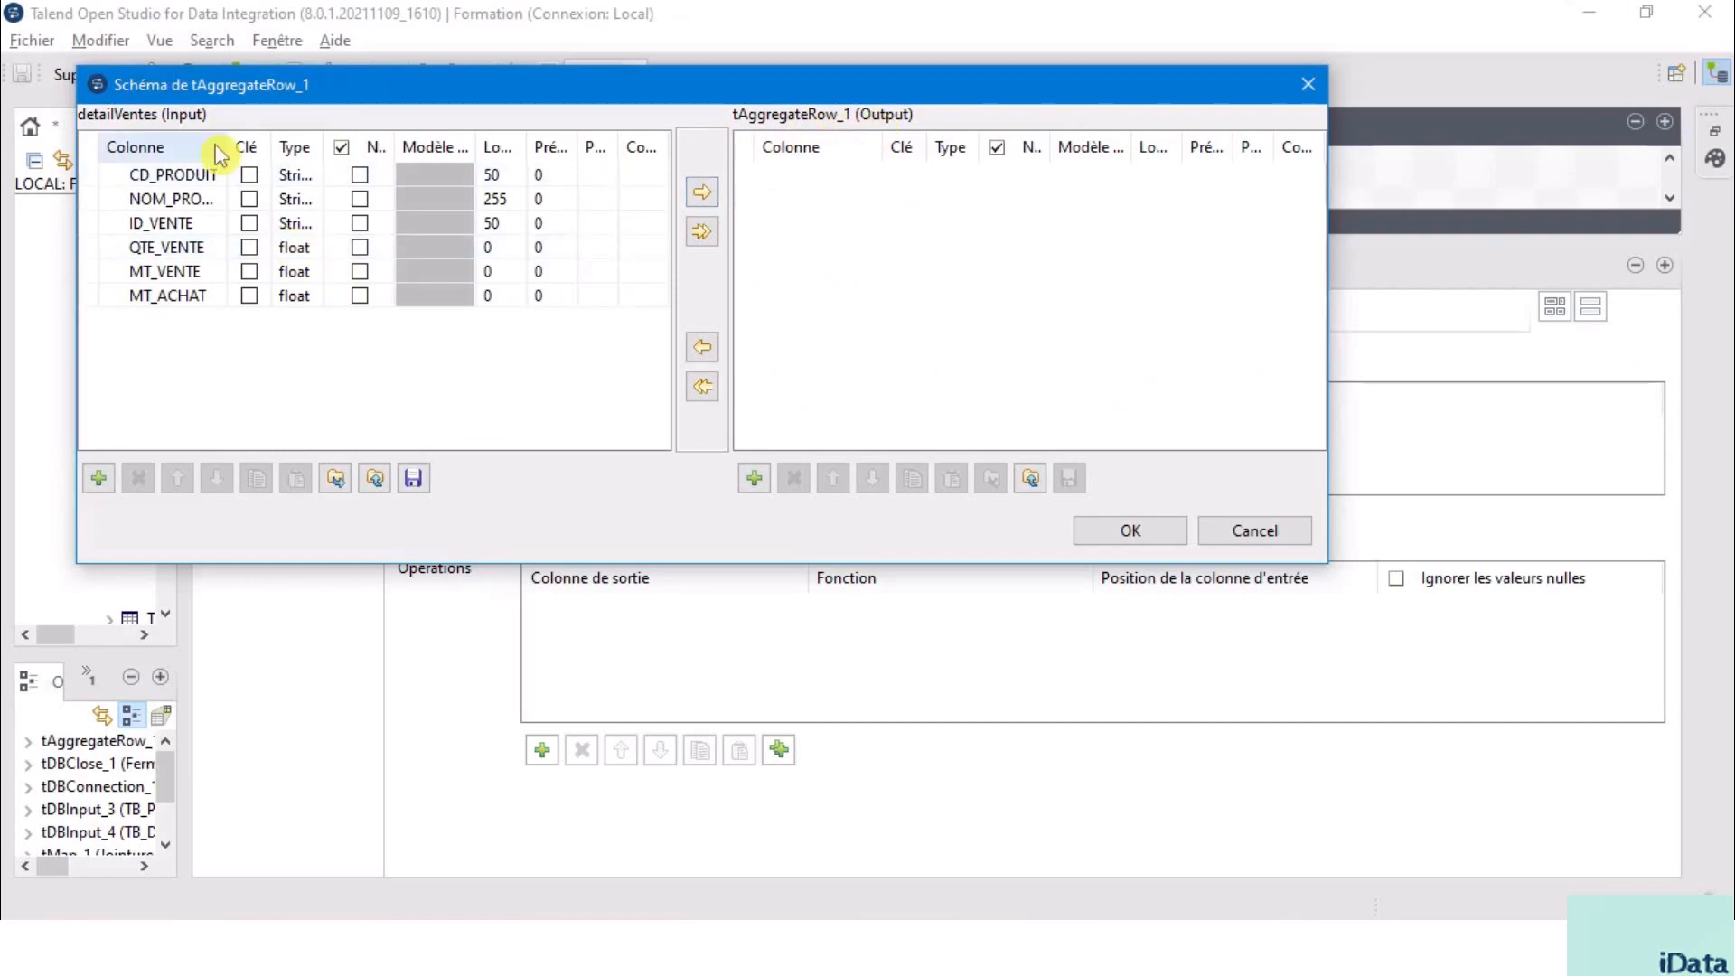
pyautogui.moveTo(225, 148); pyautogui.dragTo(291, 147)
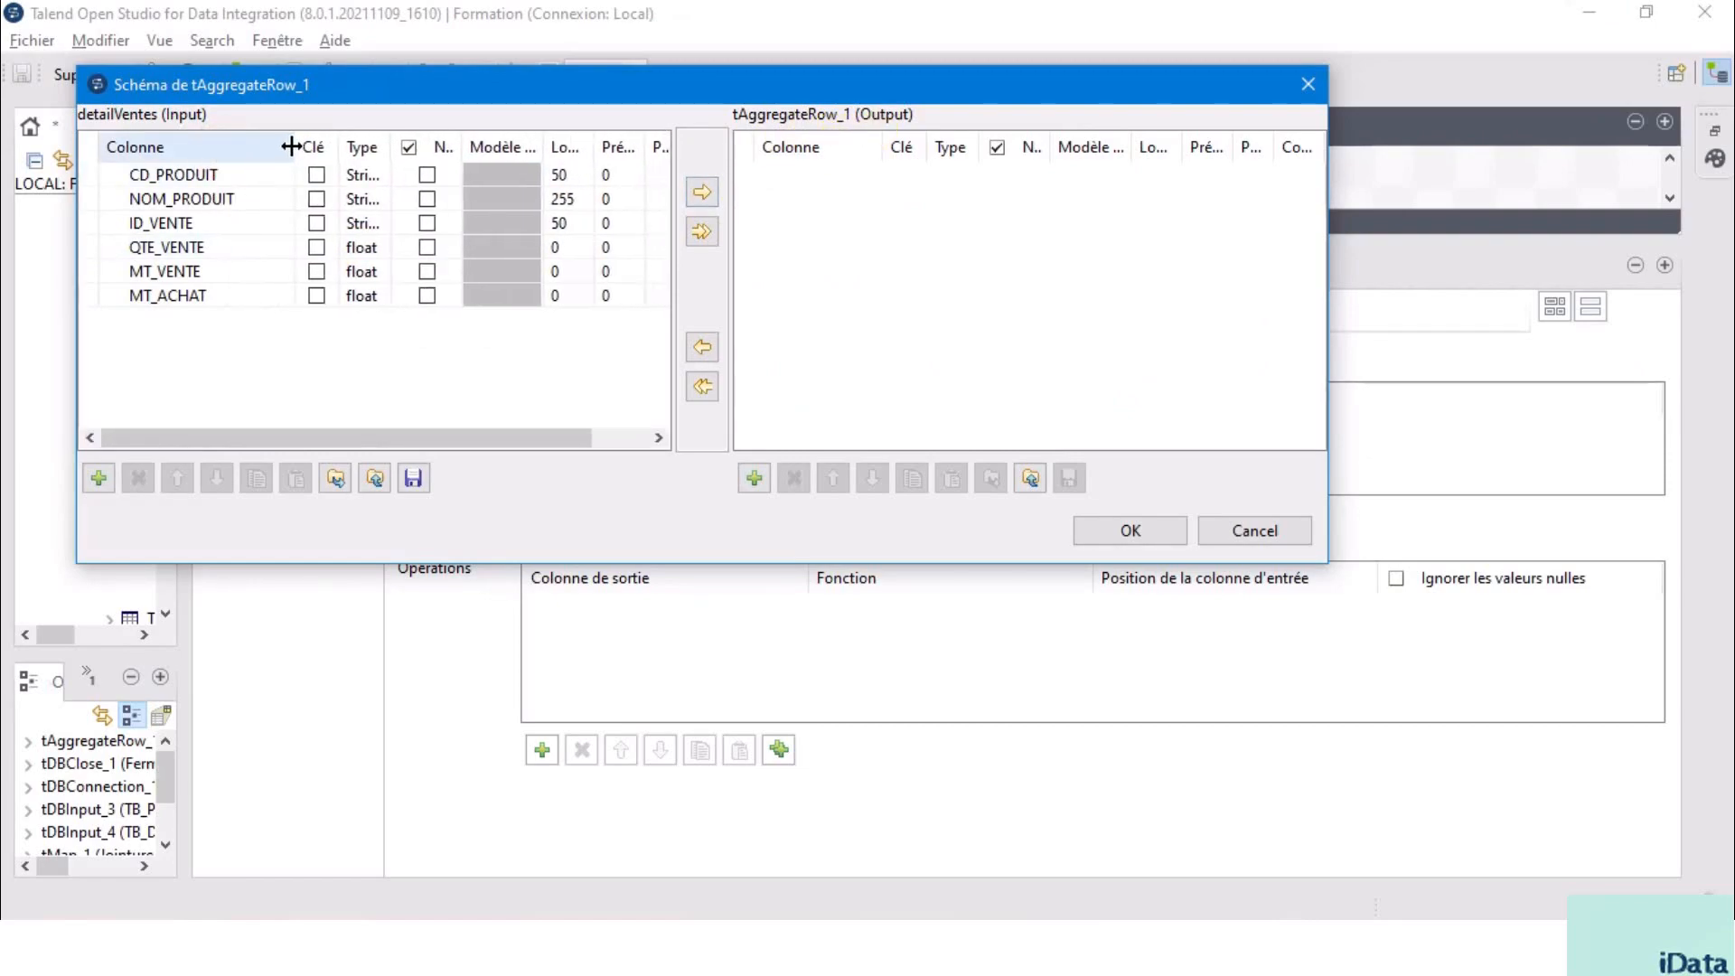
pyautogui.doubleClick(163, 176)
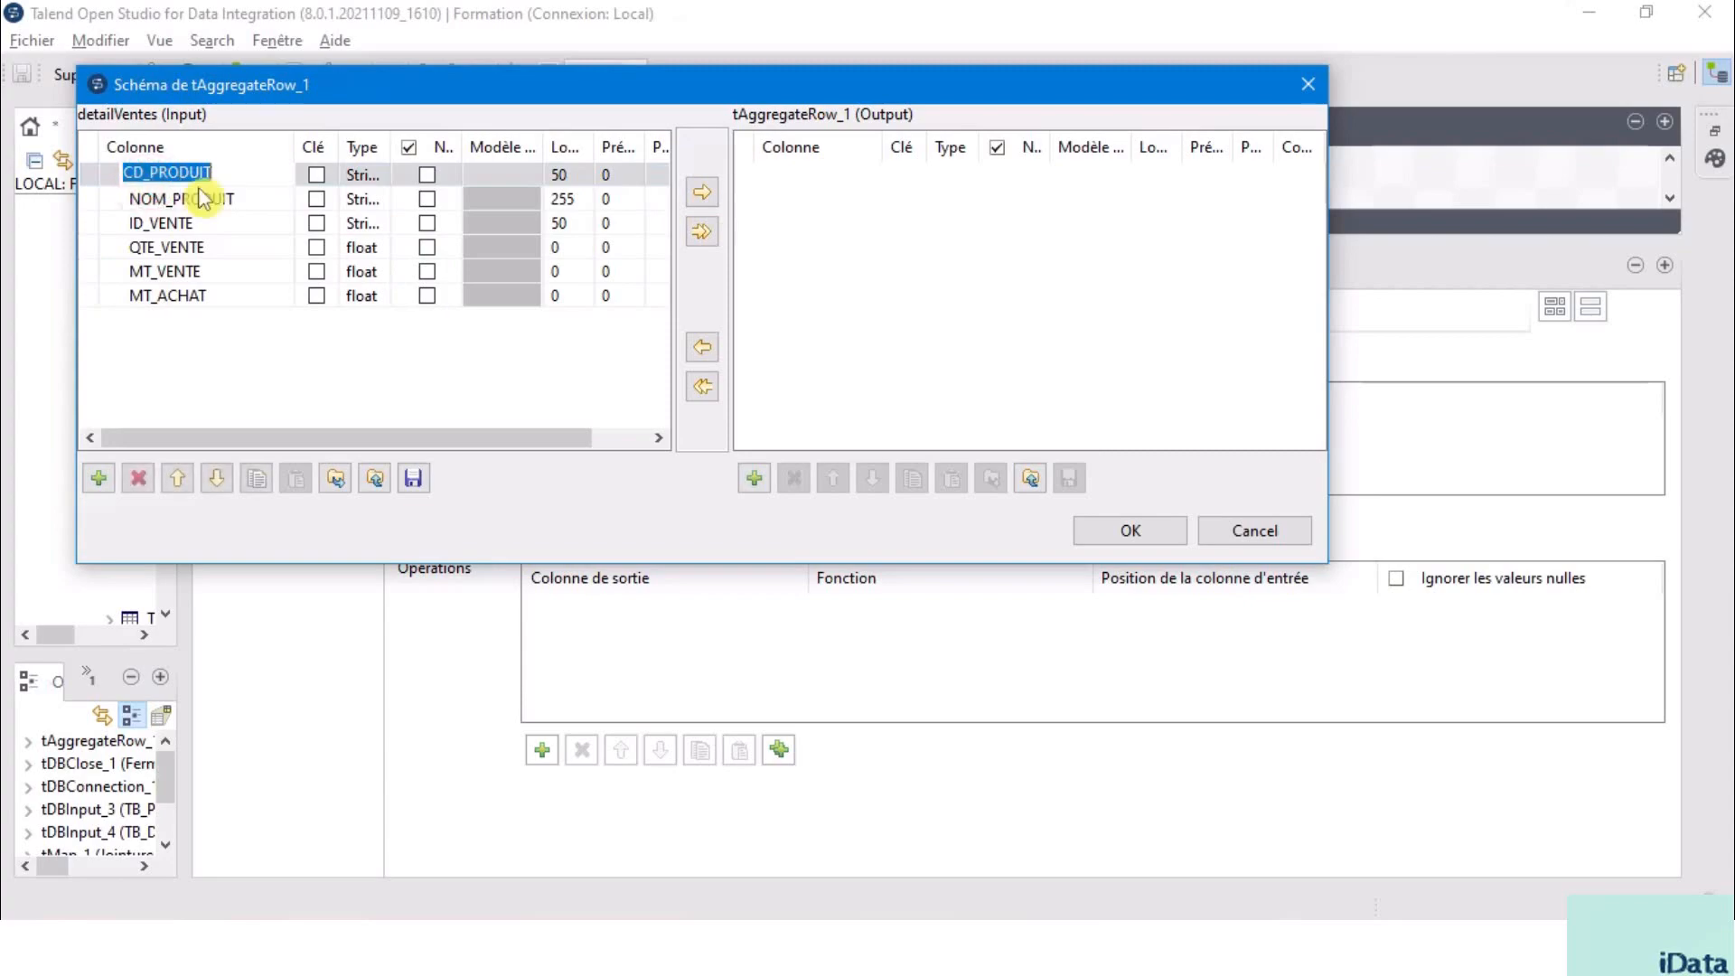
pyautogui.click(702, 200)
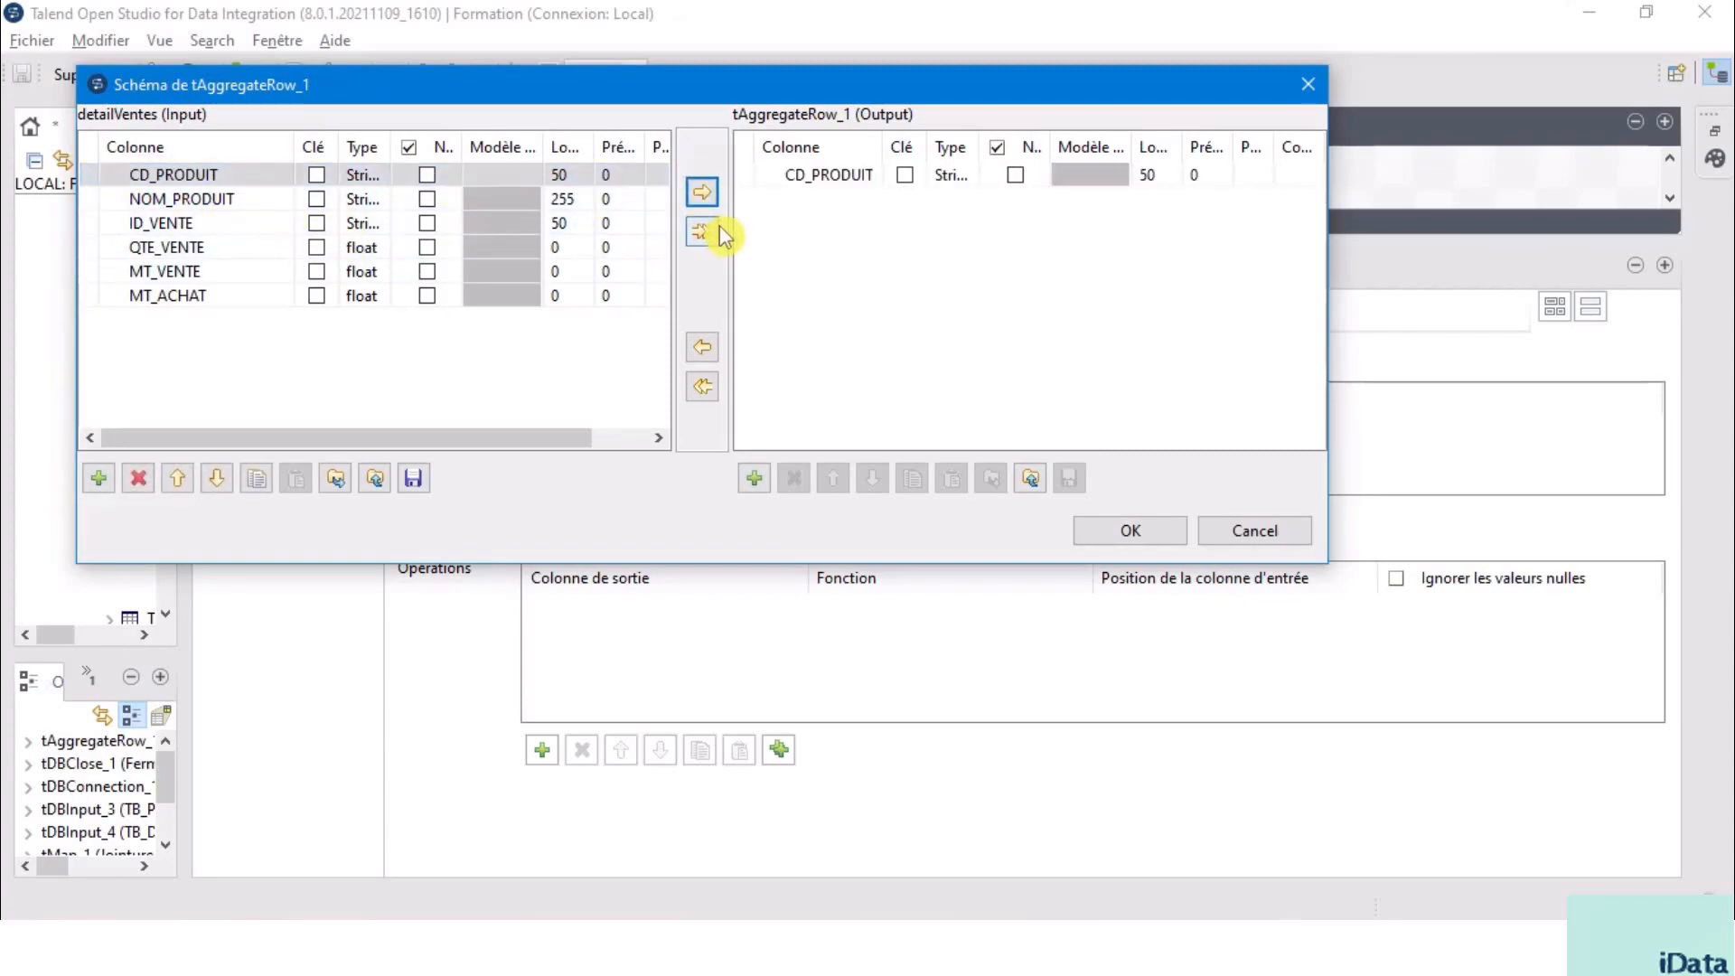
pyautogui.doubleClick(185, 200)
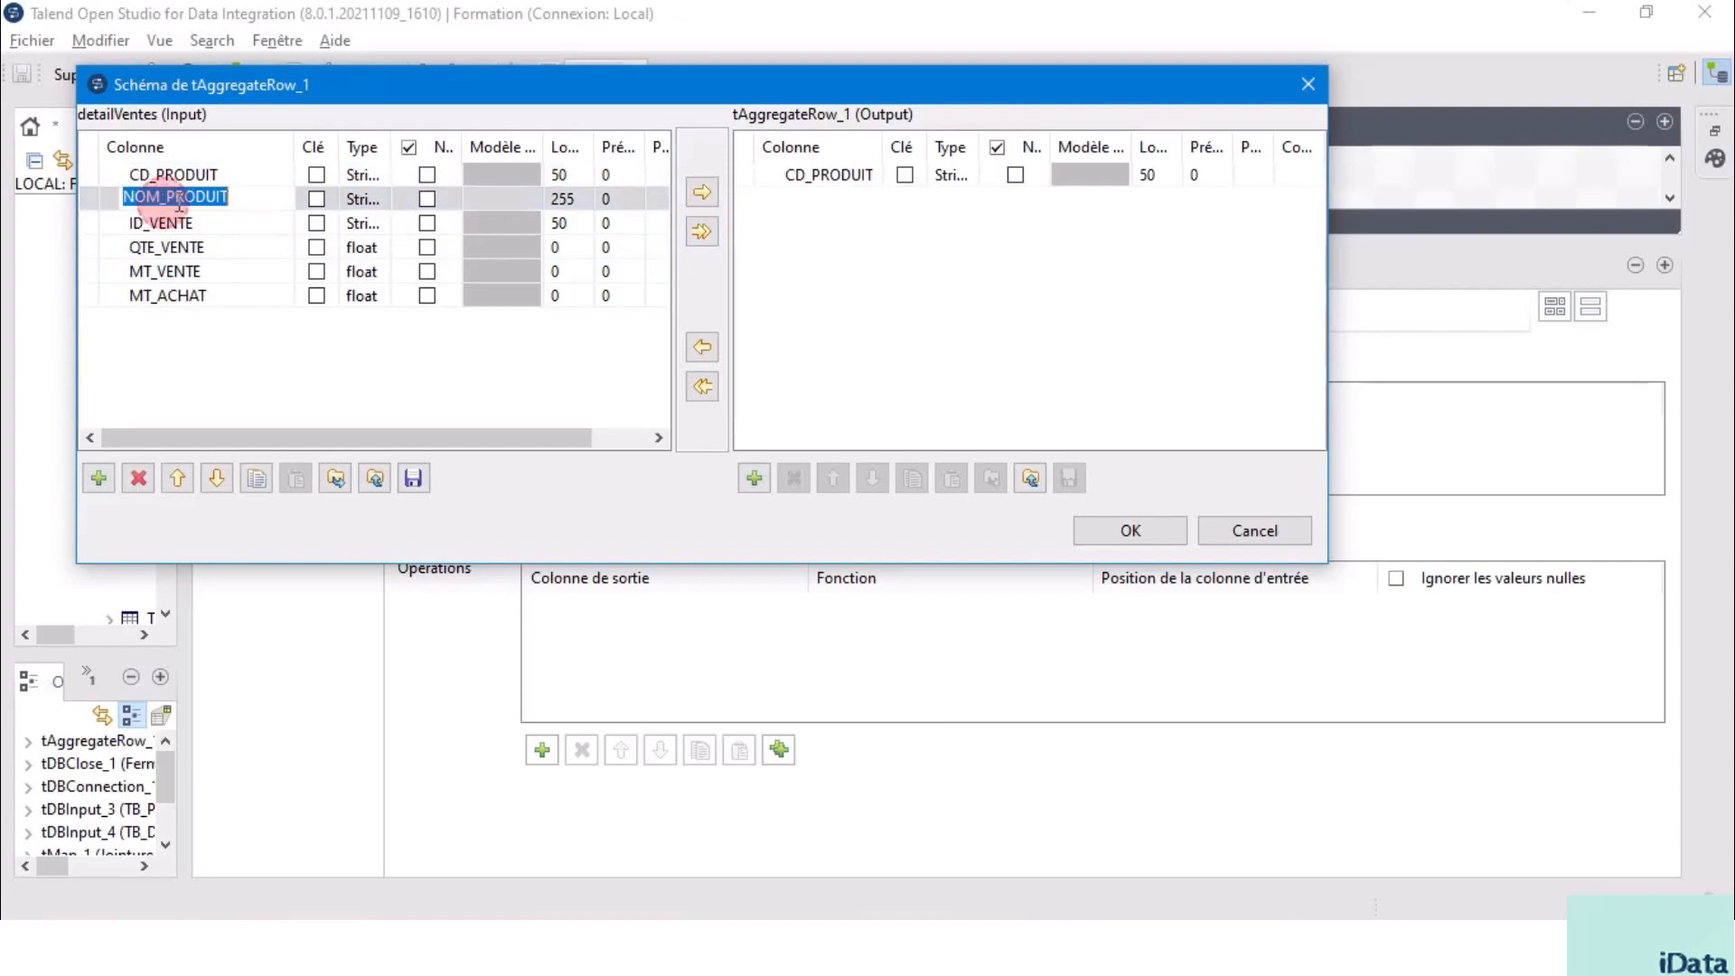
pyautogui.click(702, 194)
# Add an output column named NB_VENTE with type Integer to the tAggregateRow_1 schema.
pyautogui.click(754, 478)
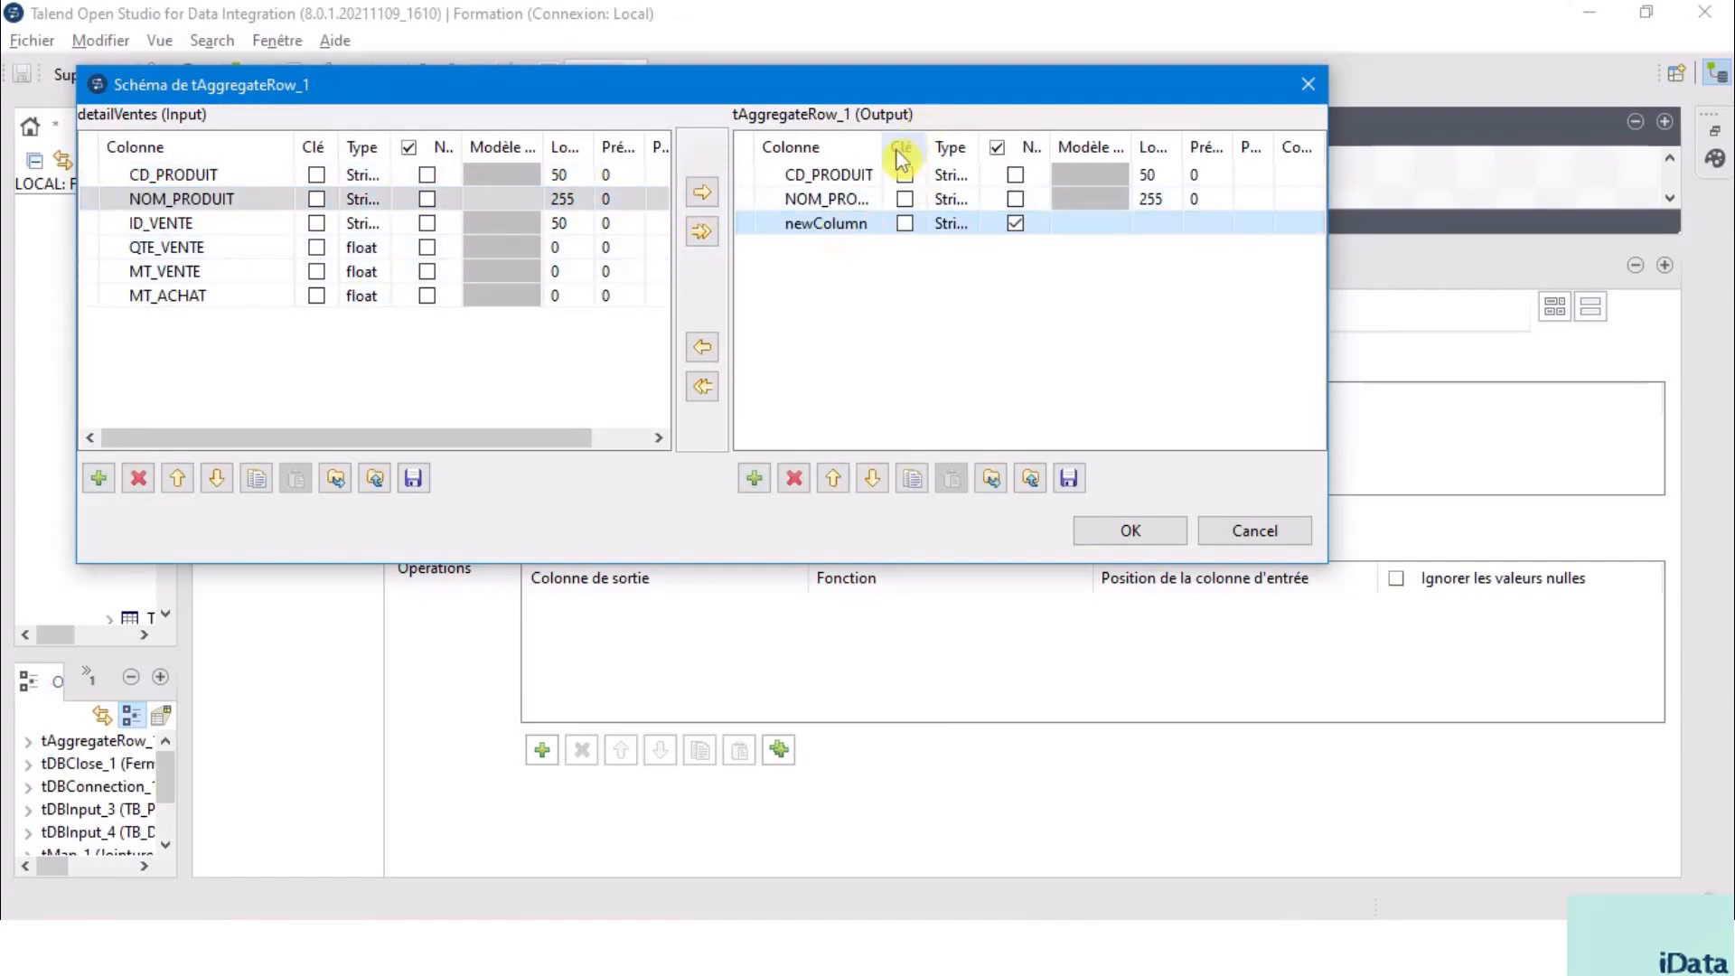
pyautogui.moveTo(885, 146); pyautogui.dragTo(953, 146)
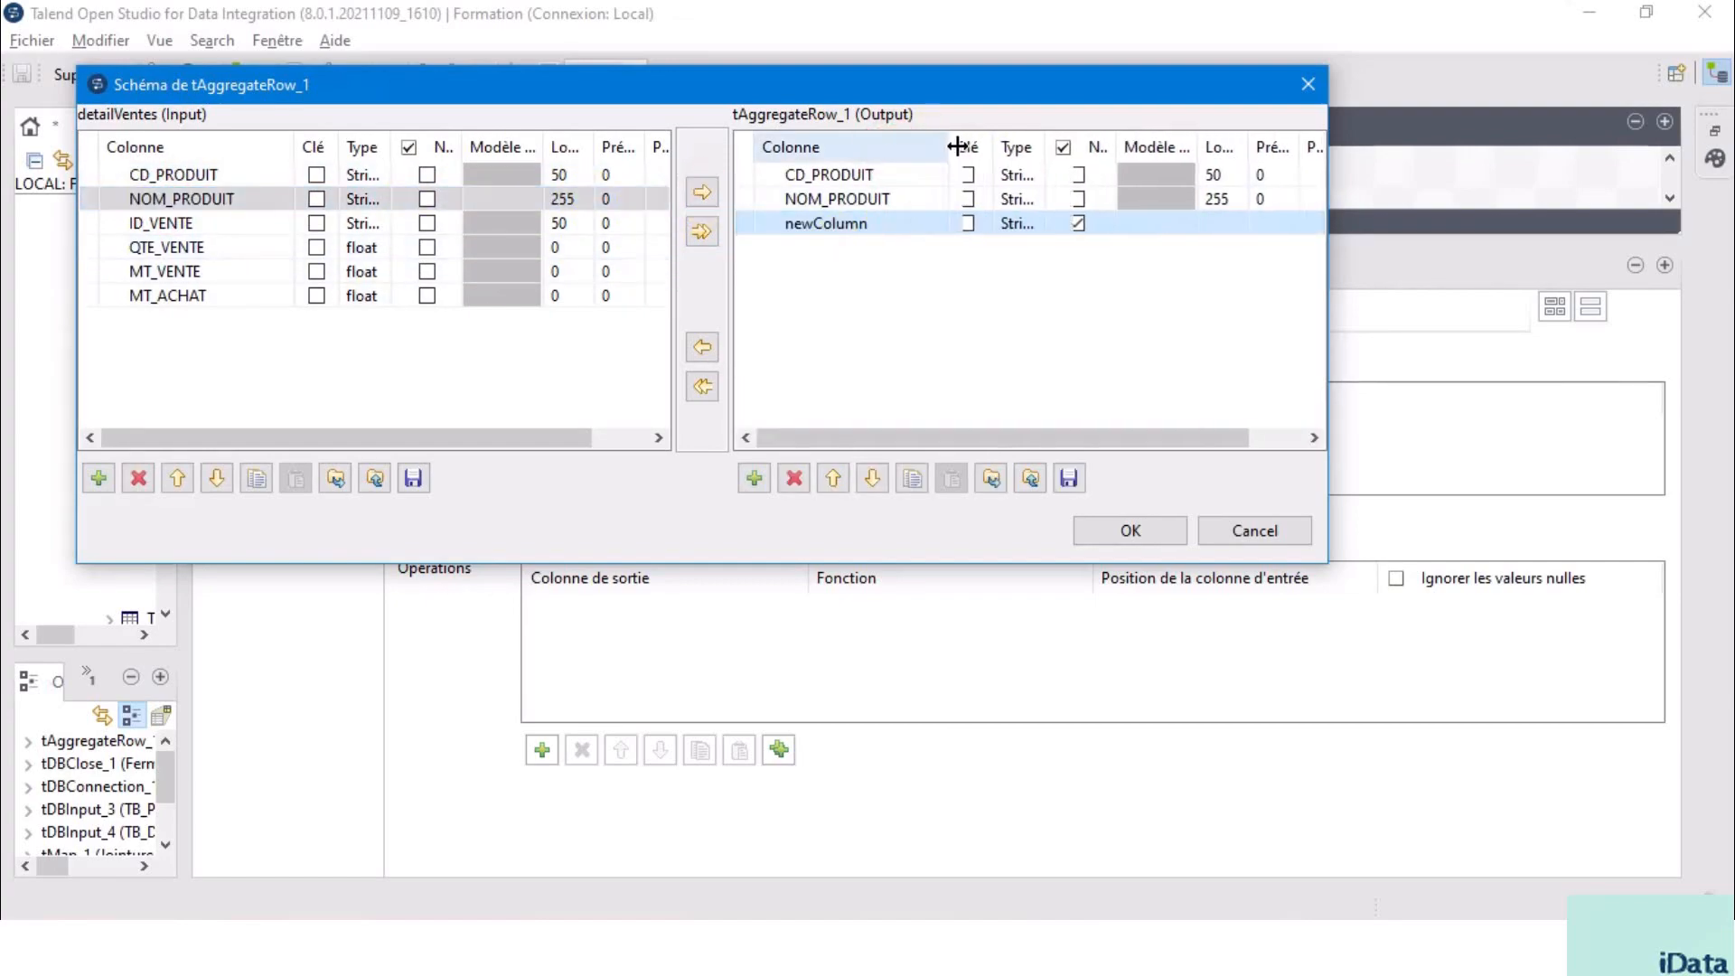
pyautogui.click(836, 231)
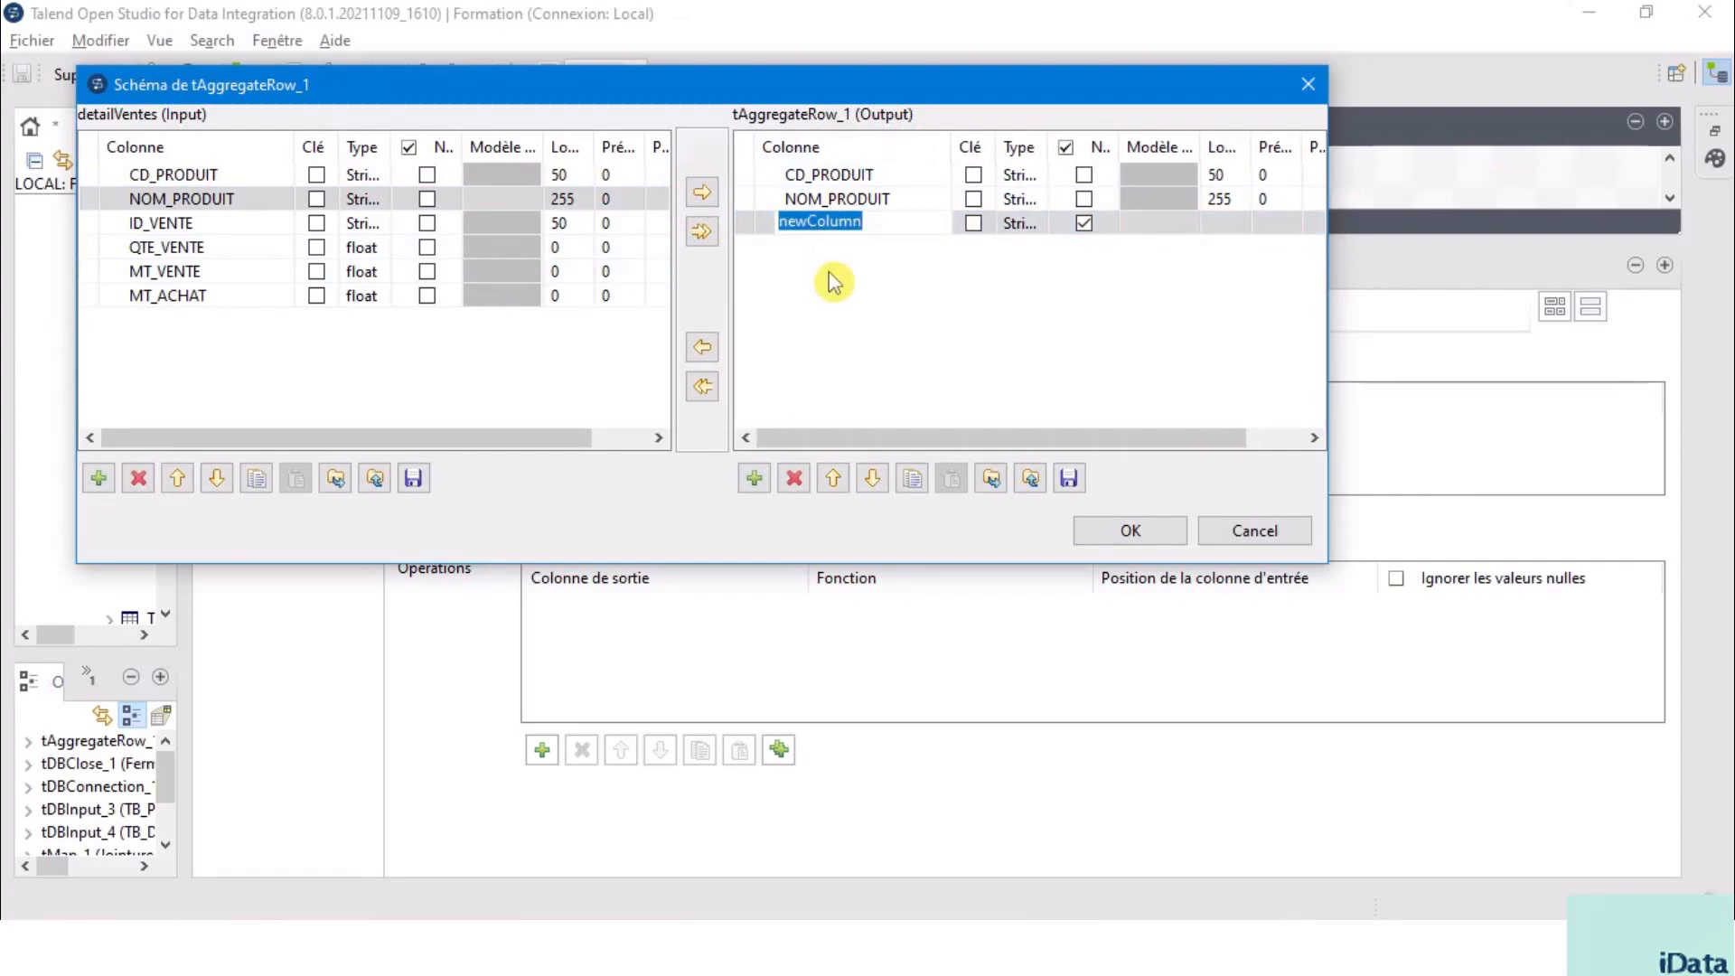
pyautogui.write('NB_VENTE')
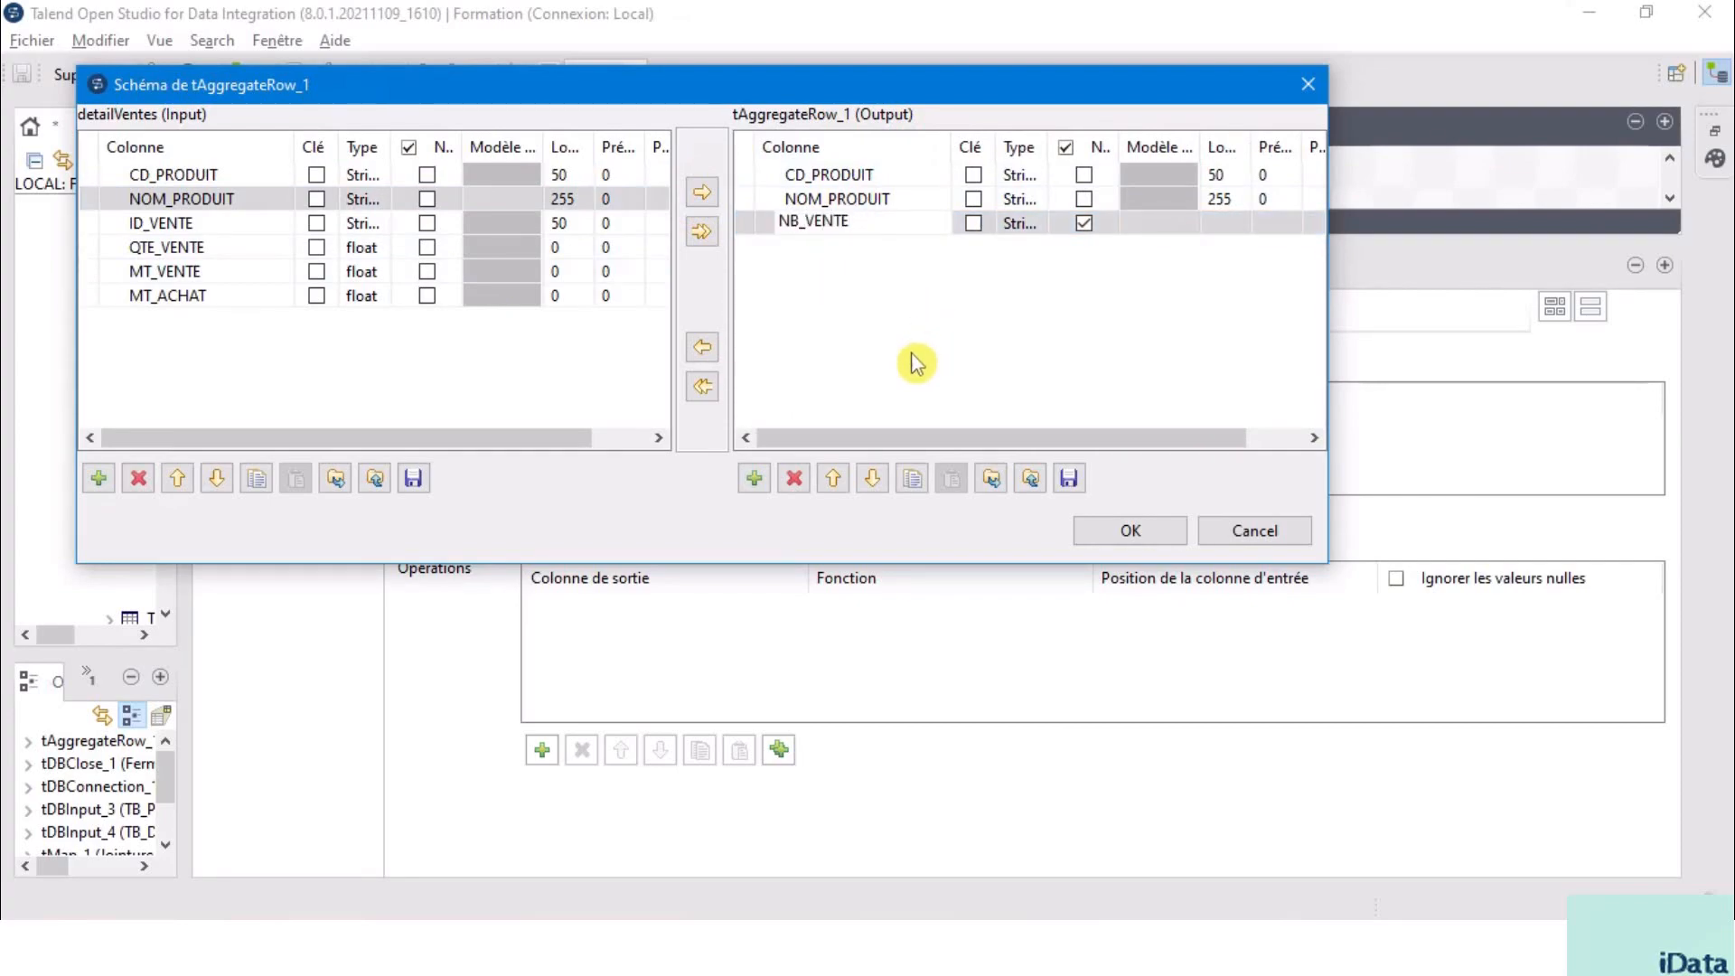
pyautogui.press('Return')
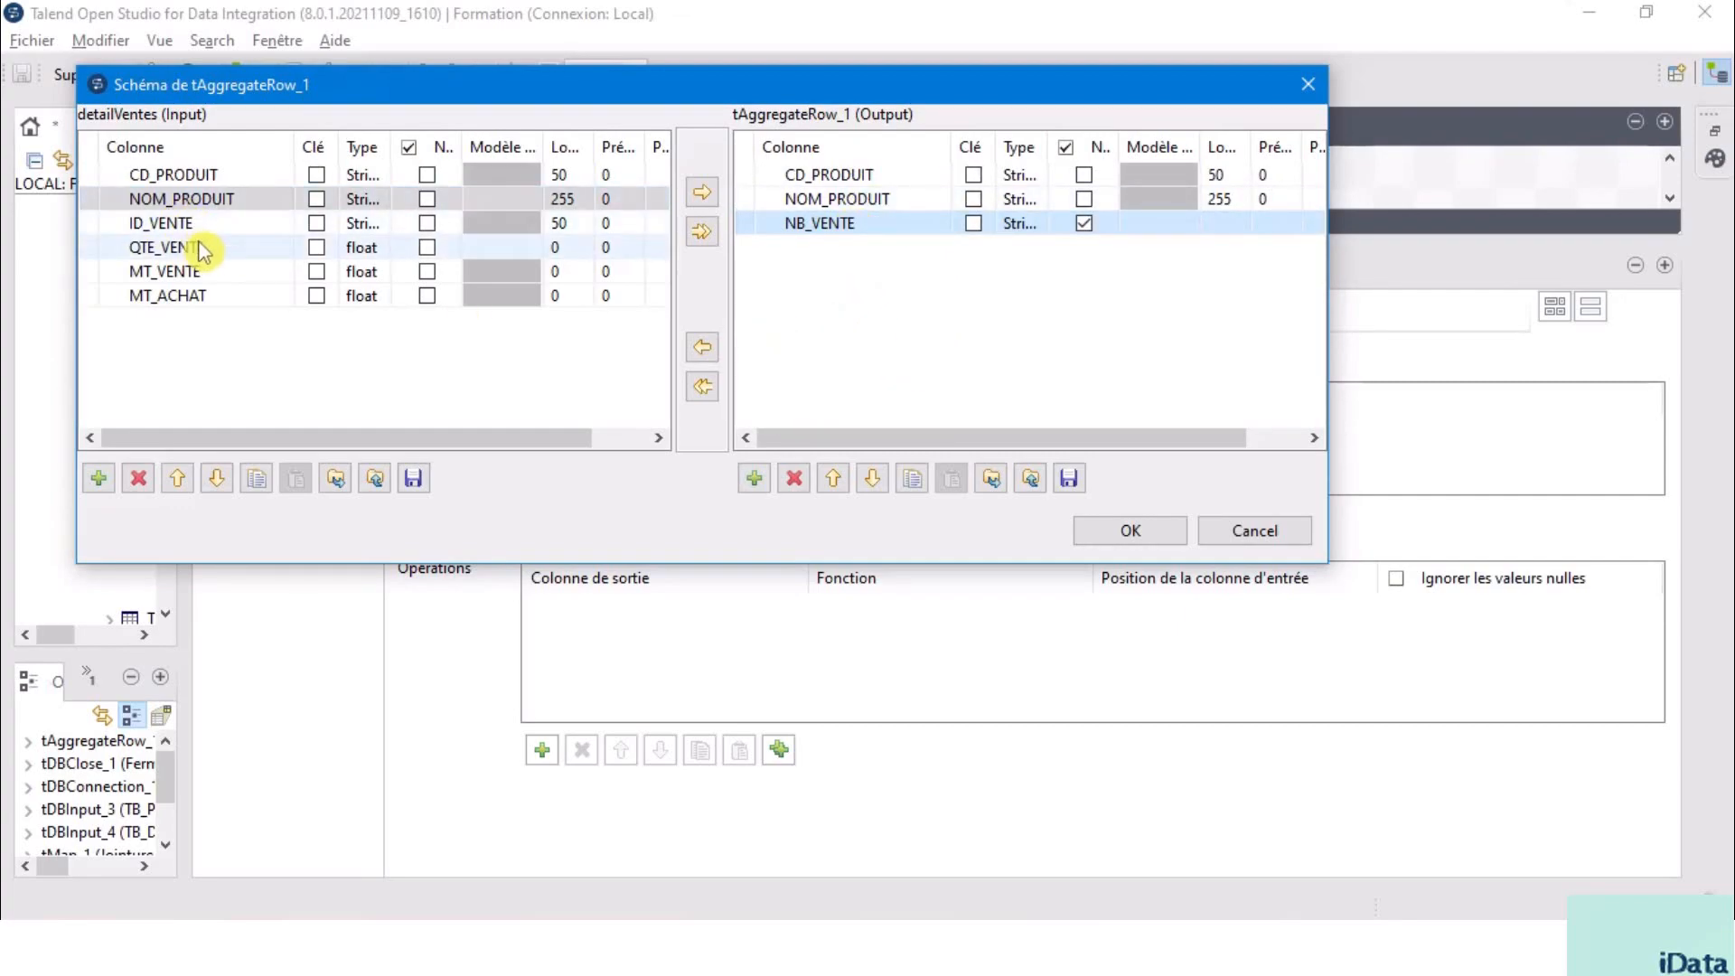
pyautogui.click(1025, 226)
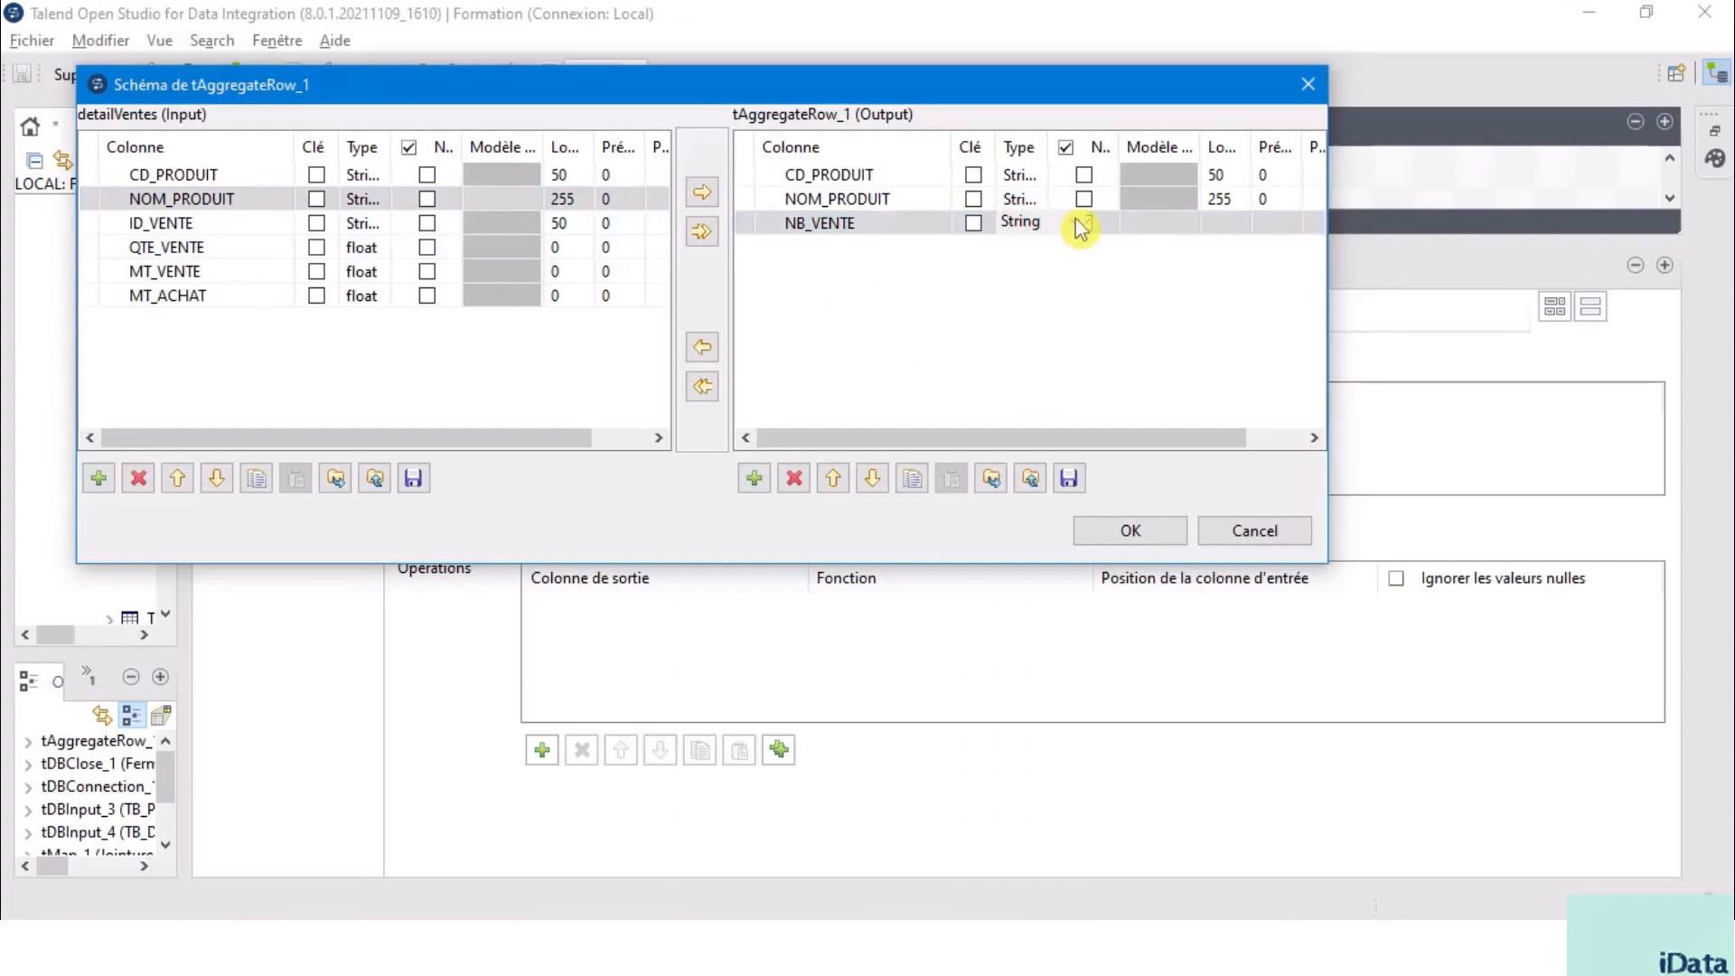
pyautogui.click(1082, 226)
pyautogui.click(1069, 400)
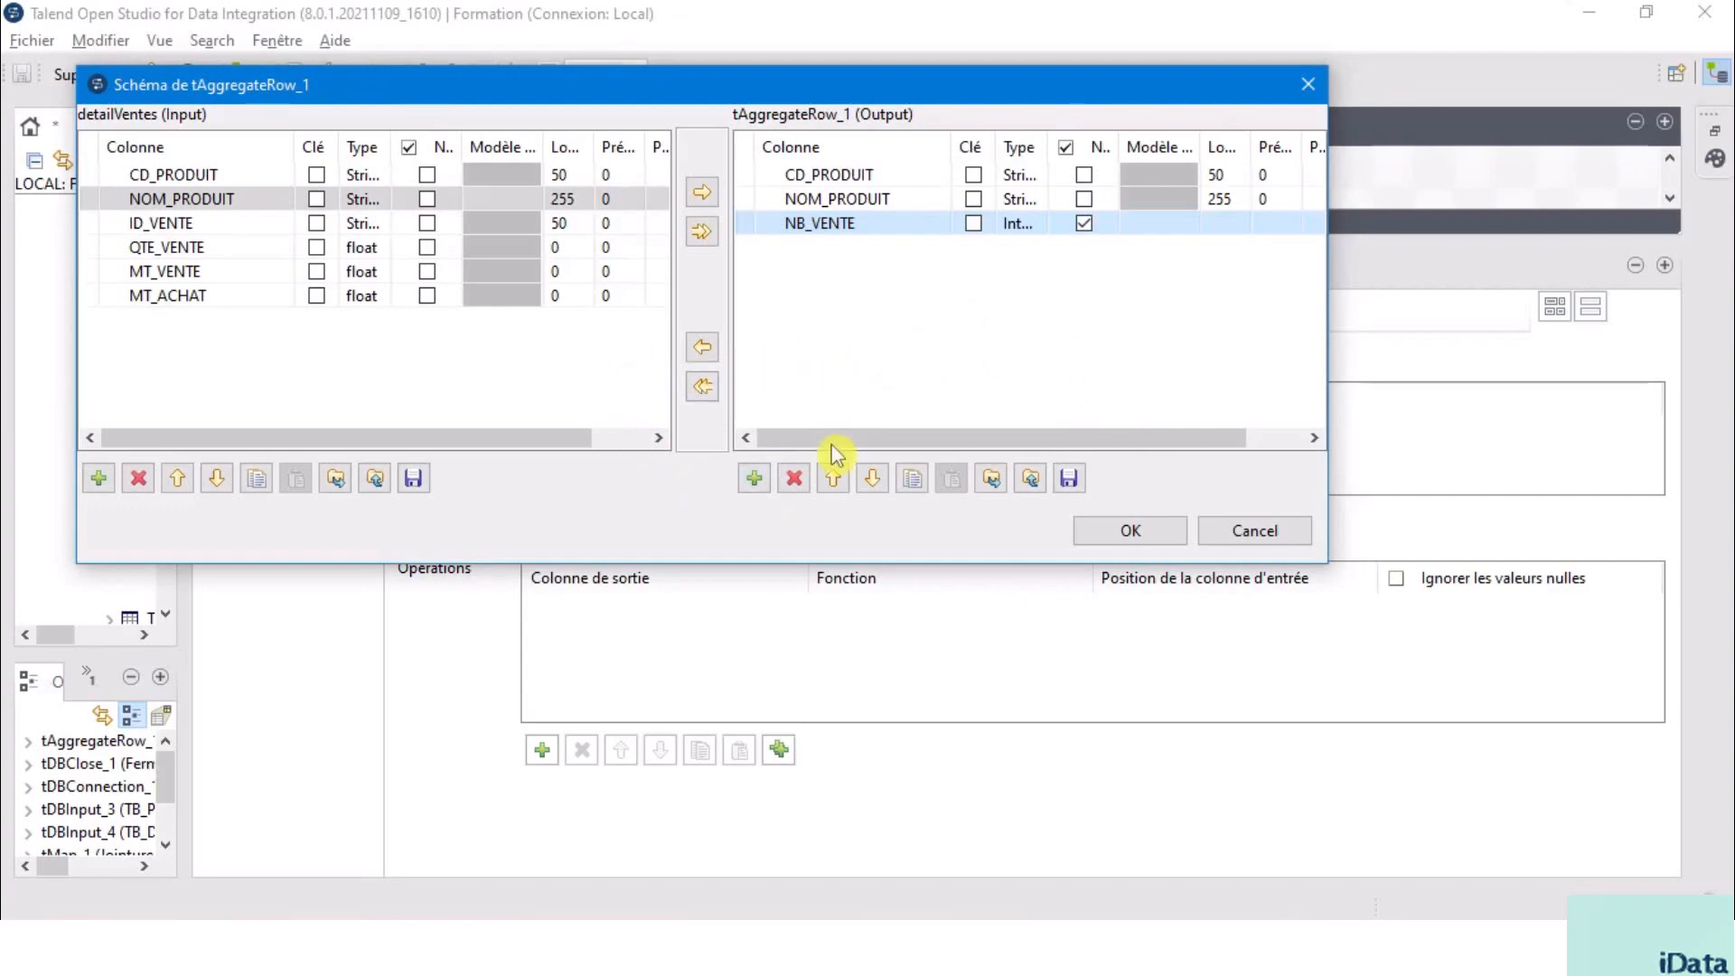
# Add another output column named NB_QTE_VENTE below NB_VENTE in the tAggregateRow_1 schema.
pyautogui.click(755, 484)
pyautogui.click(823, 245)
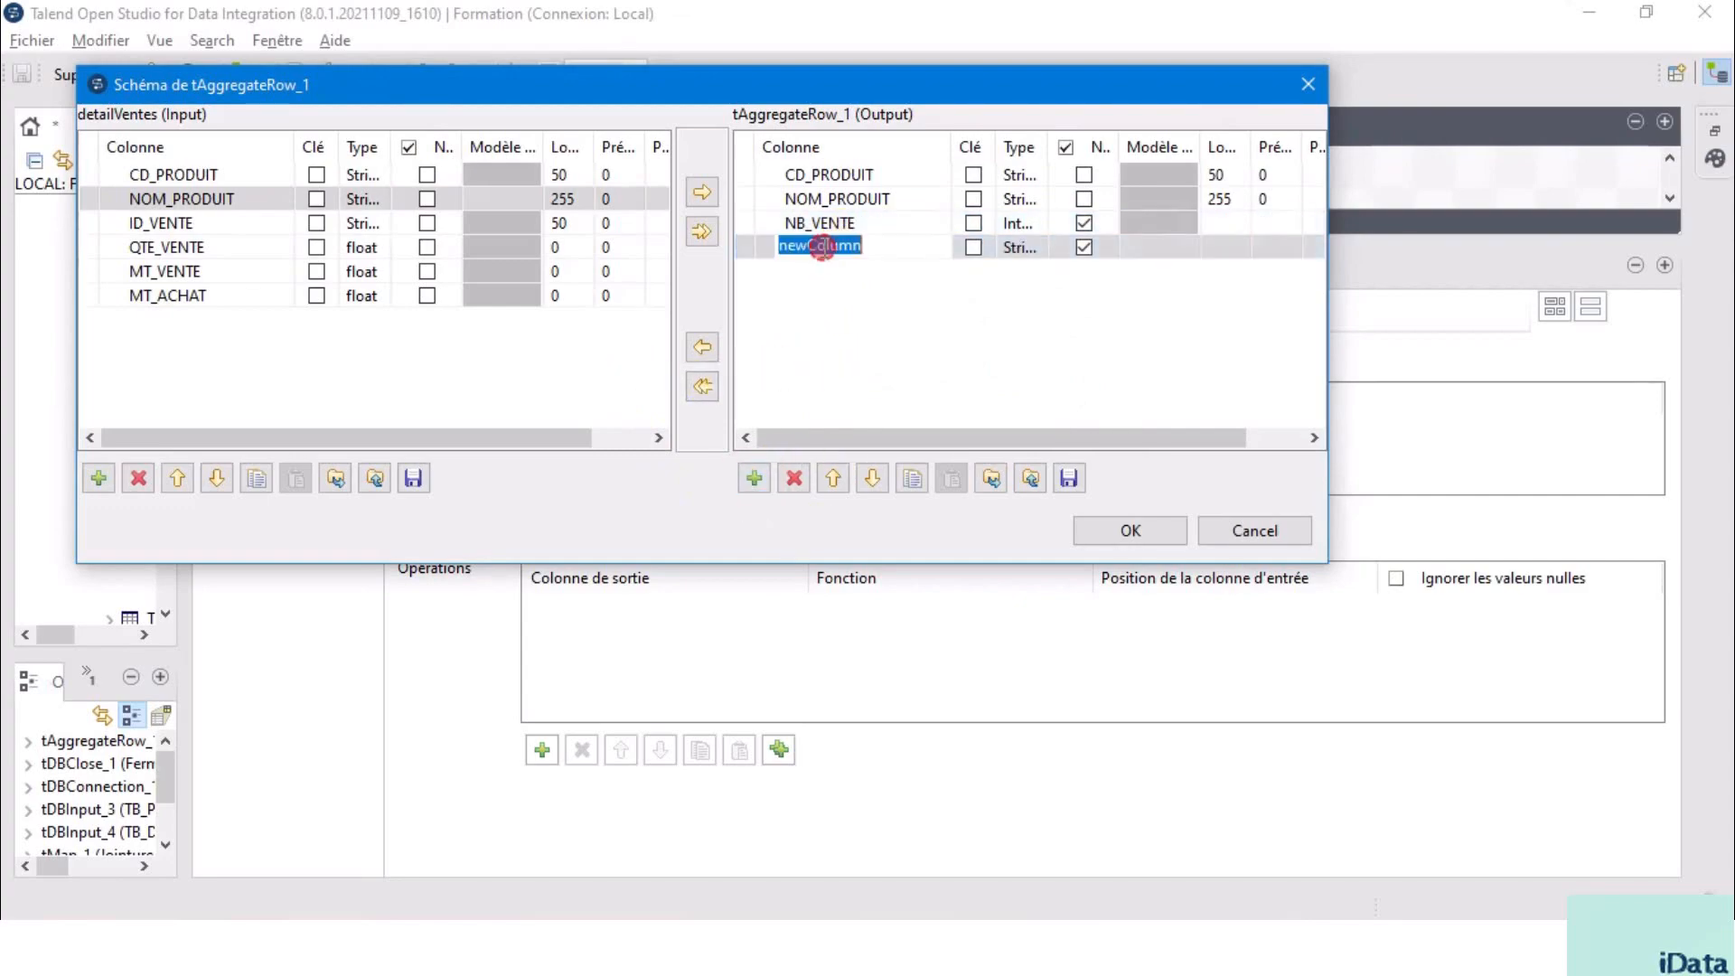
pyautogui.write('n')
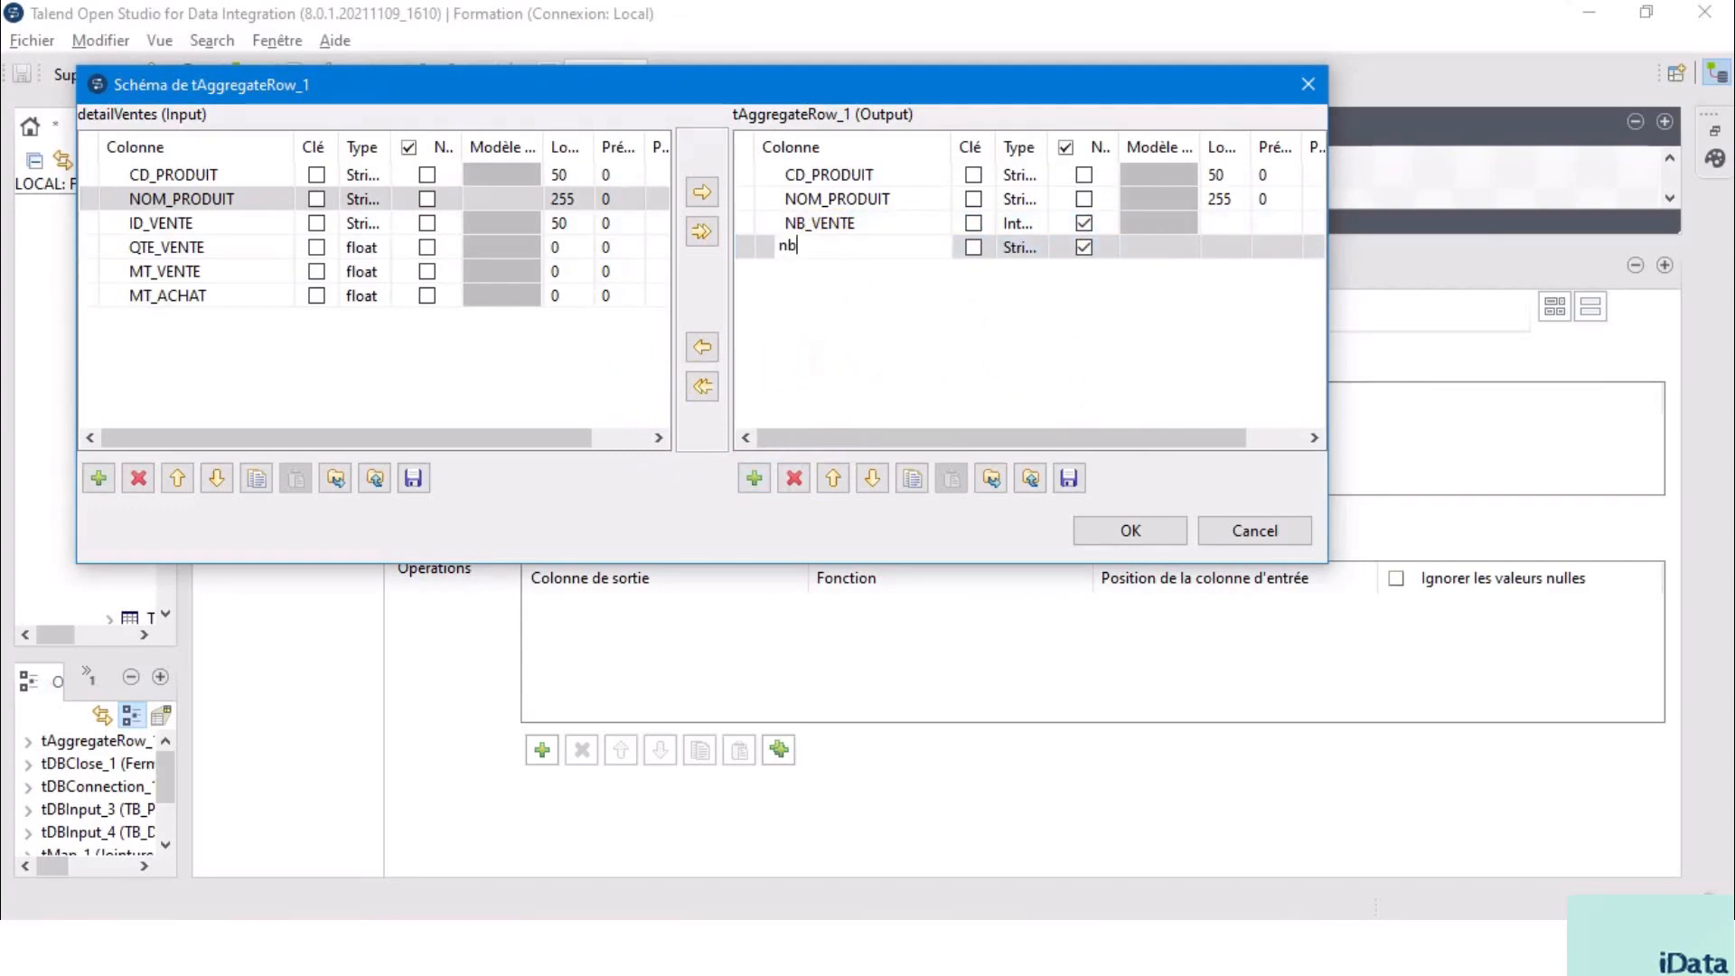
pyautogui.write('b')
pyautogui.press('BackSpace')
pyautogui.press('BackSpace')
pyautogui.write('NB')
pyautogui.click(922, 337)
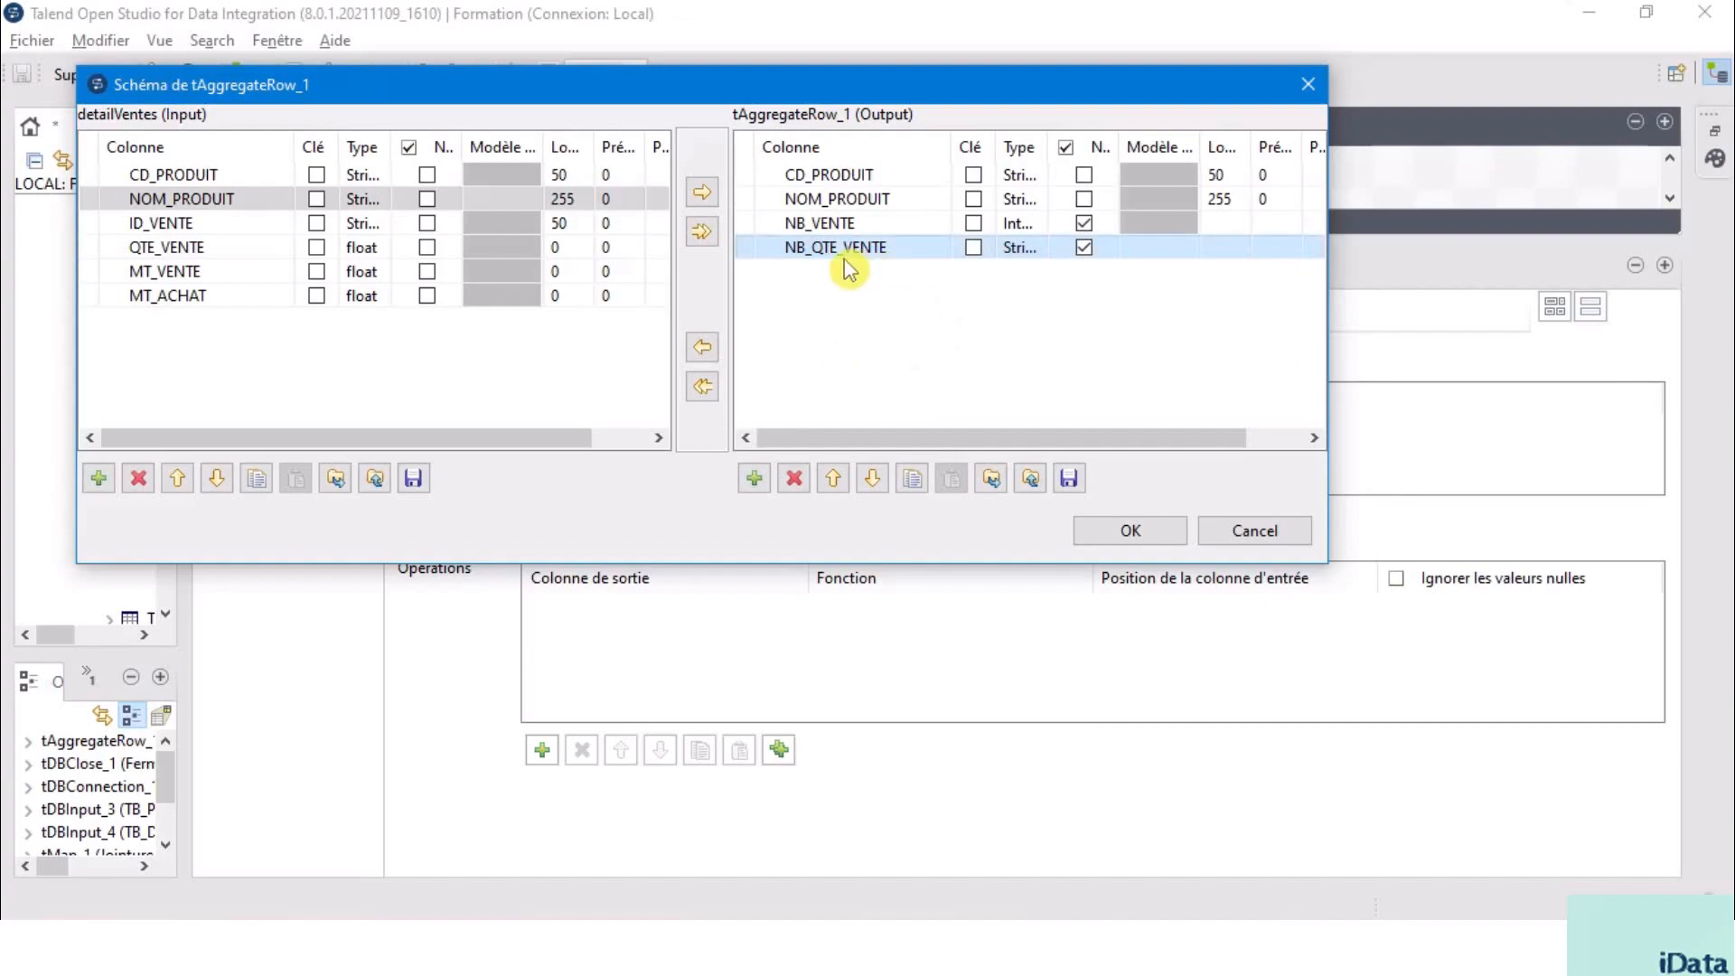
# Set the type of the NB_QTE_VENTE output column to Float in the tAggregateRow_1 schema.
pyautogui.click(867, 253)
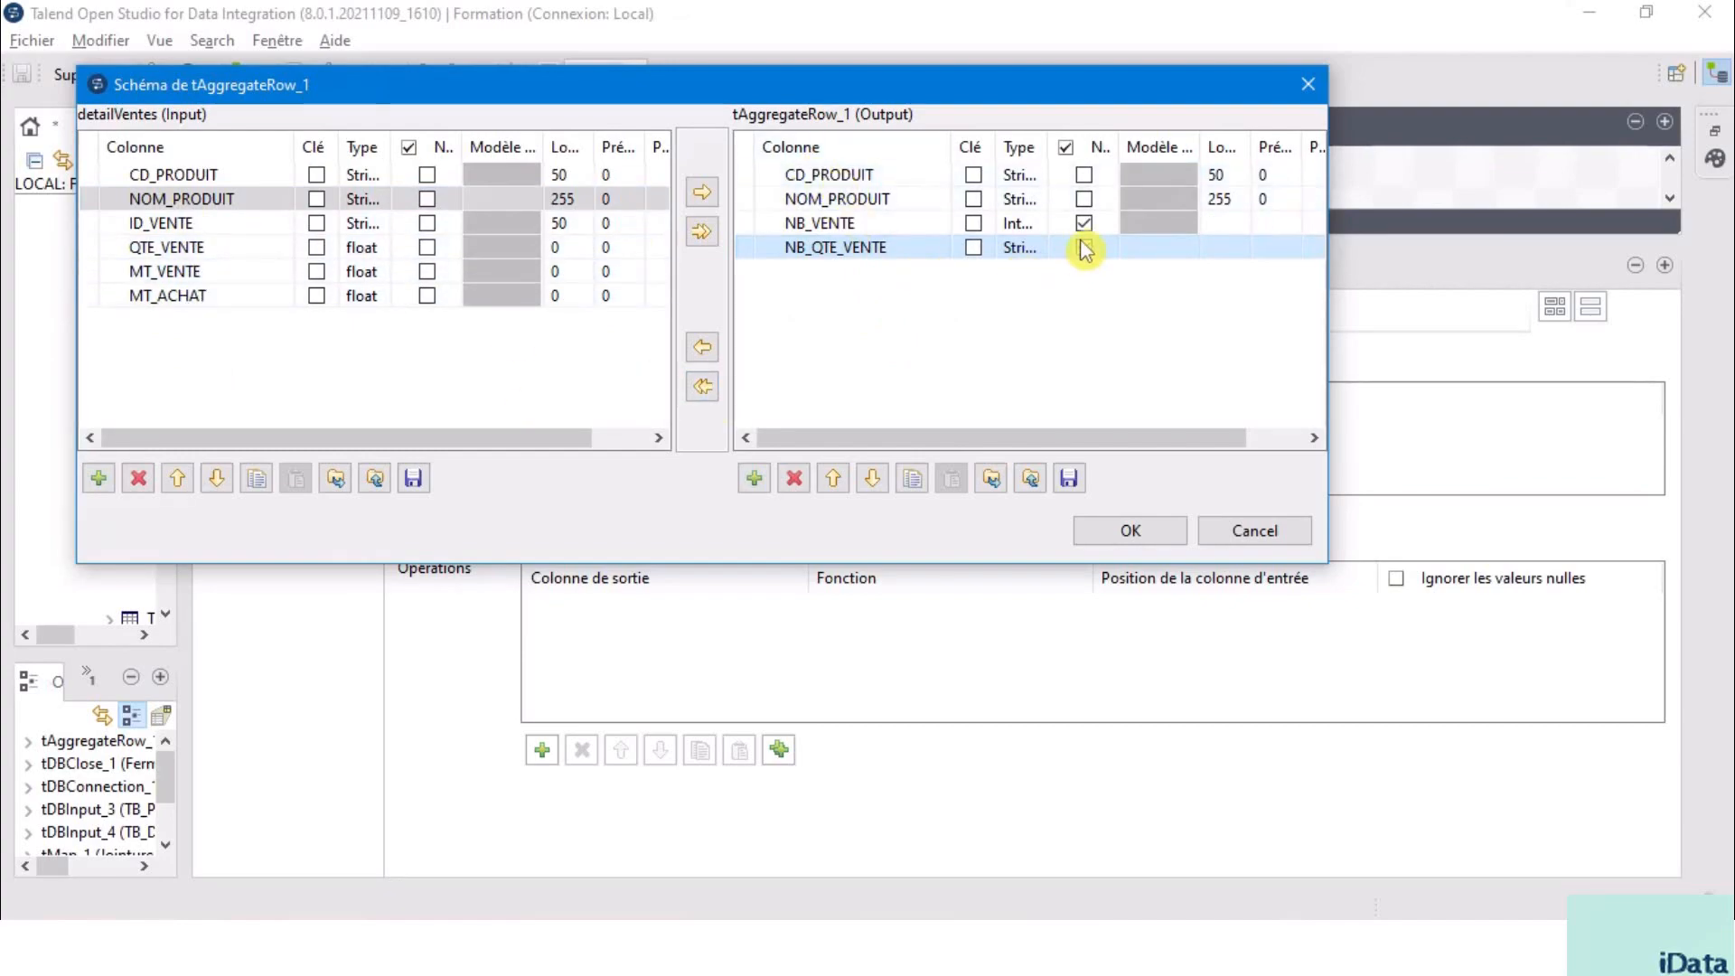
pyautogui.click(1044, 246)
pyautogui.click(1083, 246)
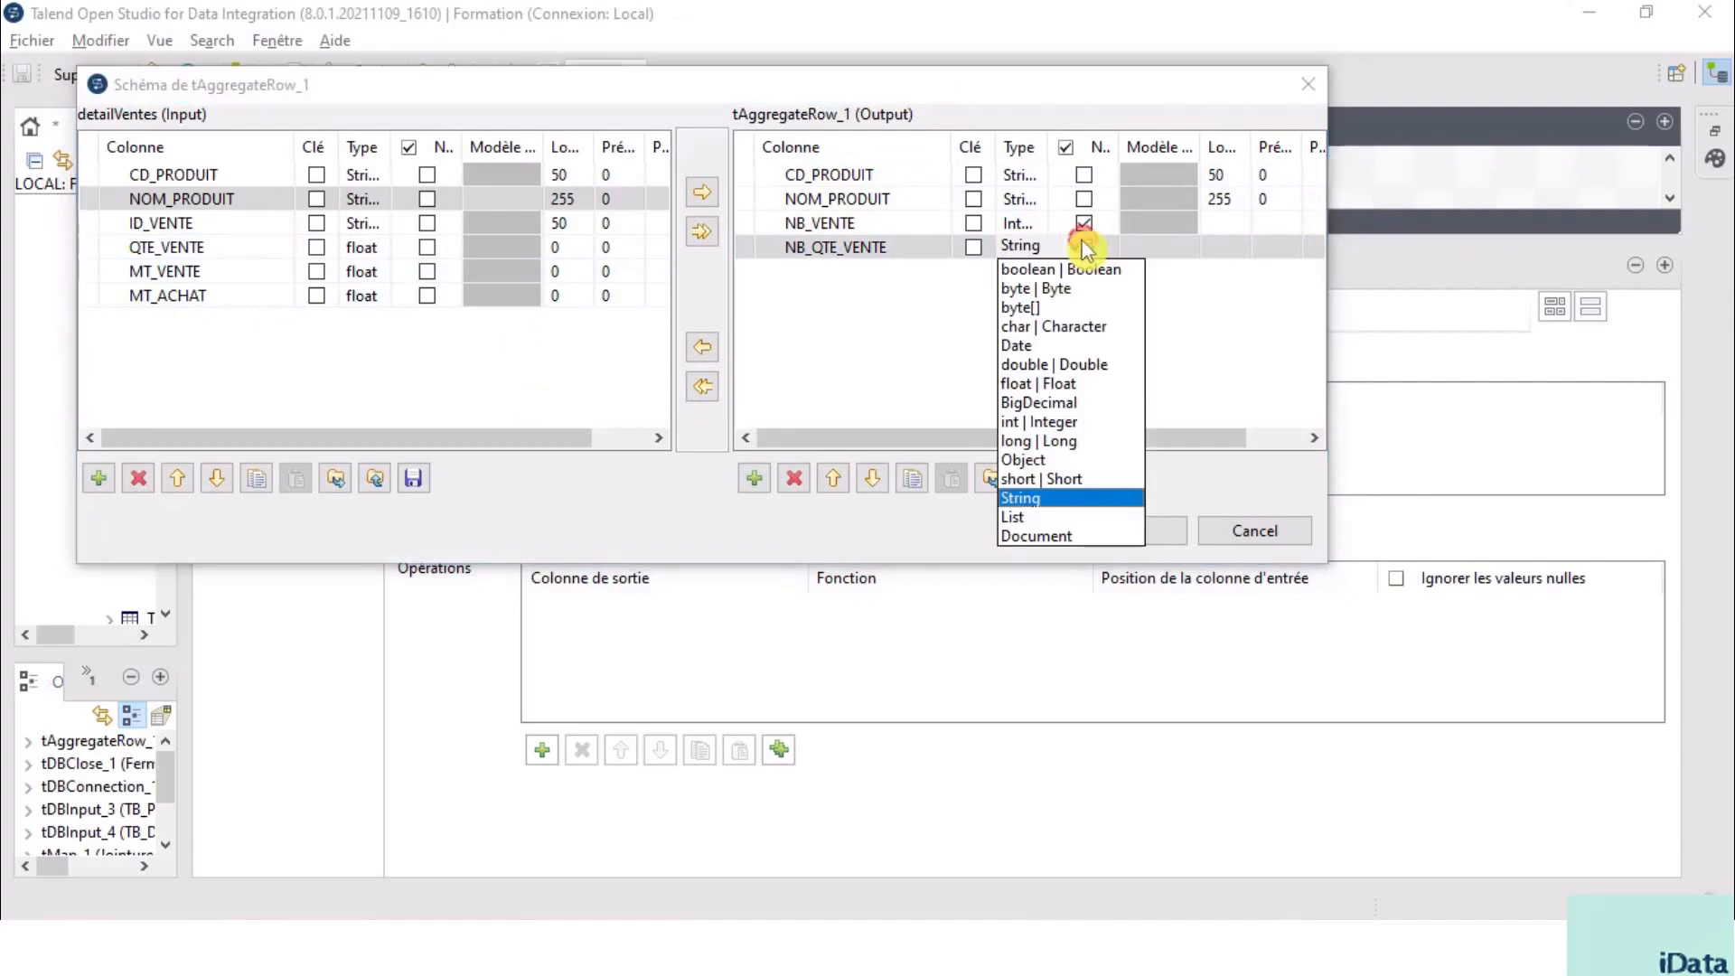
pyautogui.click(1049, 386)
# Add an output column named MT_TOTAL_VENTE with type Float to the tAggregateRow_1 schema.
pyautogui.click(754, 477)
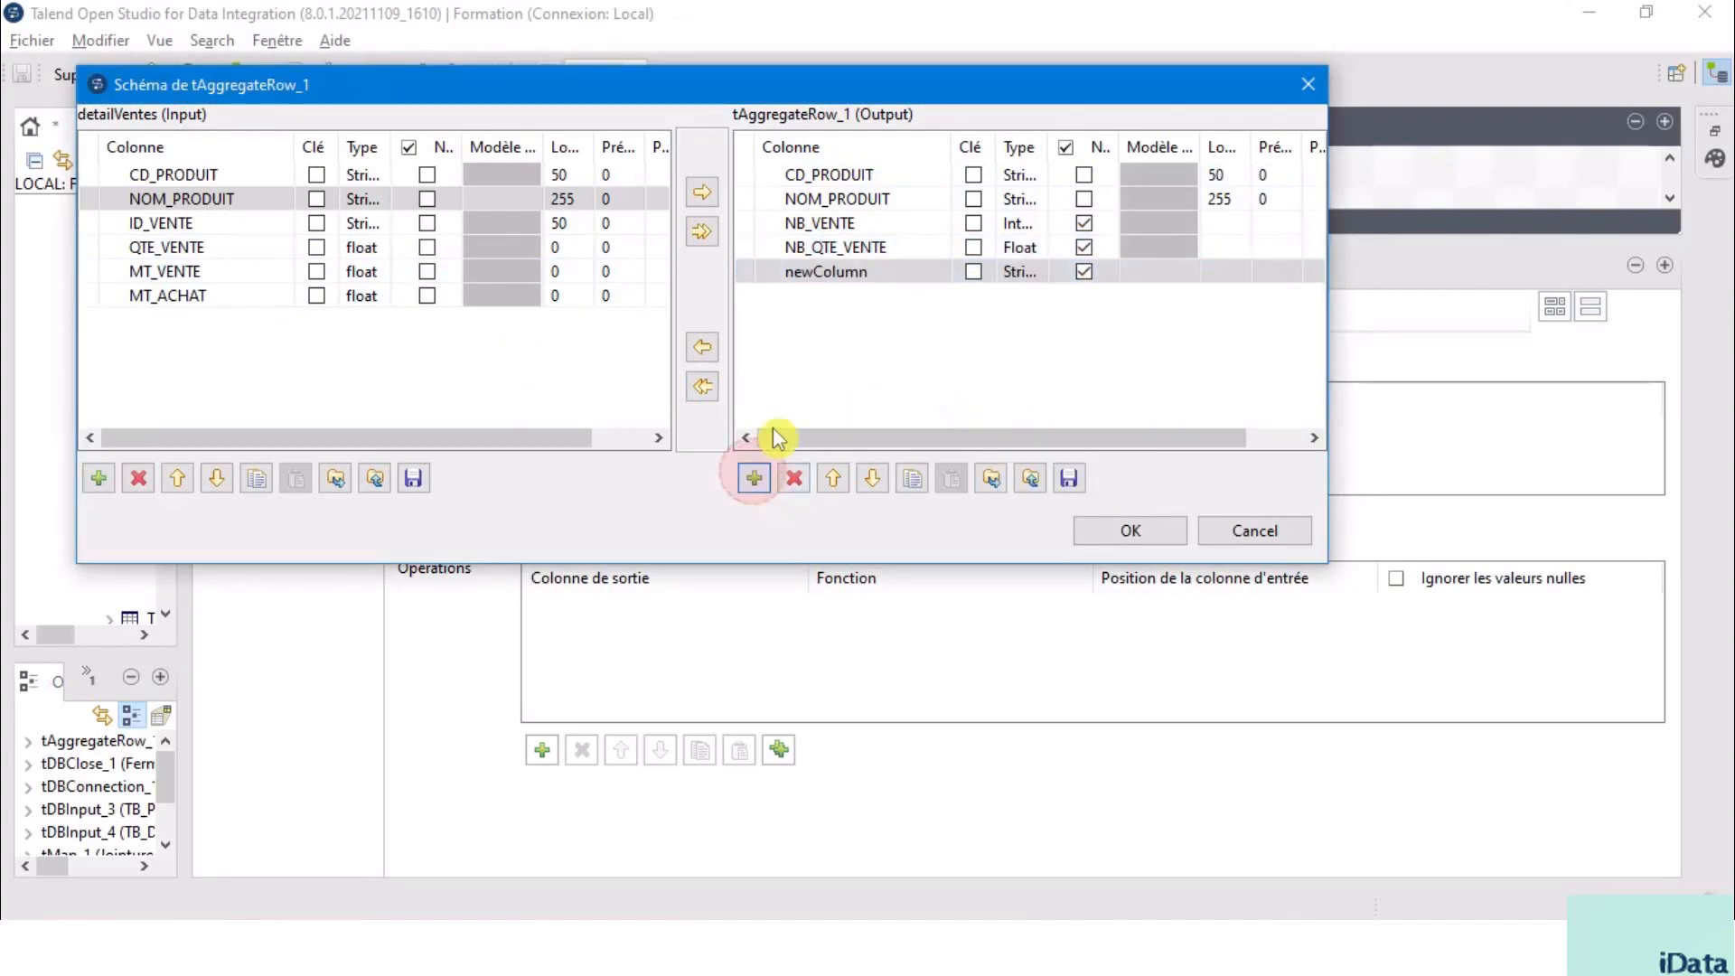
pyautogui.click(845, 271)
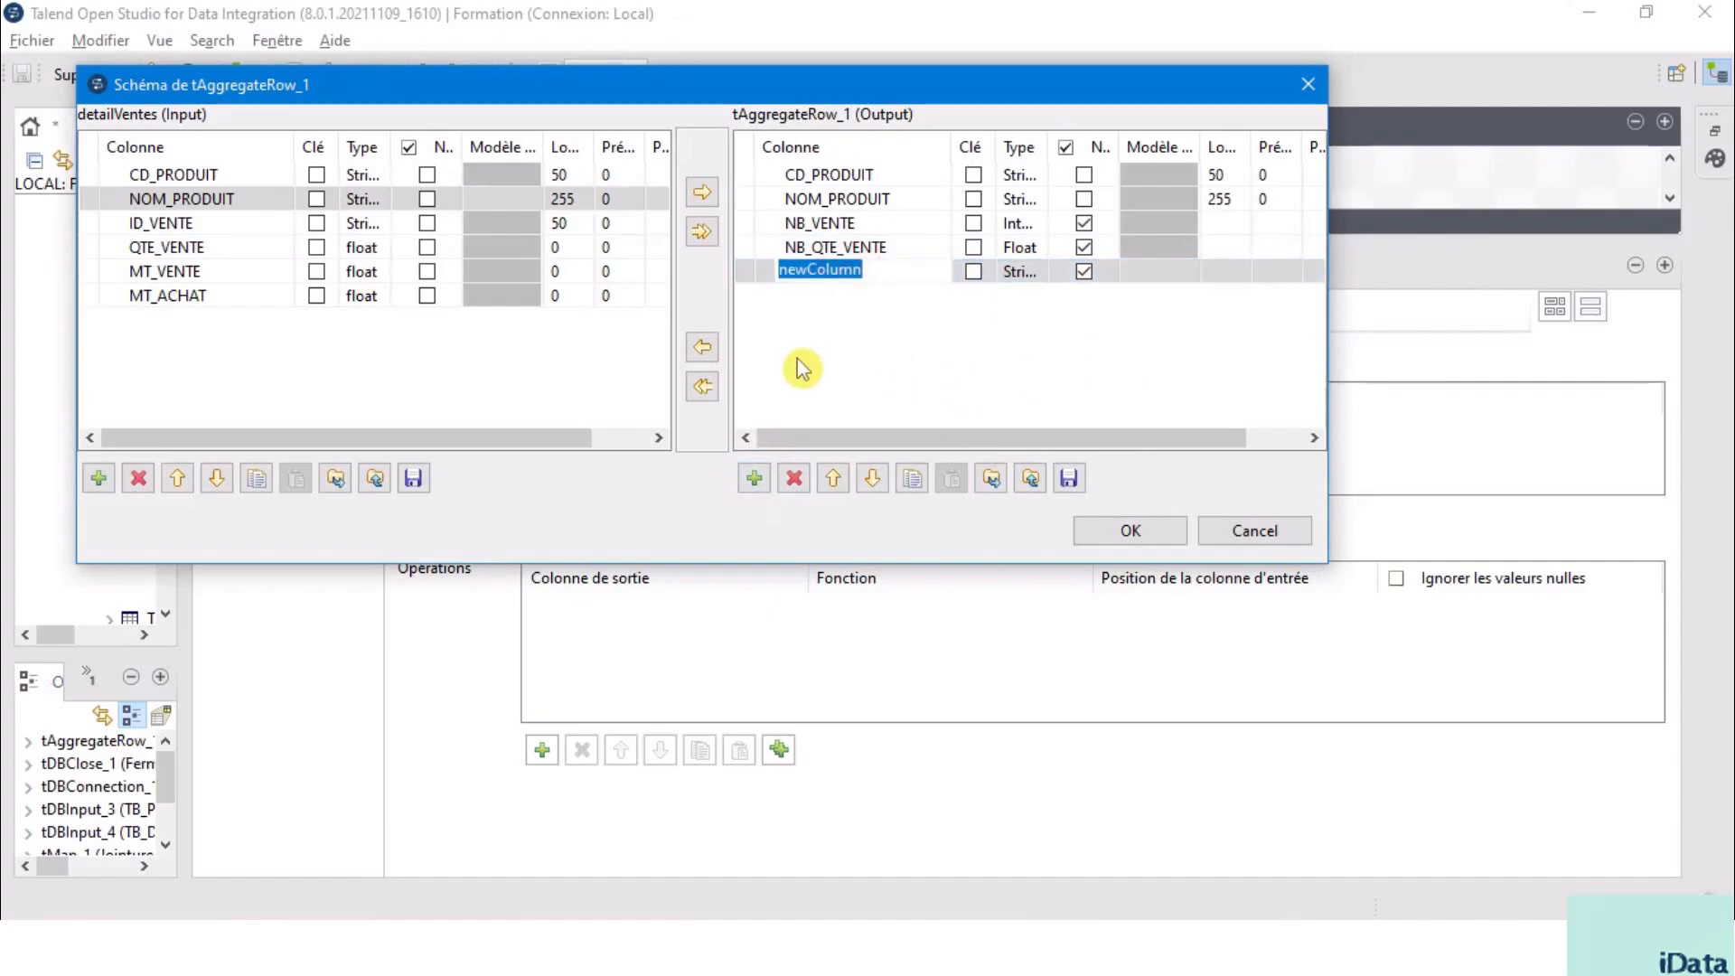
pyautogui.write('MT_TOTAL_VENTE')
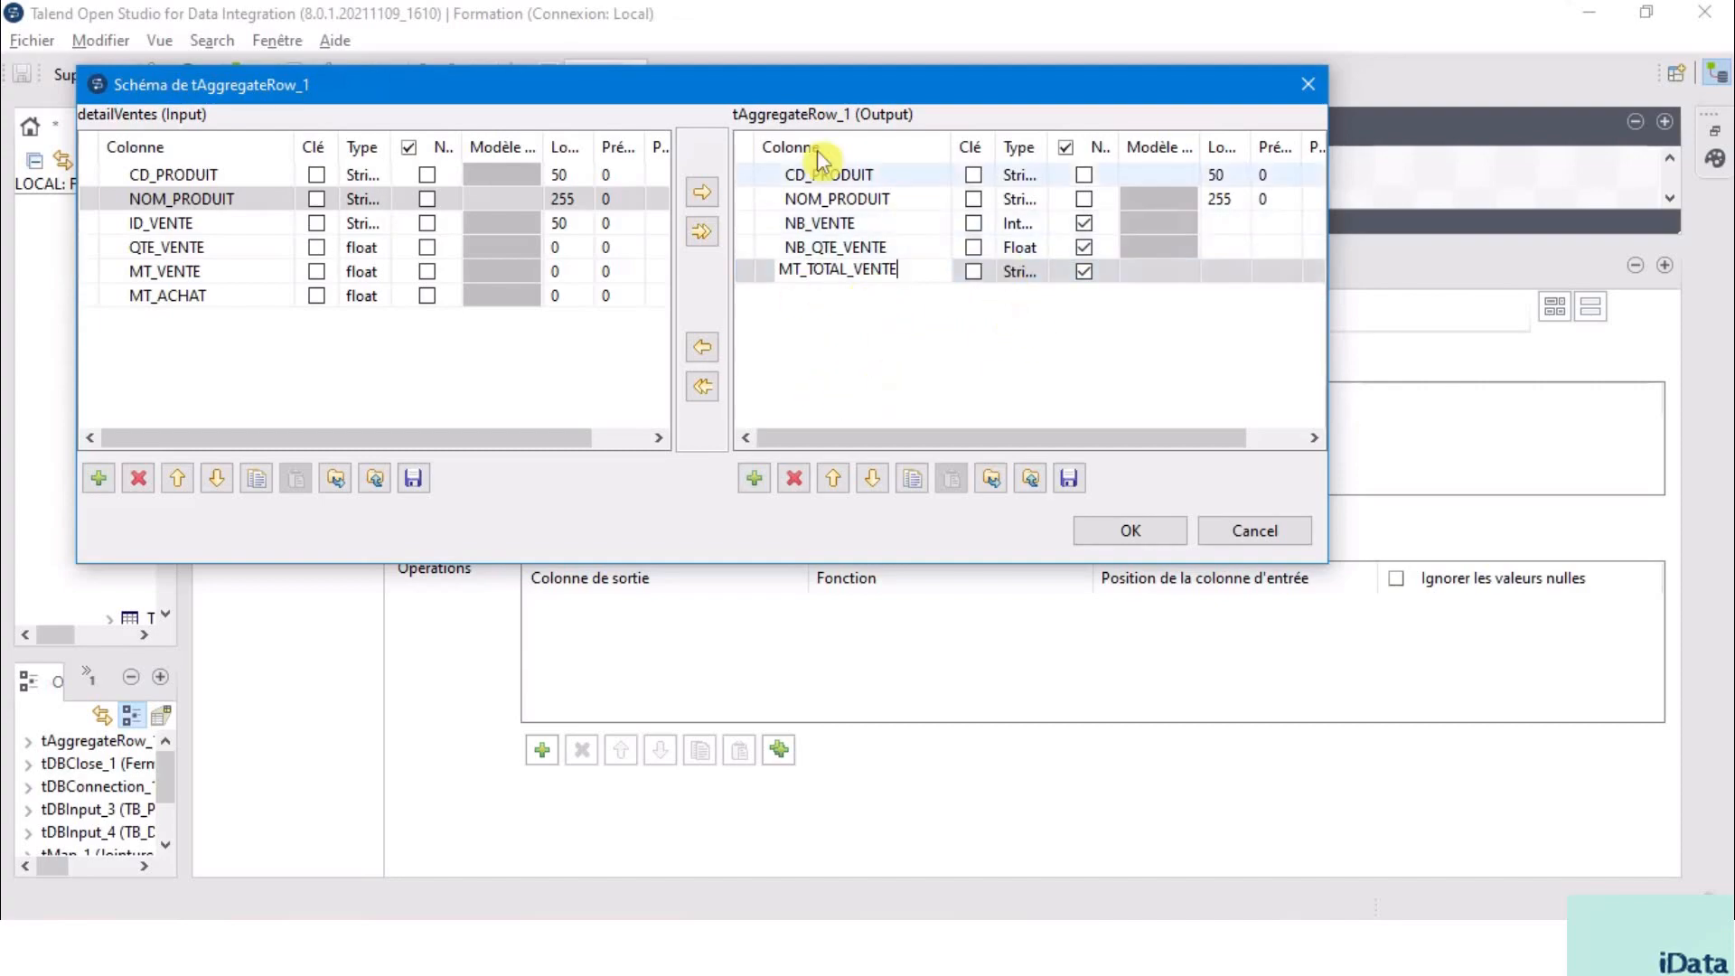
pyautogui.click(1025, 273)
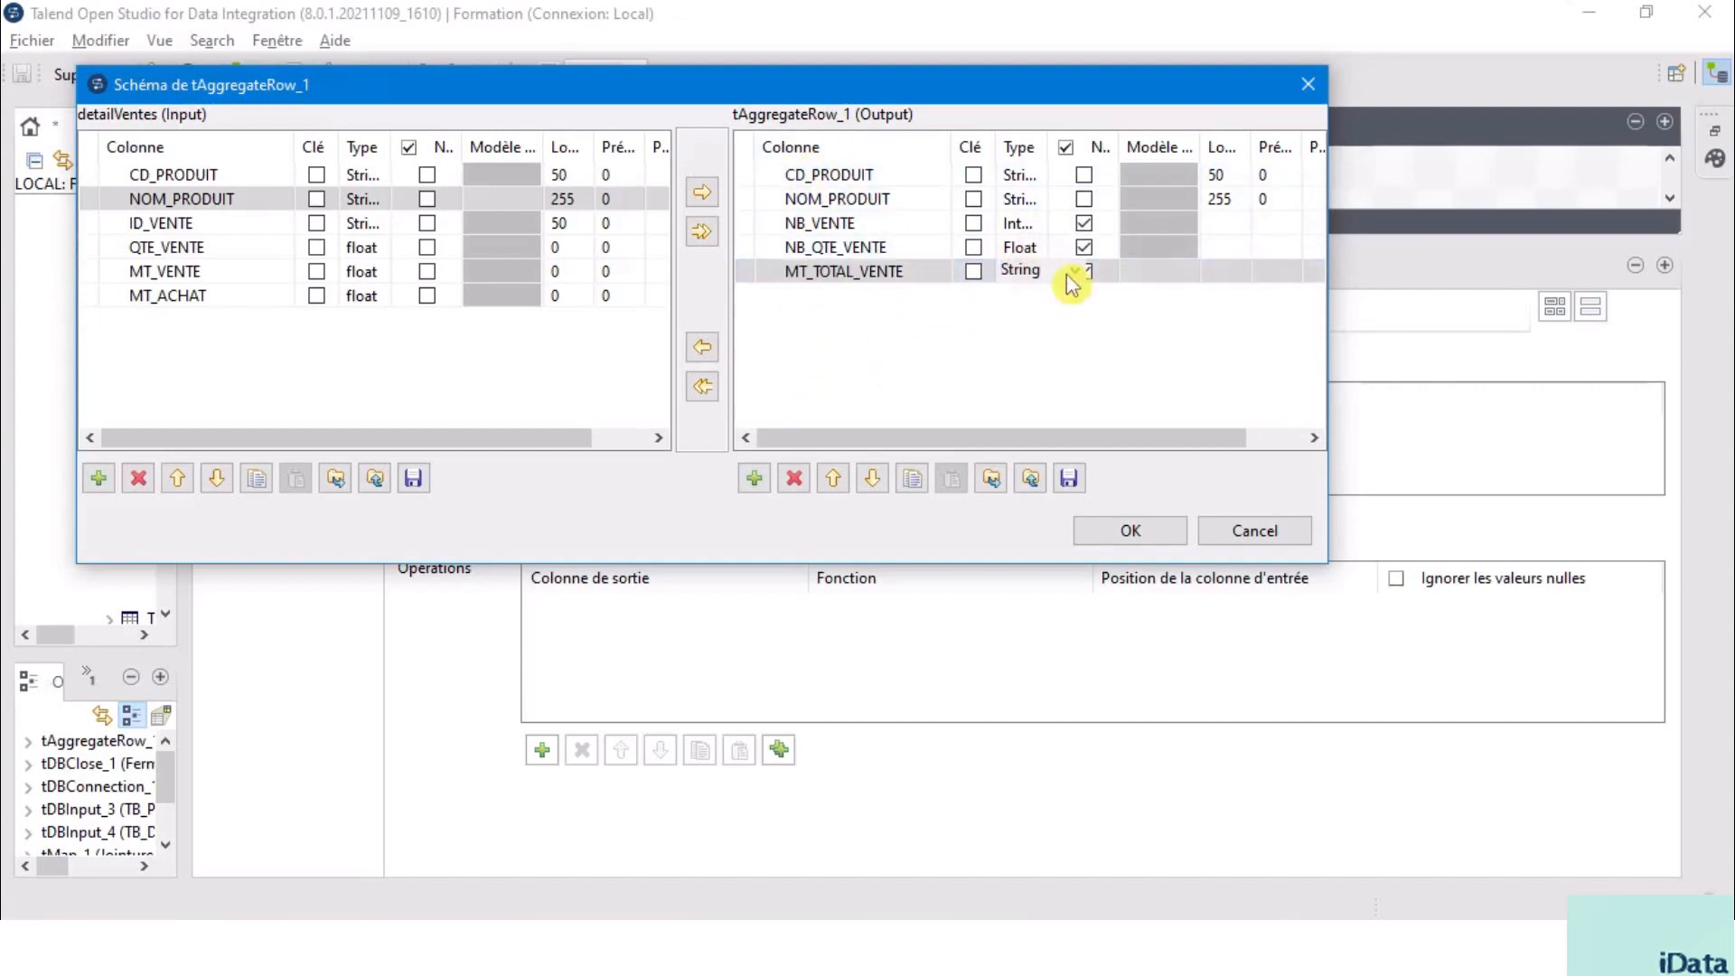
pyautogui.click(1077, 271)
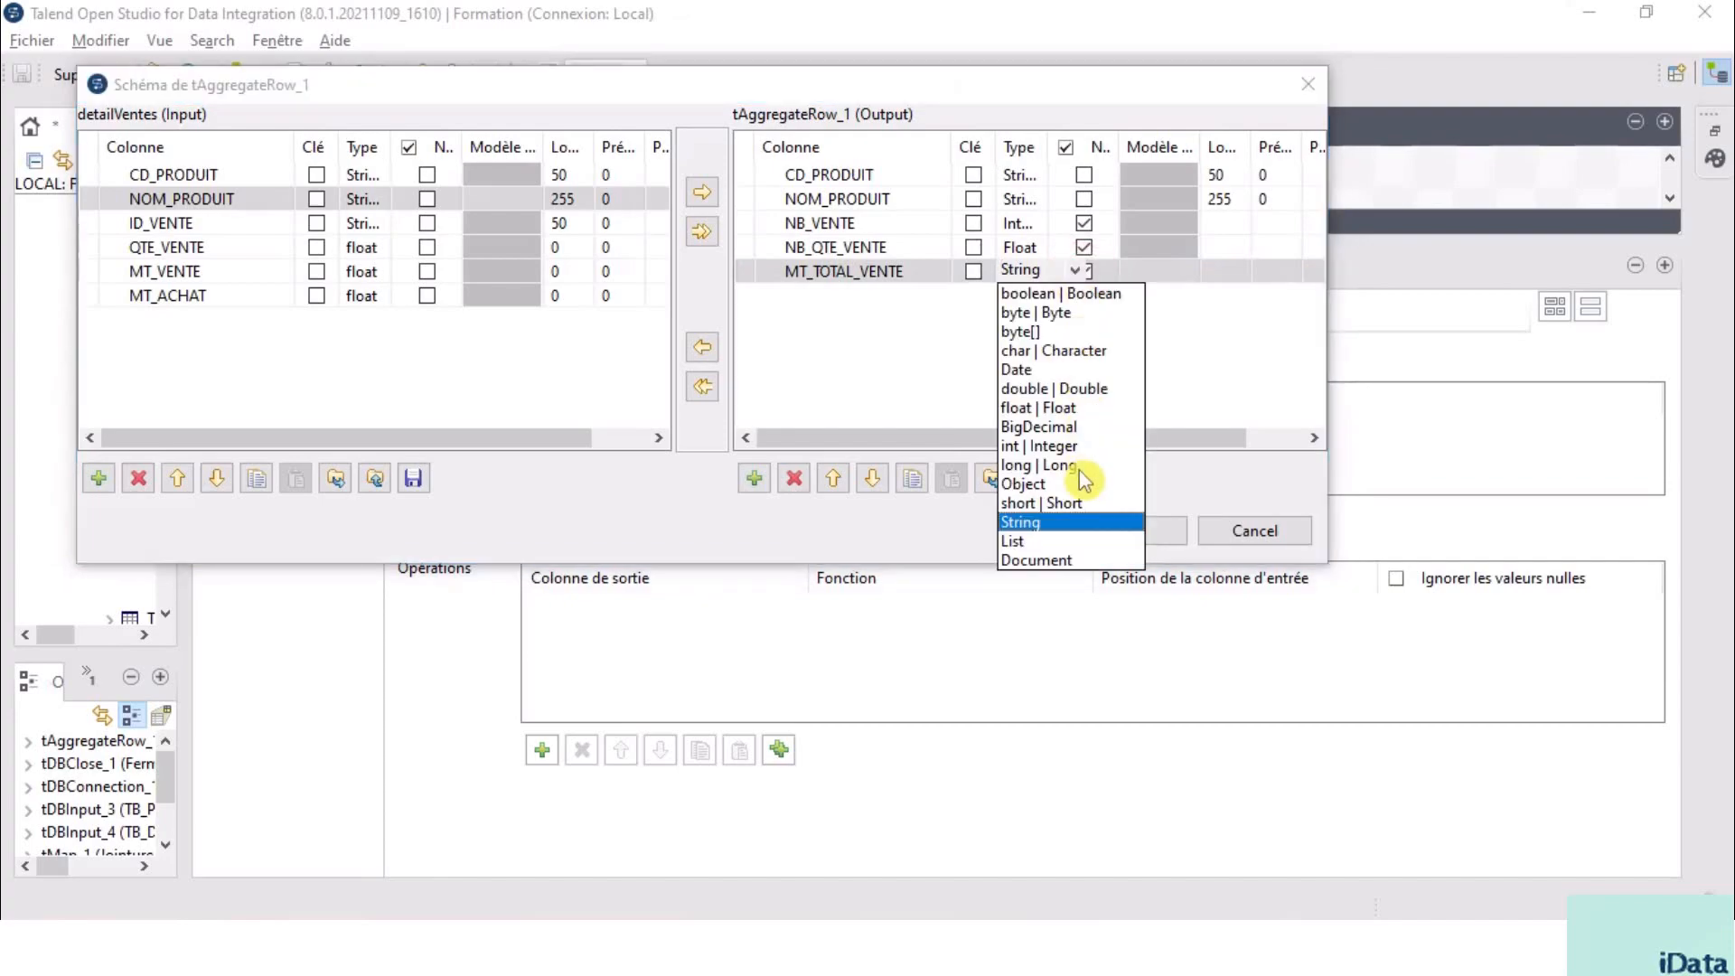
pyautogui.click(1057, 420)
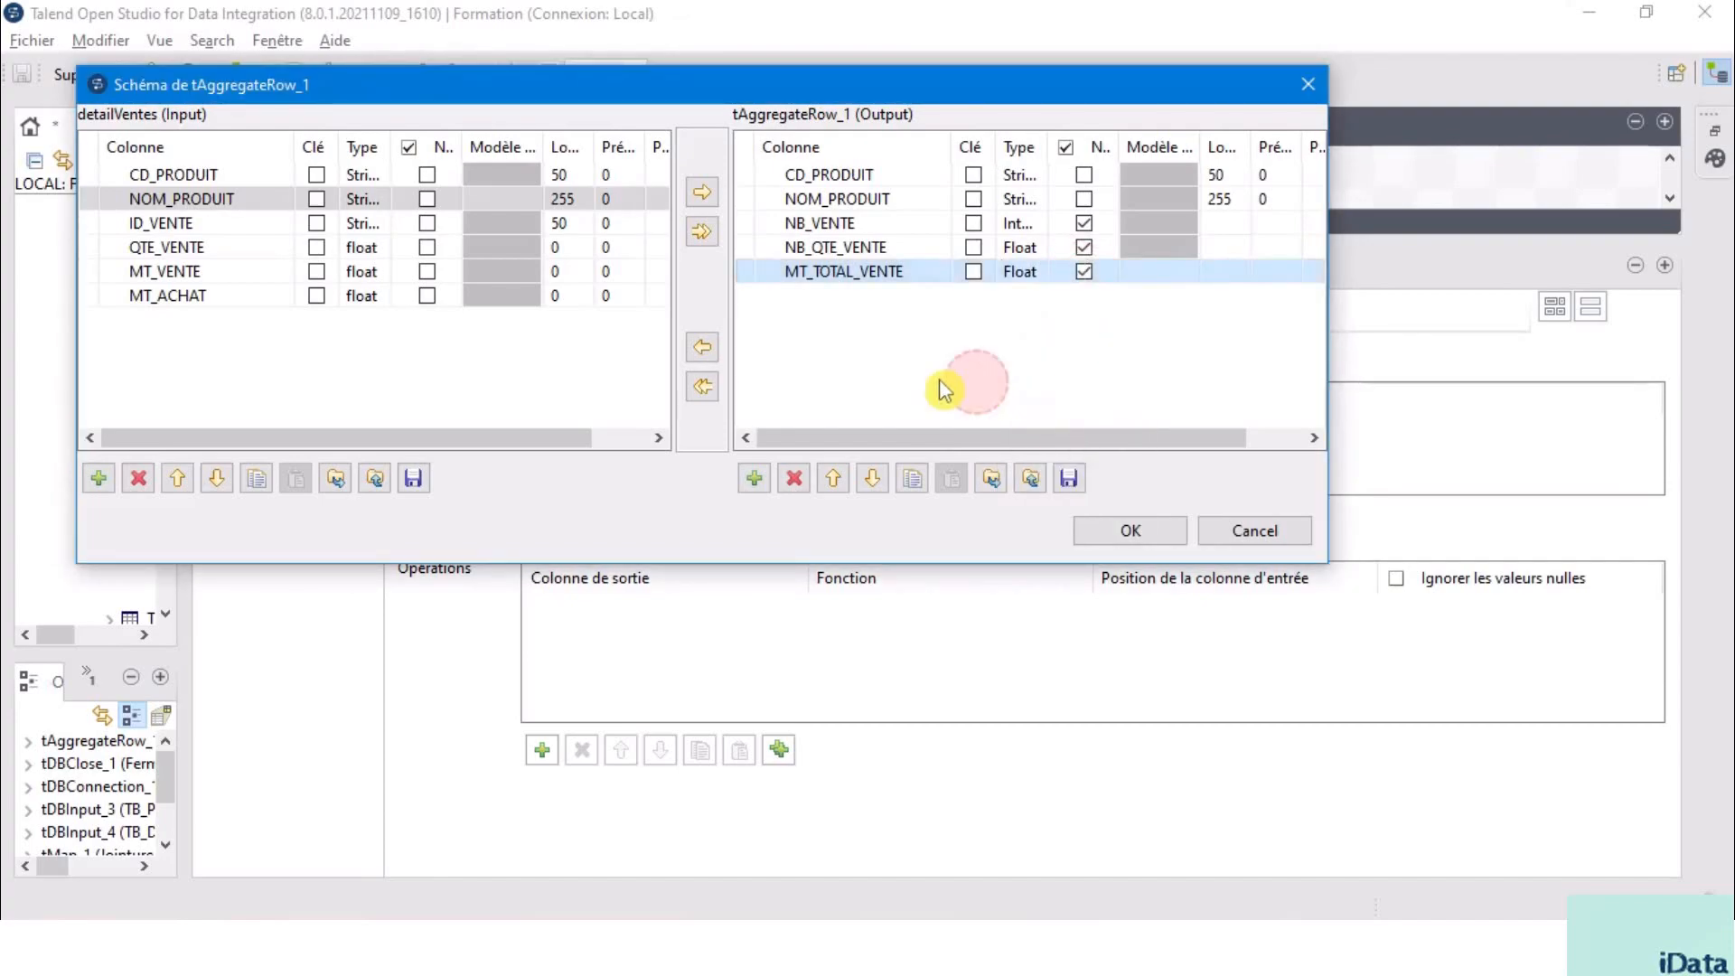
# Add a Float output column named MT_TOTAL_ACHAT and validate the tAggregateRow_1 schema.
pyautogui.click(755, 478)
pyautogui.click(855, 295)
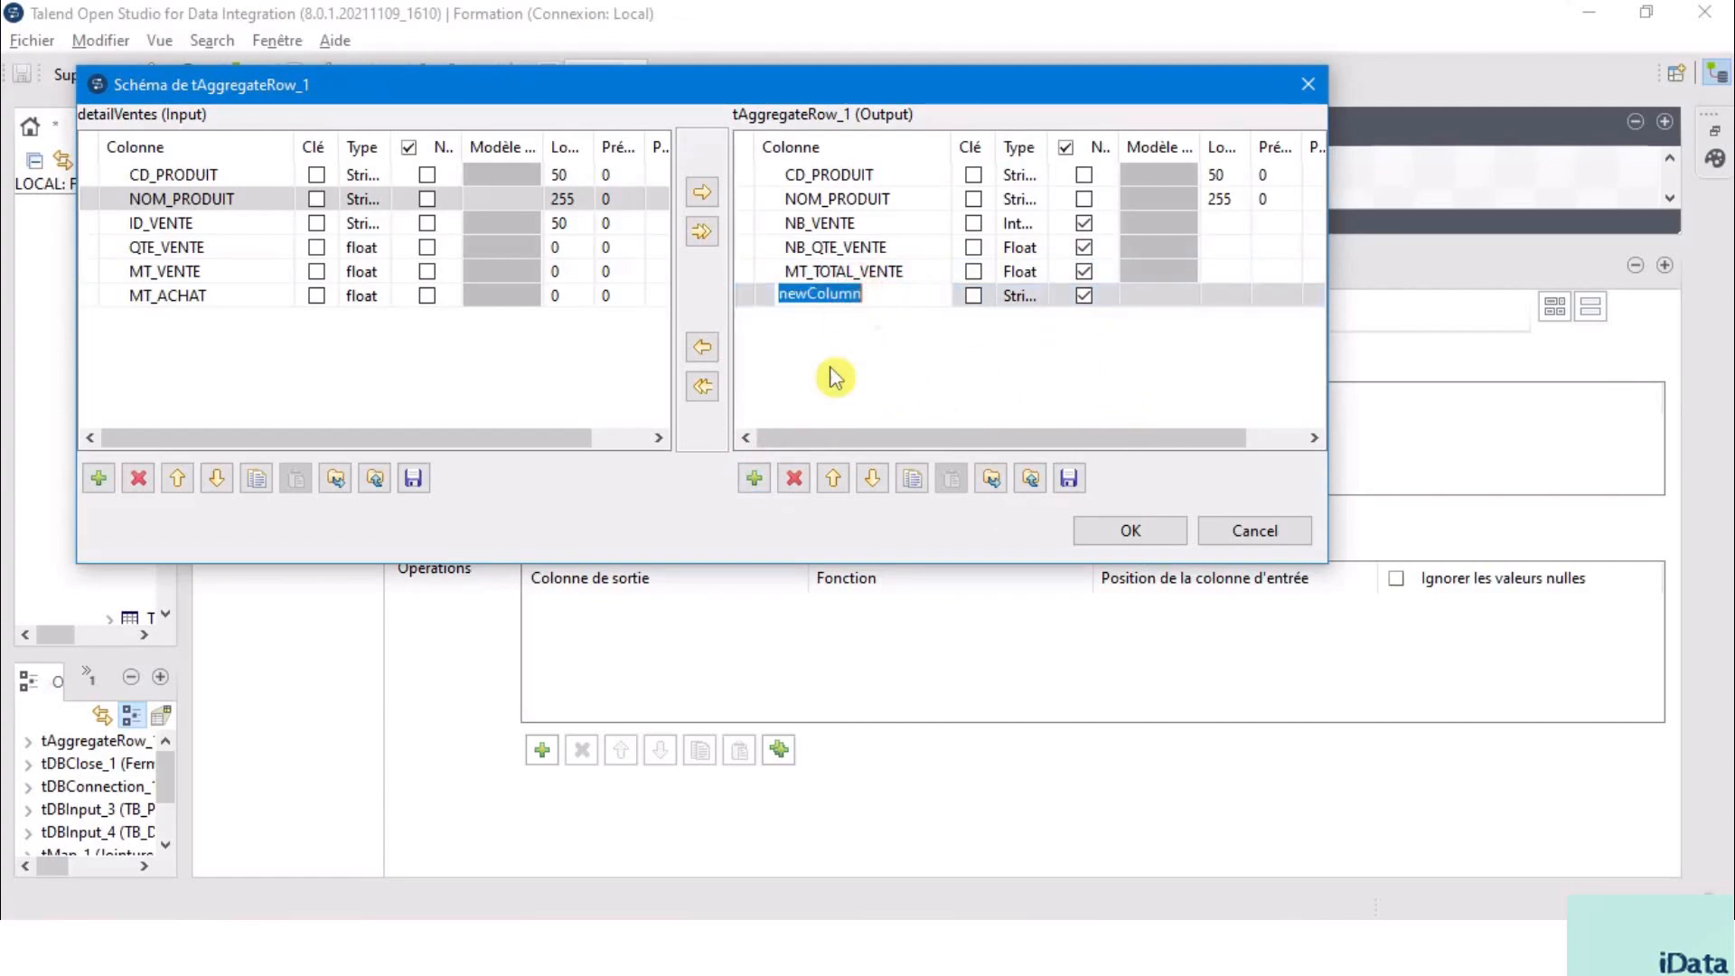
pyautogui.write('MT_TOTAL_ACHAT')
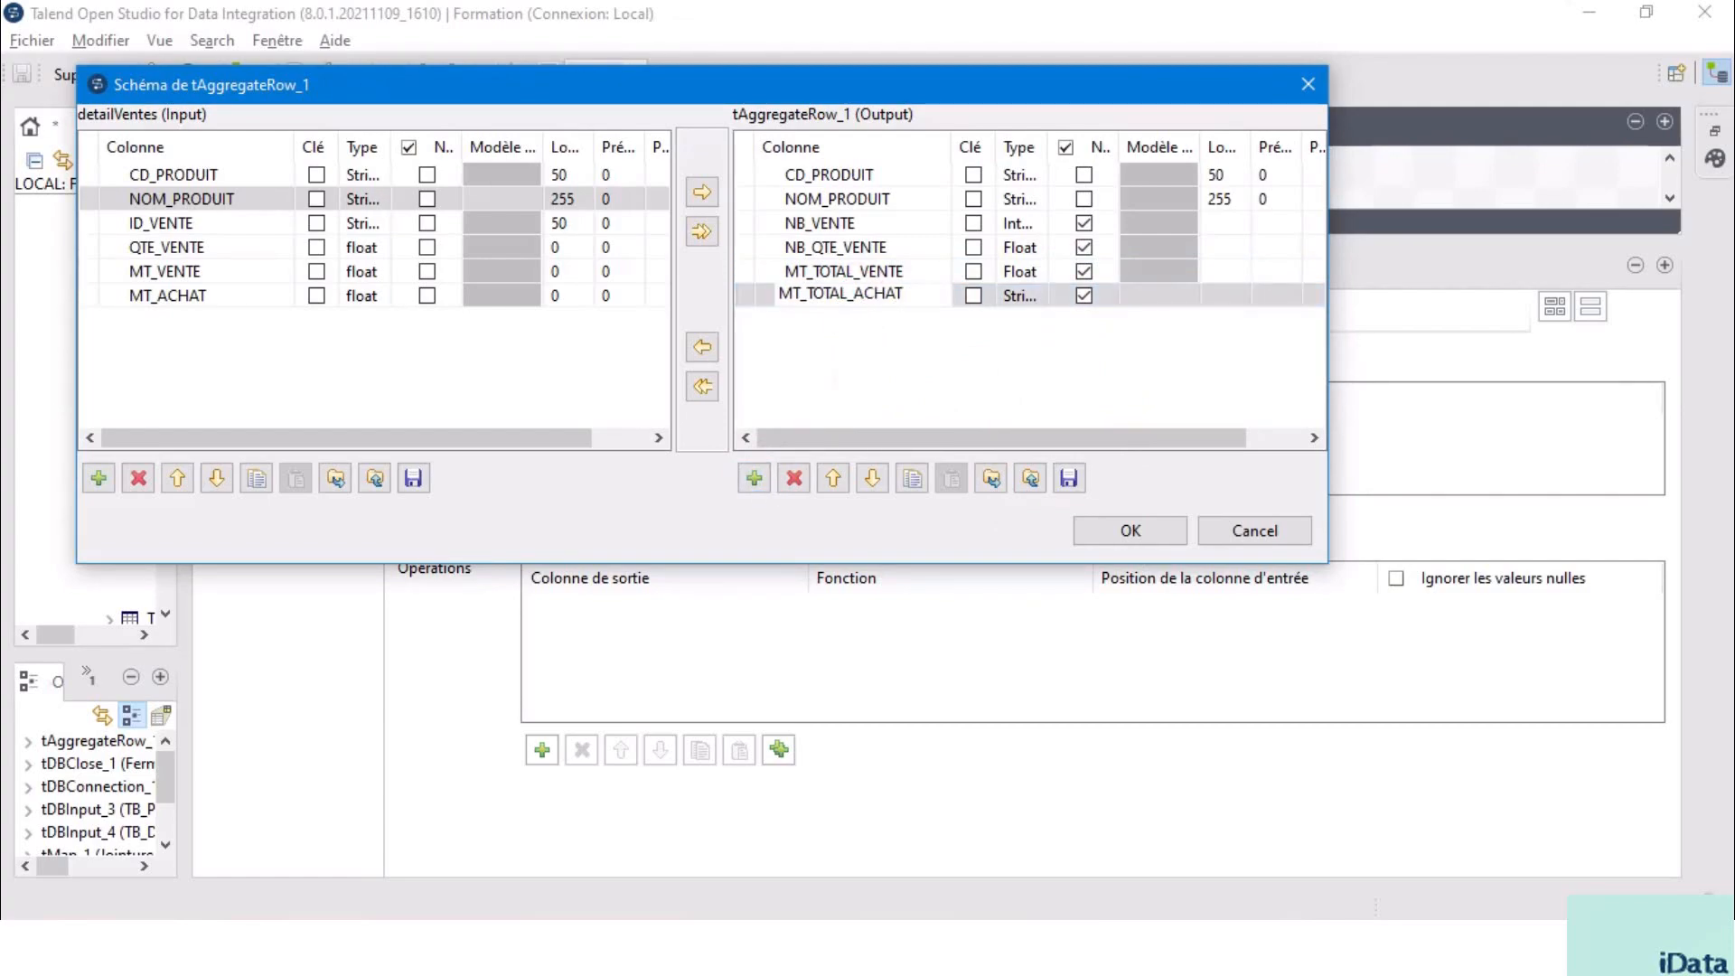
pyautogui.click(1027, 293)
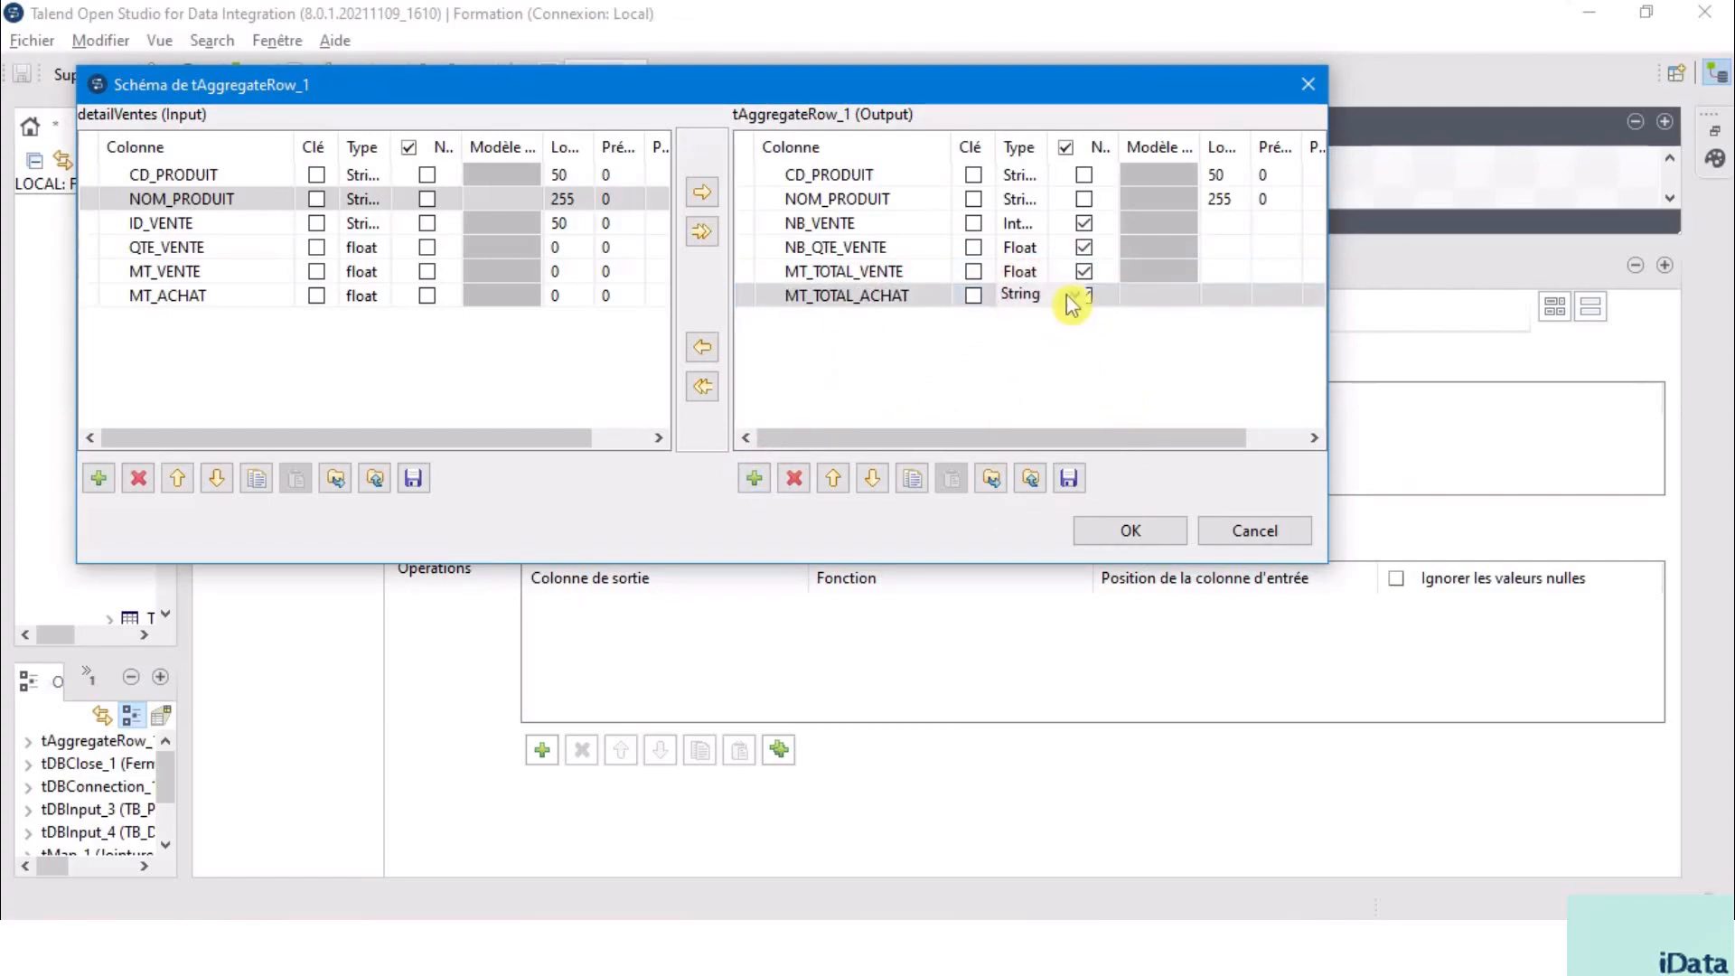
pyautogui.click(1075, 295)
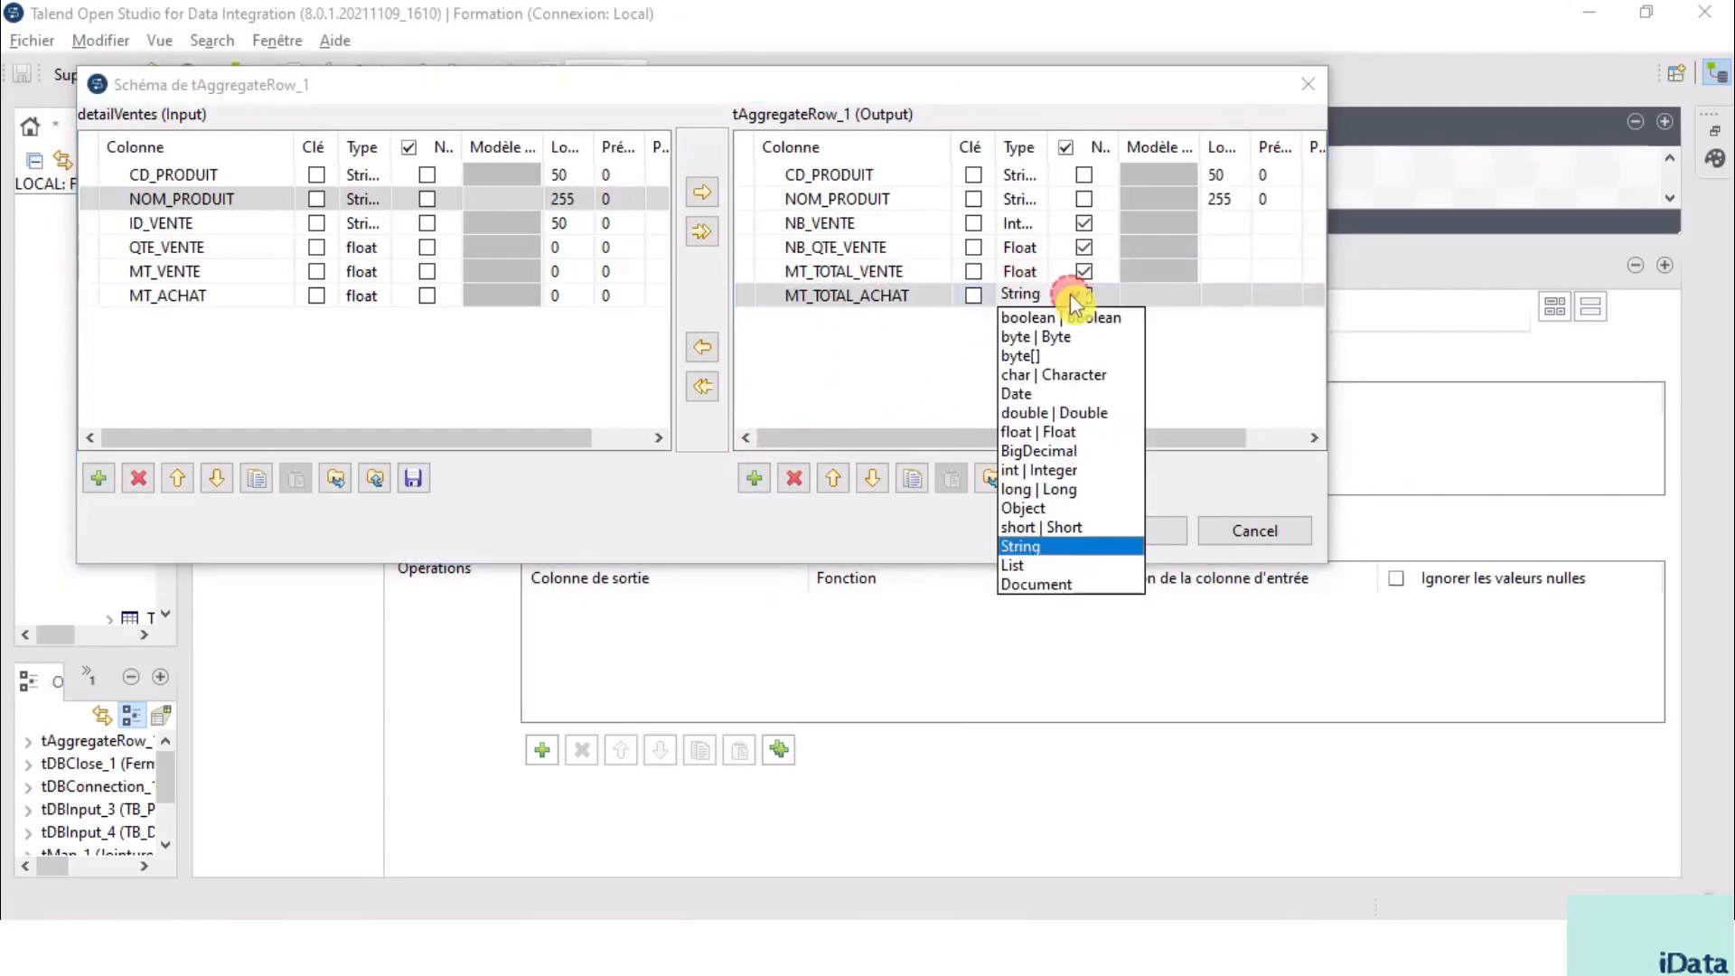
pyautogui.click(1098, 433)
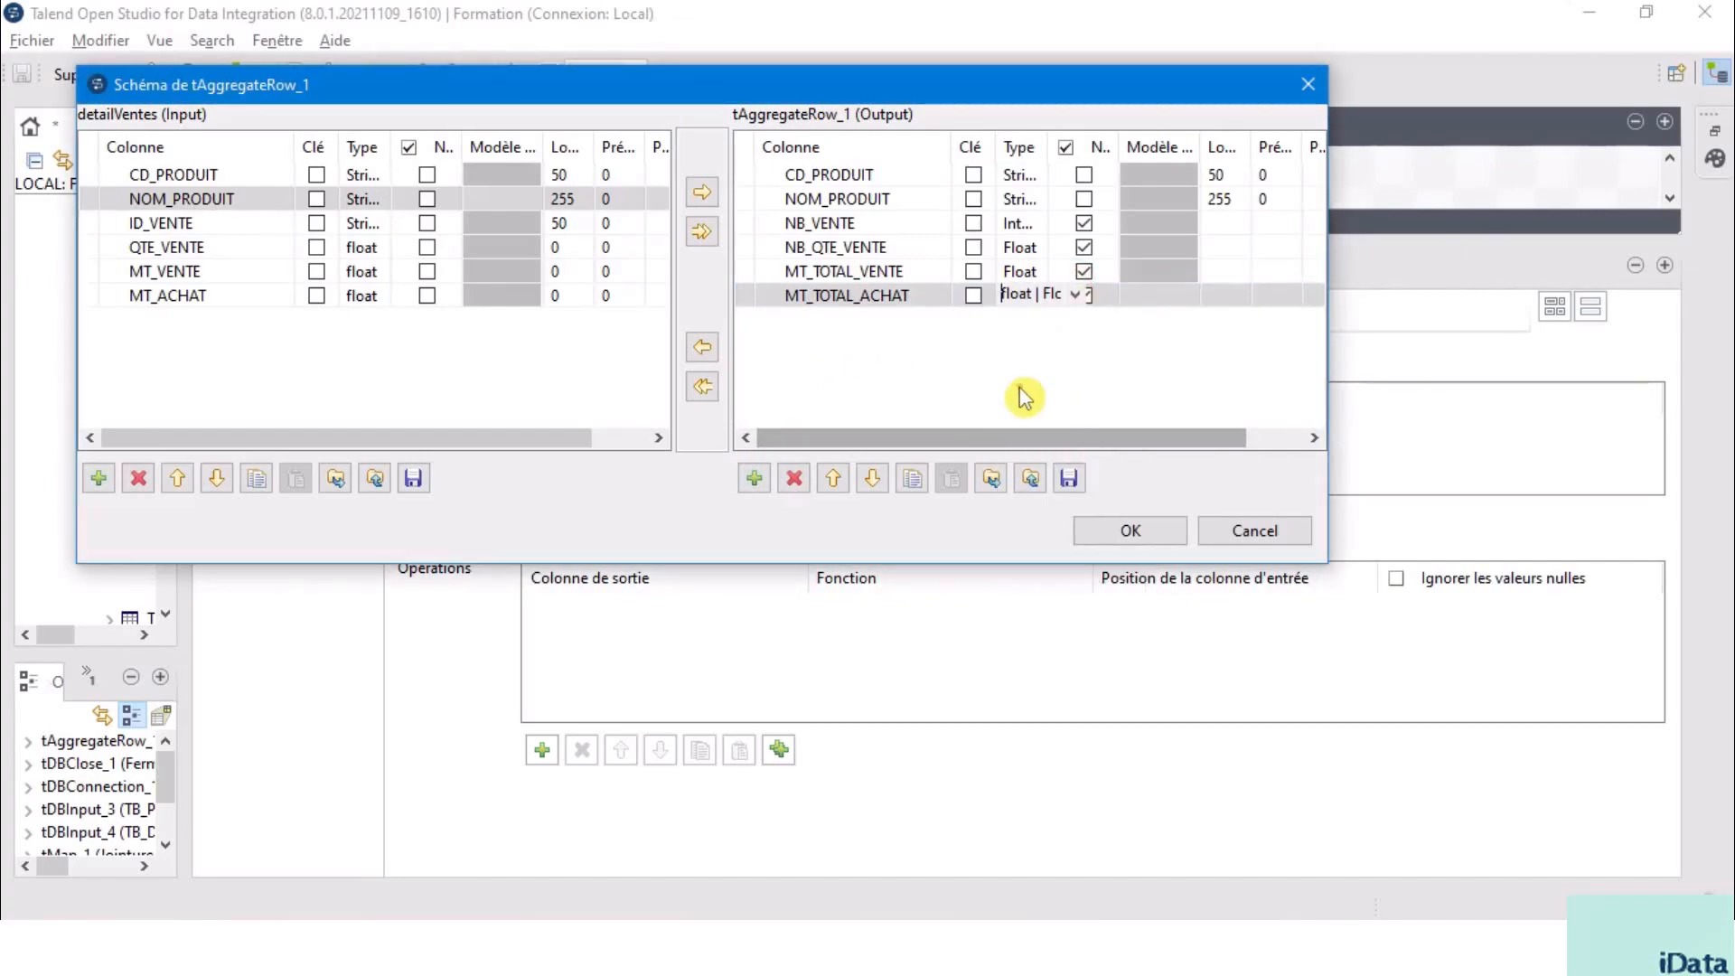
pyautogui.click(1129, 535)
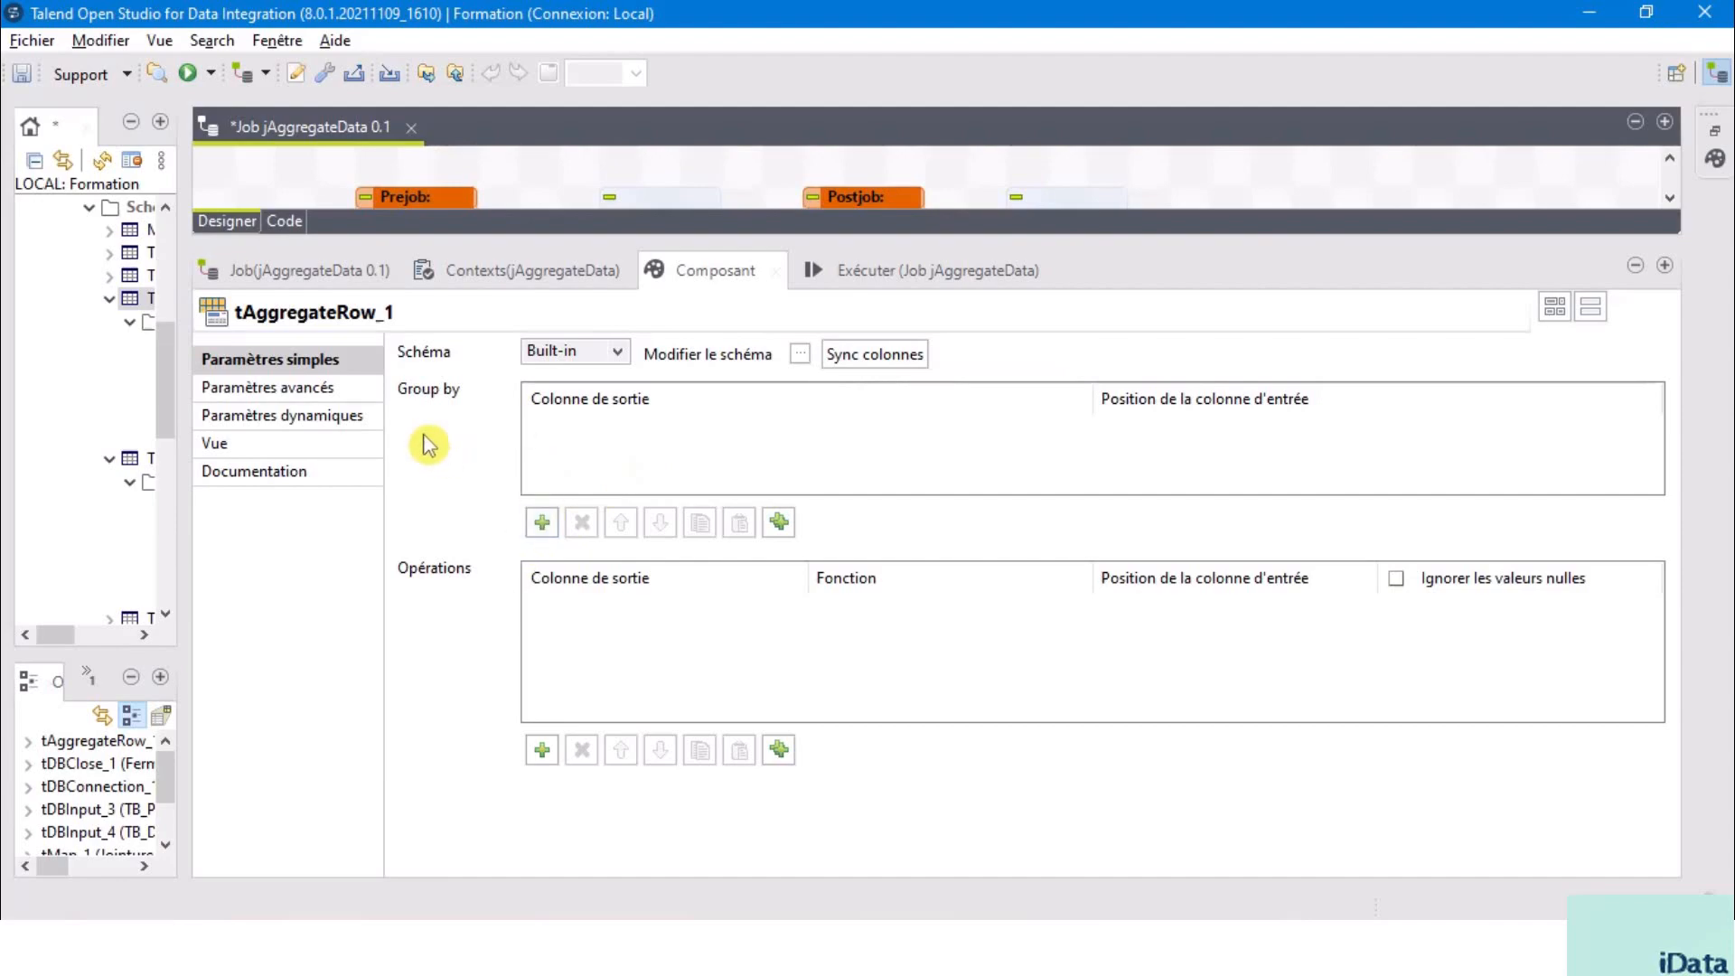
# Group the aggregation by CD_PRODUIT and NOM_PRODUIT, each taken from the input column of the same name.
pyautogui.click(541, 523)
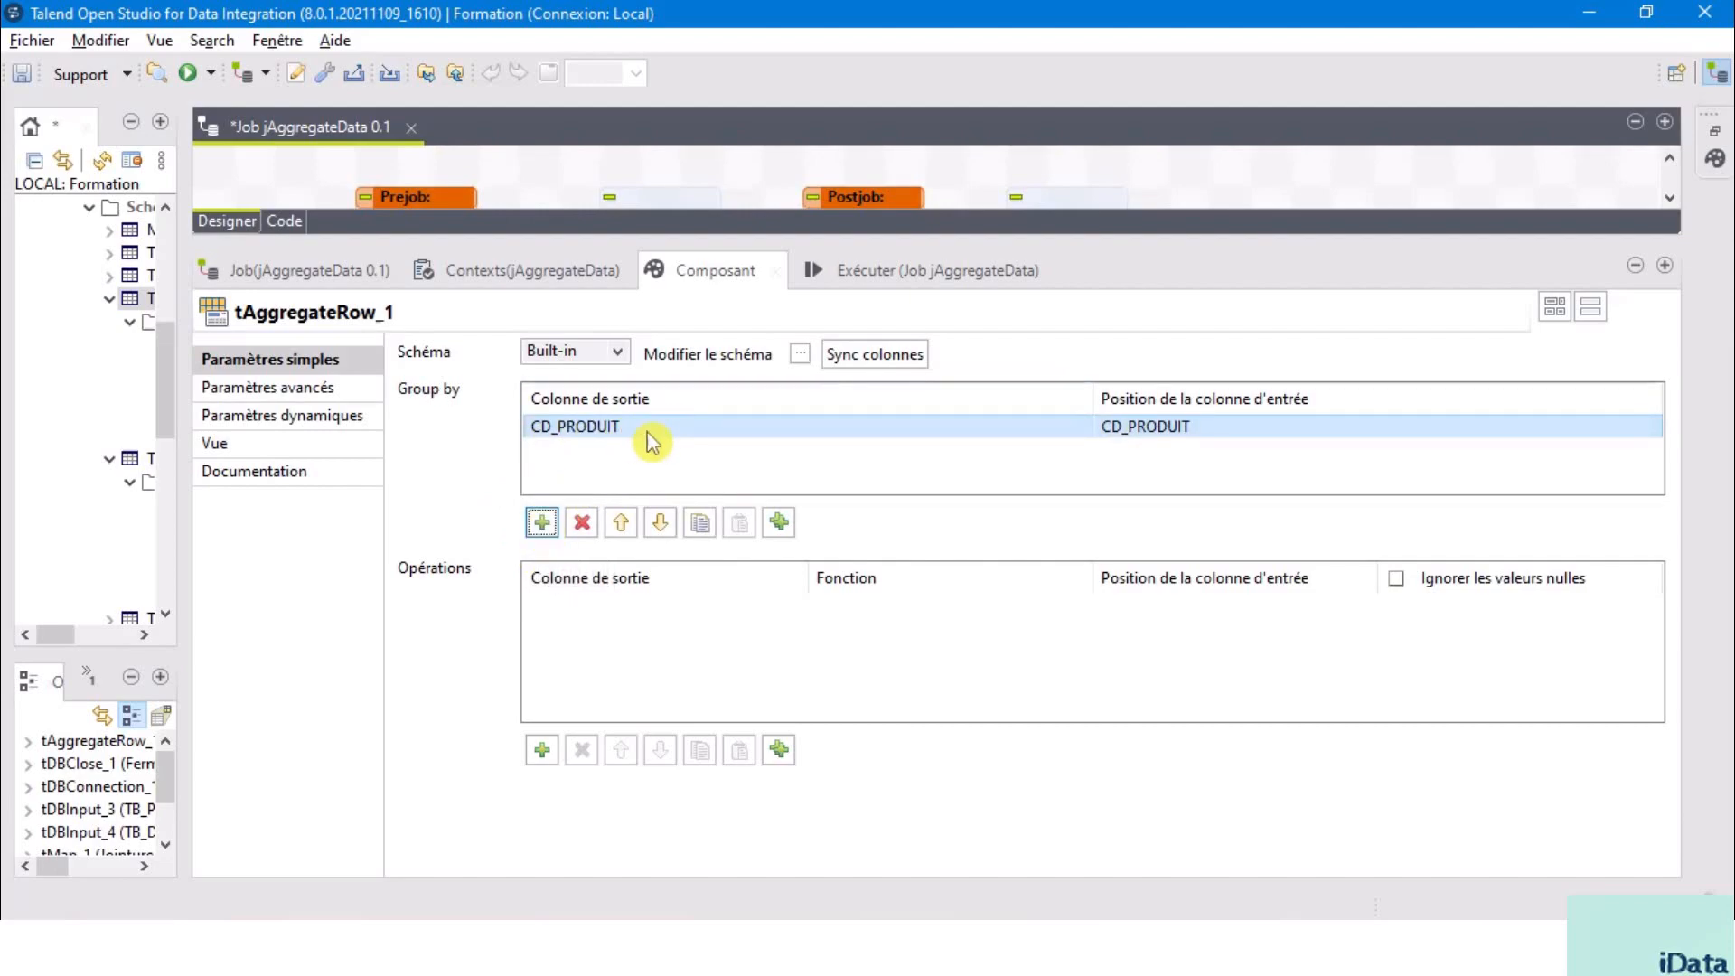
pyautogui.click(541, 524)
pyautogui.click(863, 457)
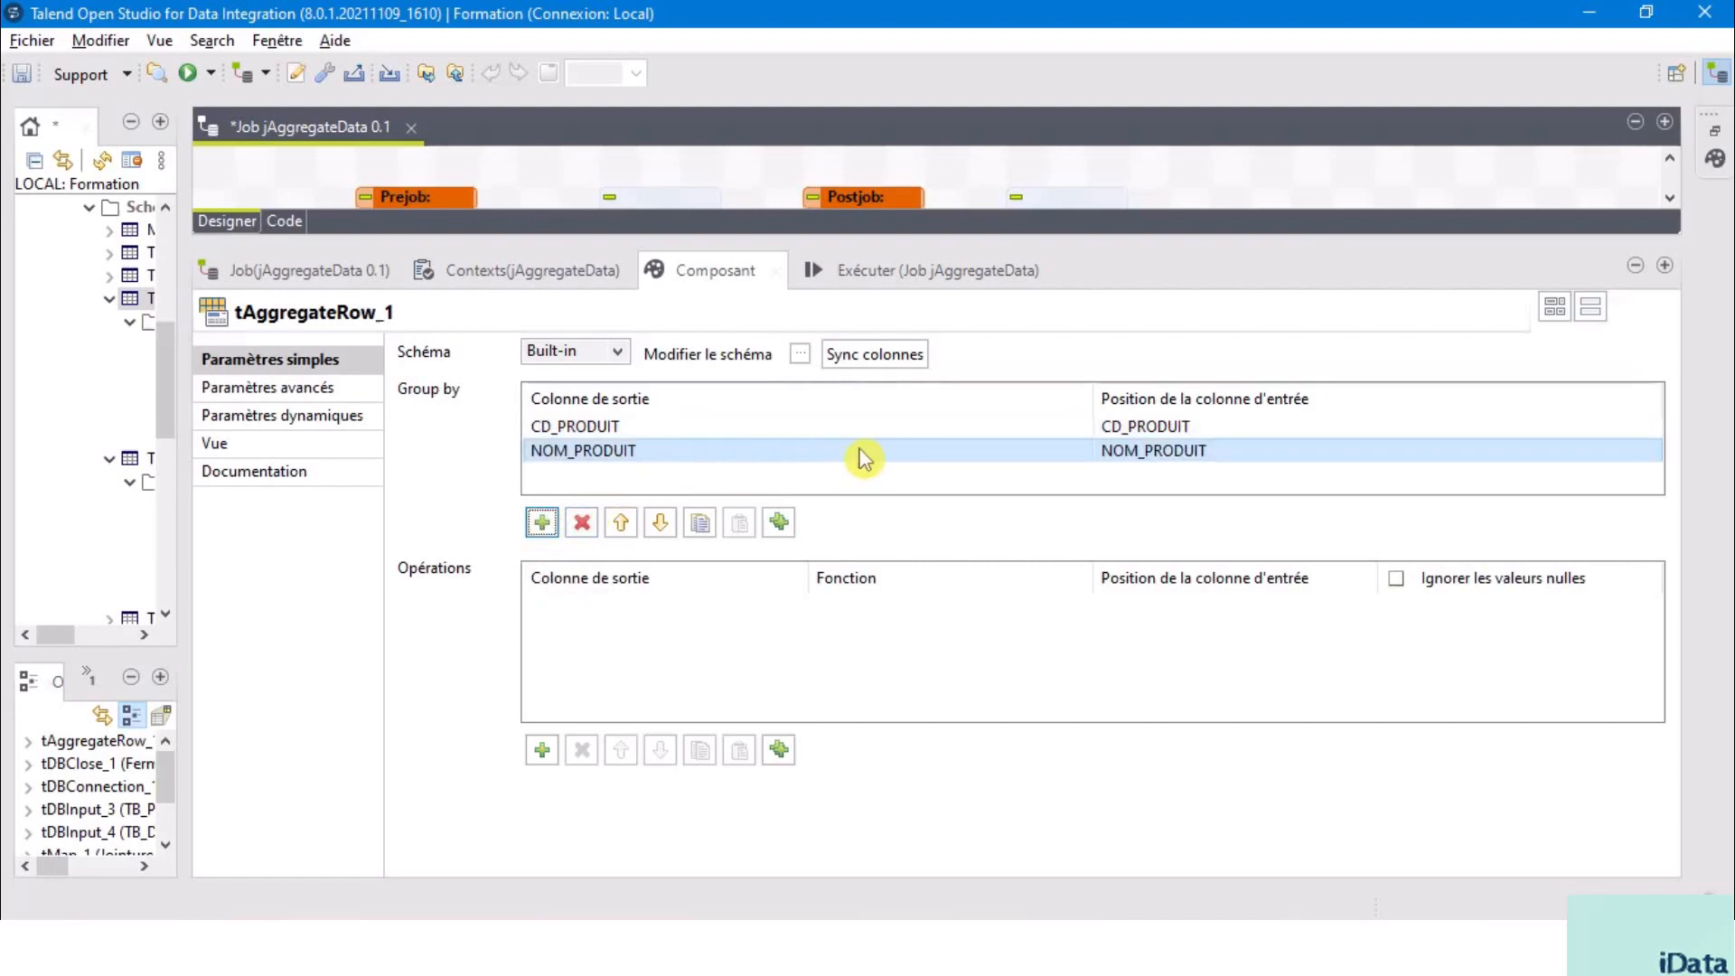
pyautogui.click(1042, 450)
pyautogui.click(1091, 450)
pyautogui.click(1091, 452)
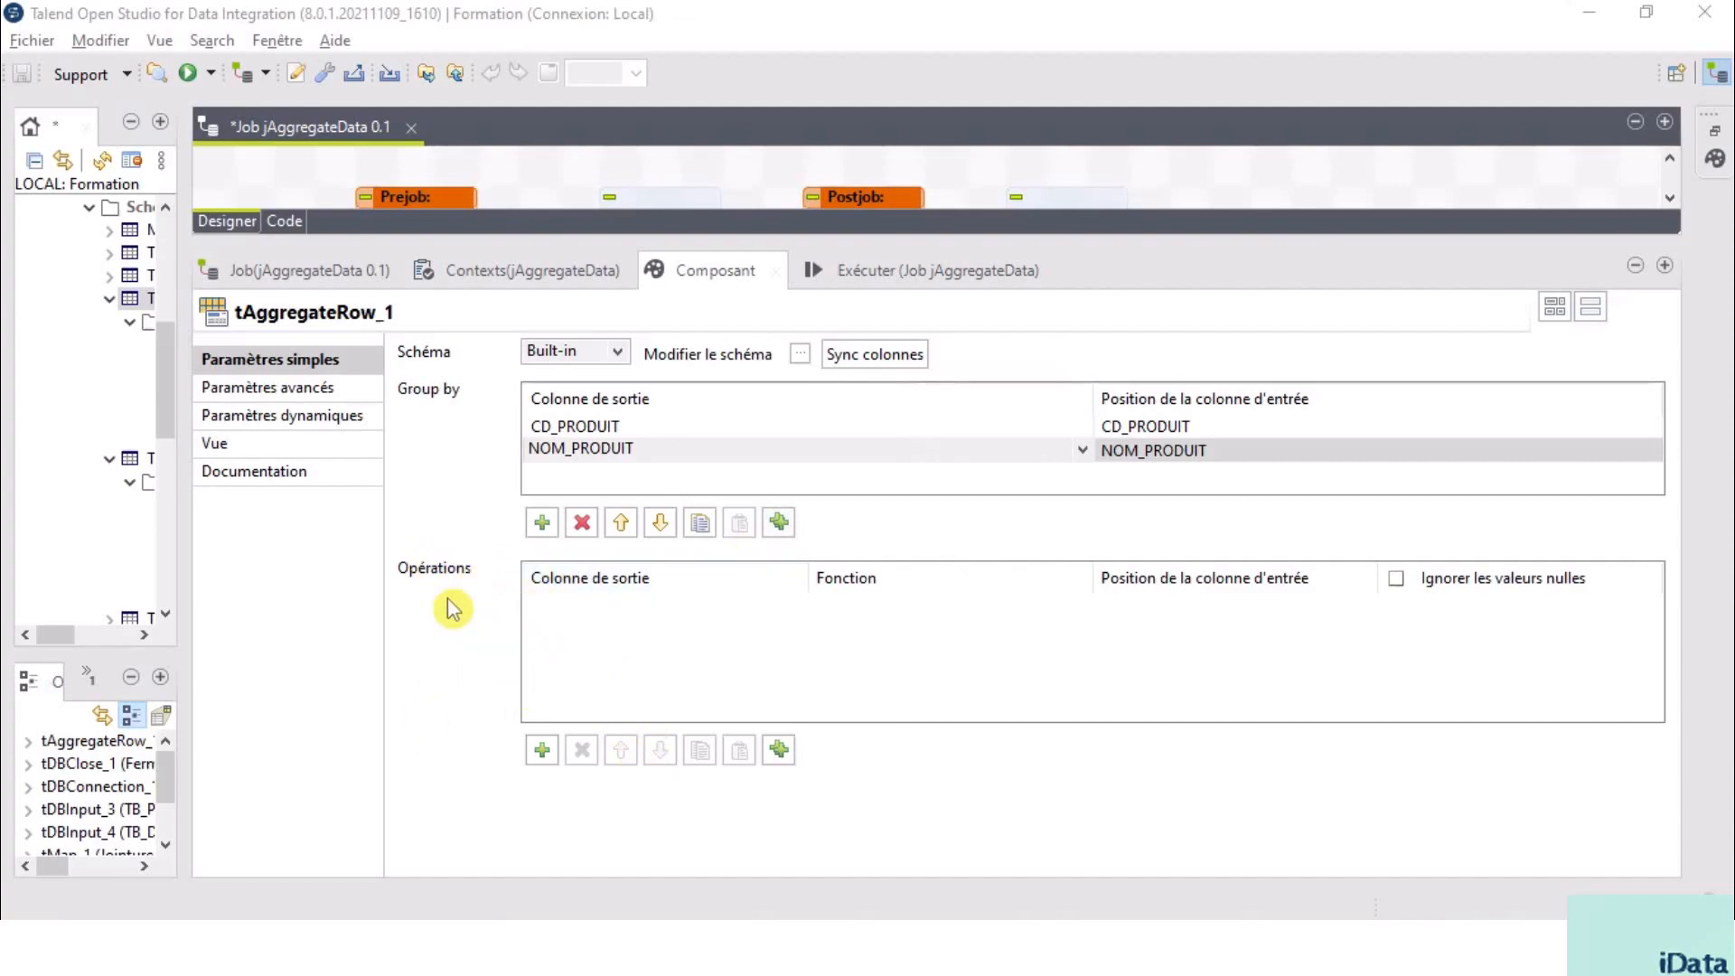
# Add an operation that fills NB_VENTE with the nombre function applied to input column ID_VENTE.
pyautogui.click(542, 750)
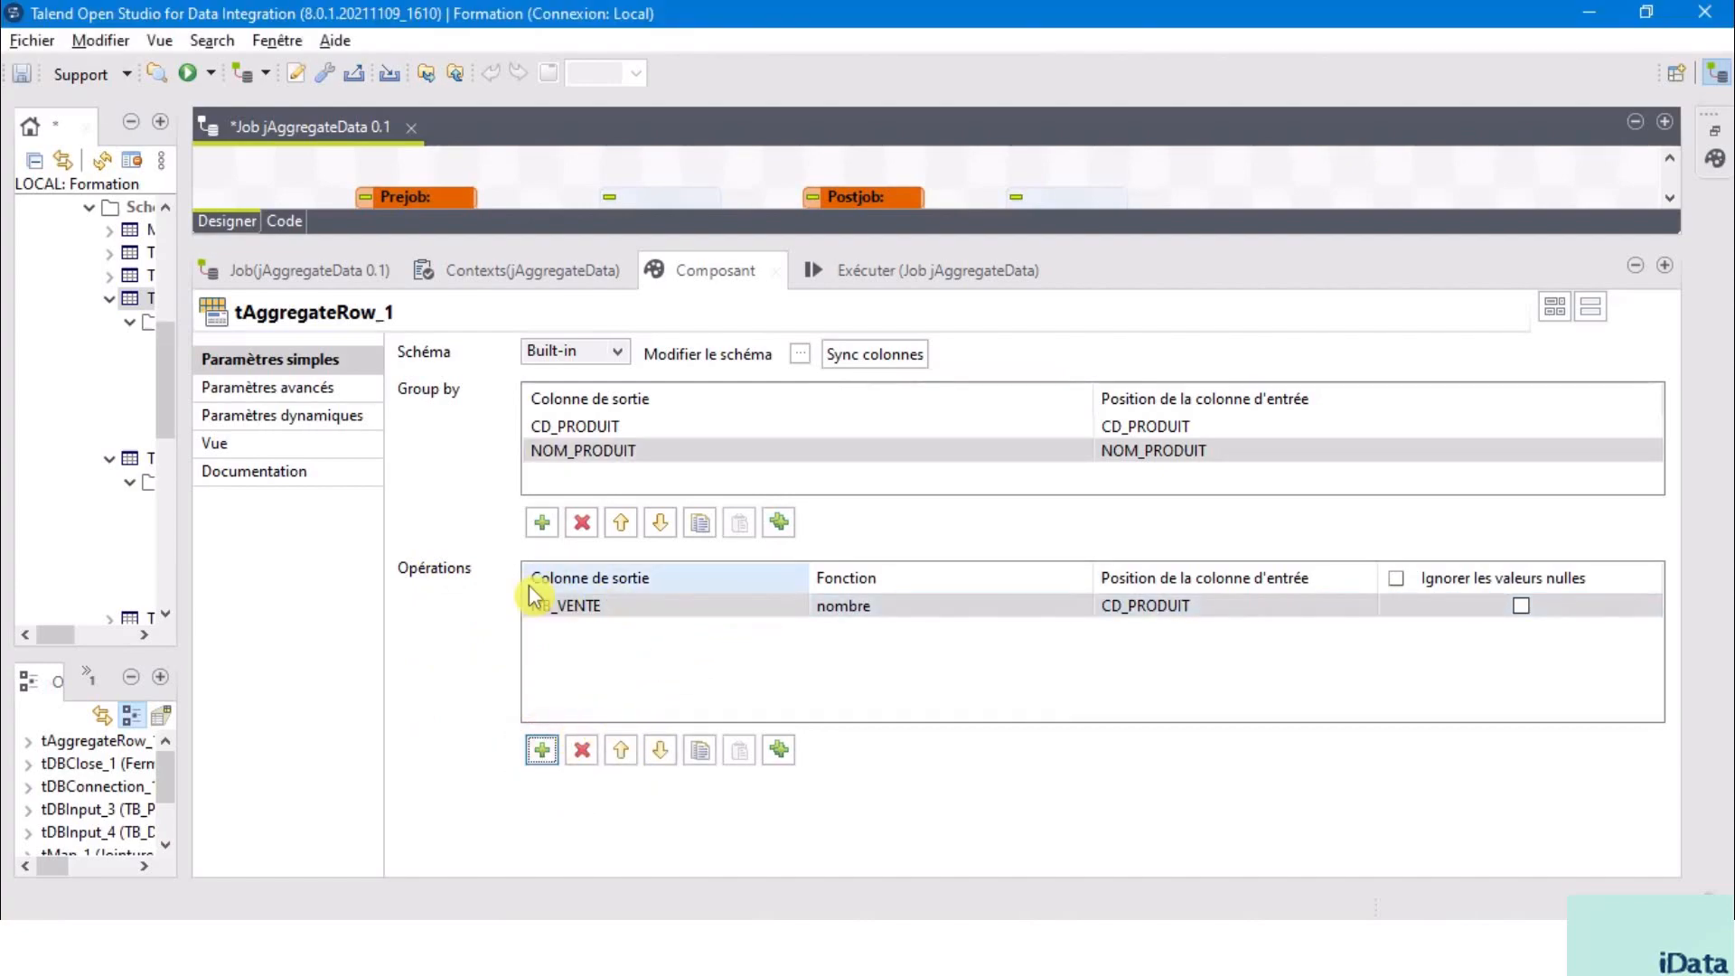
pyautogui.click(688, 602)
pyautogui.click(799, 606)
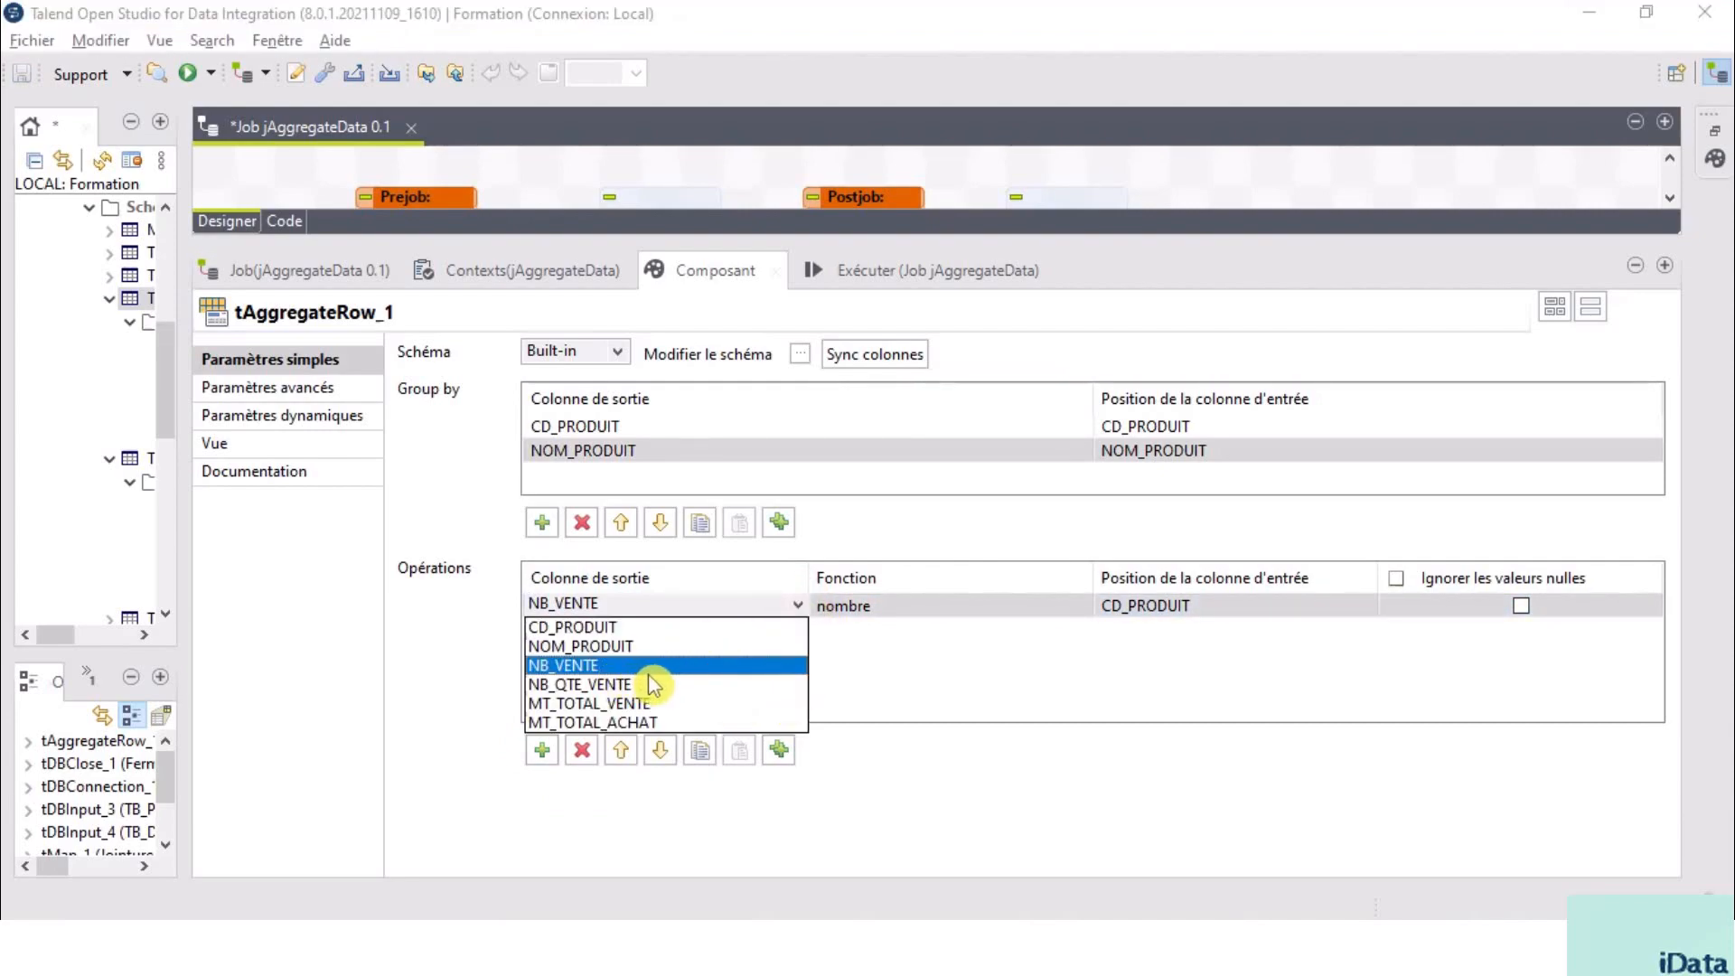
pyautogui.click(953, 678)
pyautogui.click(882, 620)
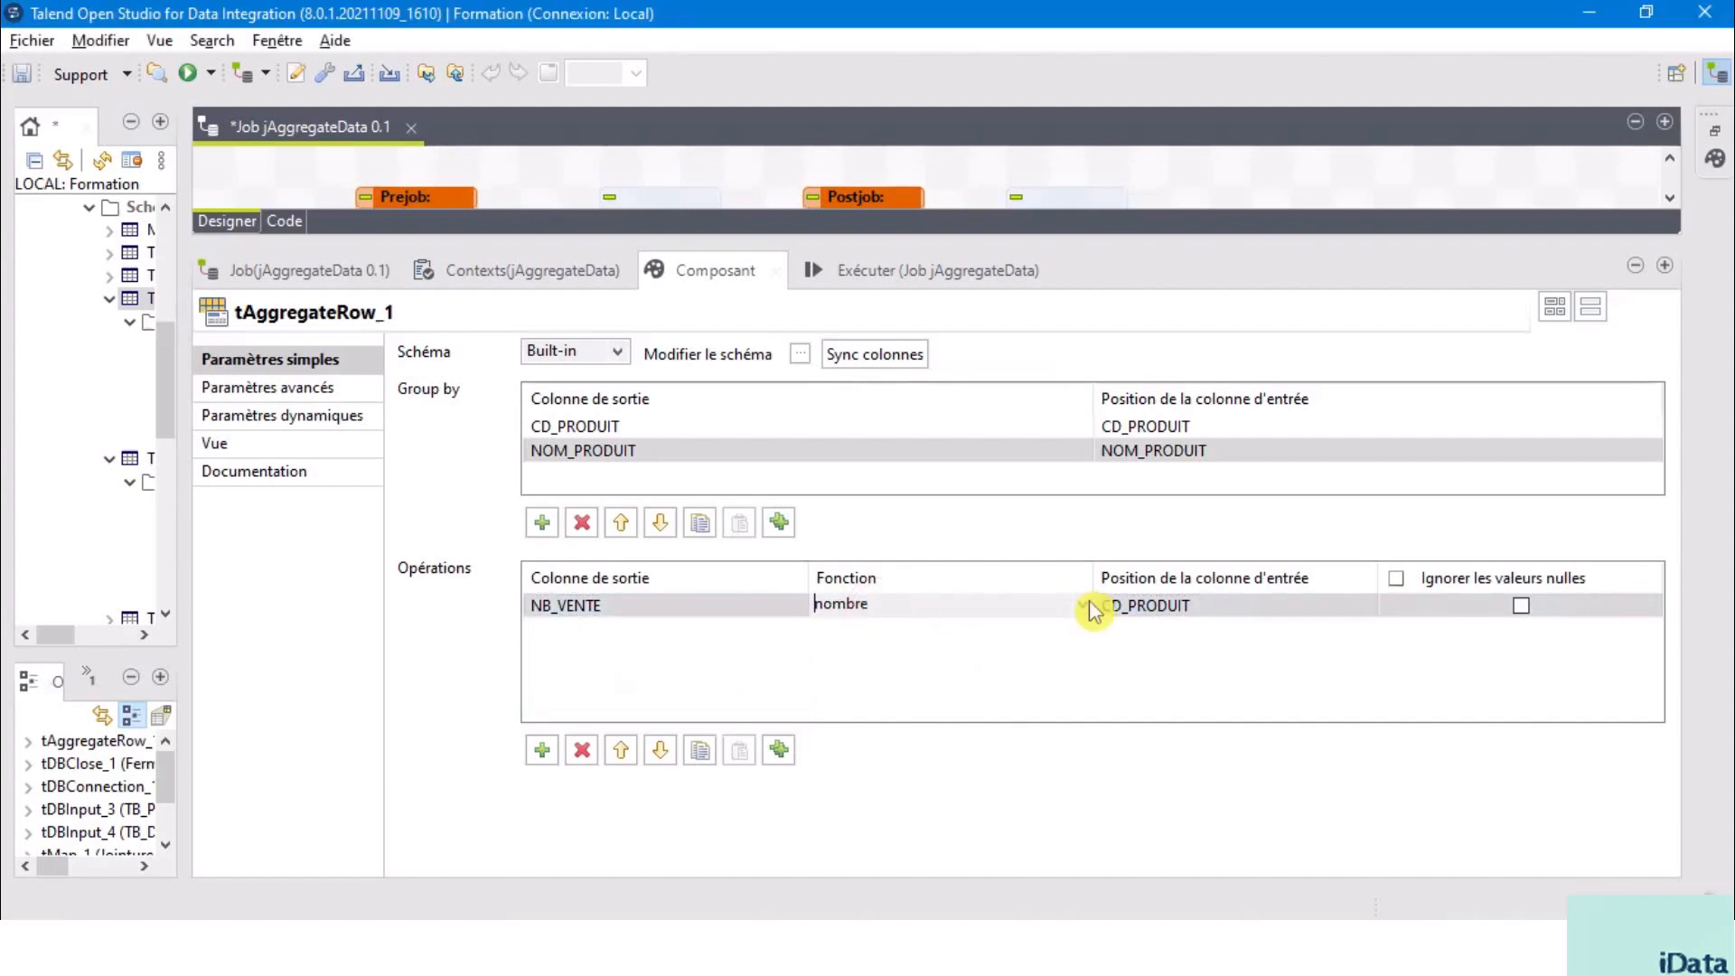
pyautogui.click(1082, 608)
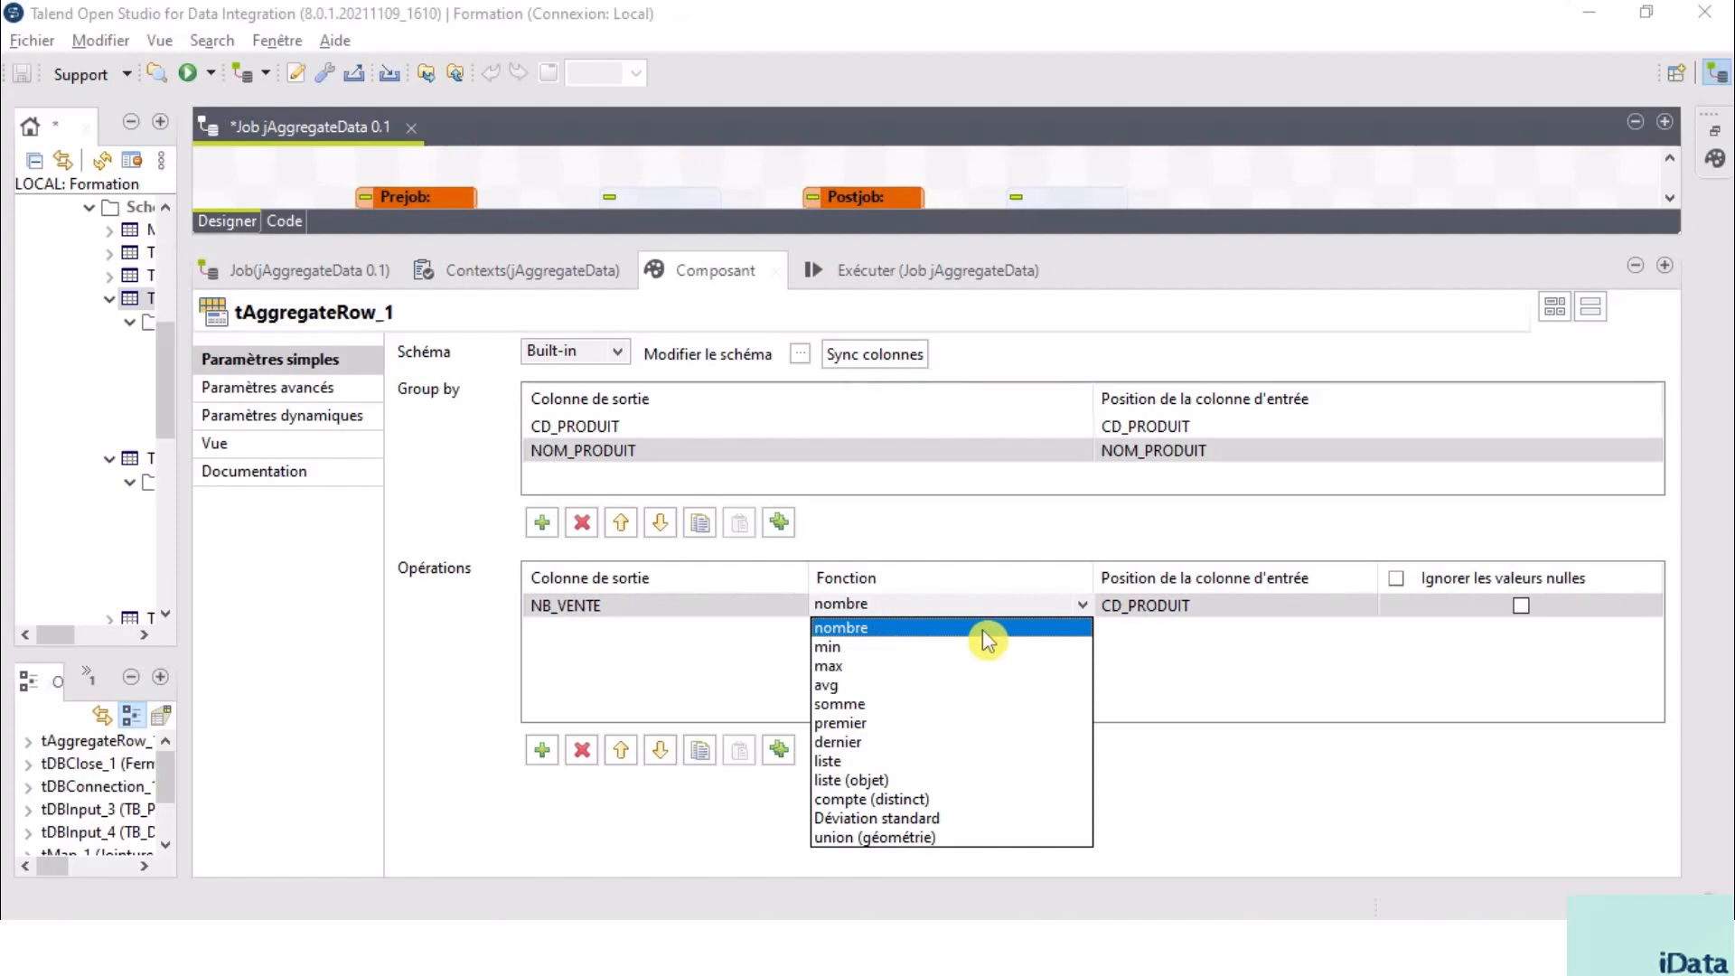
pyautogui.click(1161, 607)
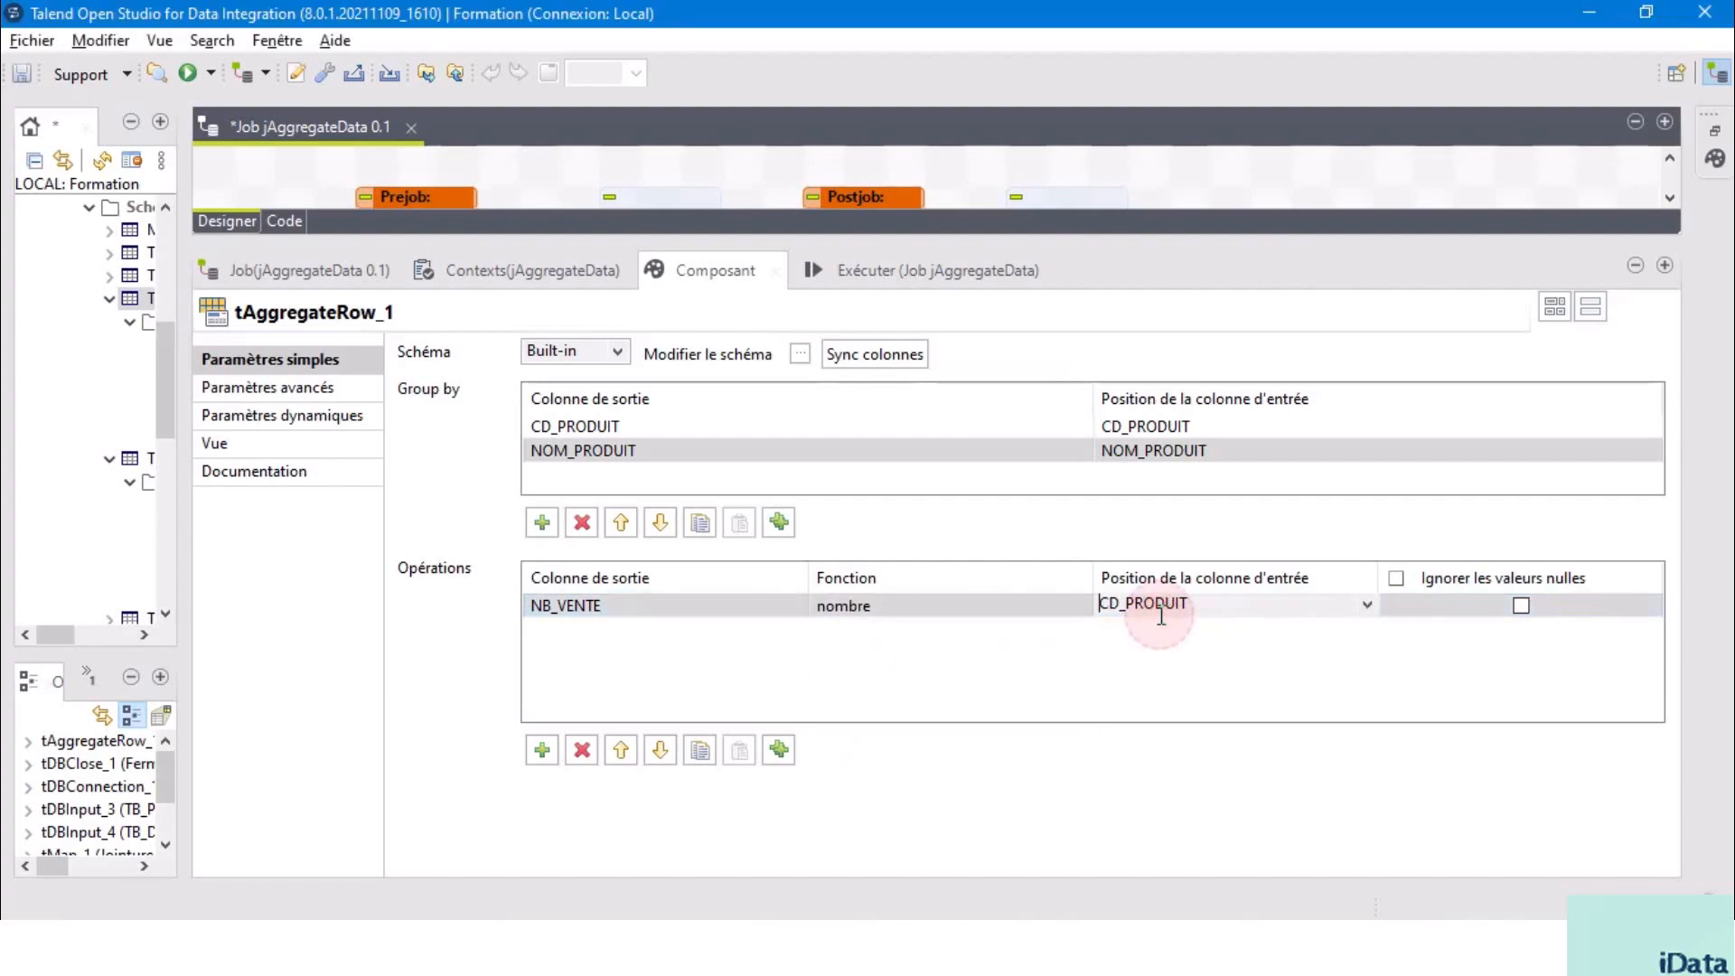
pyautogui.click(1367, 605)
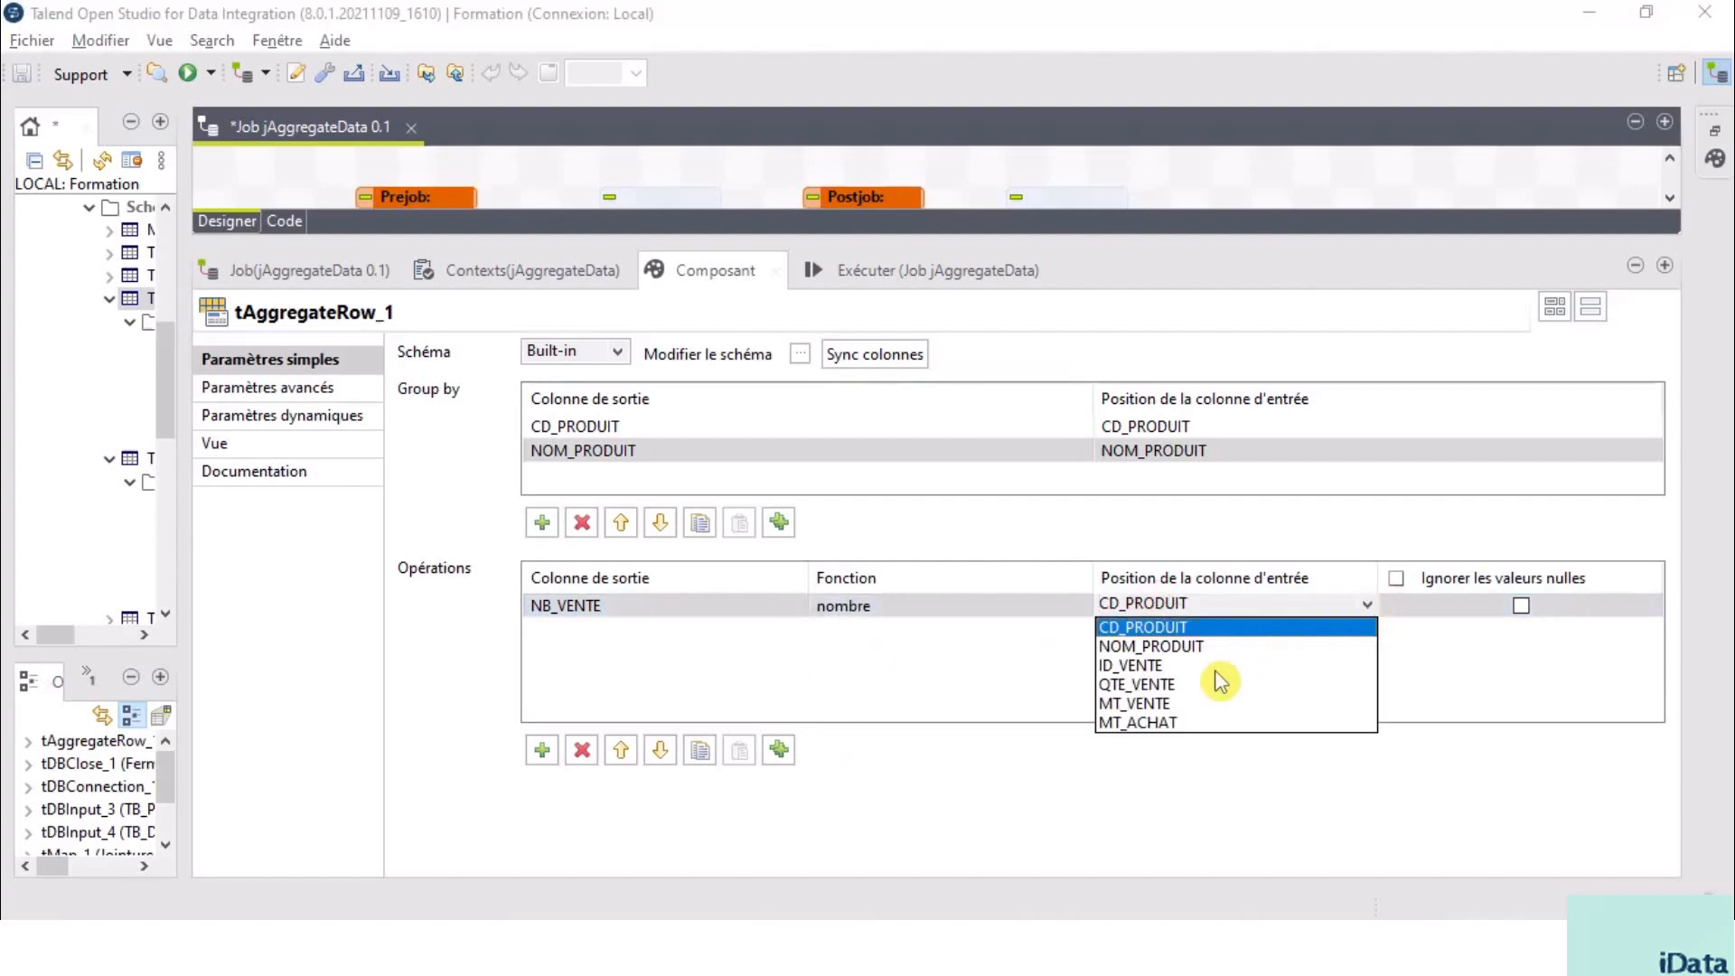
pyautogui.click(1148, 666)
pyautogui.click(1222, 647)
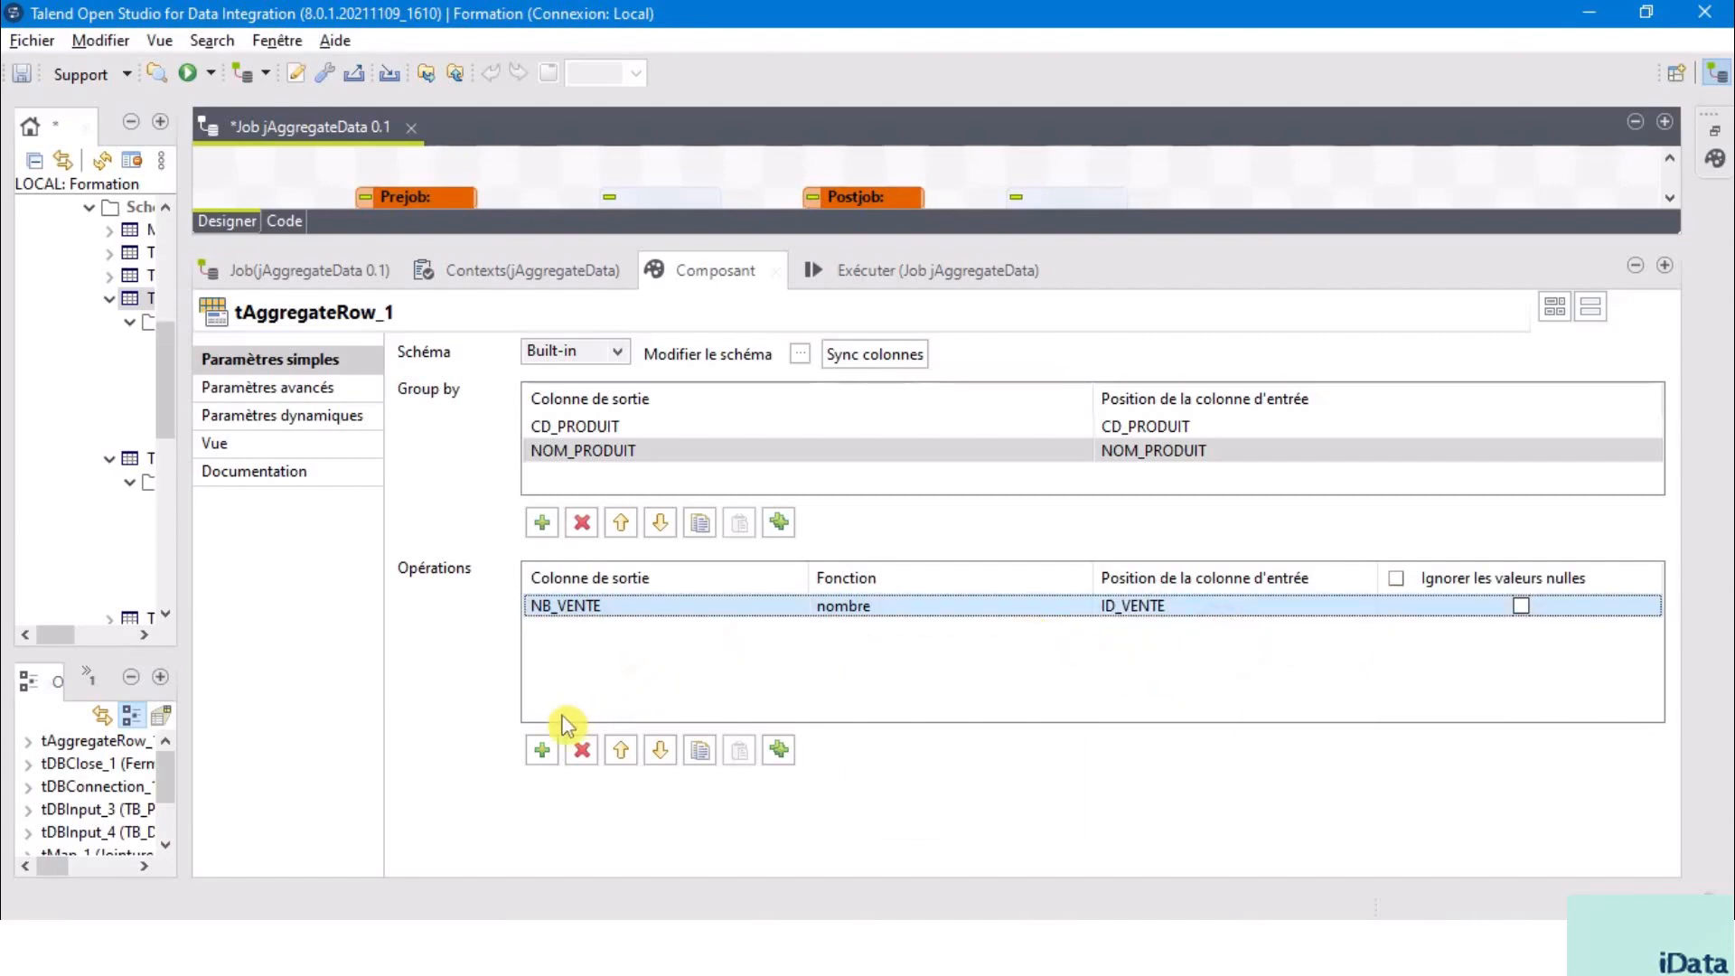
# Add an operation that fills NB_QTE_VENTE with the somme function applied to input column QTE_VENTE.
pyautogui.click(542, 750)
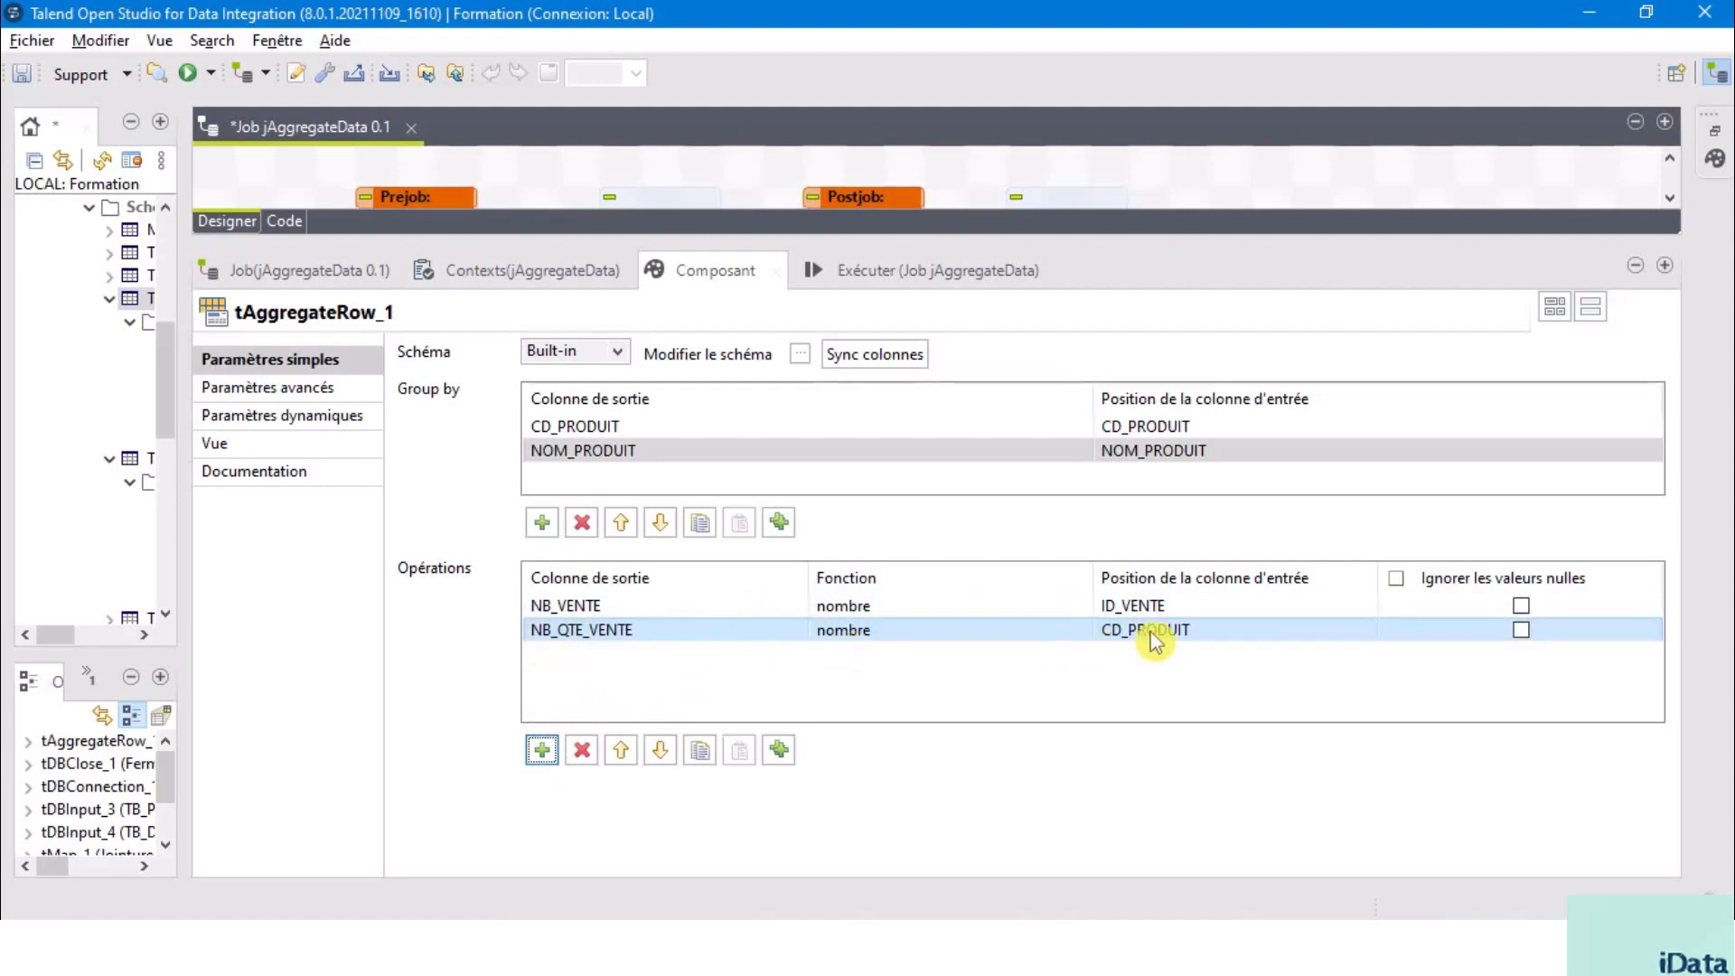
pyautogui.click(1156, 638)
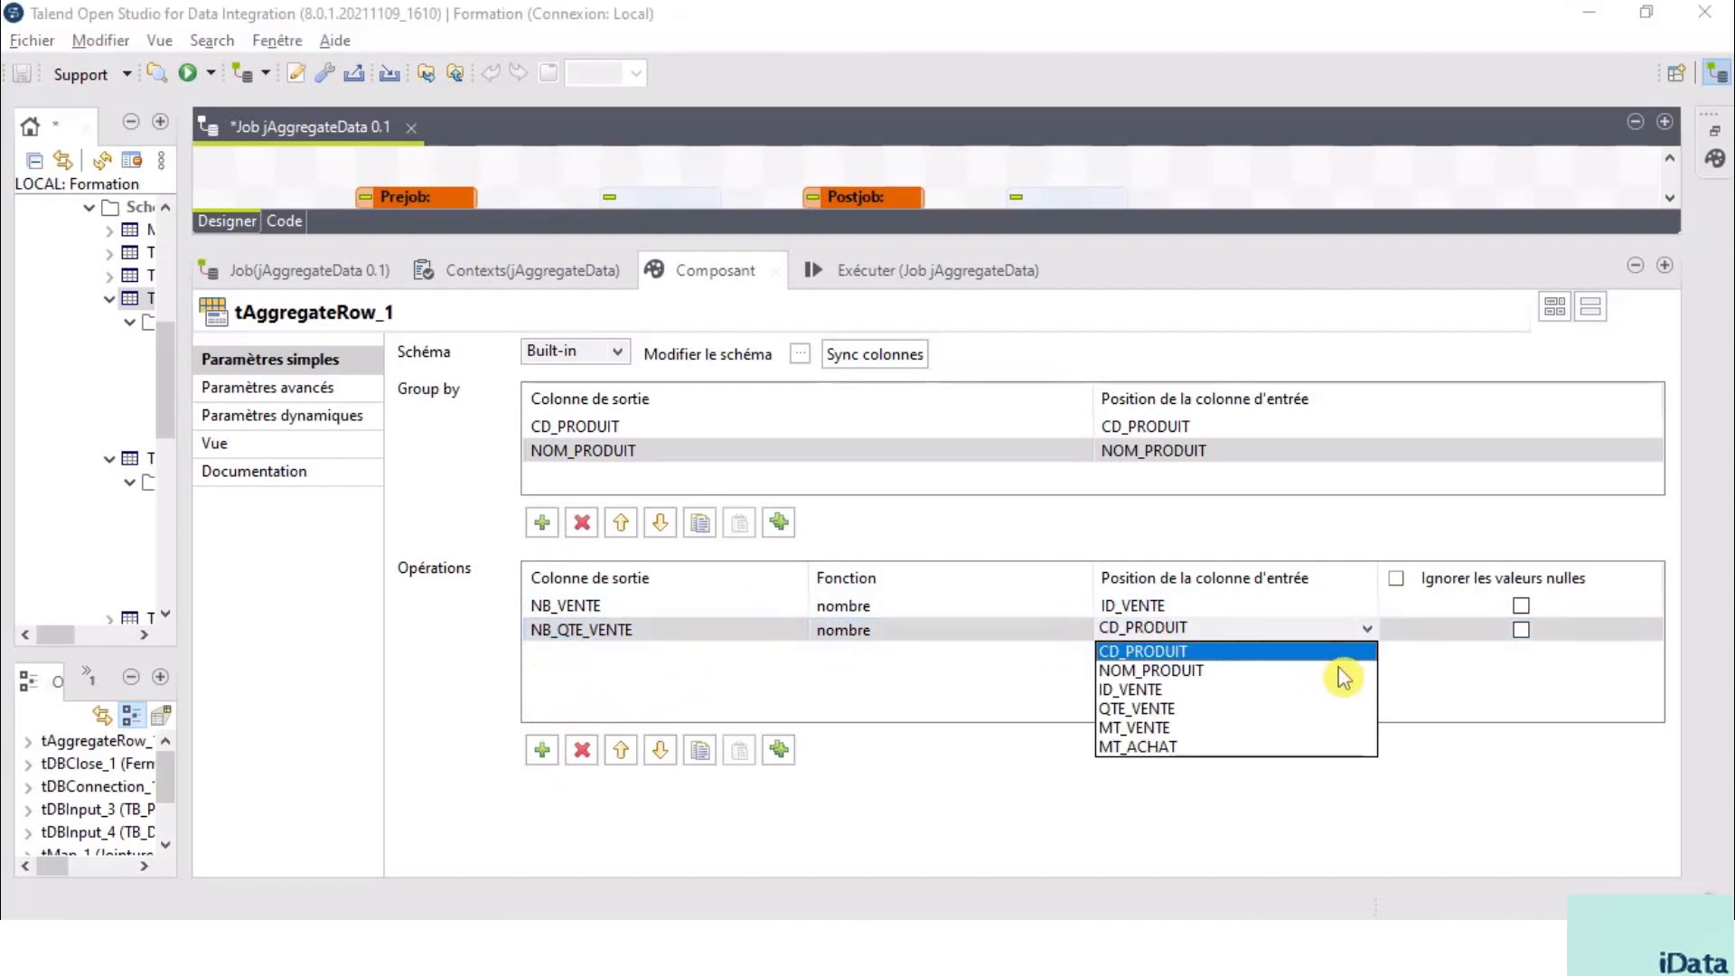
pyautogui.click(1153, 712)
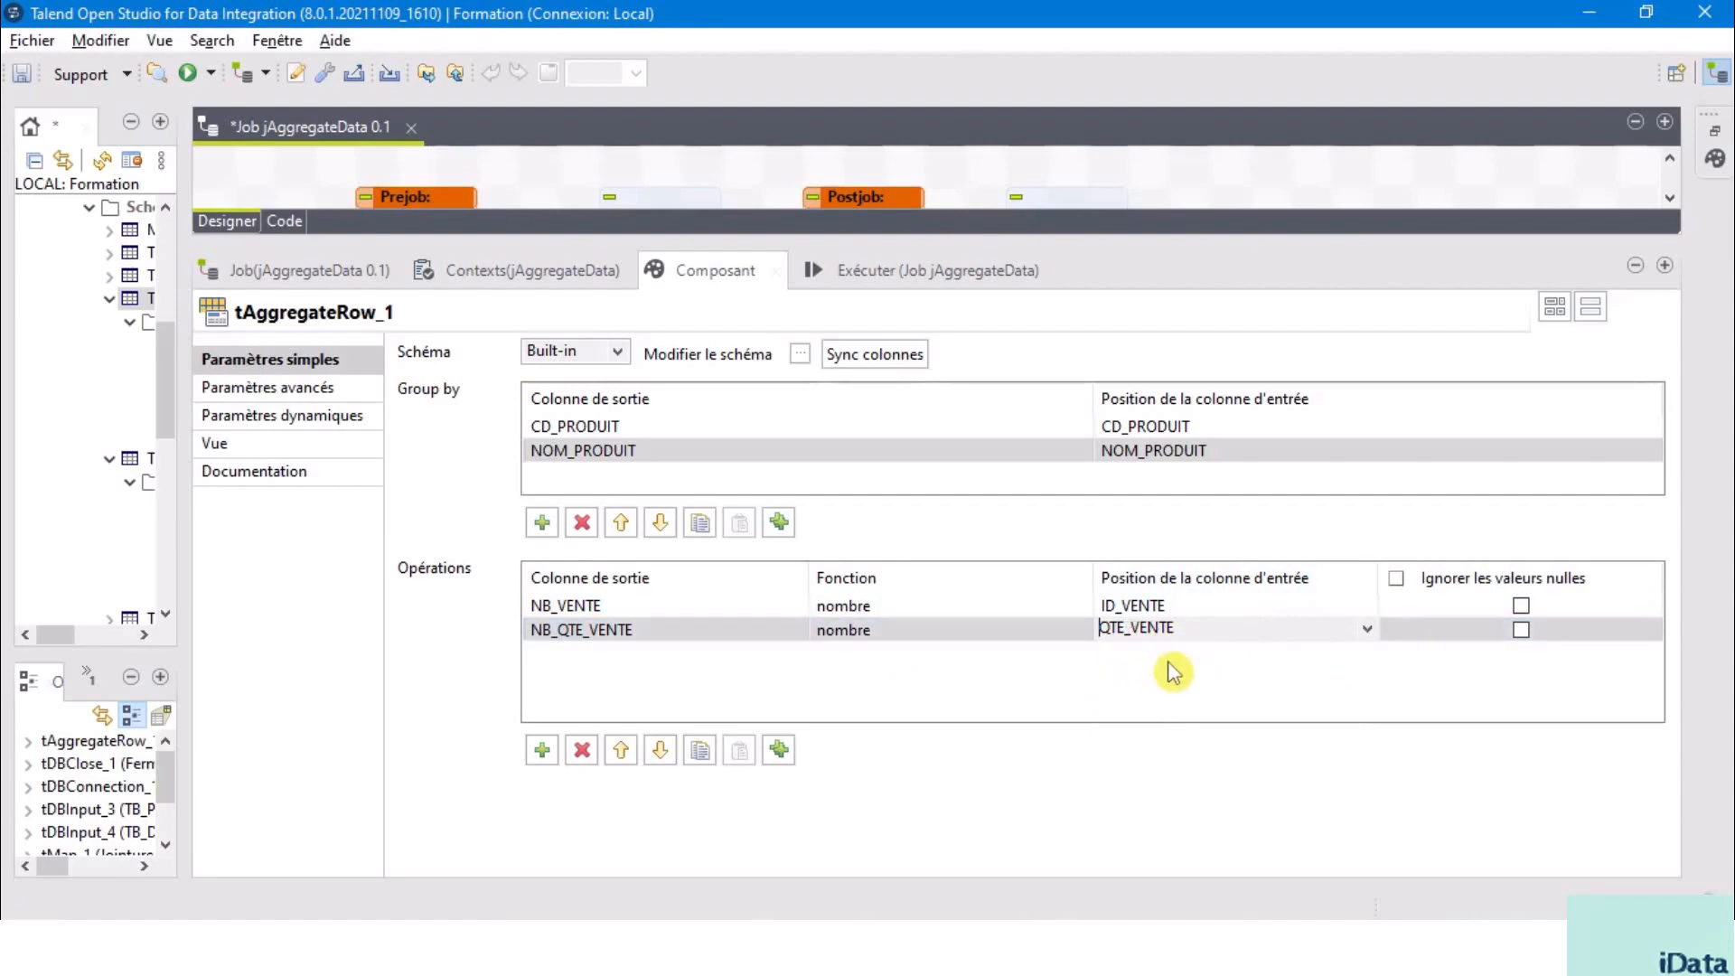
pyautogui.click(1006, 632)
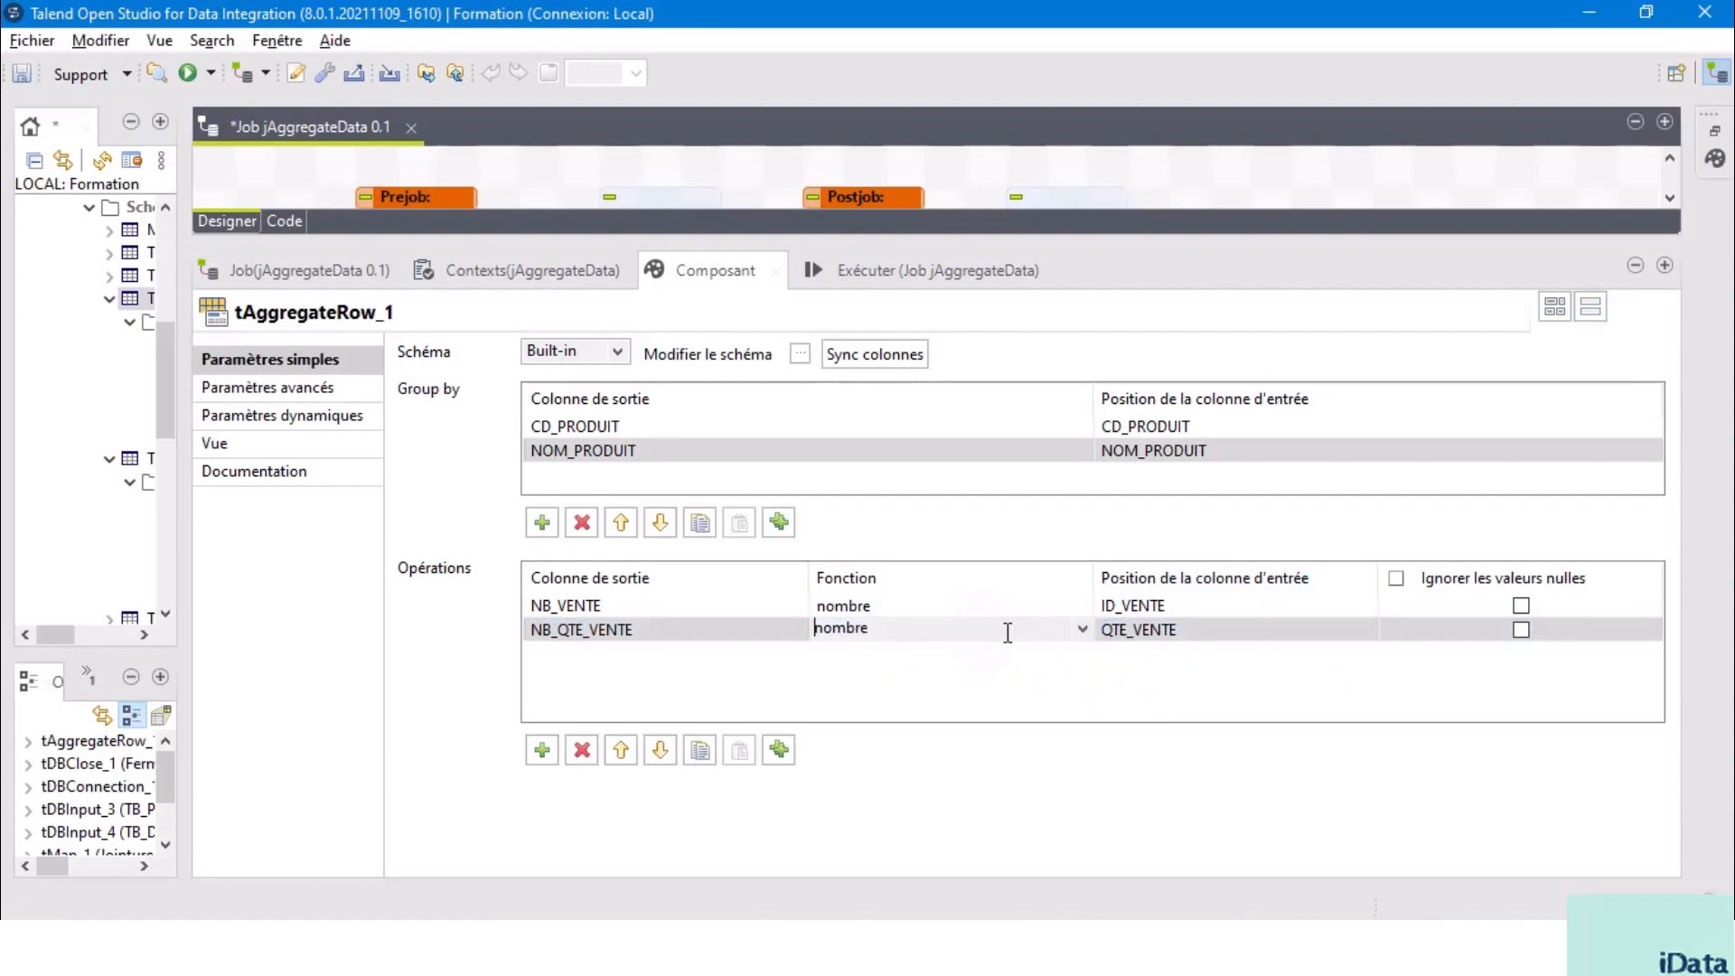
pyautogui.click(1082, 630)
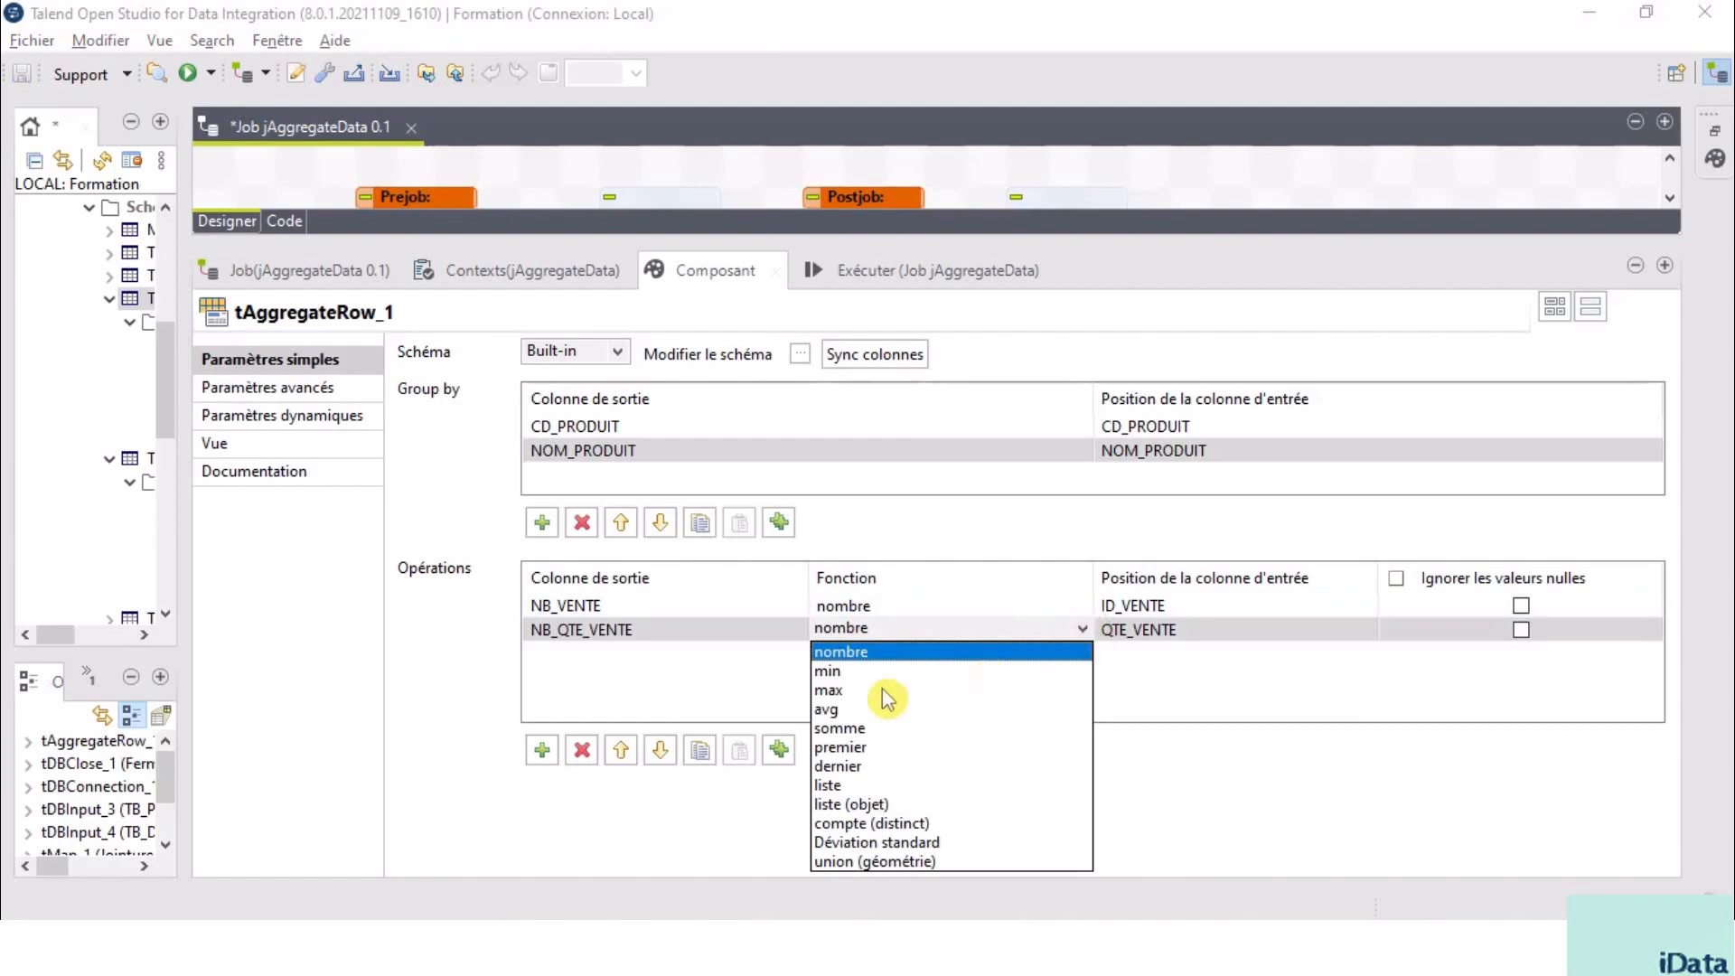
pyautogui.click(863, 729)
pyautogui.click(919, 669)
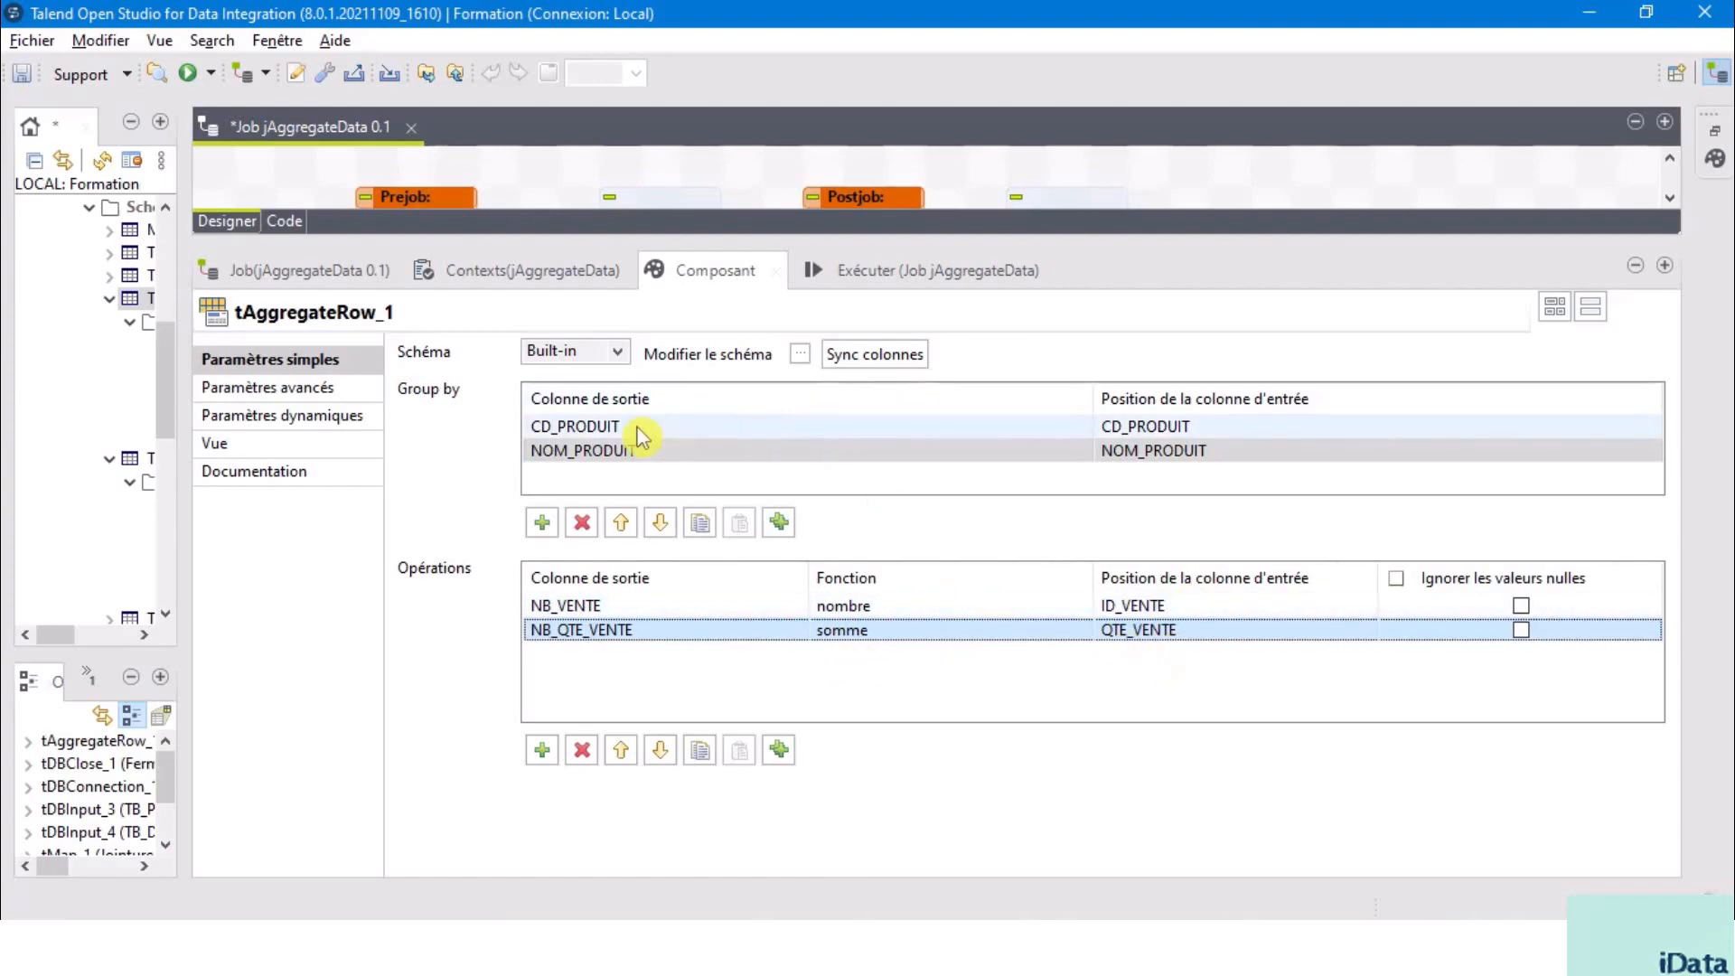
# Add an operation that fills MT_TOTAL_VENTE with the somme function applied to input column MT_VENTE.
pyautogui.click(543, 750)
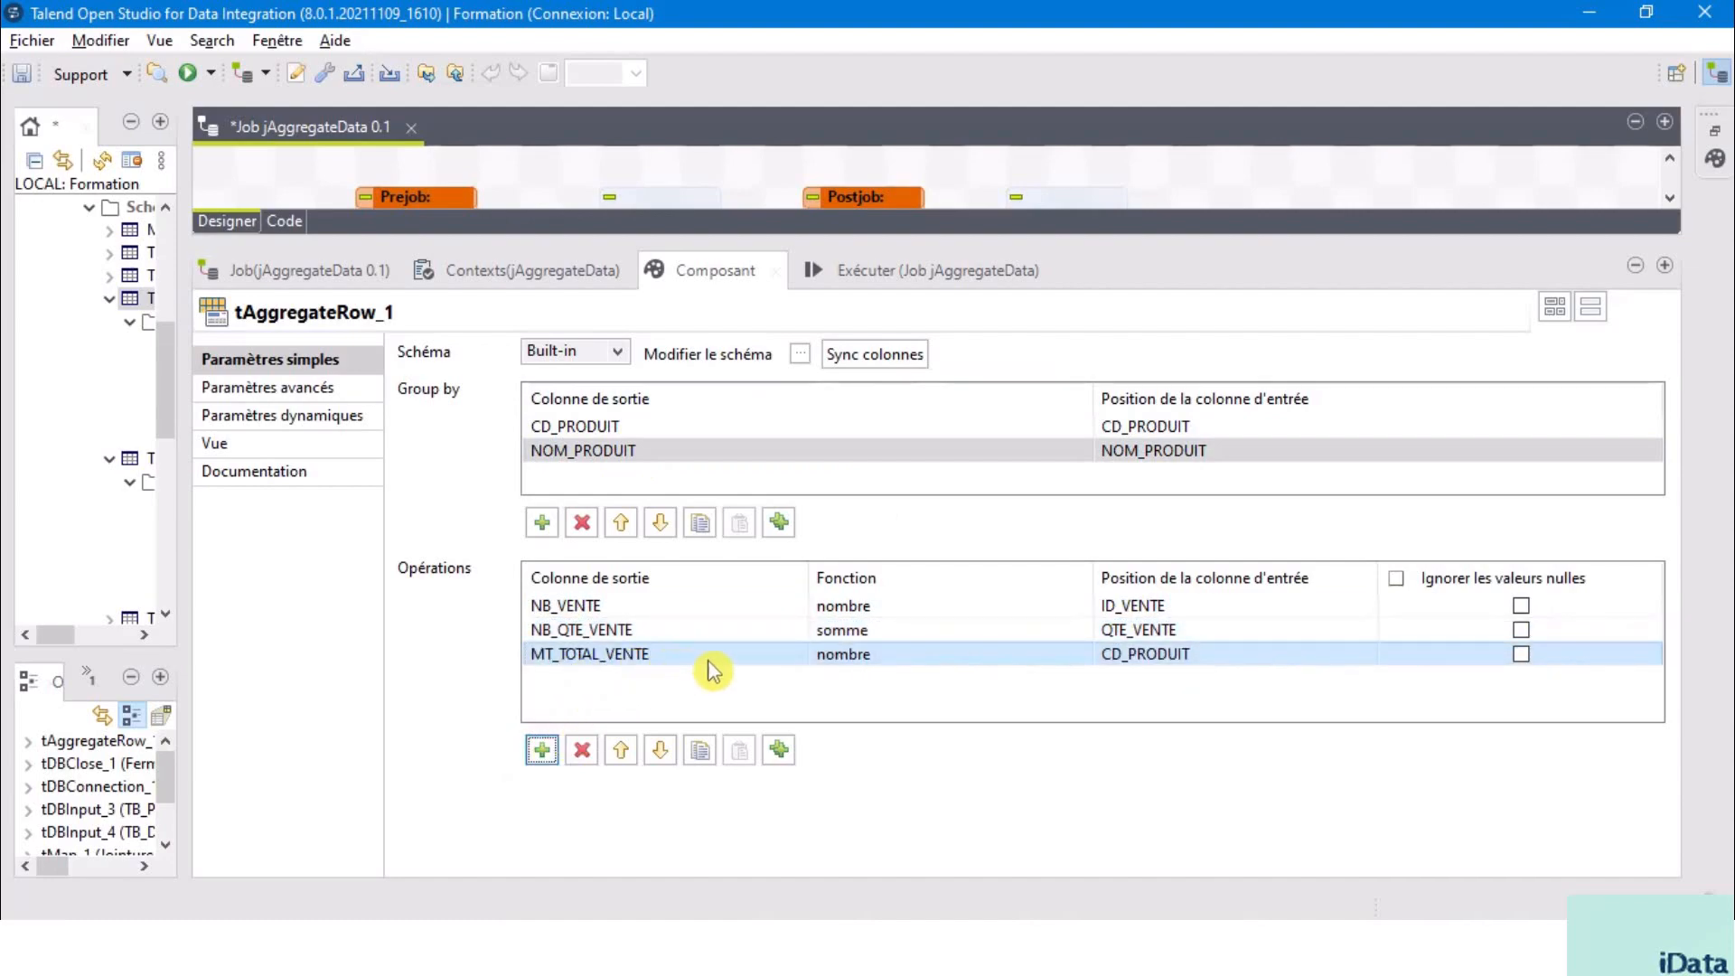
pyautogui.click(947, 656)
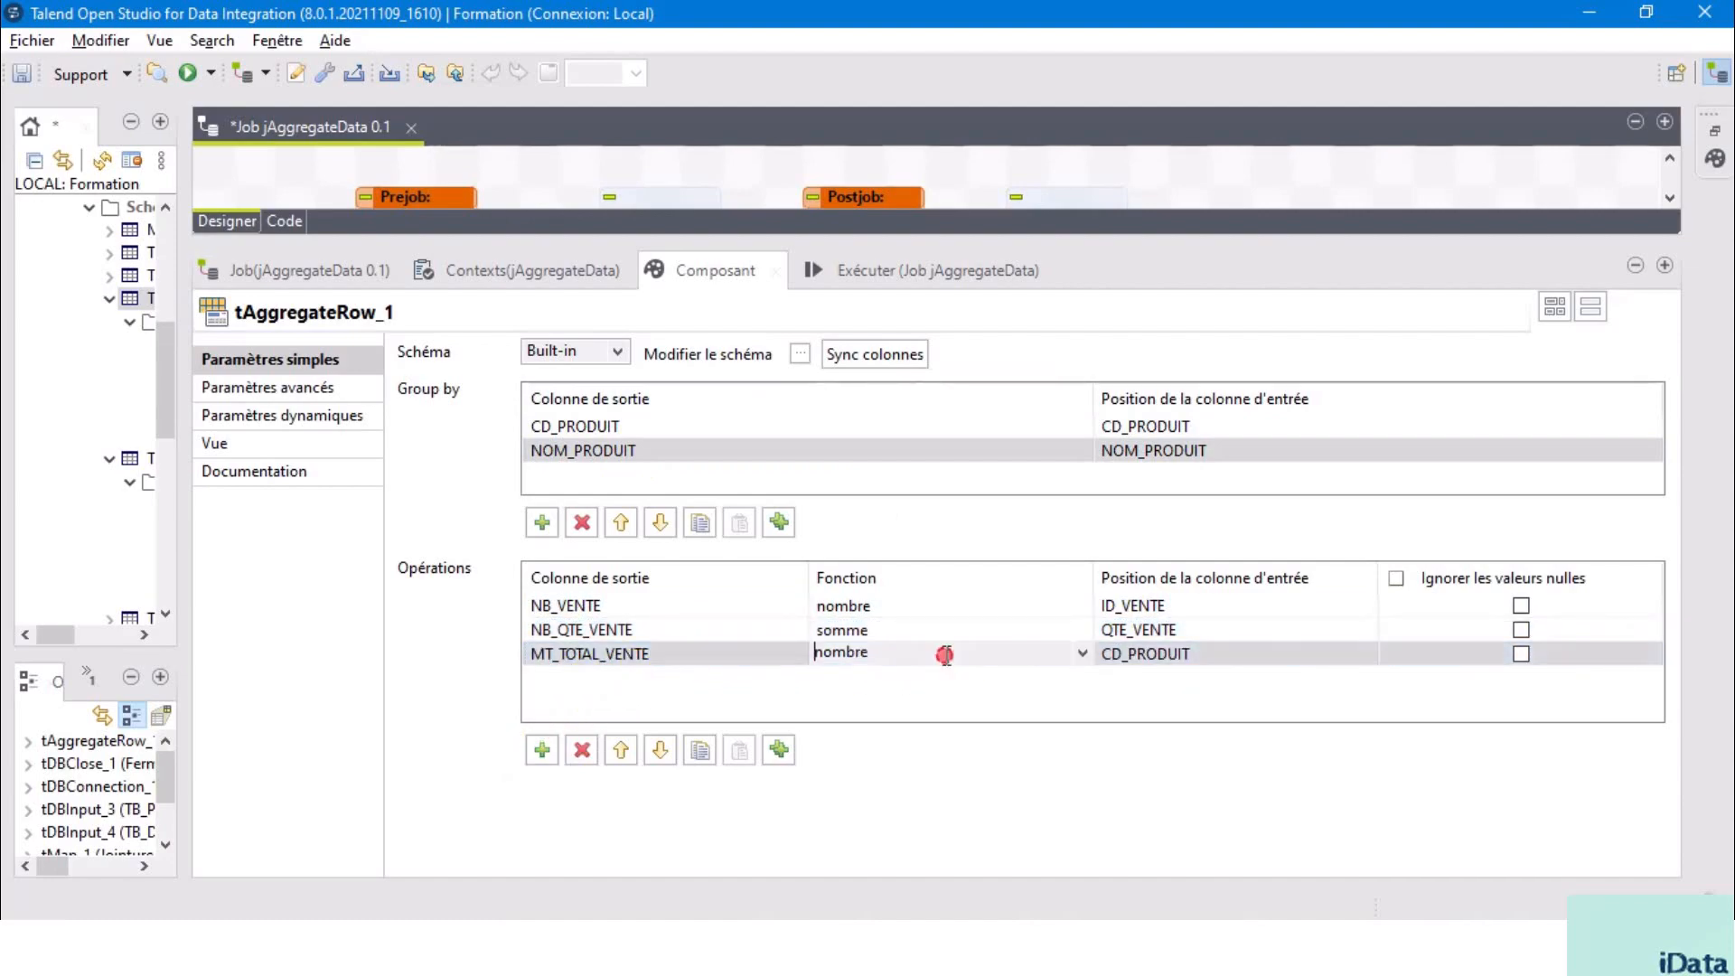
pyautogui.click(1082, 654)
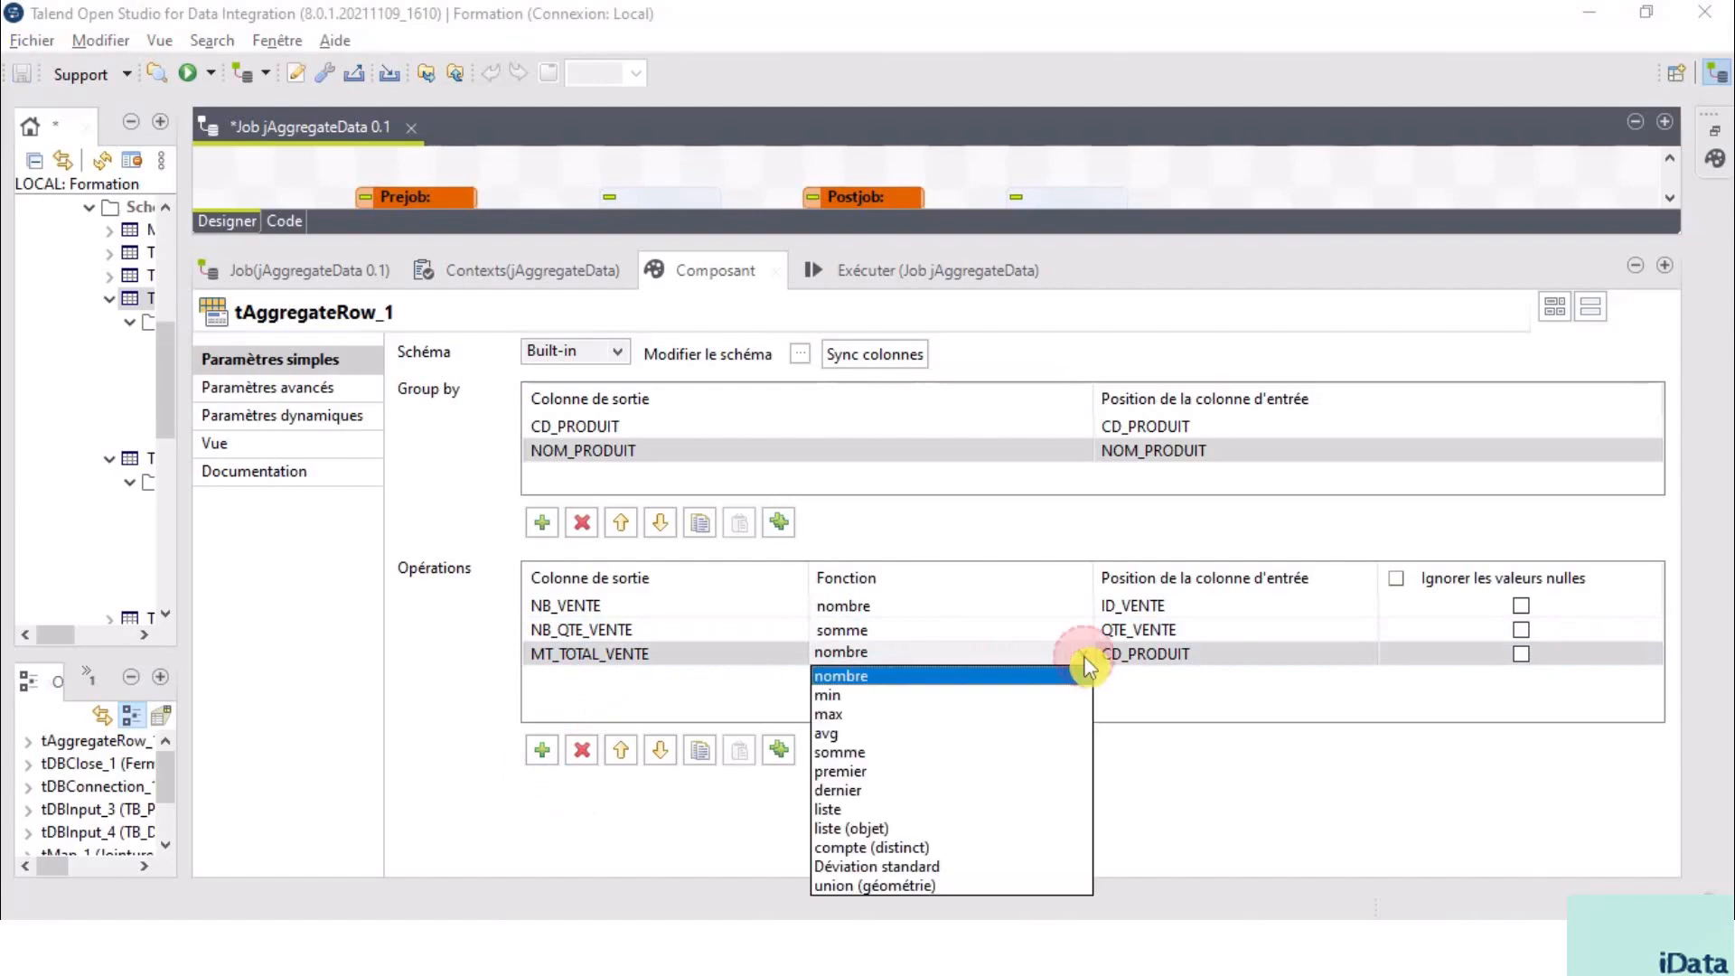
pyautogui.click(845, 753)
pyautogui.click(1247, 651)
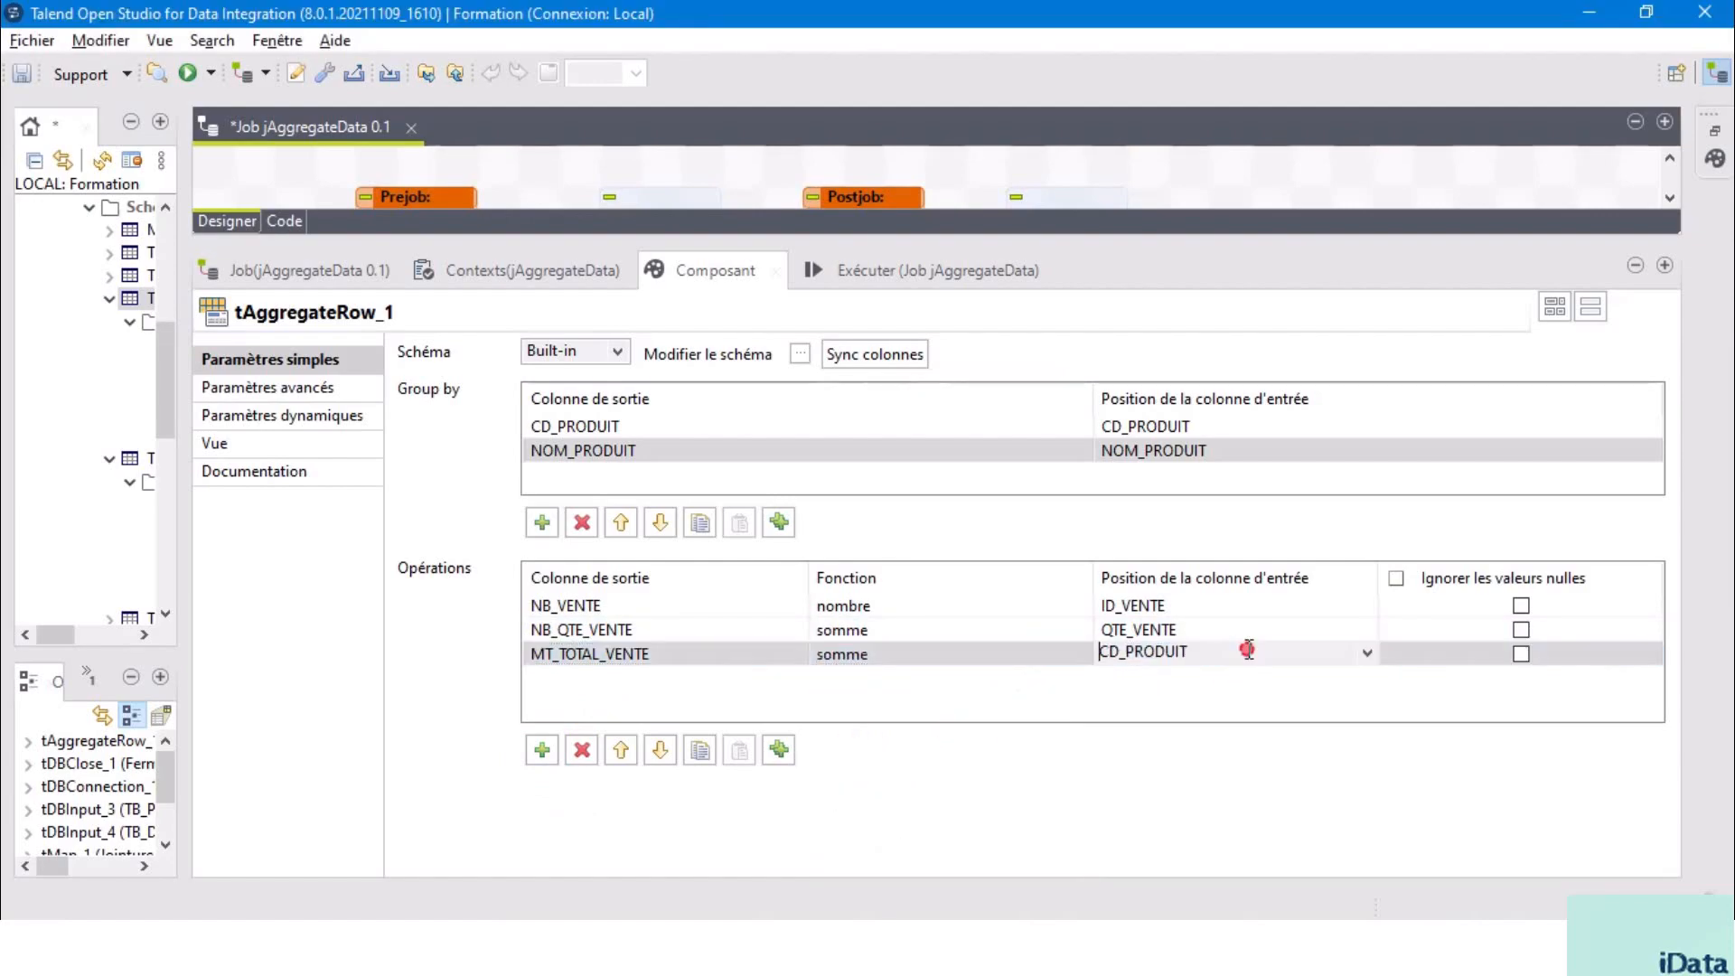
pyautogui.click(1370, 654)
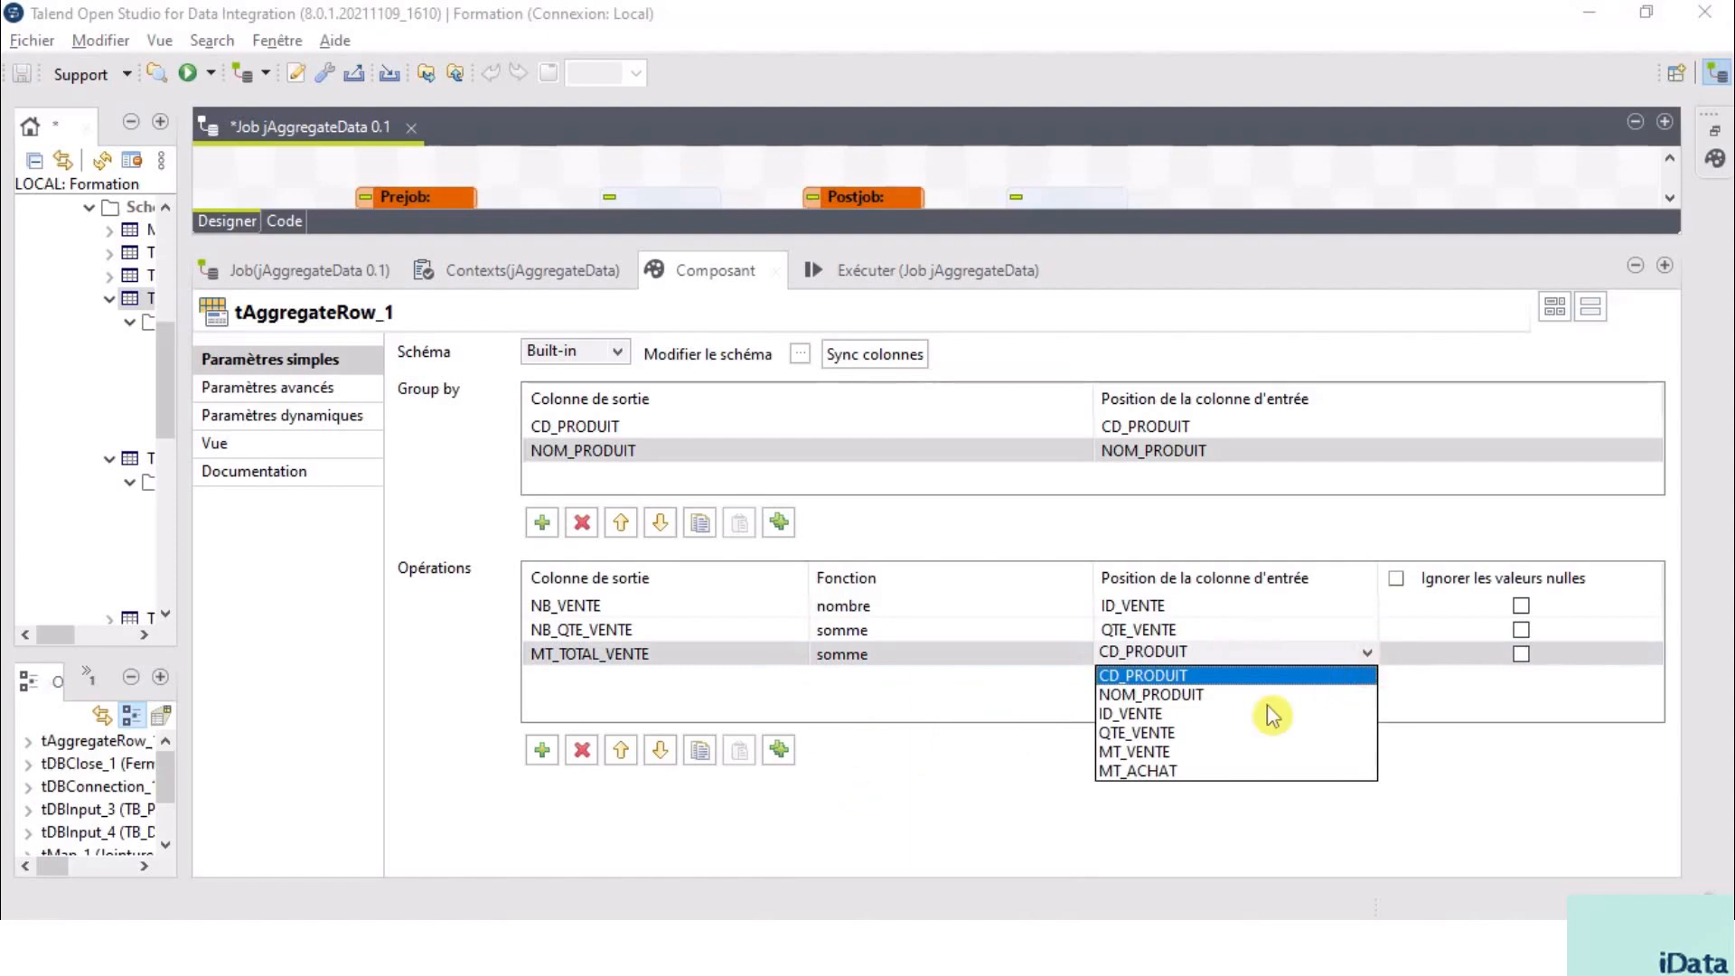
pyautogui.click(1148, 752)
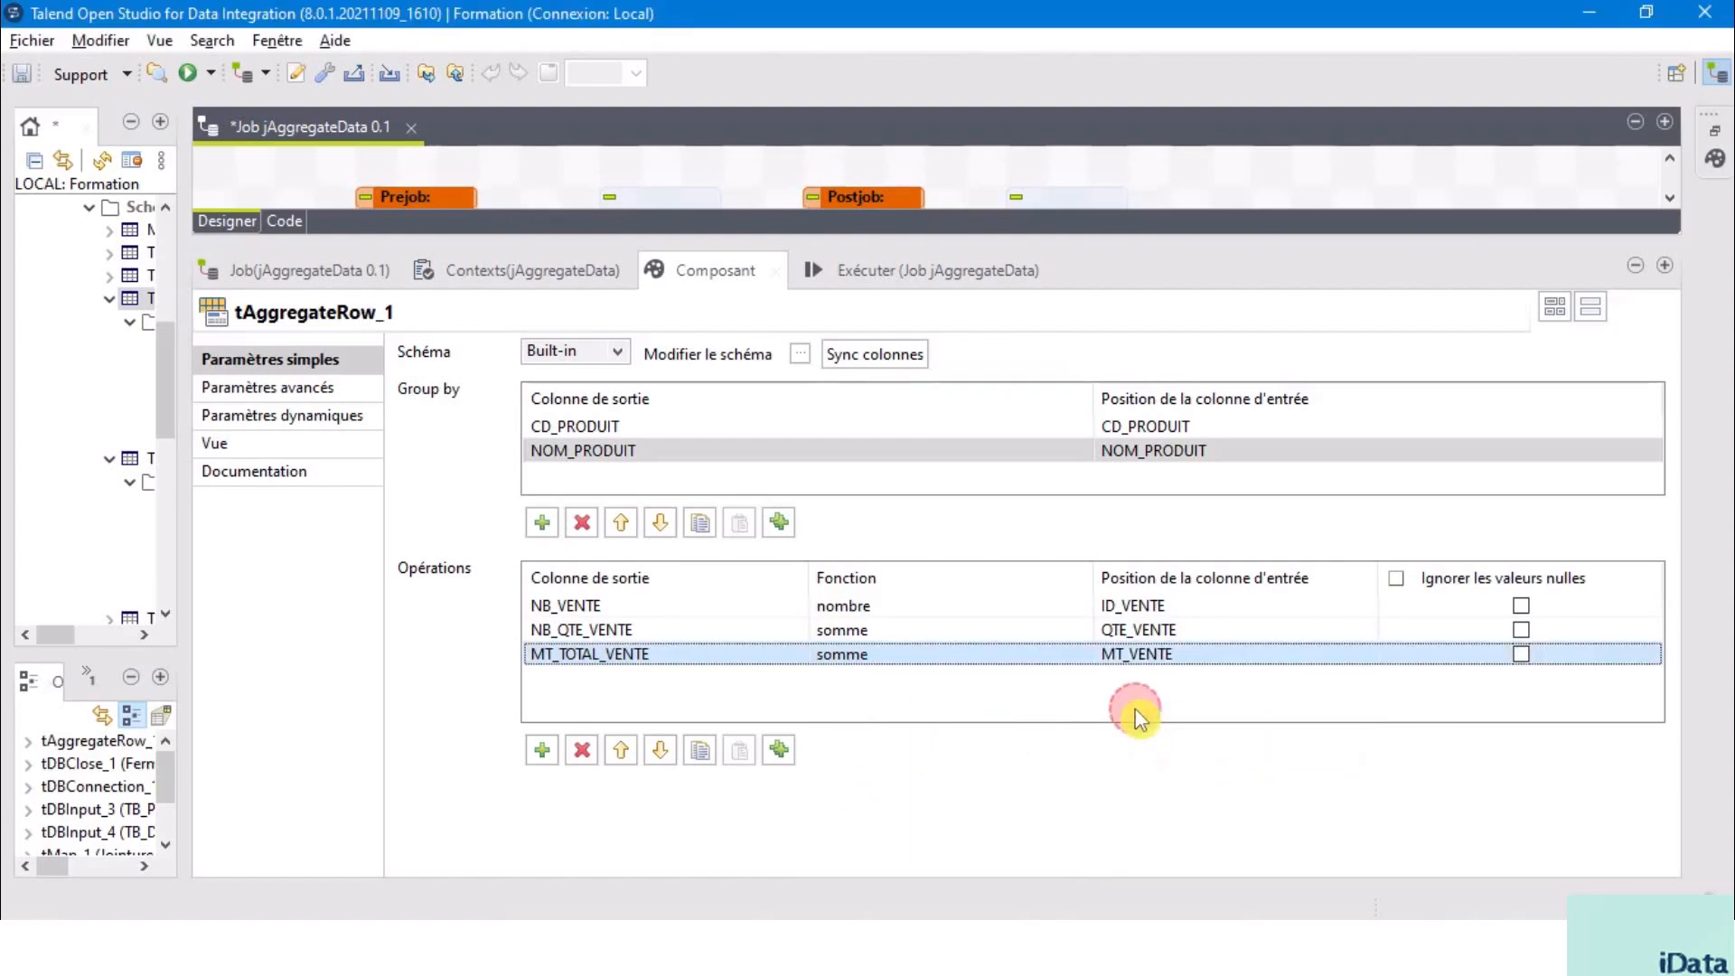
# Add an operation that fills MT_TOTAL_ACHAT with the somme function applied to input column MT_ACHAT.
pyautogui.click(540, 762)
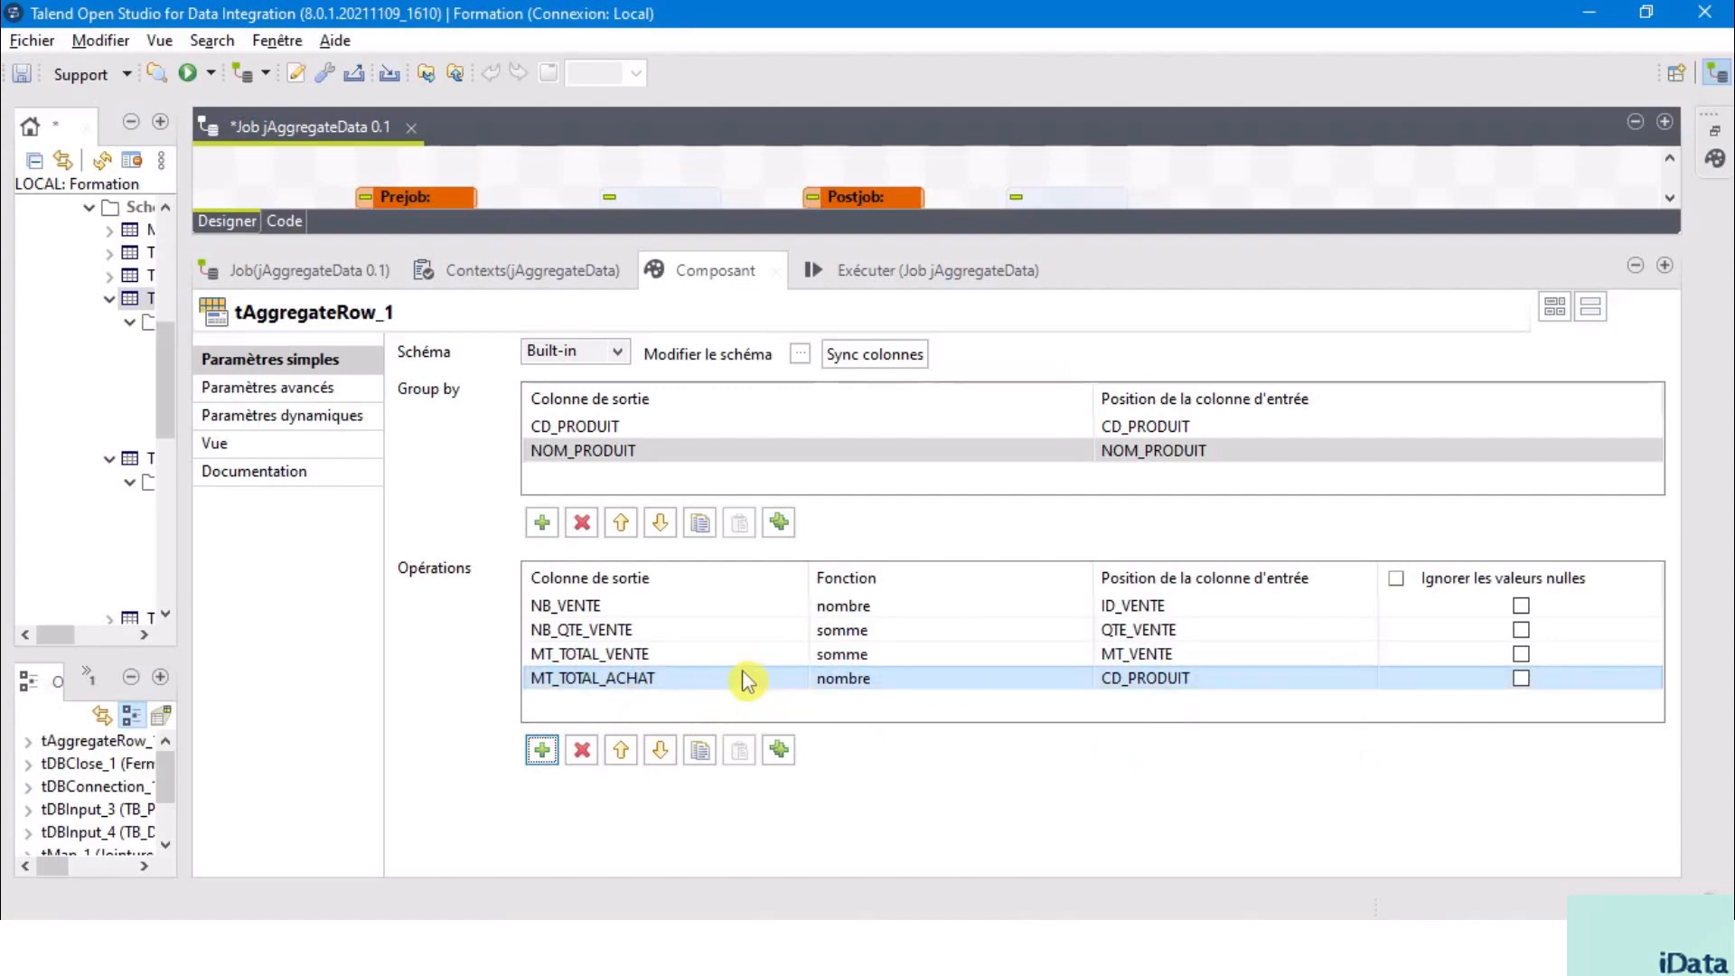
pyautogui.click(930, 680)
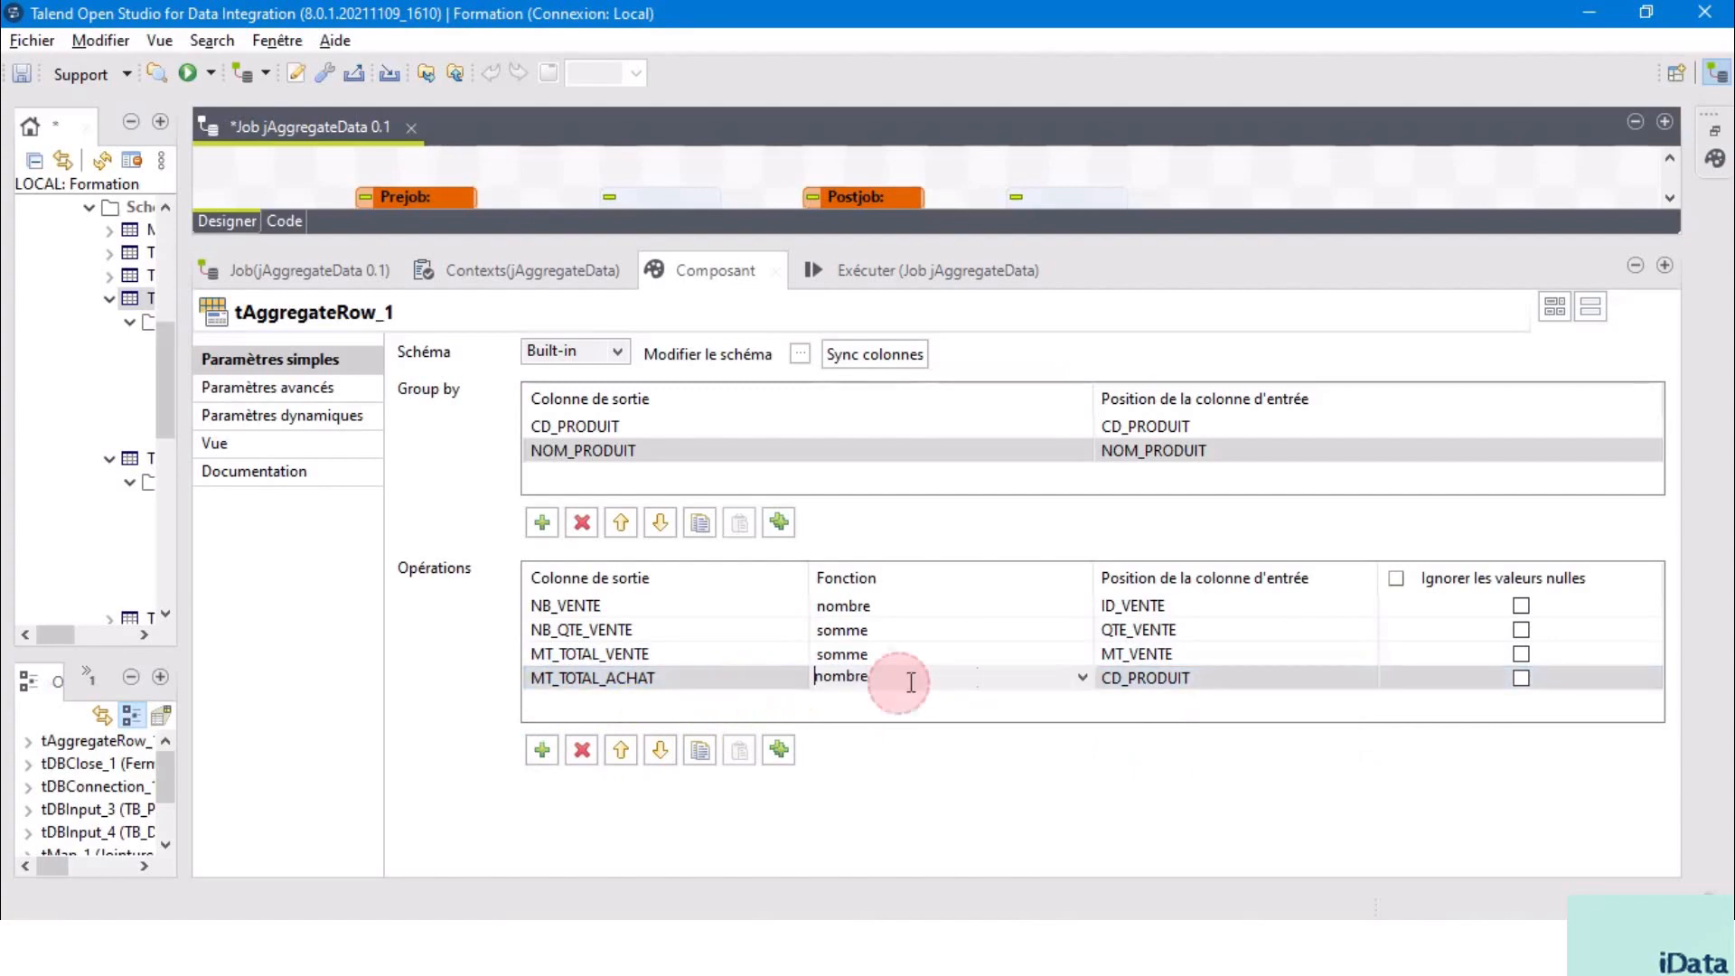
pyautogui.click(1085, 679)
pyautogui.click(848, 504)
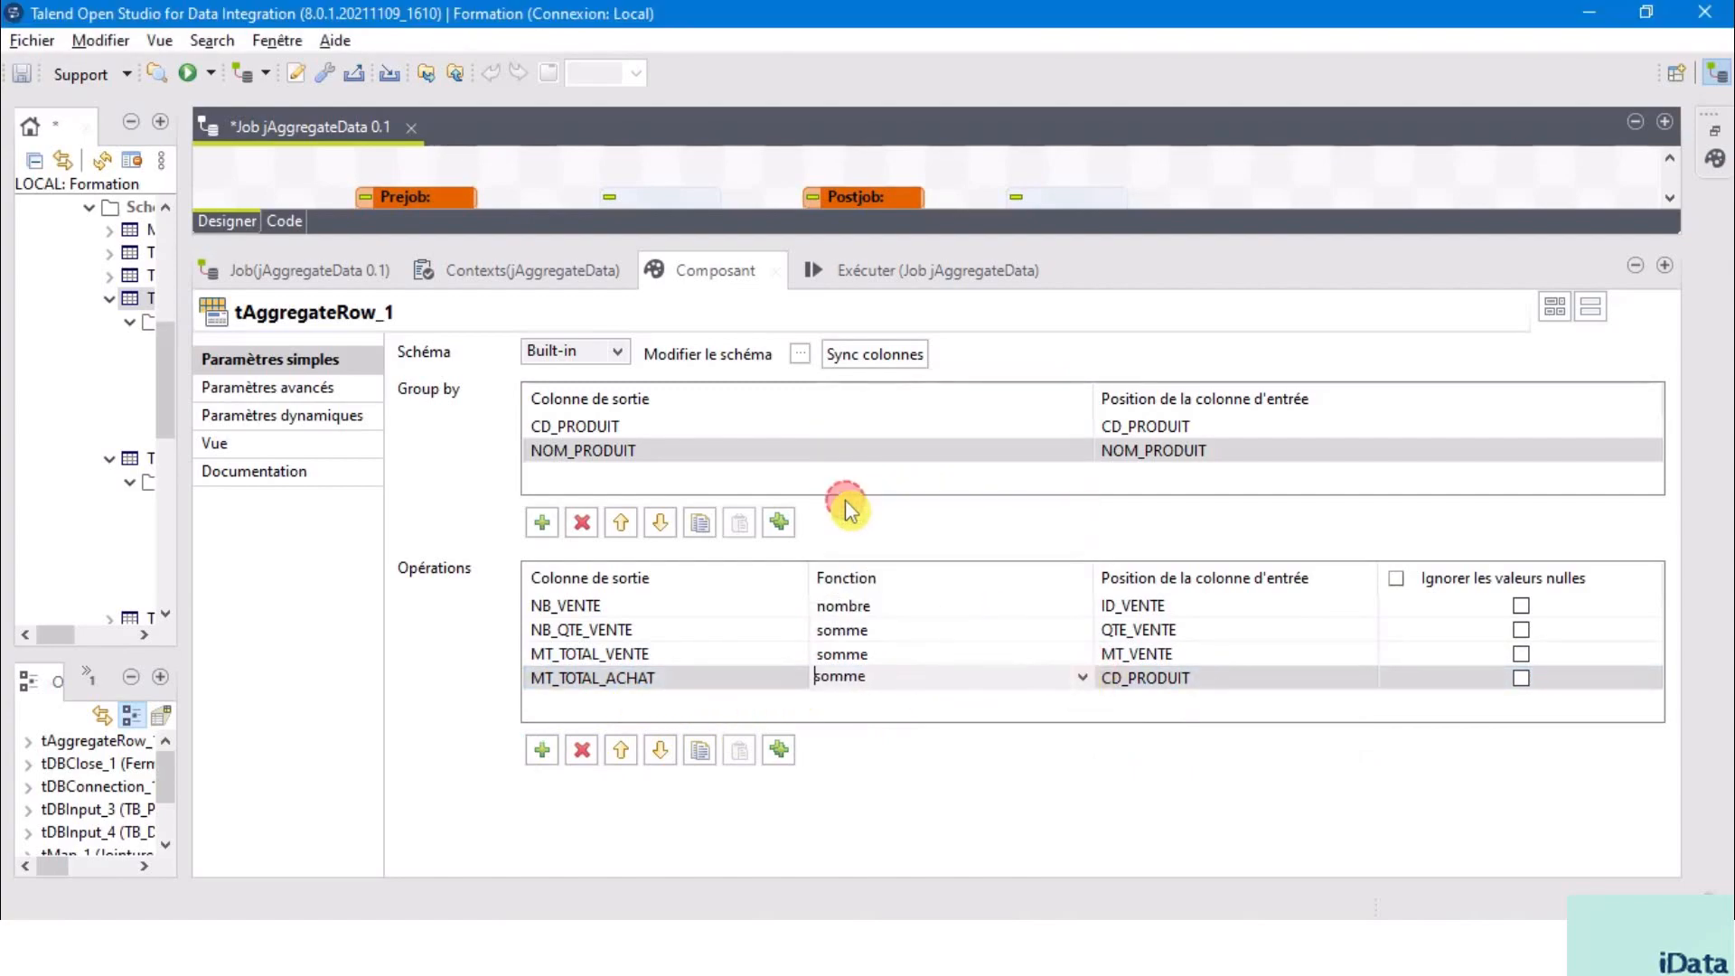
pyautogui.click(1258, 682)
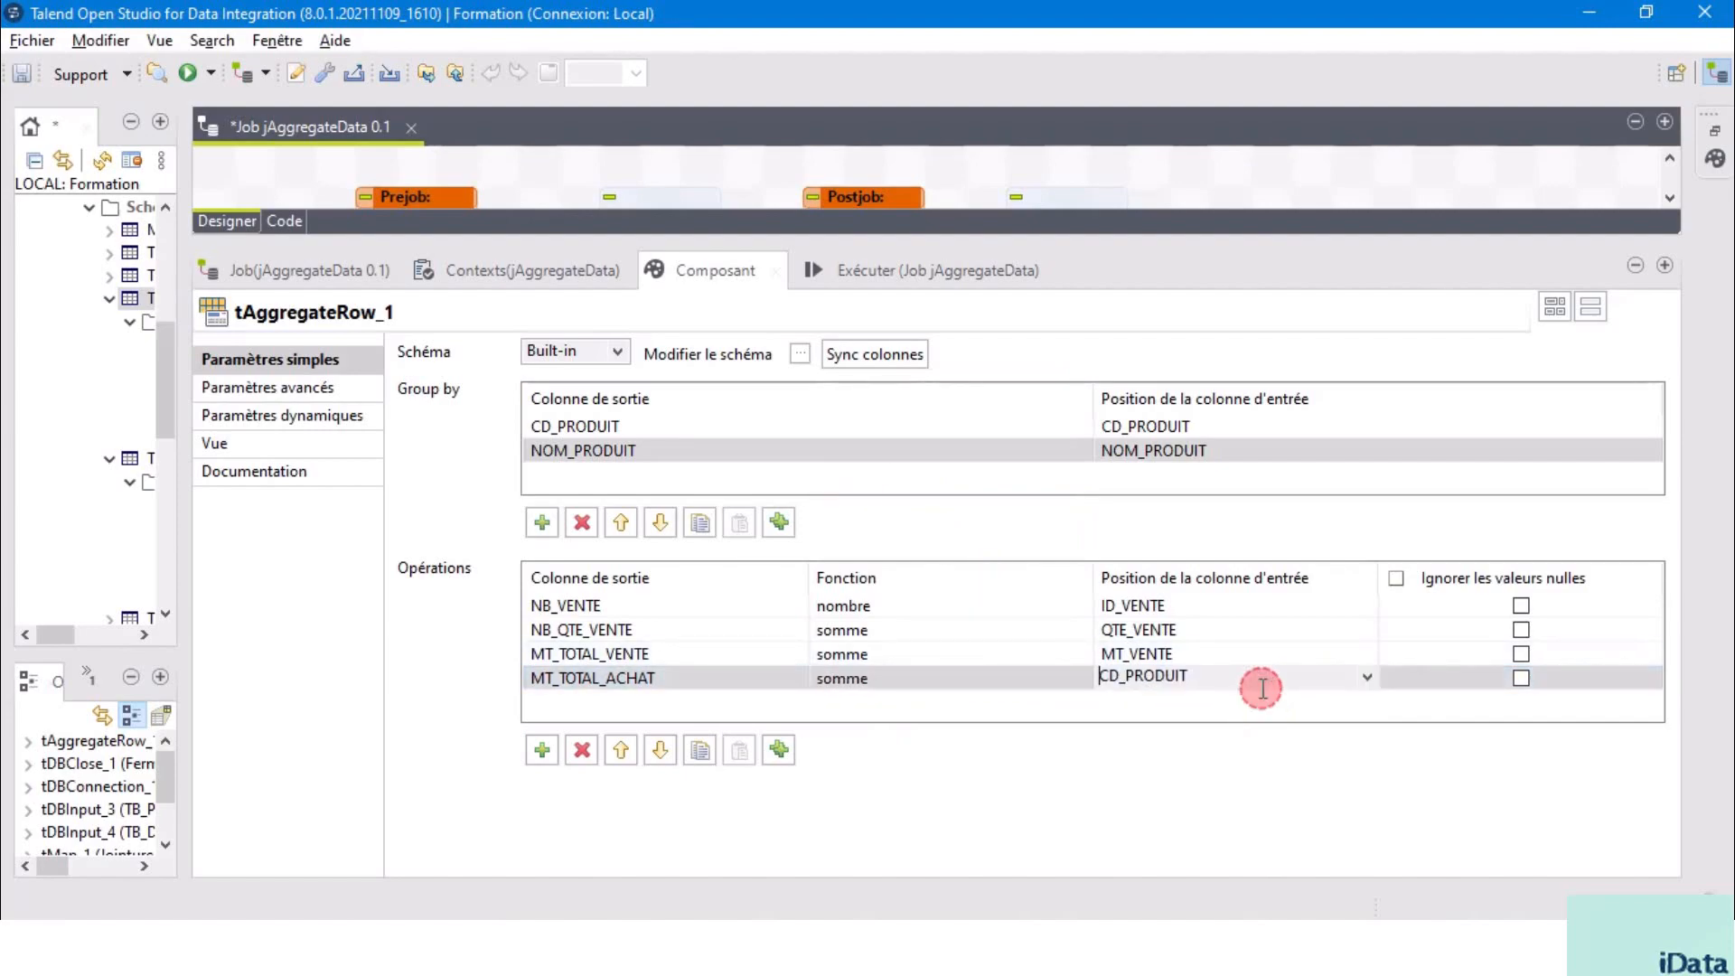
pyautogui.click(1369, 681)
pyautogui.click(1180, 793)
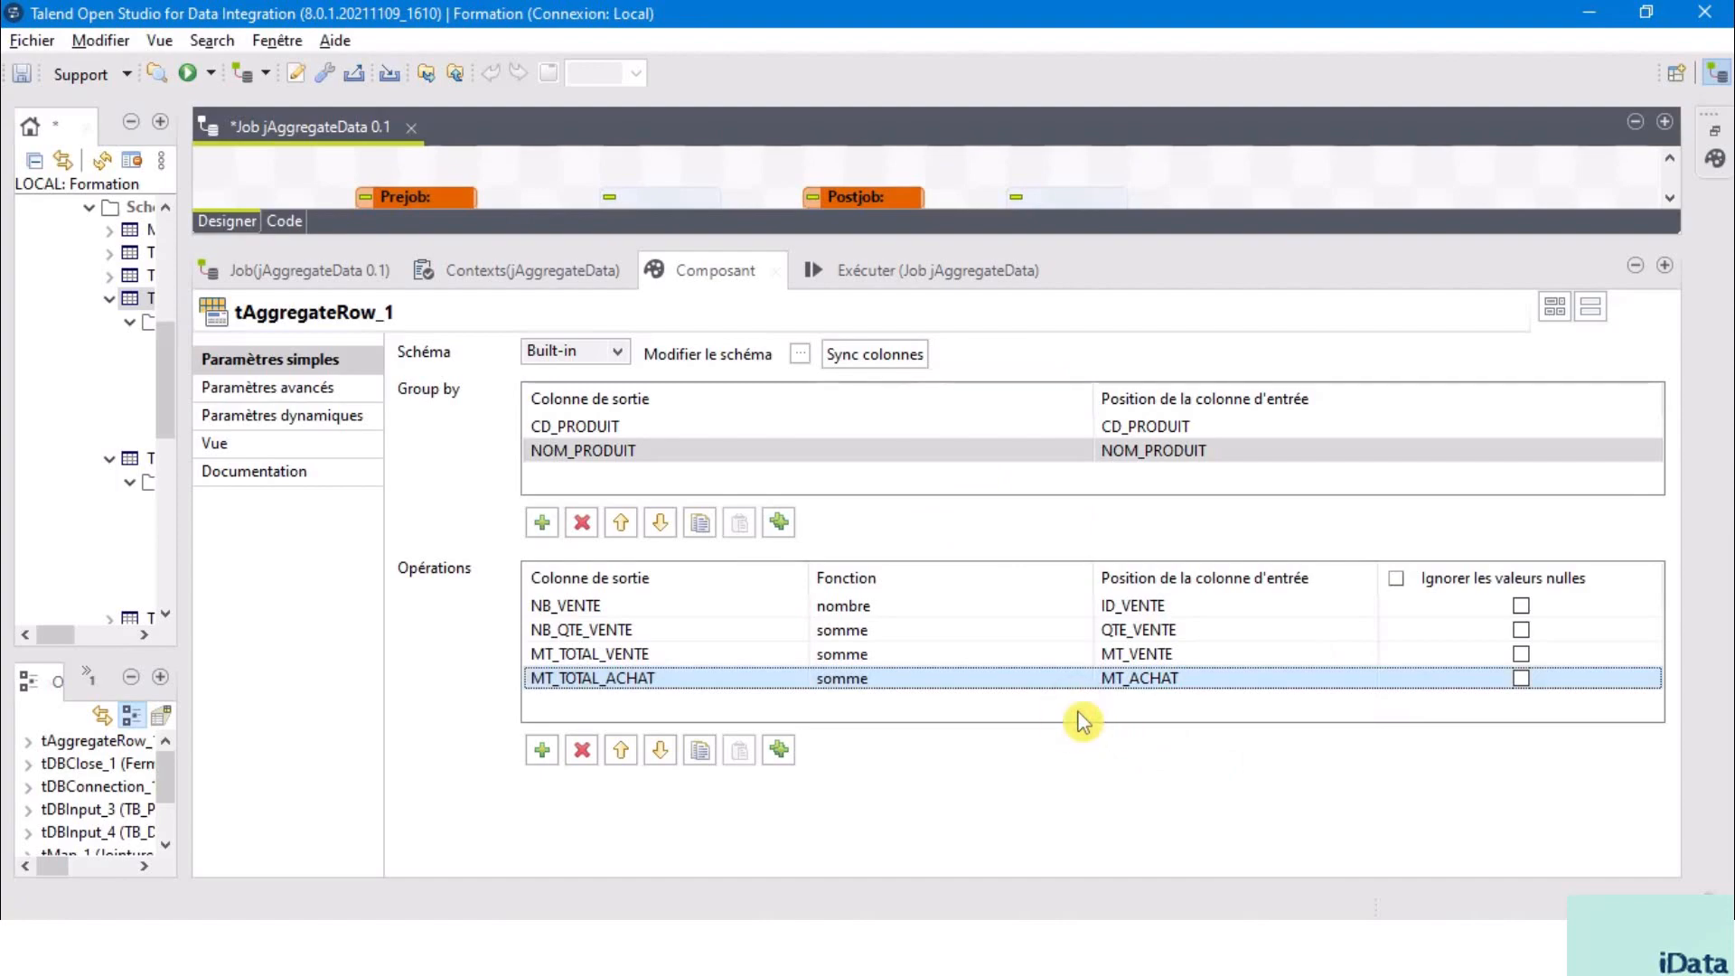
pyautogui.click(1022, 606)
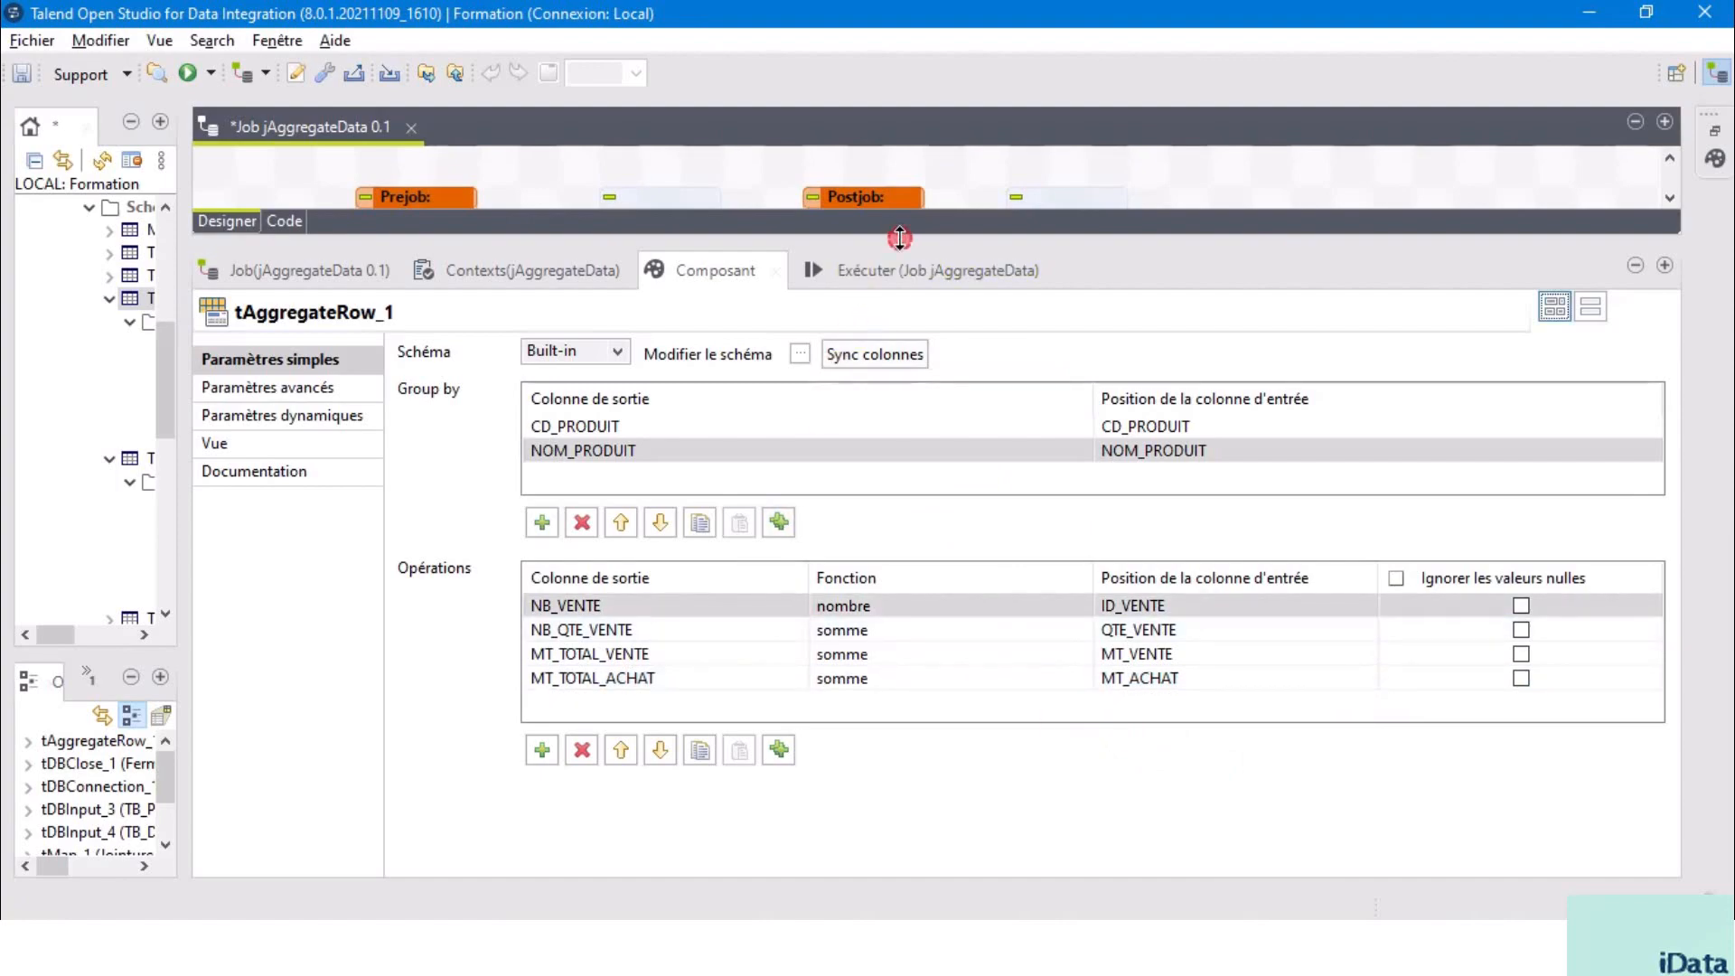
# Add a tLogRow component to the job and place it just after tAggregateRow_1.
pyautogui.moveTo(900, 238); pyautogui.dragTo(856, 729)
pyautogui.click(1174, 509)
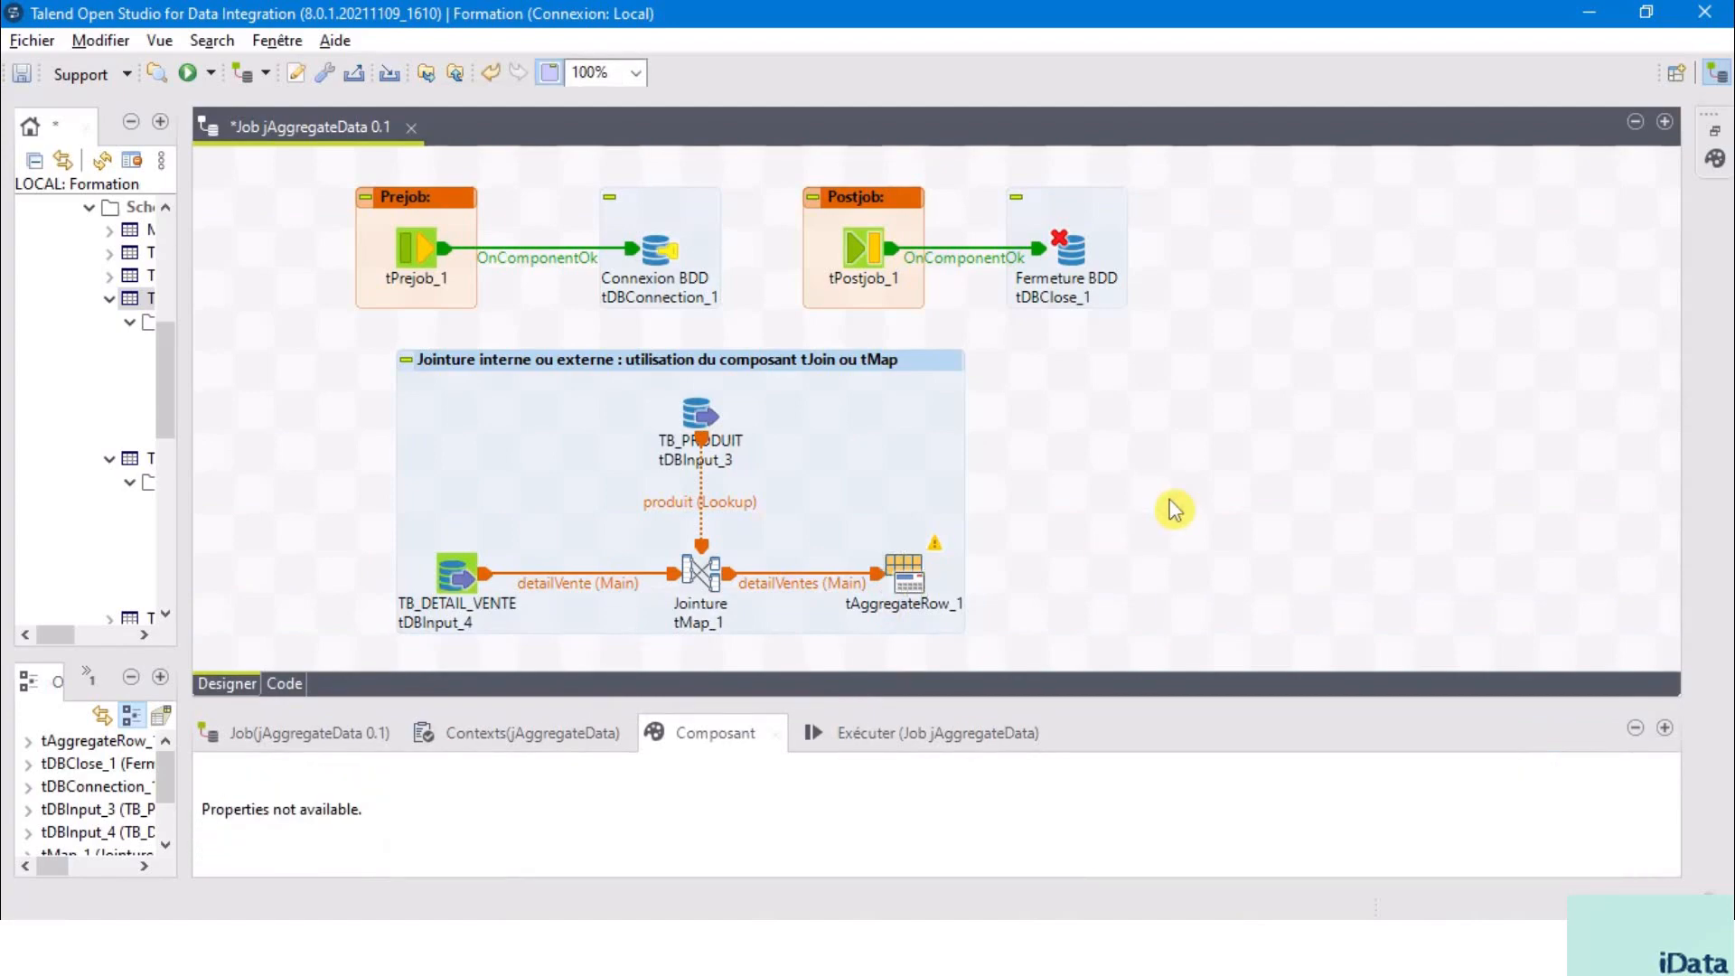
pyautogui.write('TLO')
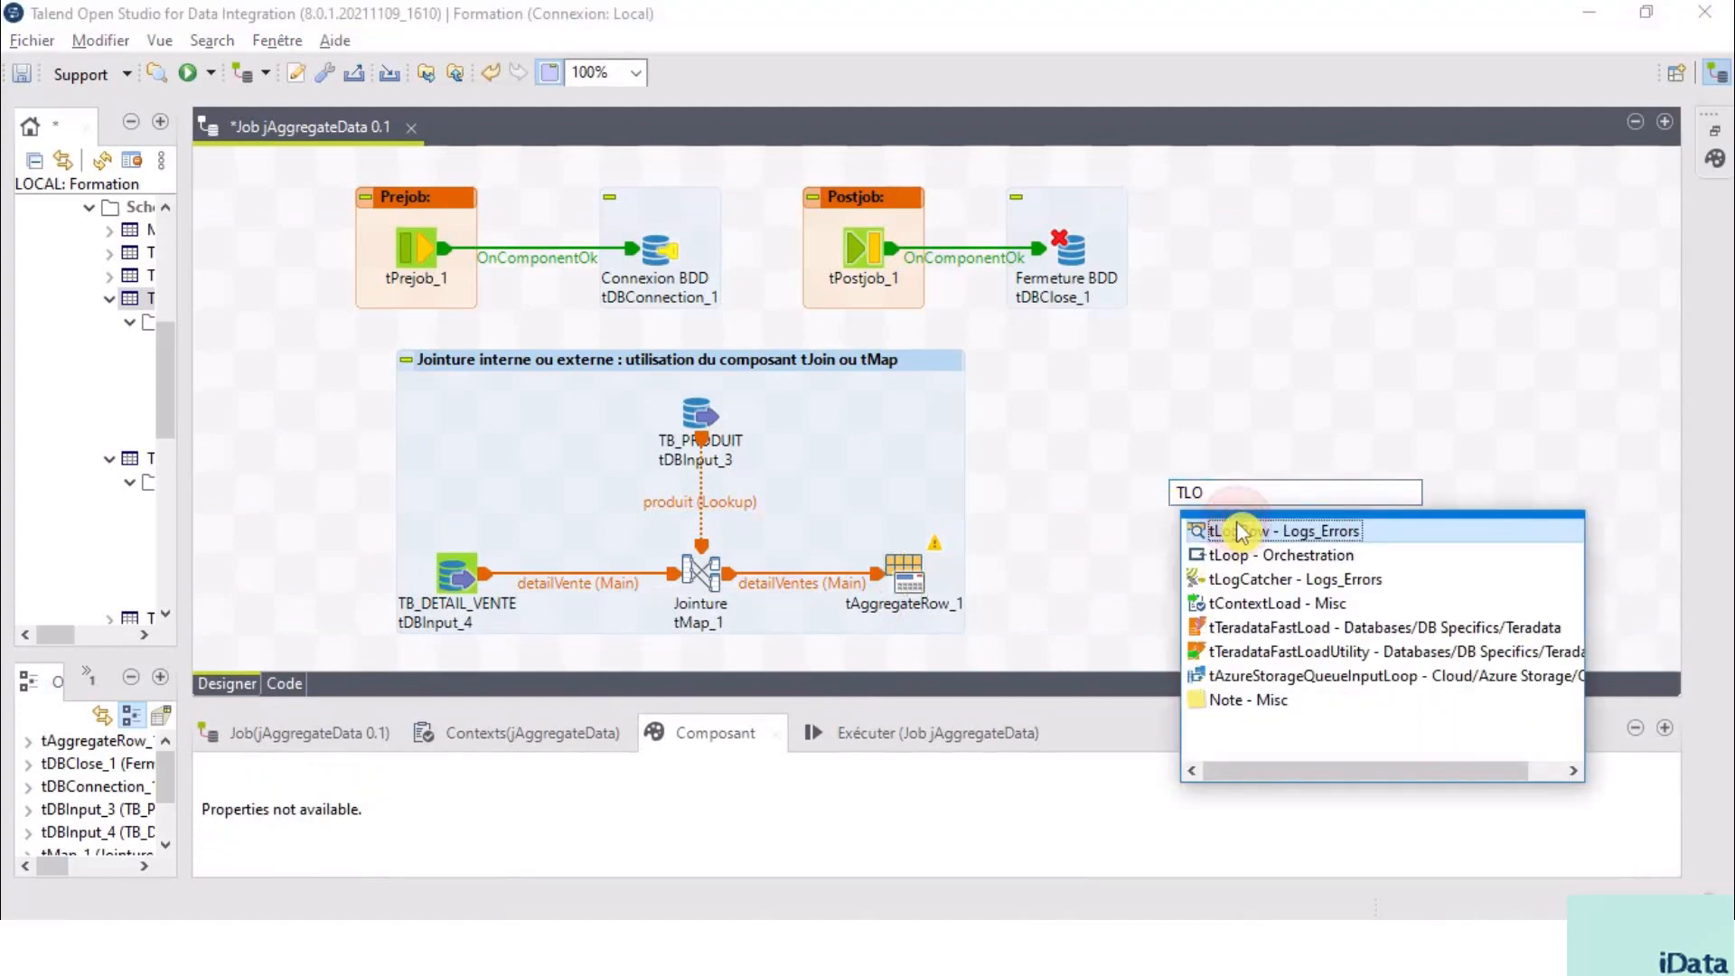
pyautogui.doubleClick(1240, 533)
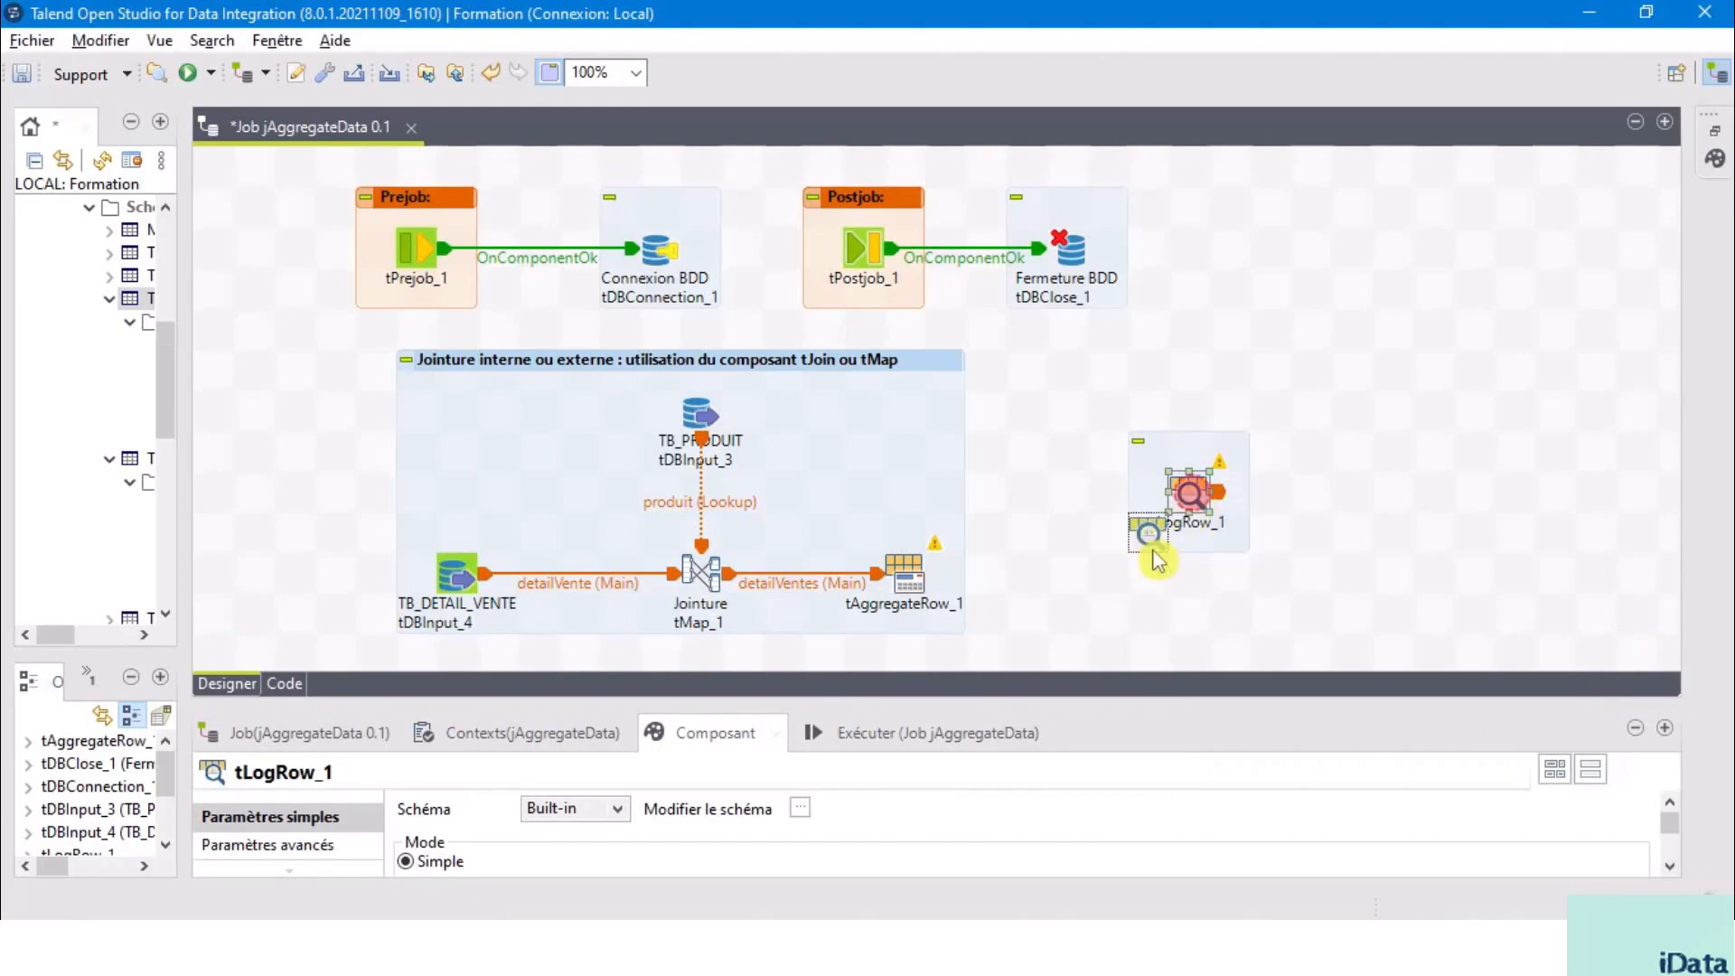
pyautogui.moveTo(1157, 560); pyautogui.dragTo(1090, 592)
# Link tAggregateRow_1 to tLogRow_1 with a Main row.
pyautogui.click(904, 576)
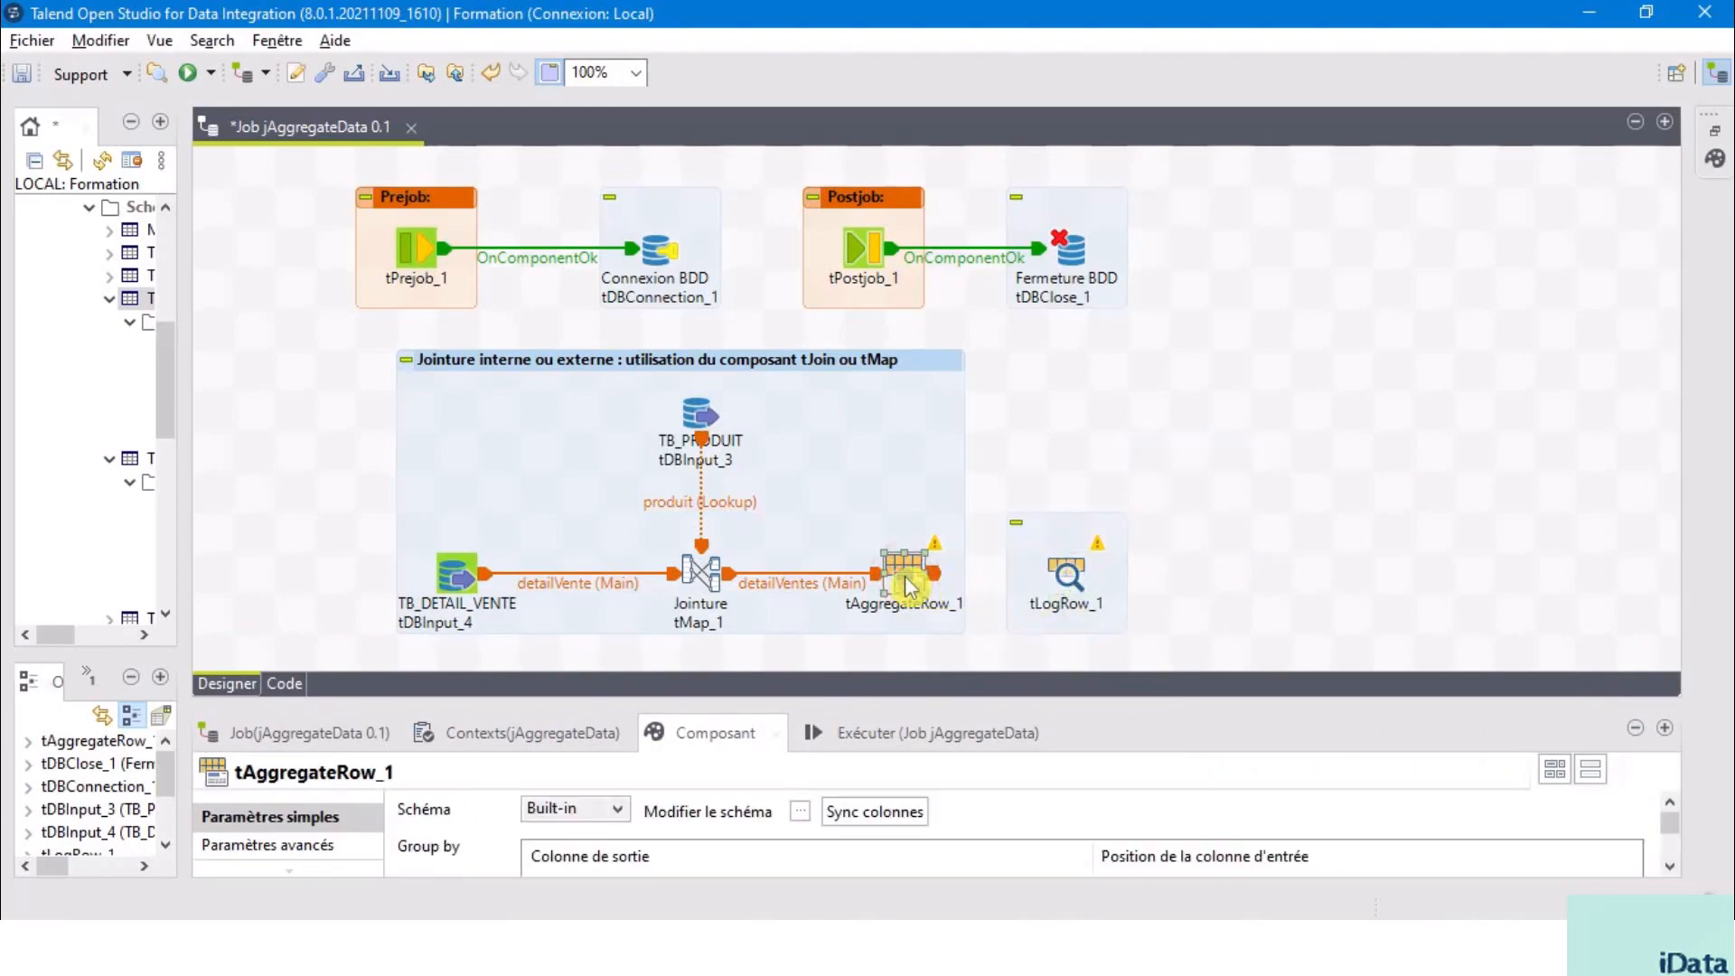
pyautogui.rightClick(904, 577)
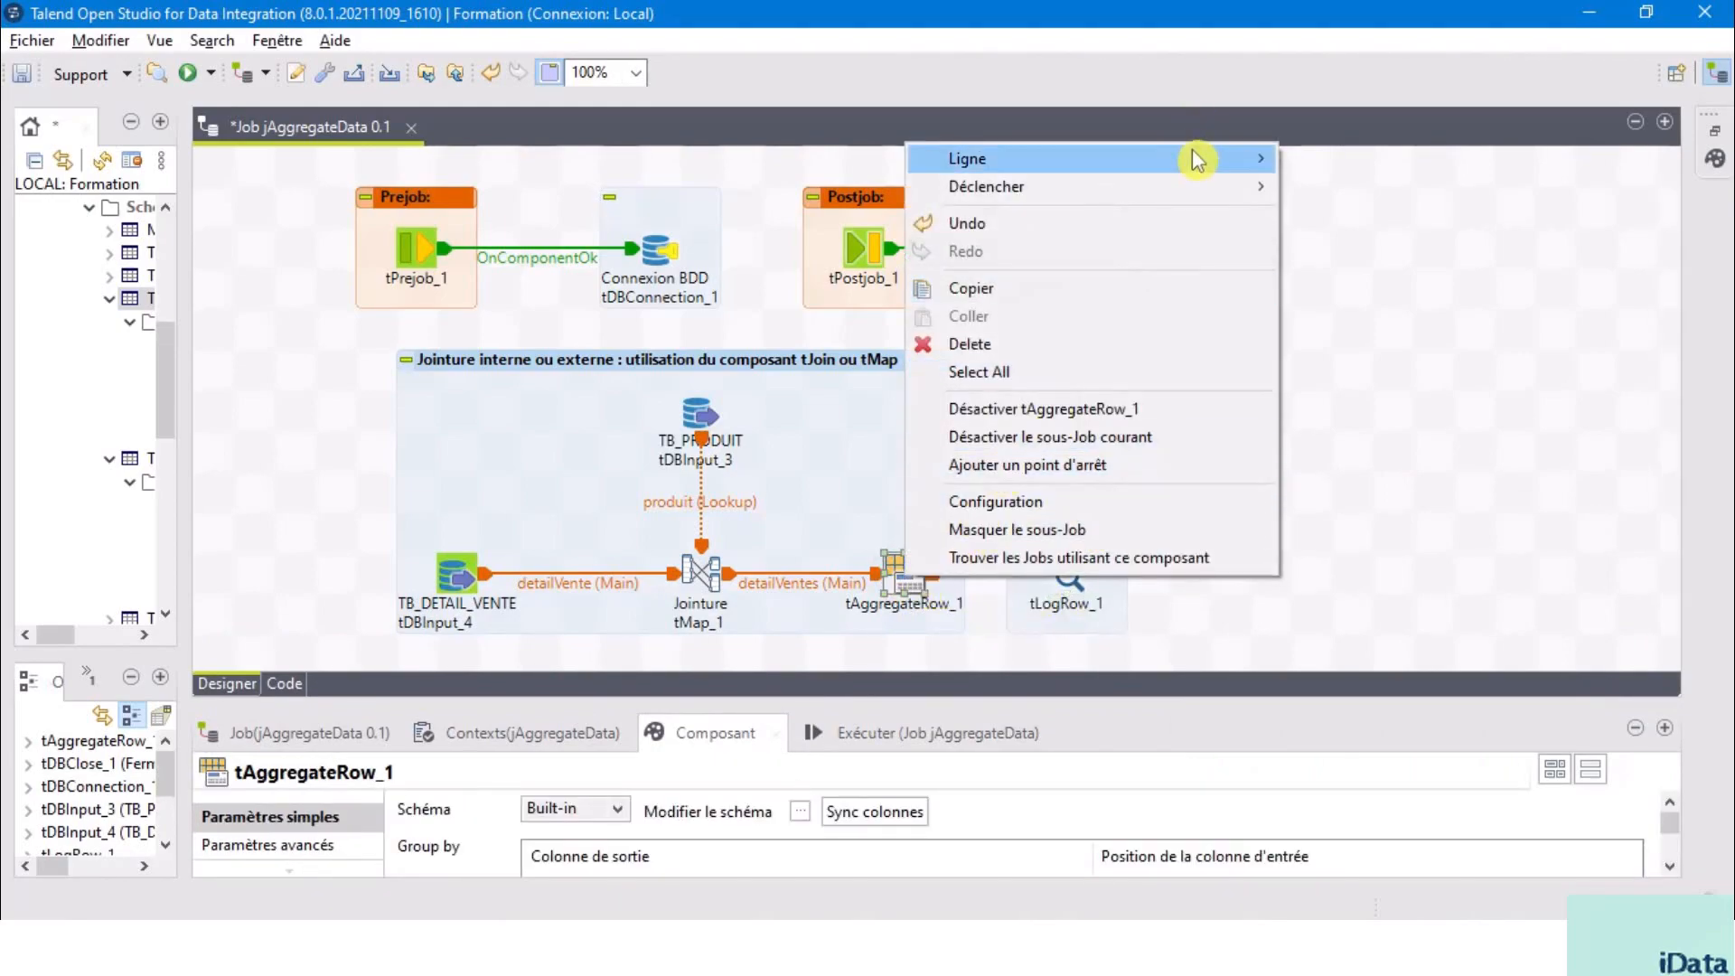
pyautogui.moveTo(1192, 153)
pyautogui.click(1369, 154)
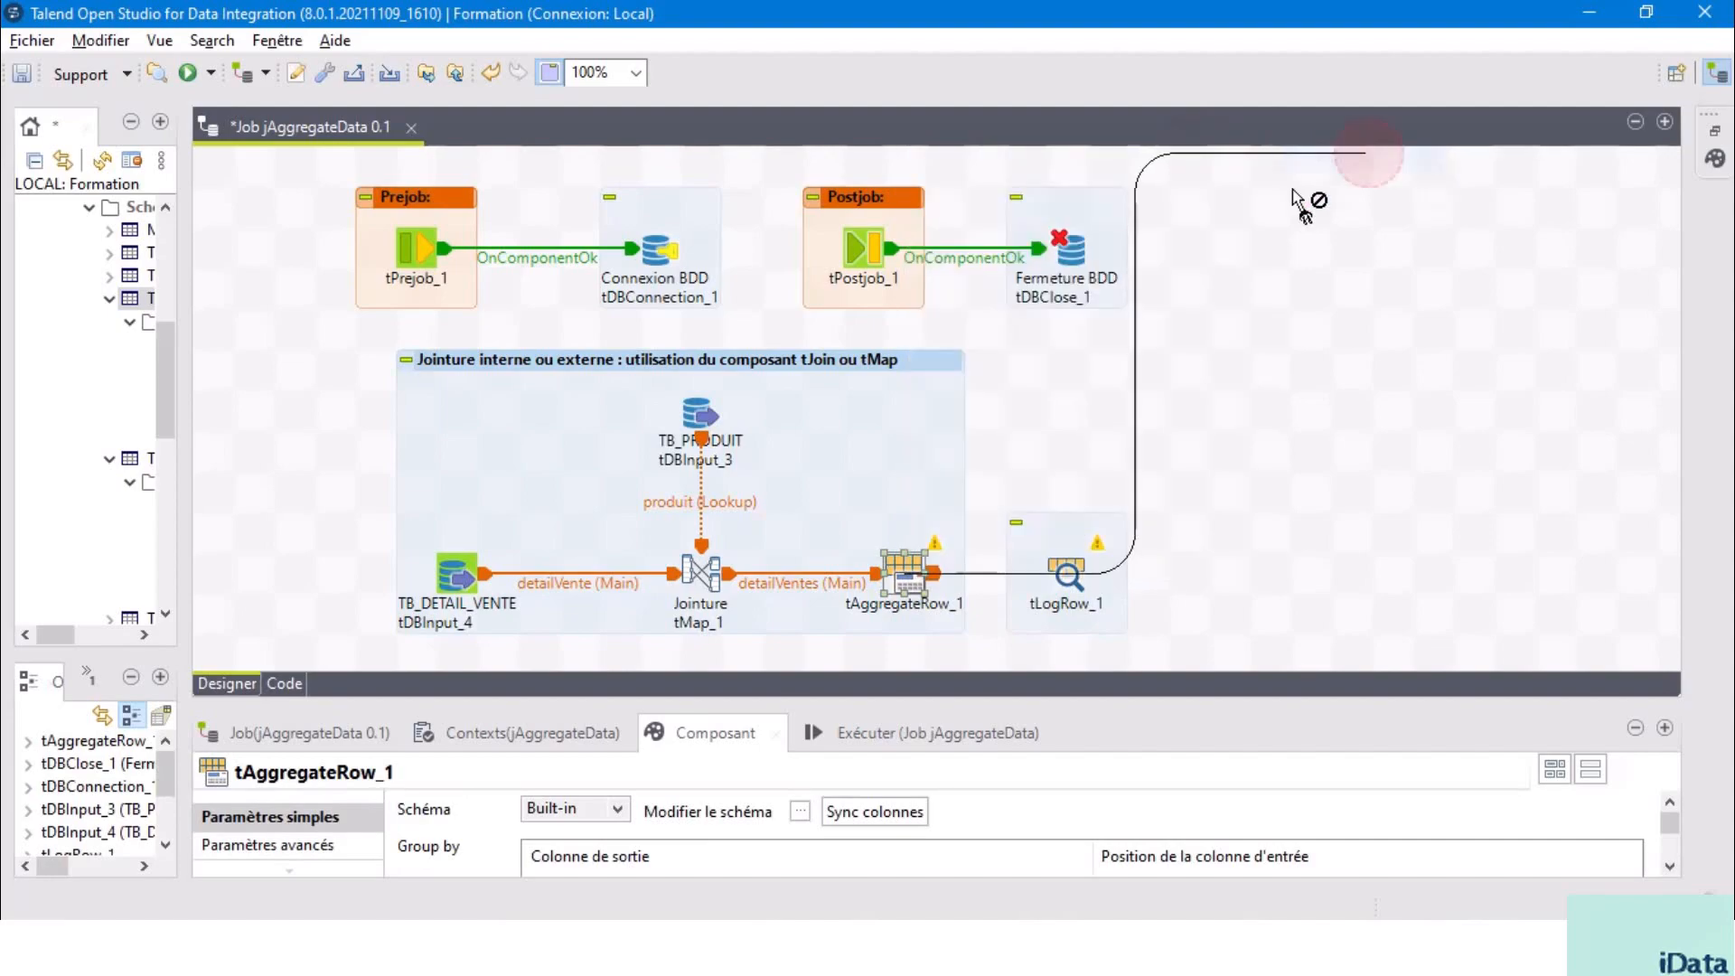
pyautogui.click(1069, 578)
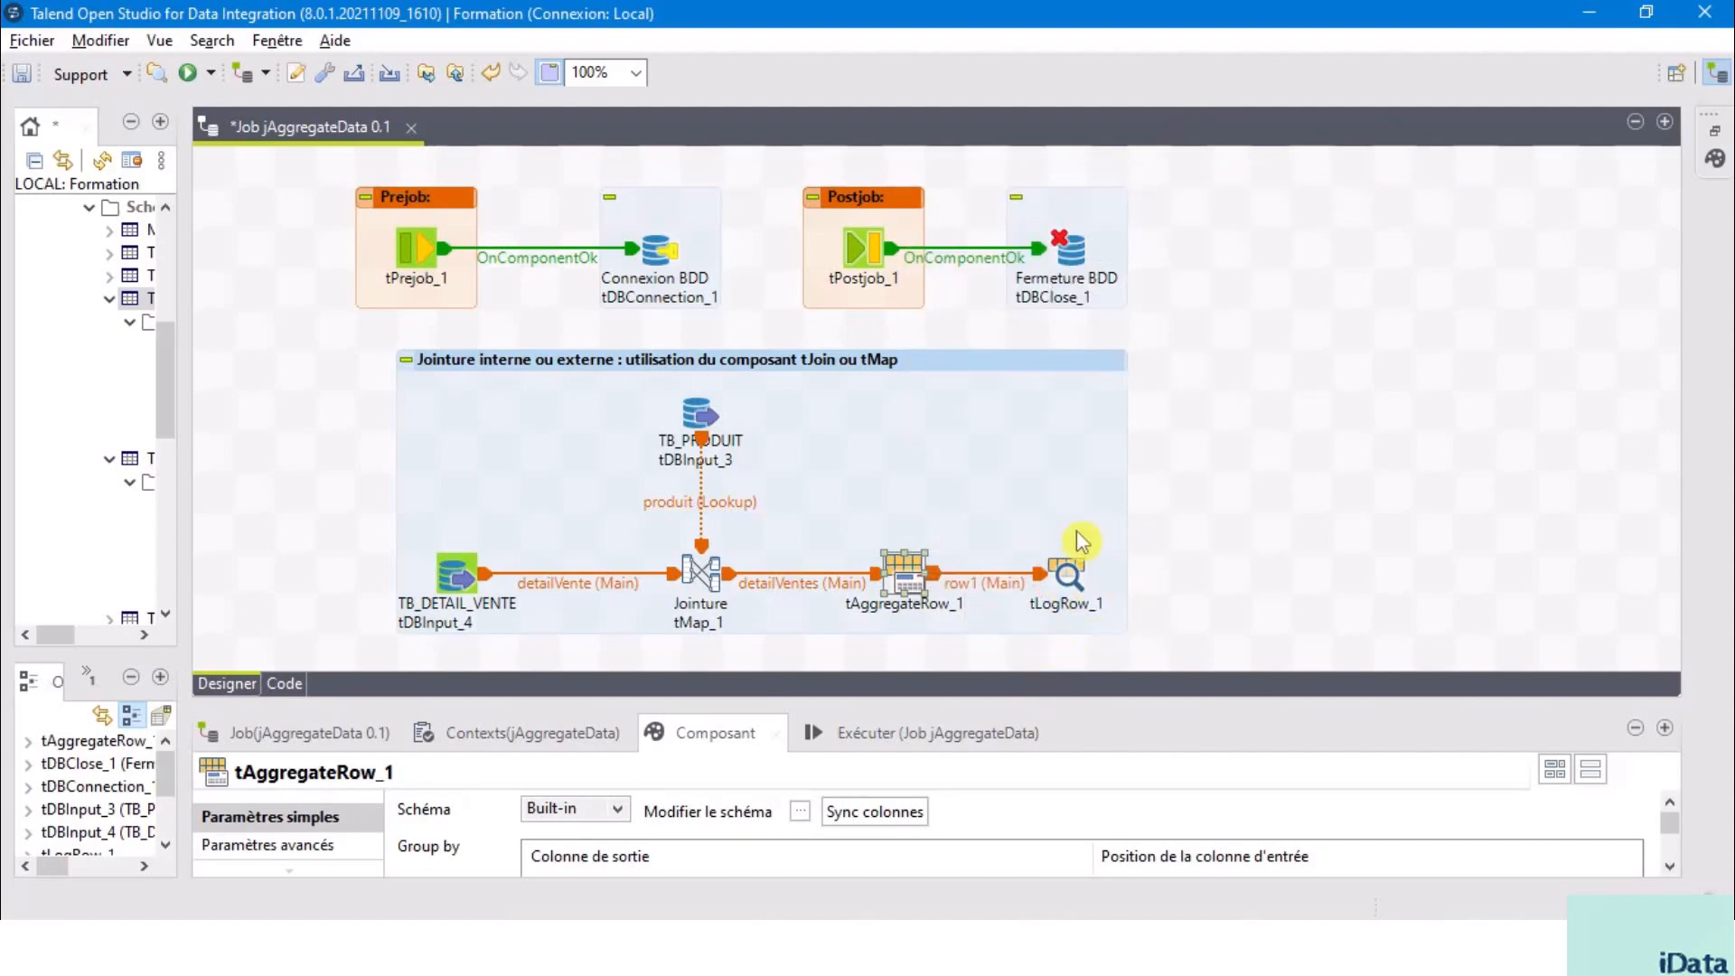
# Set the display mode of tLogRow_1 to Table (afficher les valeurs dans des cellules).
pyautogui.click(1065, 581)
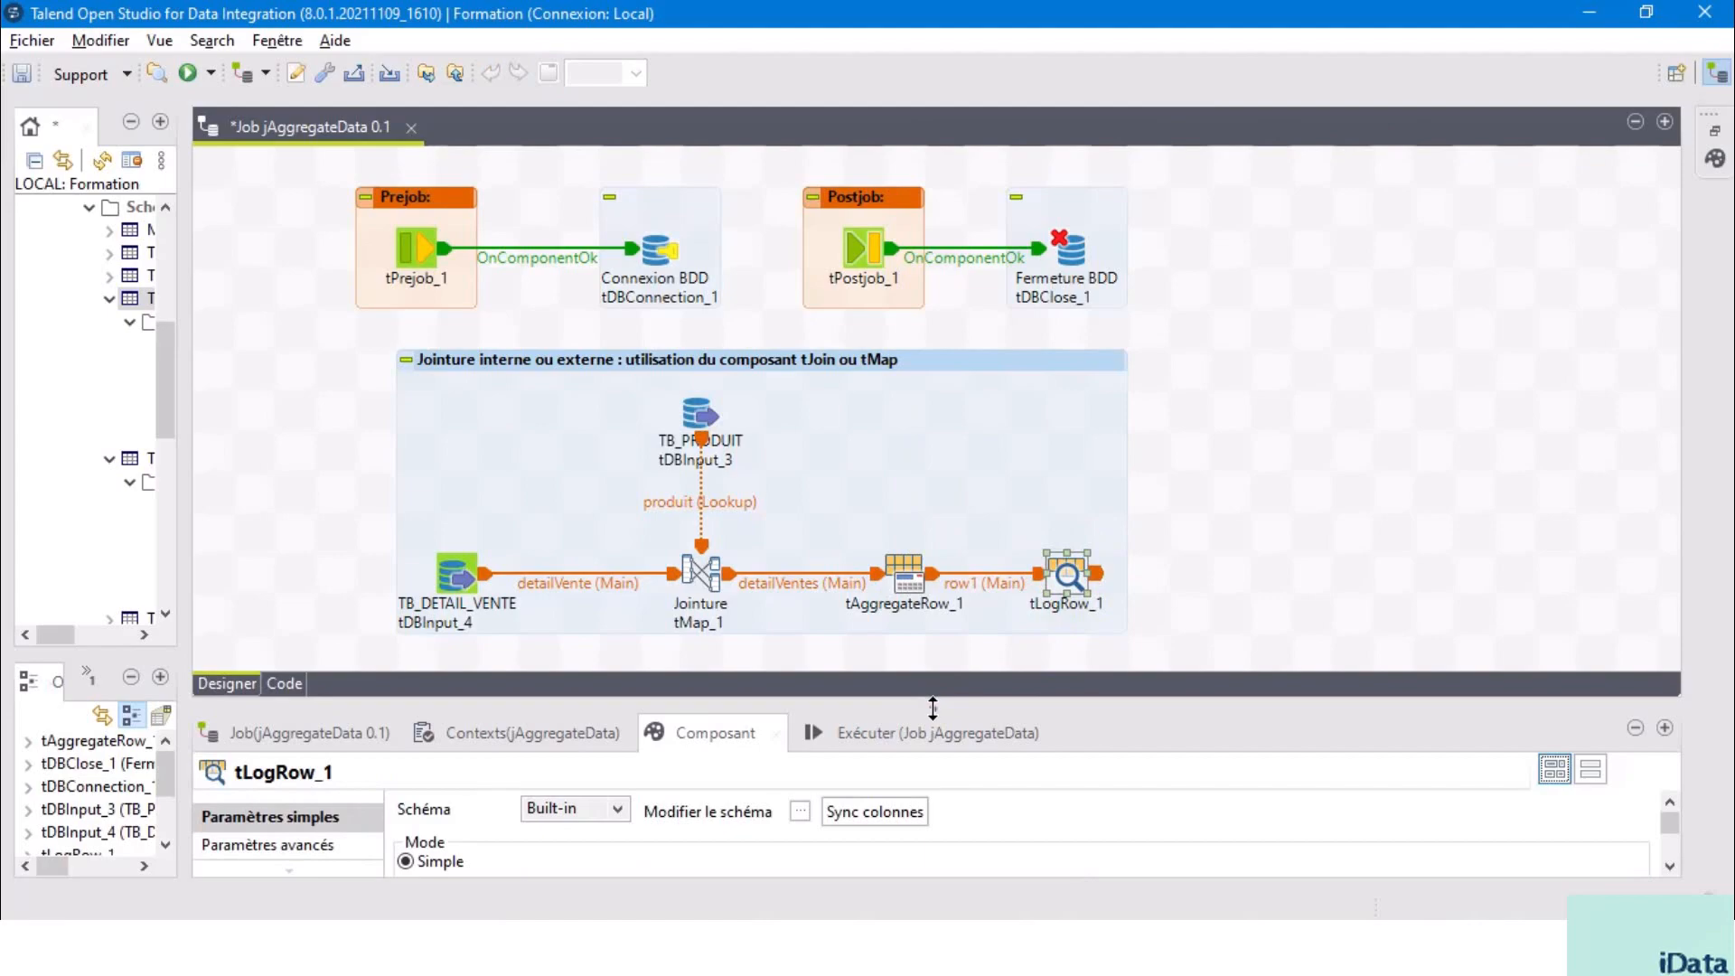
pyautogui.moveTo(933, 708); pyautogui.dragTo(813, 472)
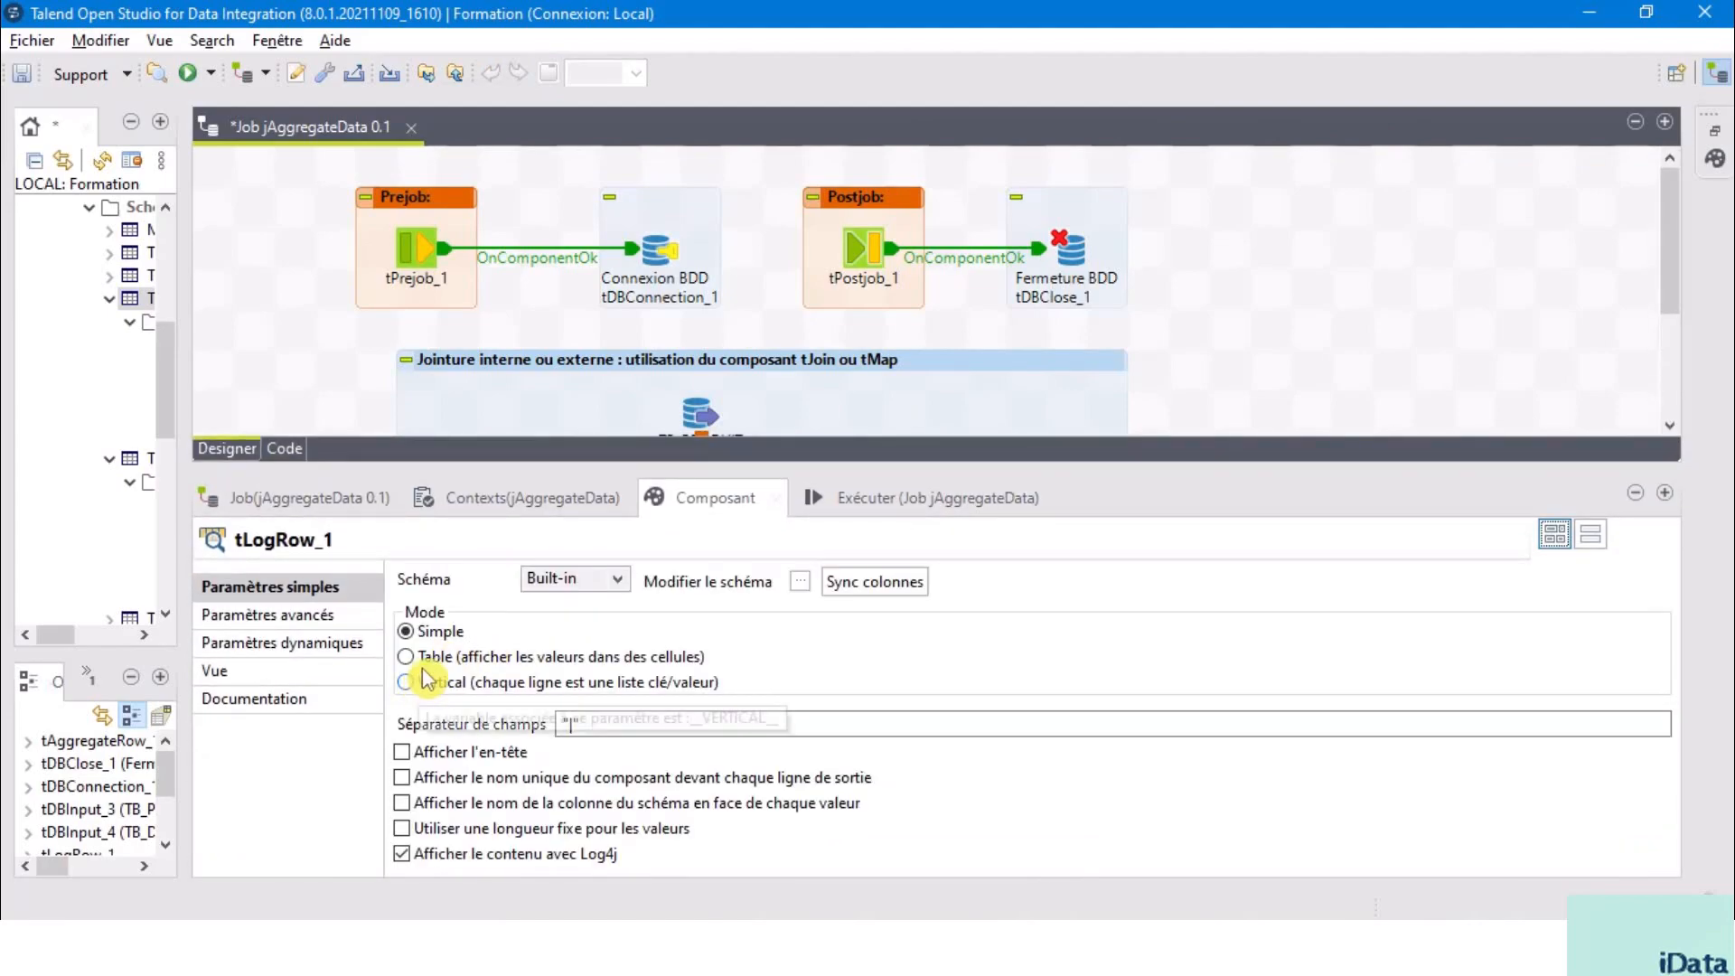
pyautogui.click(406, 656)
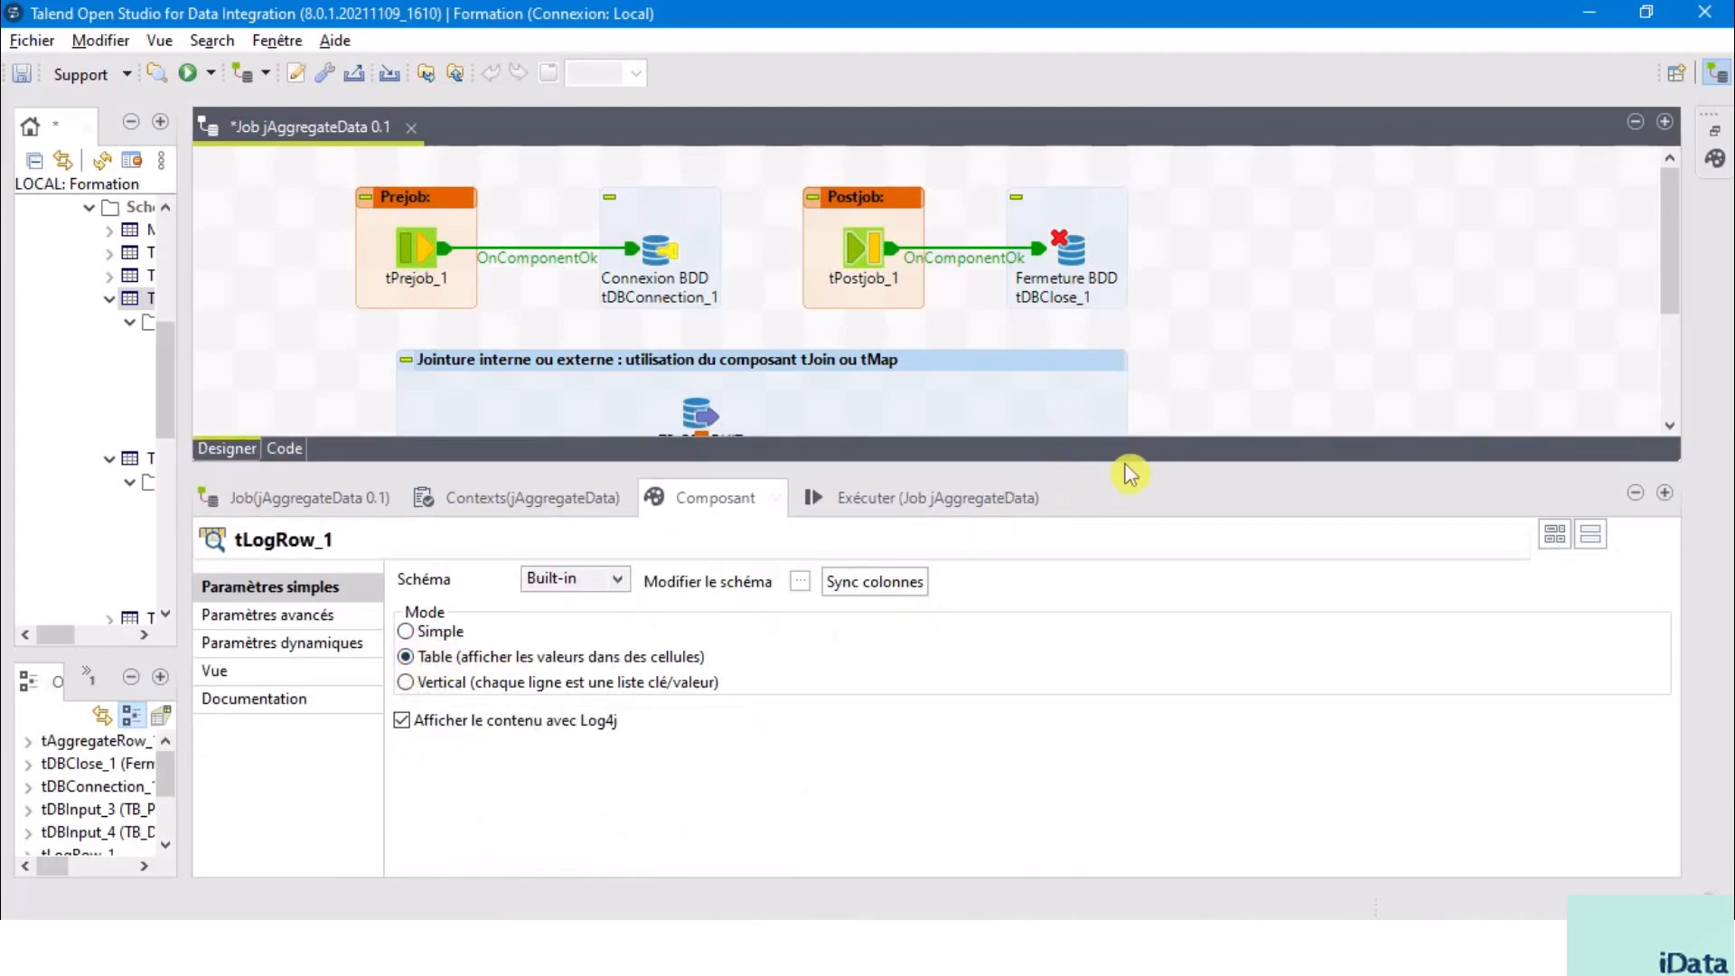
# Run the jAggregateData job and examine the columns of the aggregated table in the execution output.
pyautogui.moveTo(1105, 472); pyautogui.dragTo(1161, 299)
pyautogui.click(924, 346)
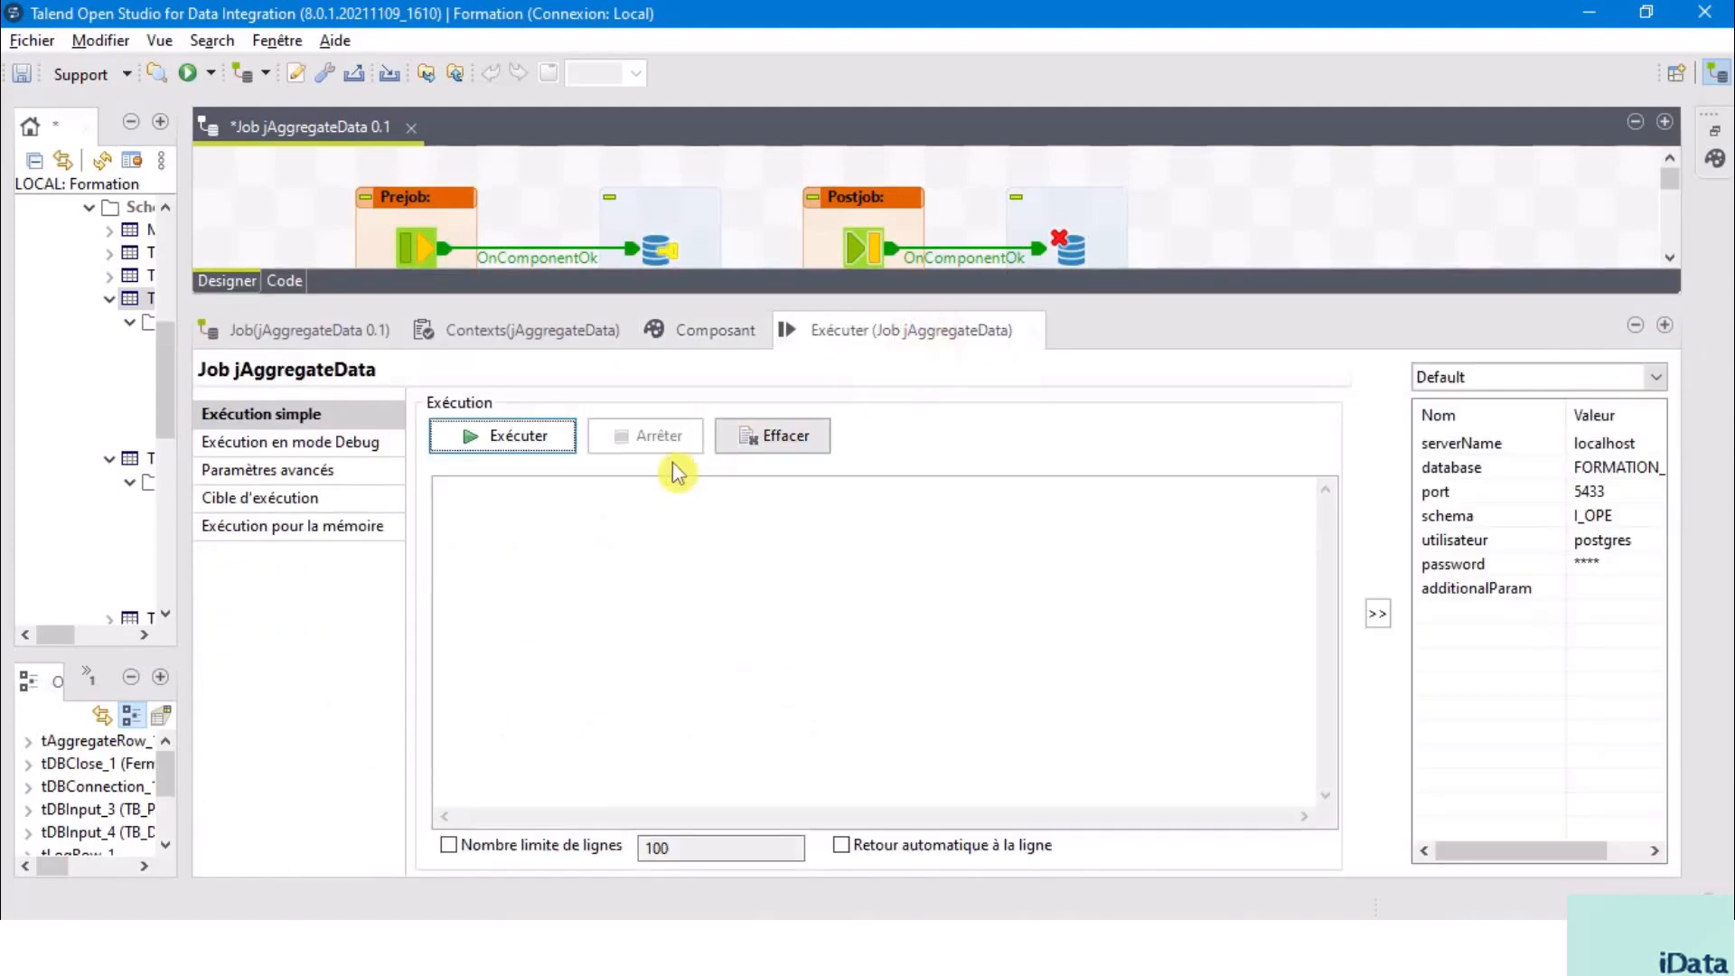
pyautogui.click(513, 441)
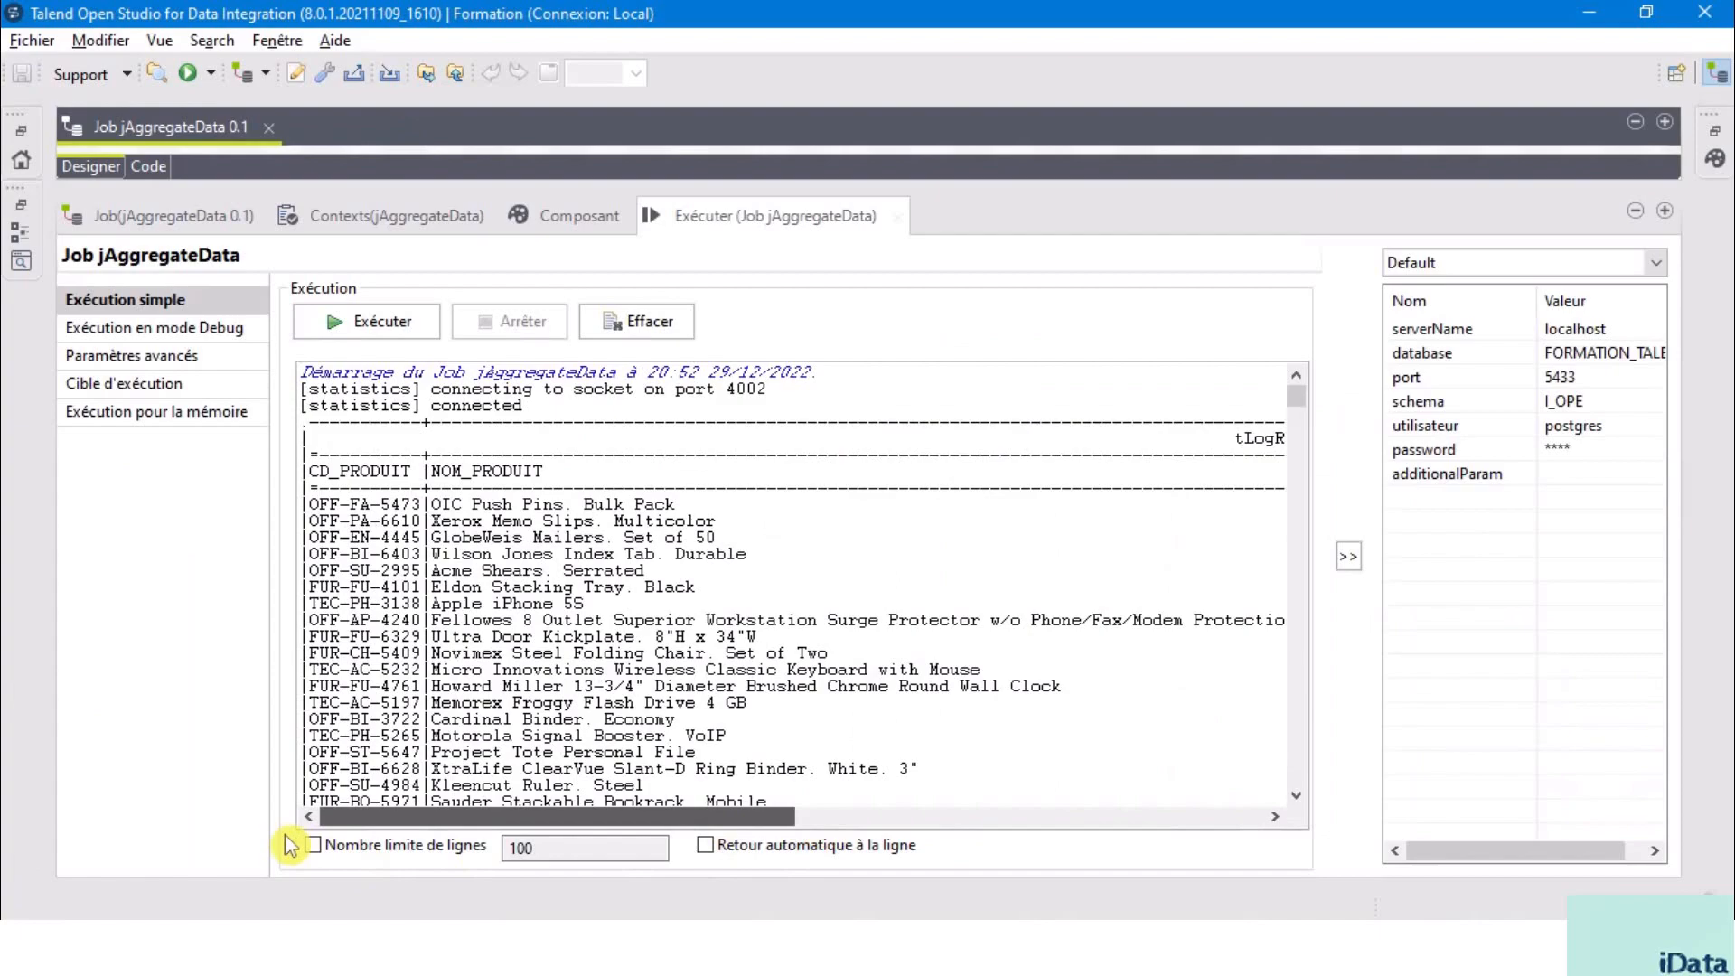
pyautogui.moveTo(464, 818); pyautogui.dragTo(355, 818)
pyautogui.click(960, 825)
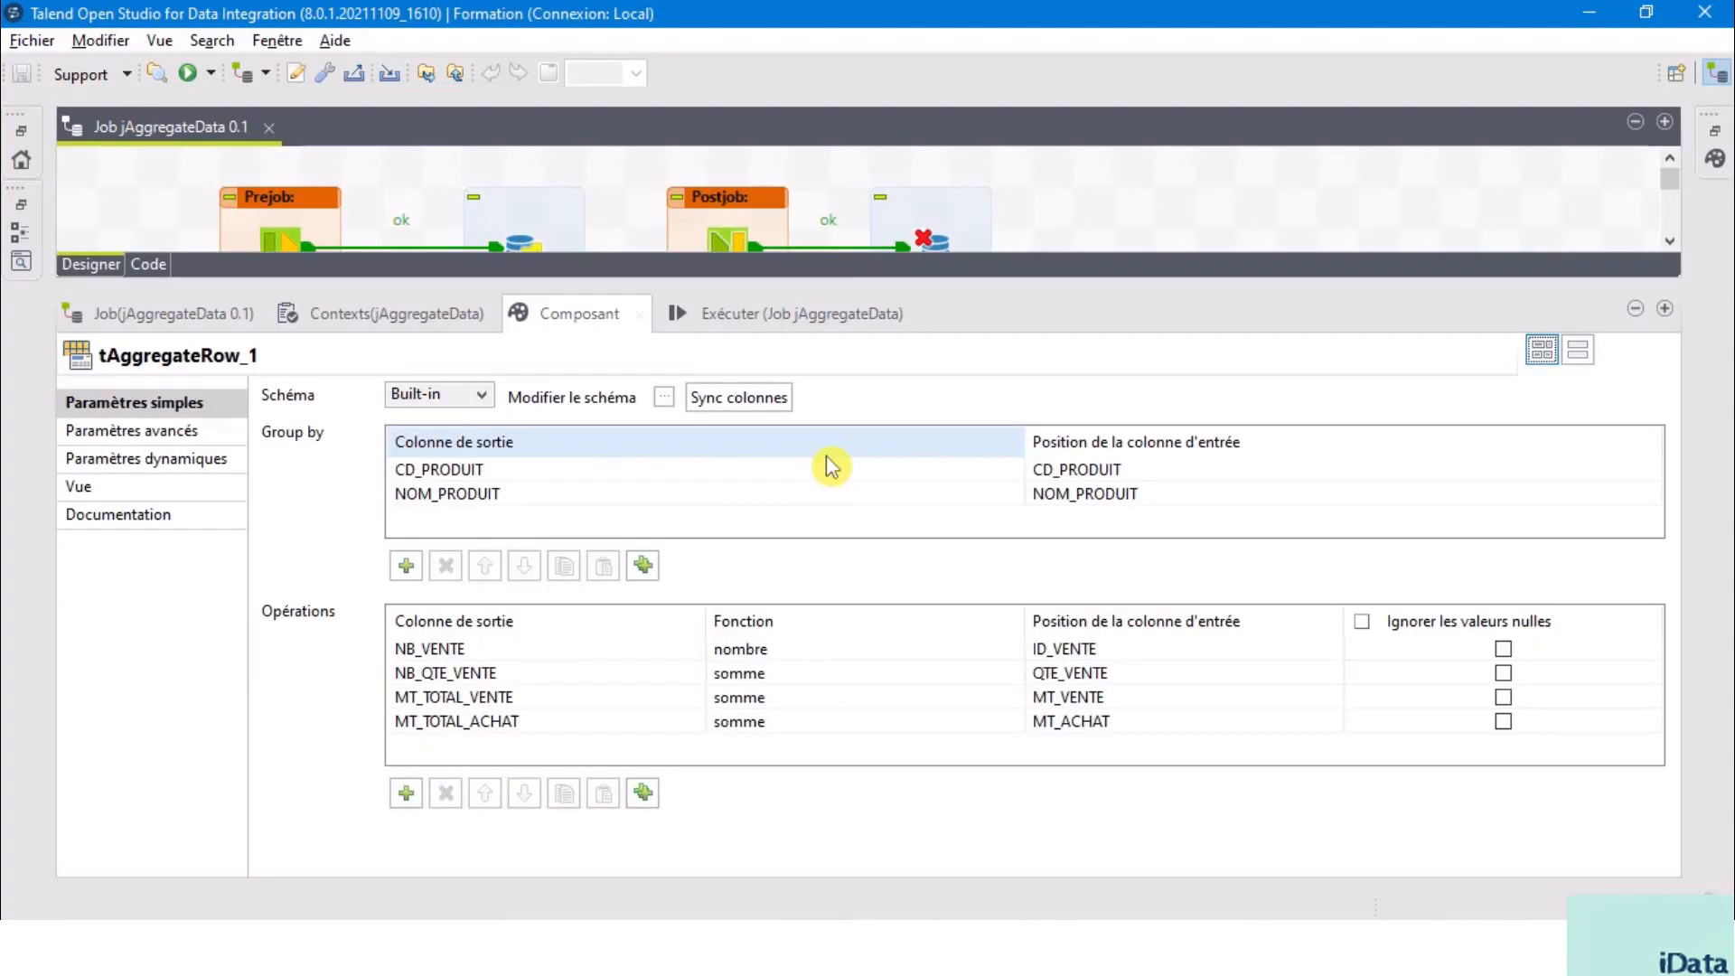